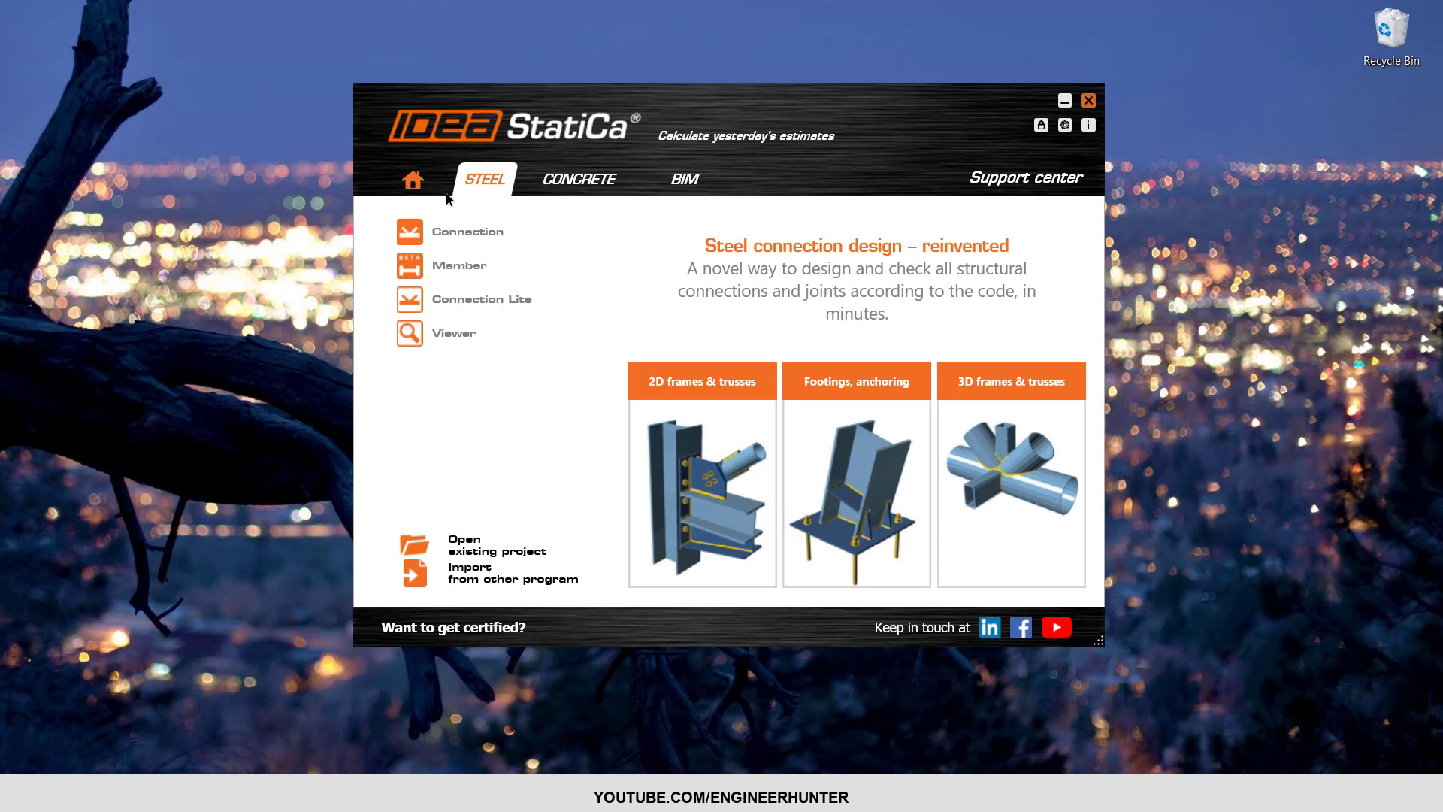
Start a new steel Connection project and choose the column footing with base plate as the connection class
{"action": "left_click", "coordinate": [452, 234]}
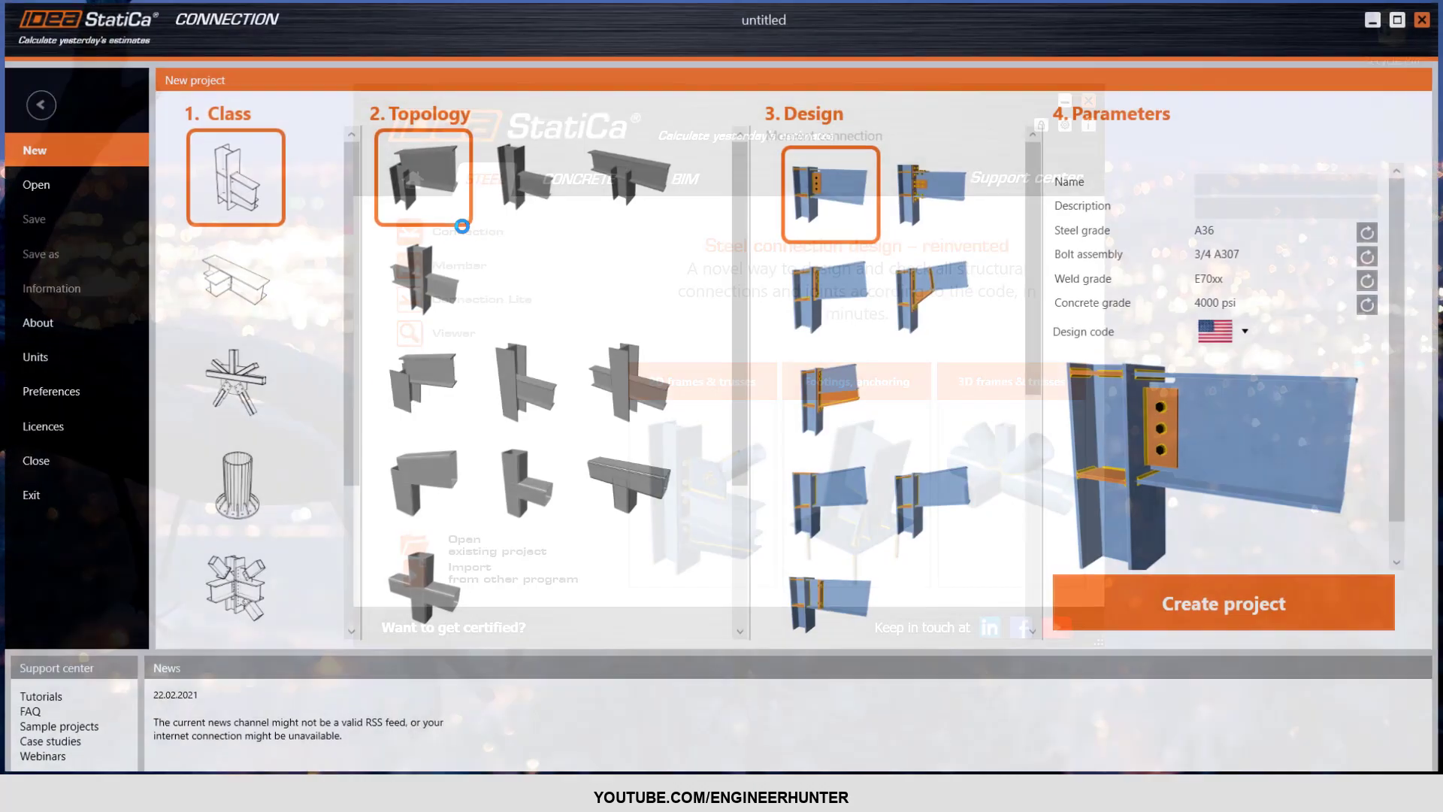
{"action": "scroll", "coordinate": [301, 248], "scroll_direction": "down", "scroll_amount": 2}
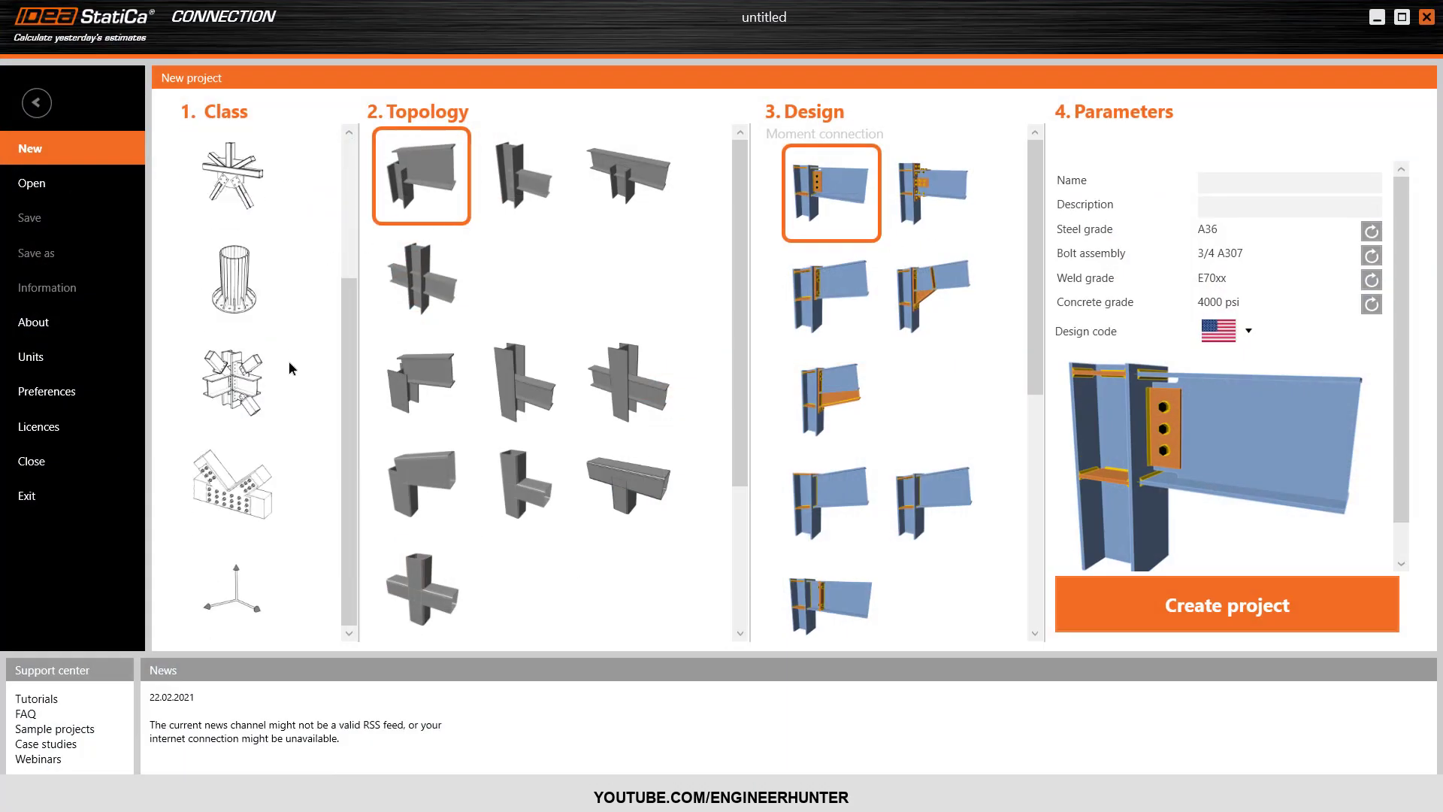
{"action": "left_click", "coordinate": [270, 369]}
{"action": "scroll", "coordinate": [270, 372], "scroll_direction": "down", "scroll_amount": 2}
{"action": "scroll", "coordinate": [271, 374], "scroll_direction": "up", "scroll_amount": 2}
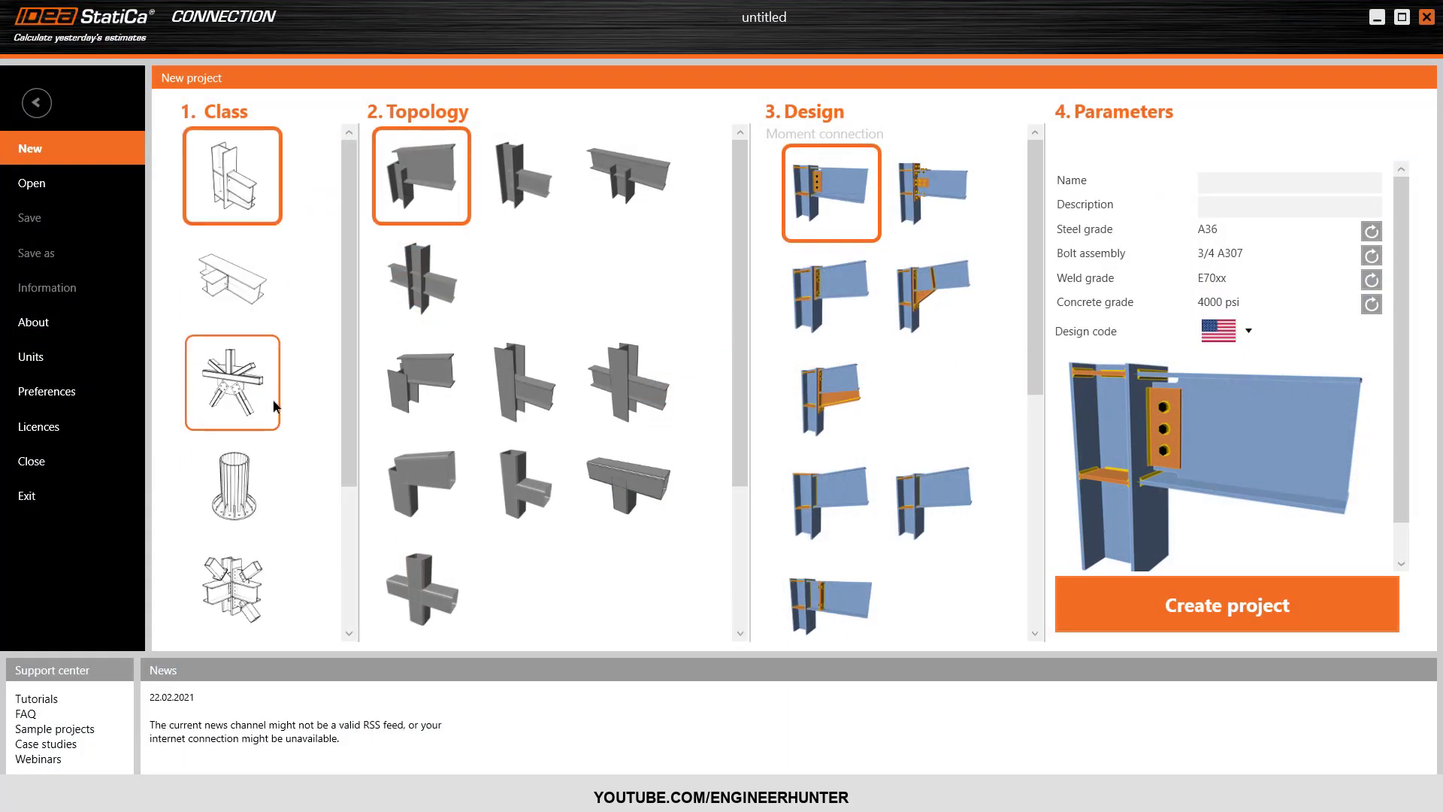
{"action": "left_click", "coordinate": [236, 496]}
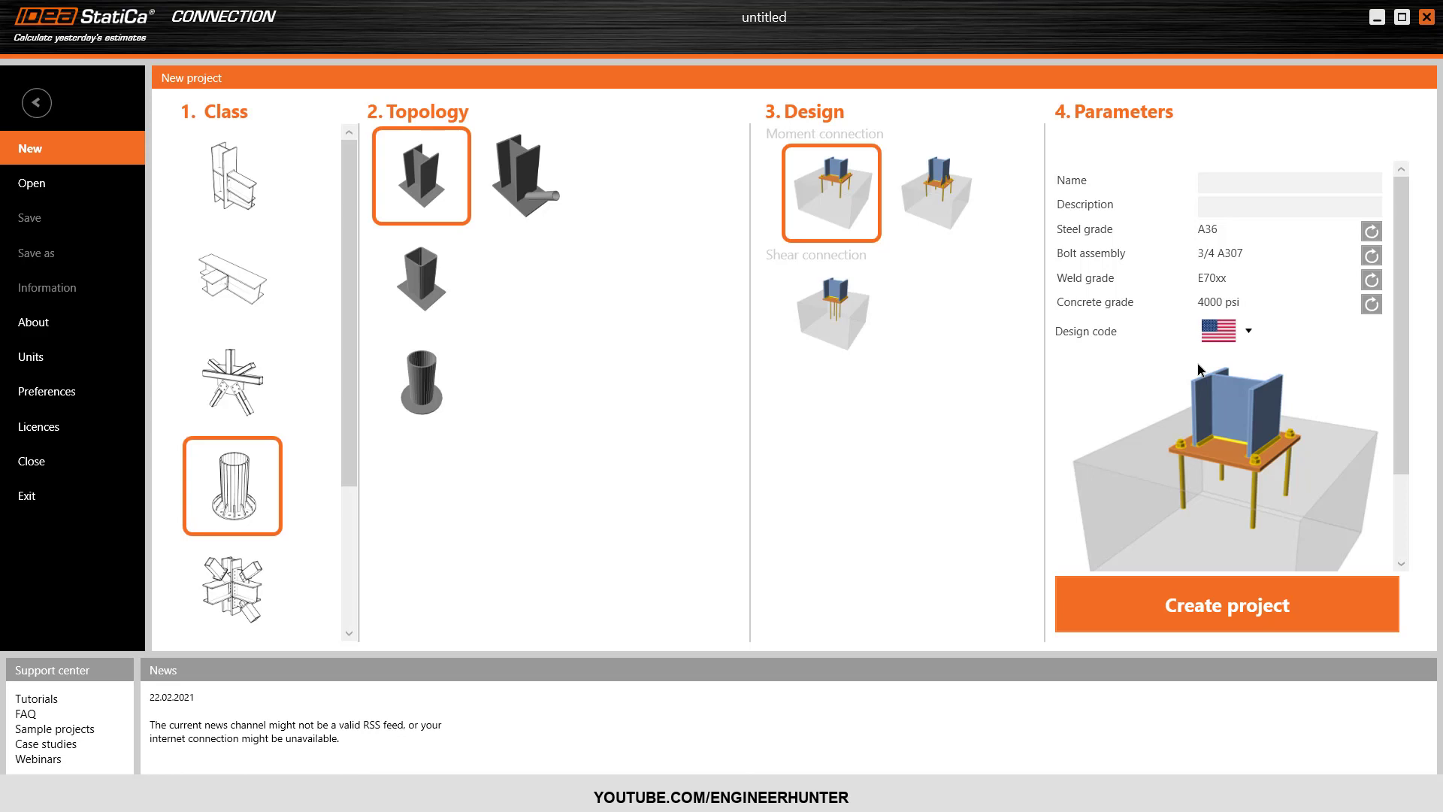
Set the design code to the American one and create the project with the anchored H-column base plate design
{"action": "left_click", "coordinate": [1230, 333]}
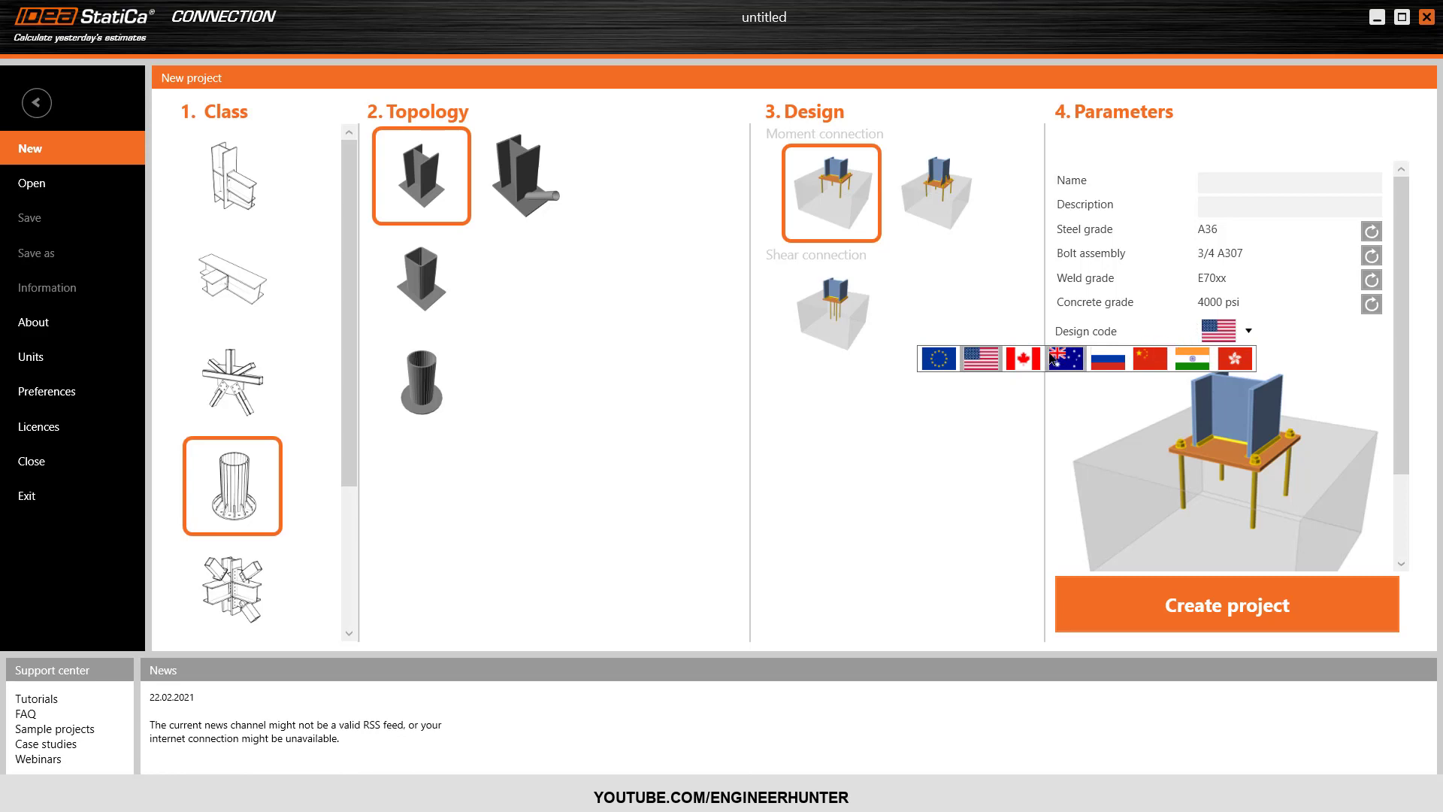
{"action": "left_click", "coordinate": [983, 364]}
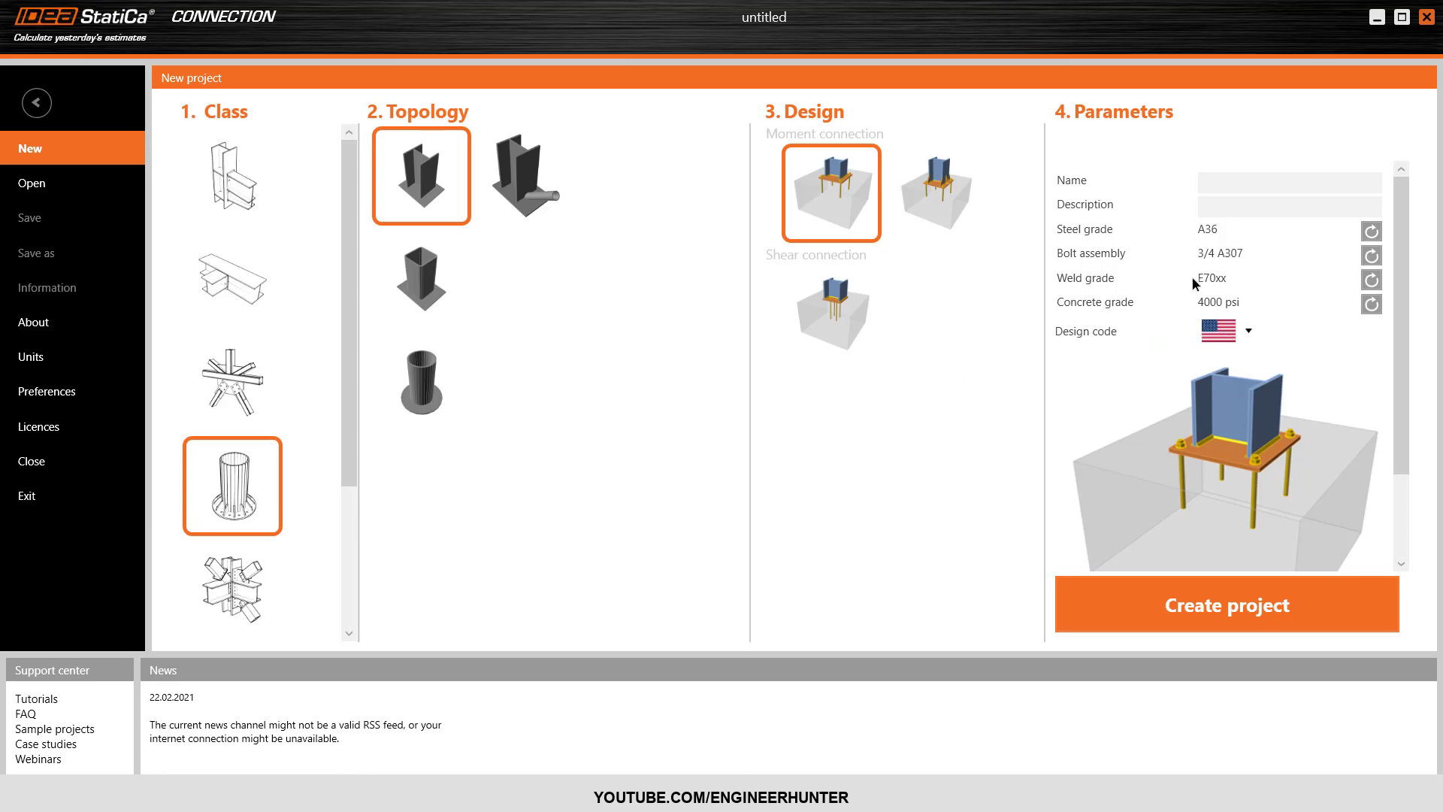
{"action": "left_click", "coordinate": [1193, 595]}
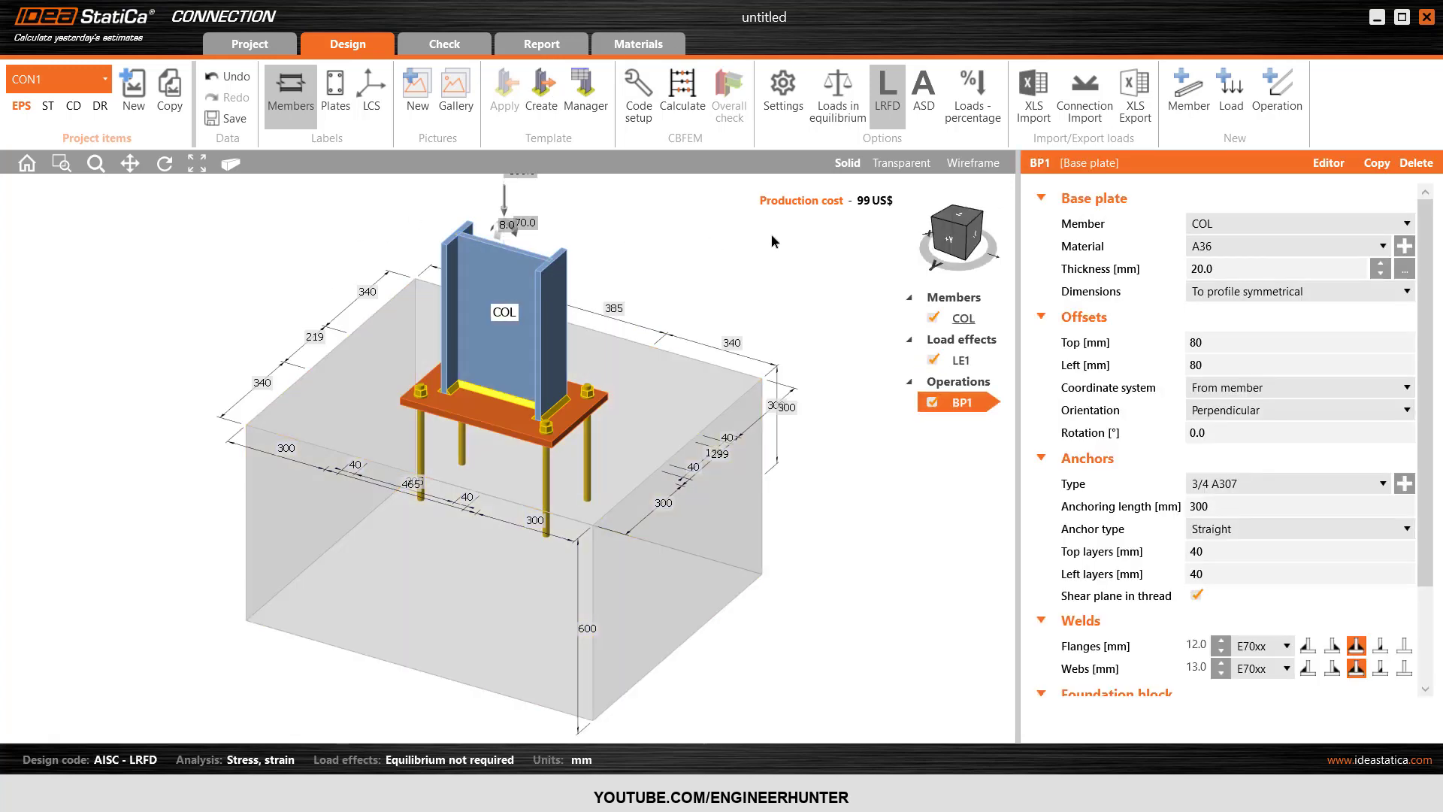
Assign the rolled section H 200x200x8 from the H(Japan) family to column COL and hide the member labels
{"action": "left_click_drag", "start_coordinate": [971, 227], "coordinate": [963, 239]}
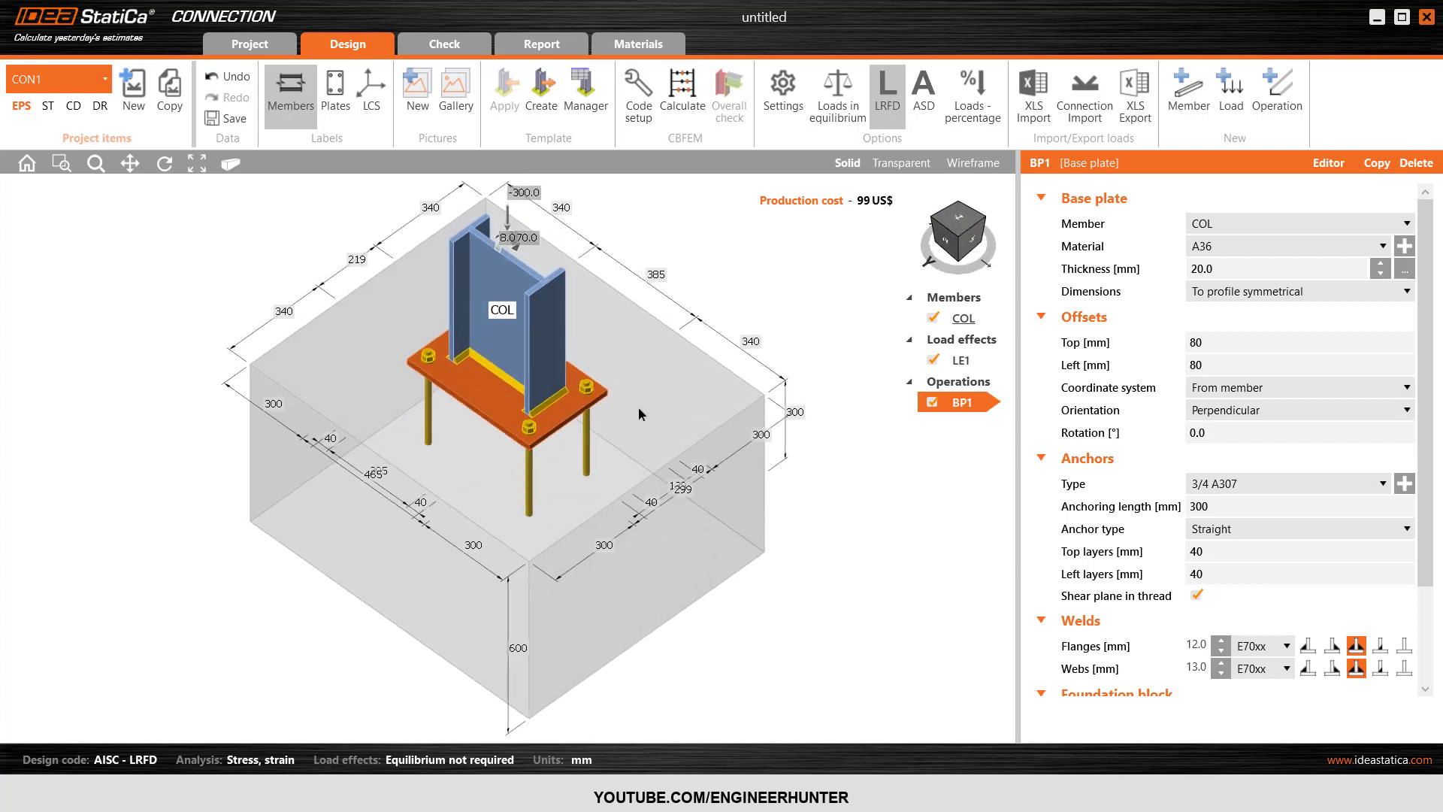
{"action": "left_click", "coordinate": [963, 318]}
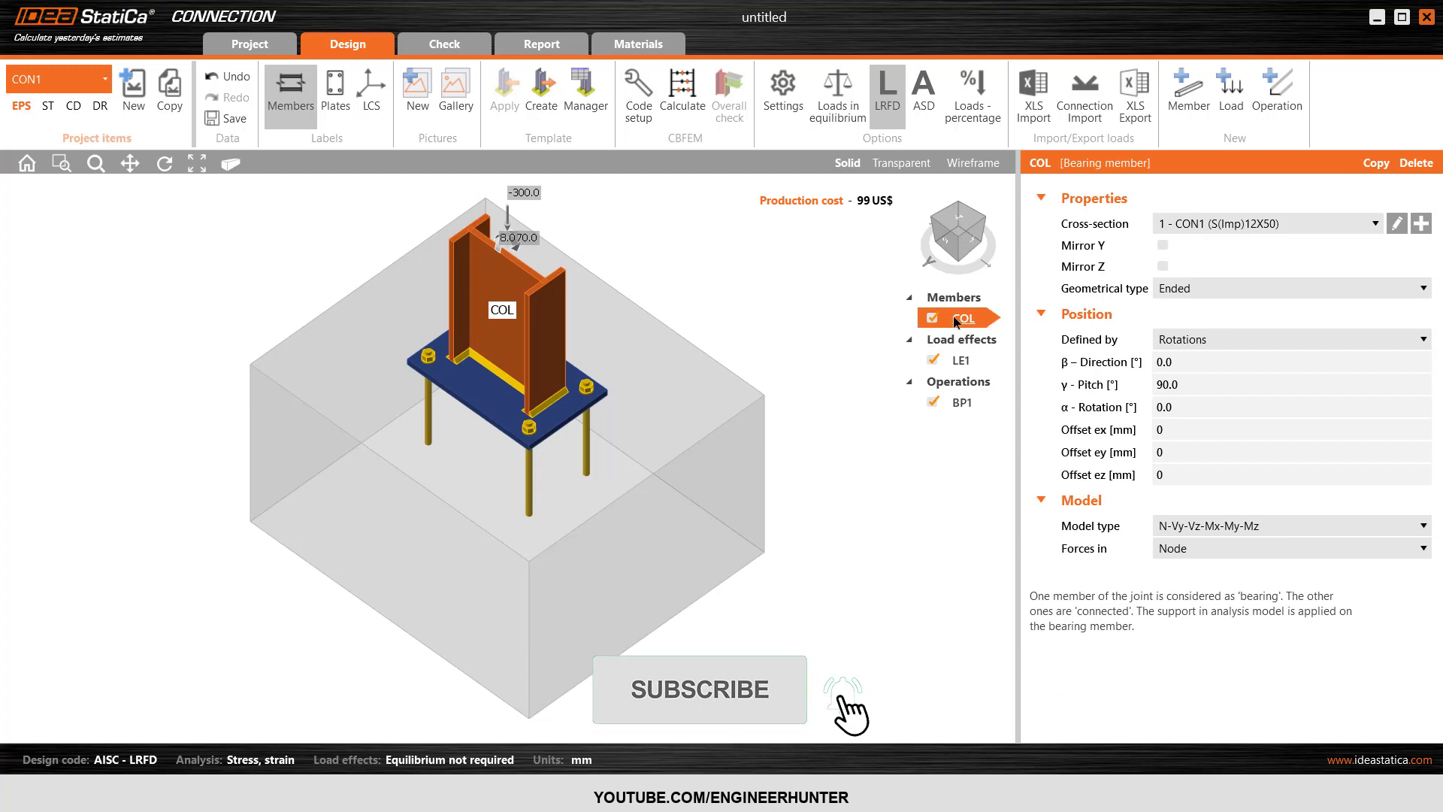
{"action": "left_click", "coordinate": [1420, 223]}
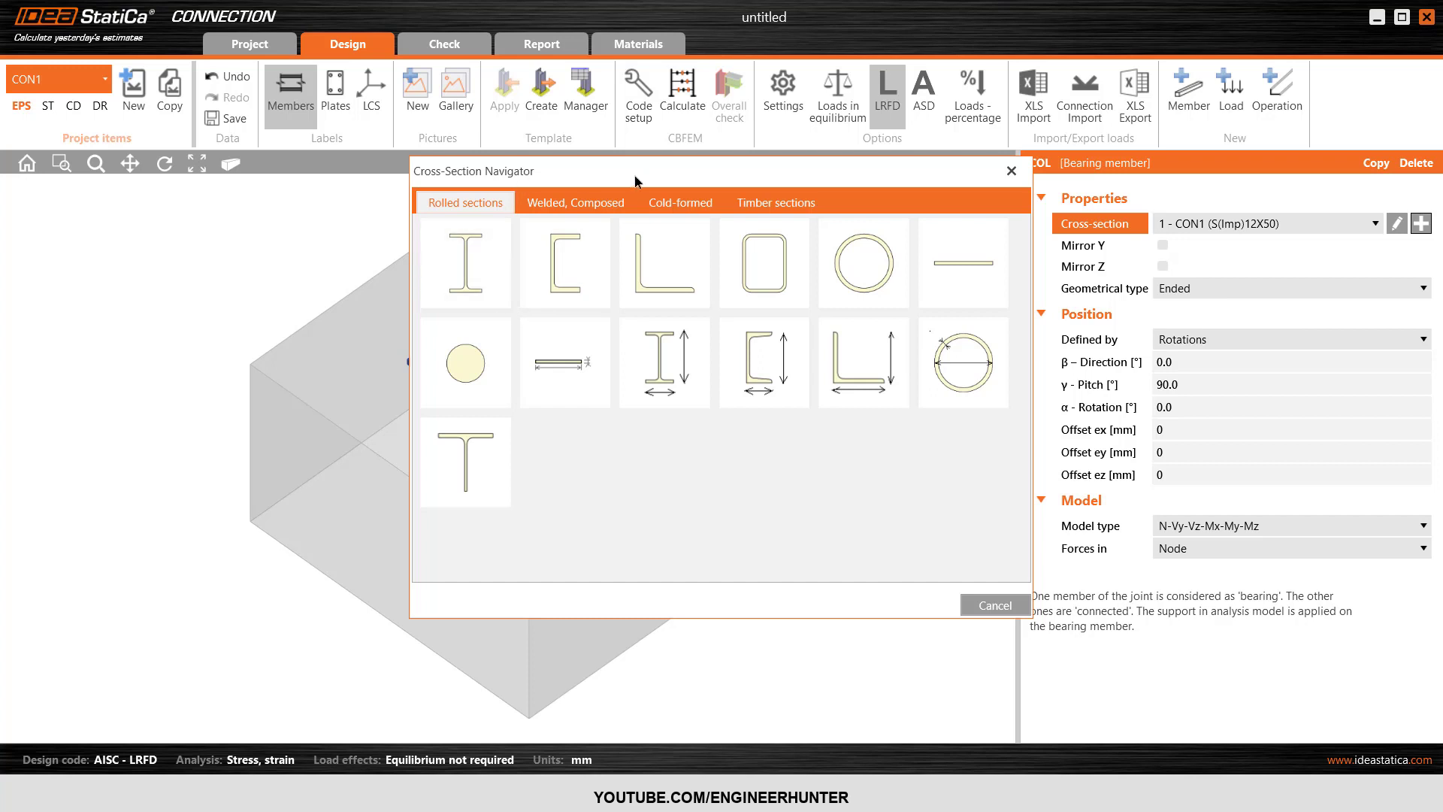
{"action": "left_click_drag", "start_coordinate": [526, 171], "coordinate": [732, 169]}
{"action": "left_click", "coordinate": [669, 265]}
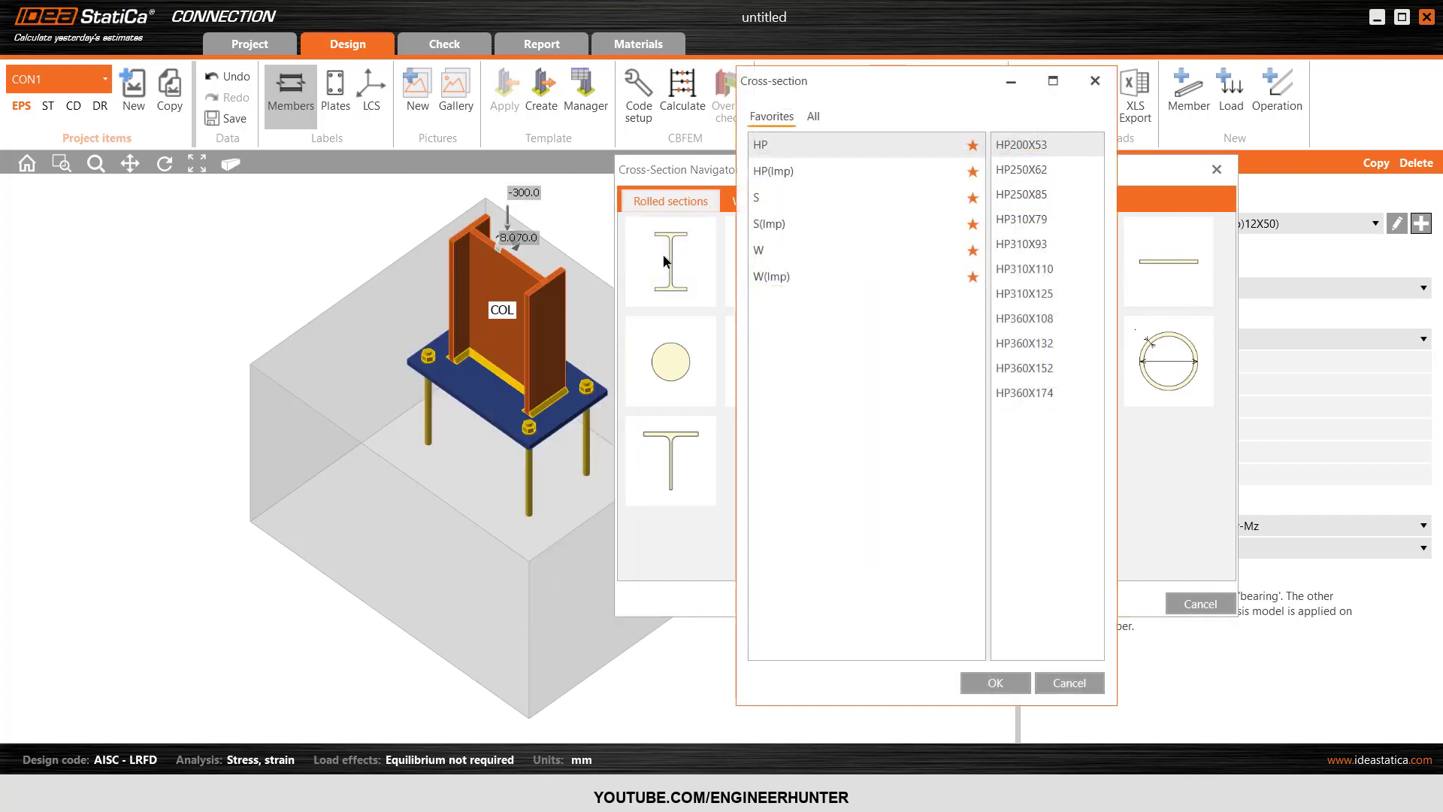
{"action": "left_click", "coordinate": [813, 122]}
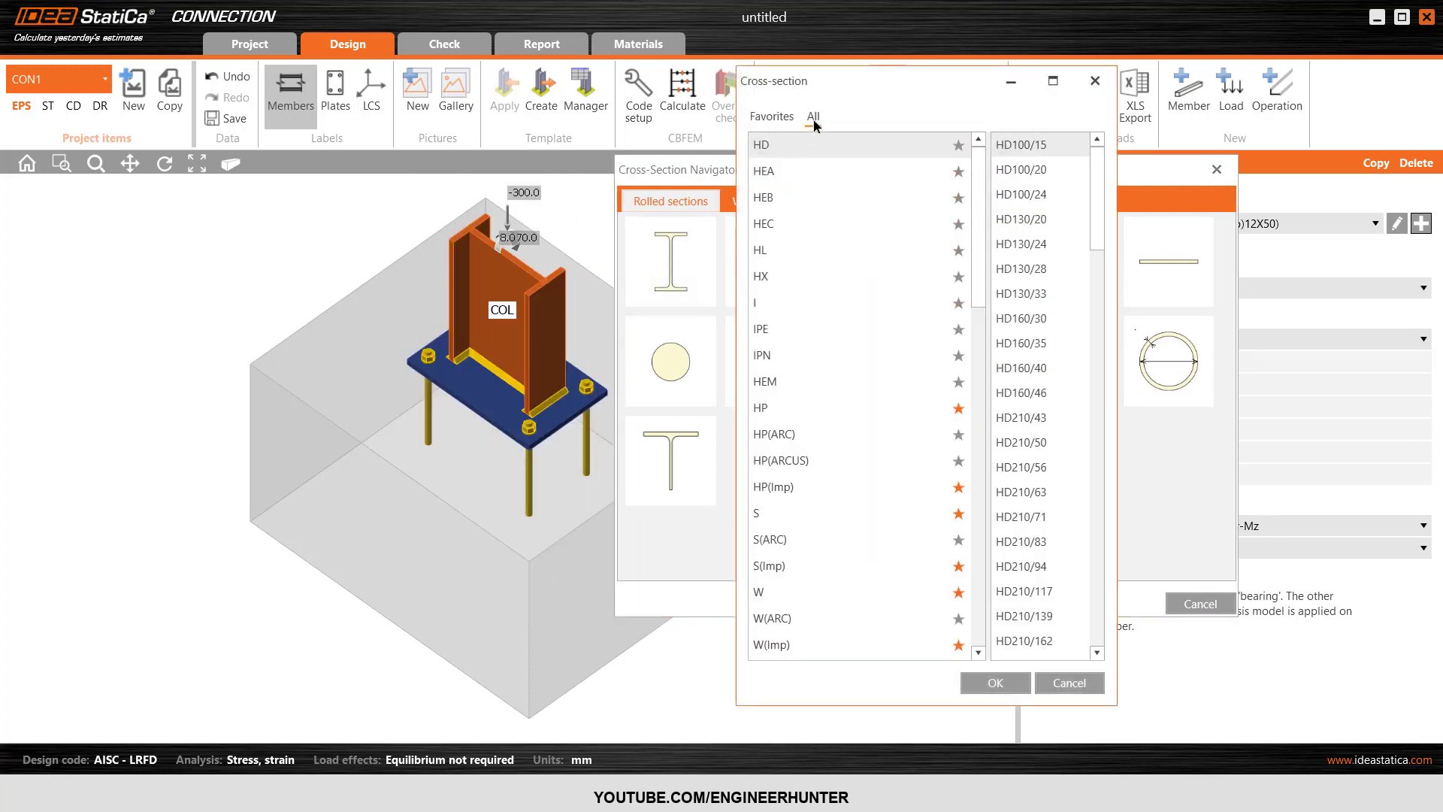
{"action": "scroll", "coordinate": [834, 372], "scroll_direction": "down", "scroll_amount": 1}
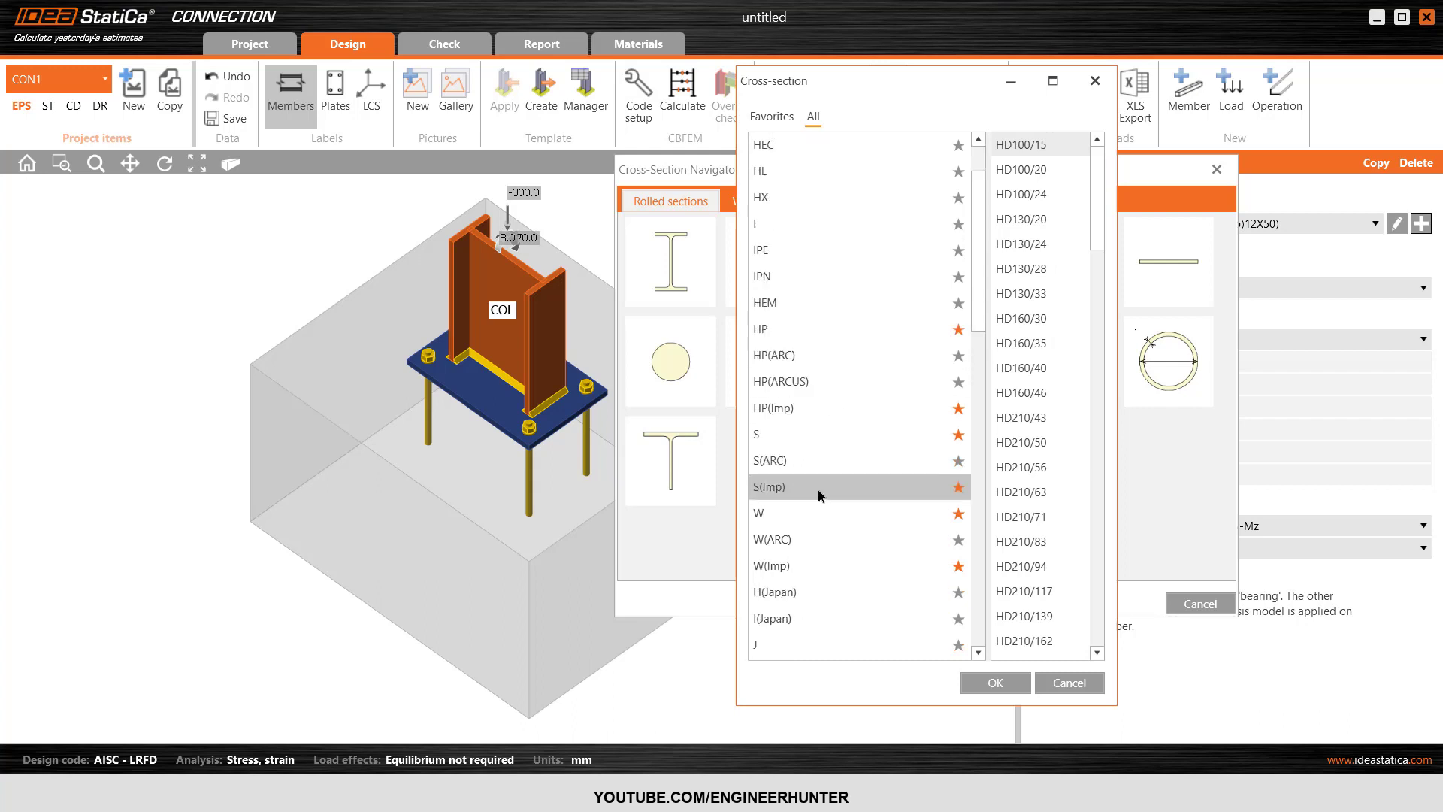
{"action": "left_click", "coordinate": [802, 599]}
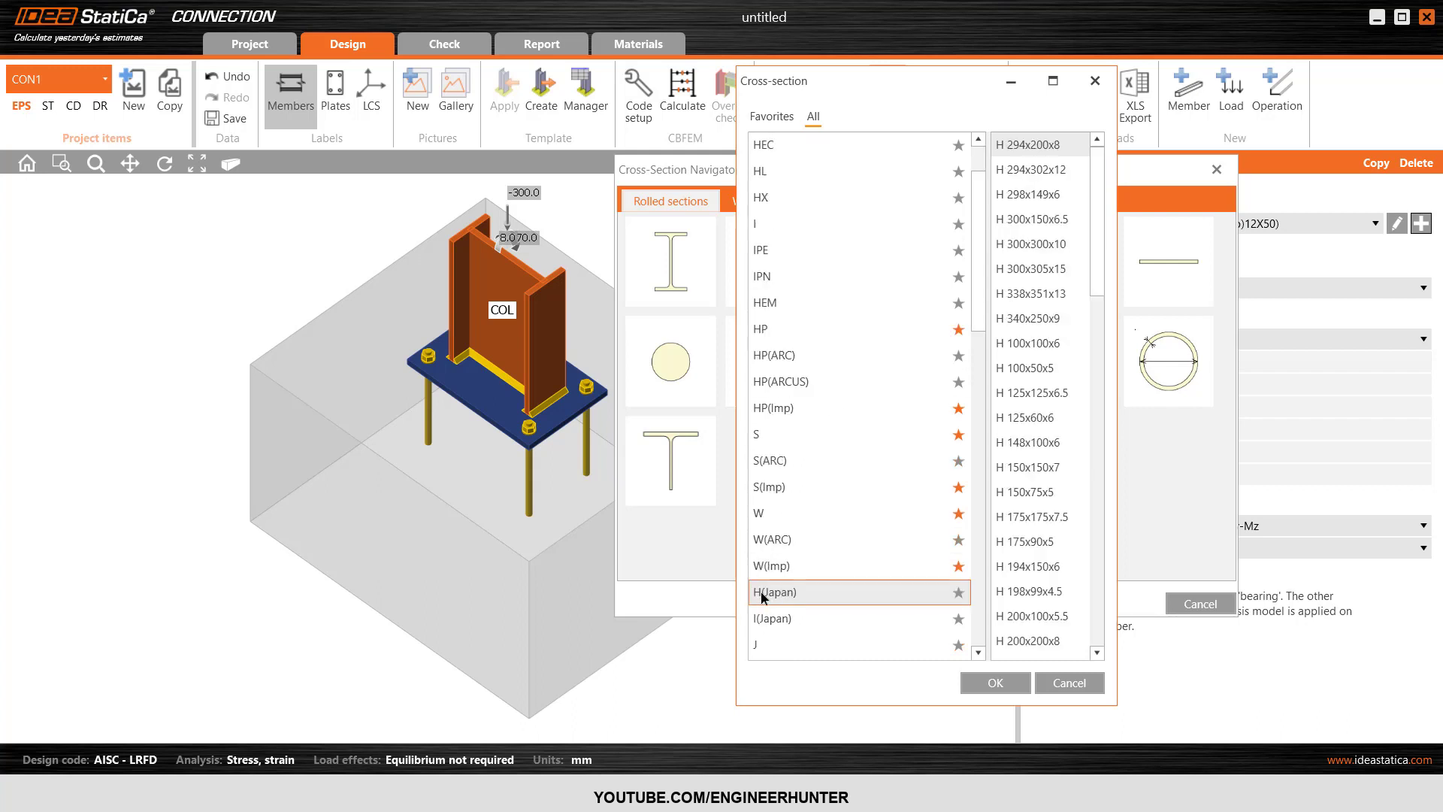
{"action": "scroll", "coordinate": [1071, 328], "scroll_direction": "down", "scroll_amount": 2}
{"action": "scroll", "coordinate": [1071, 328], "scroll_direction": "down", "scroll_amount": 1}
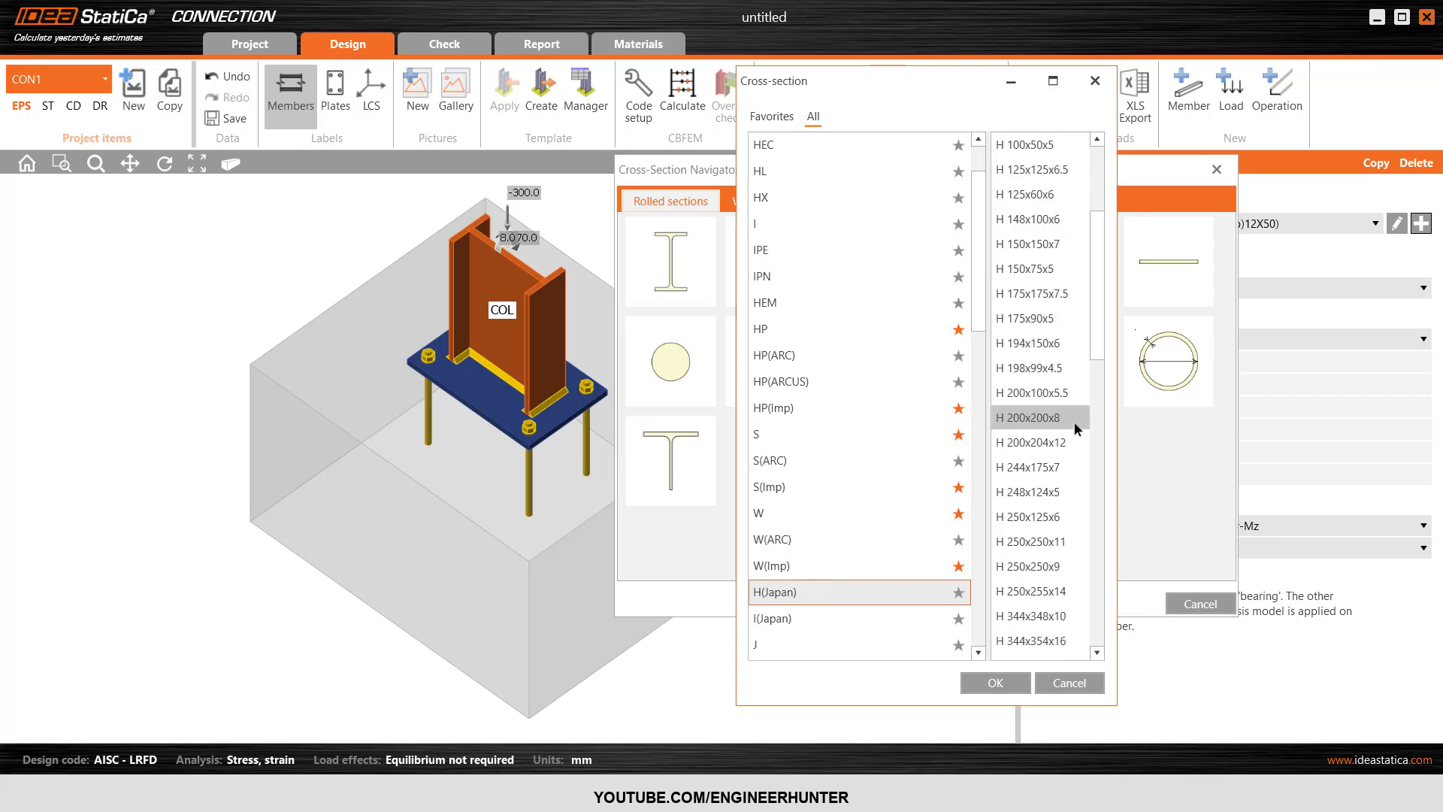
{"action": "left_click", "coordinate": [1023, 421]}
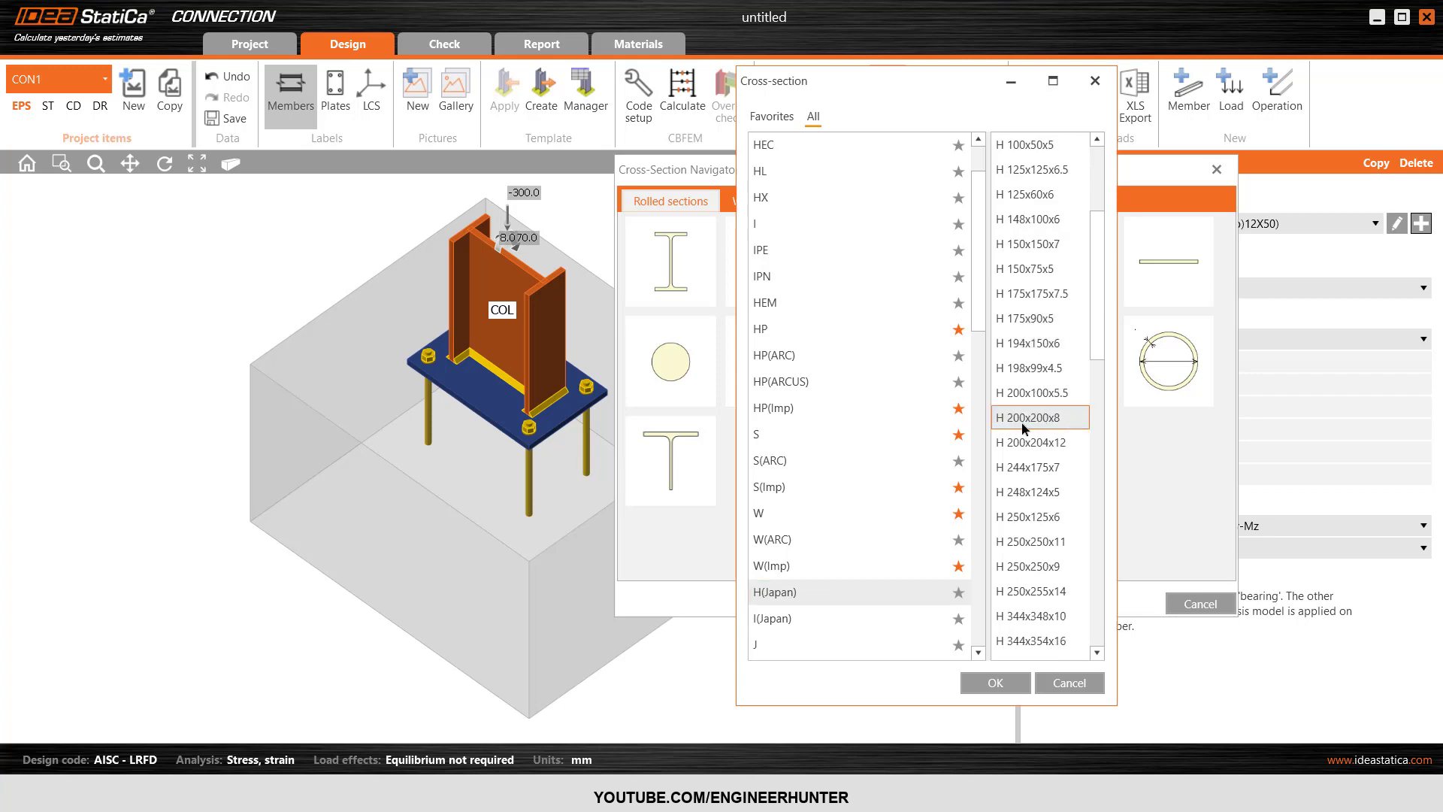
{"action": "left_click", "coordinate": [996, 683]}
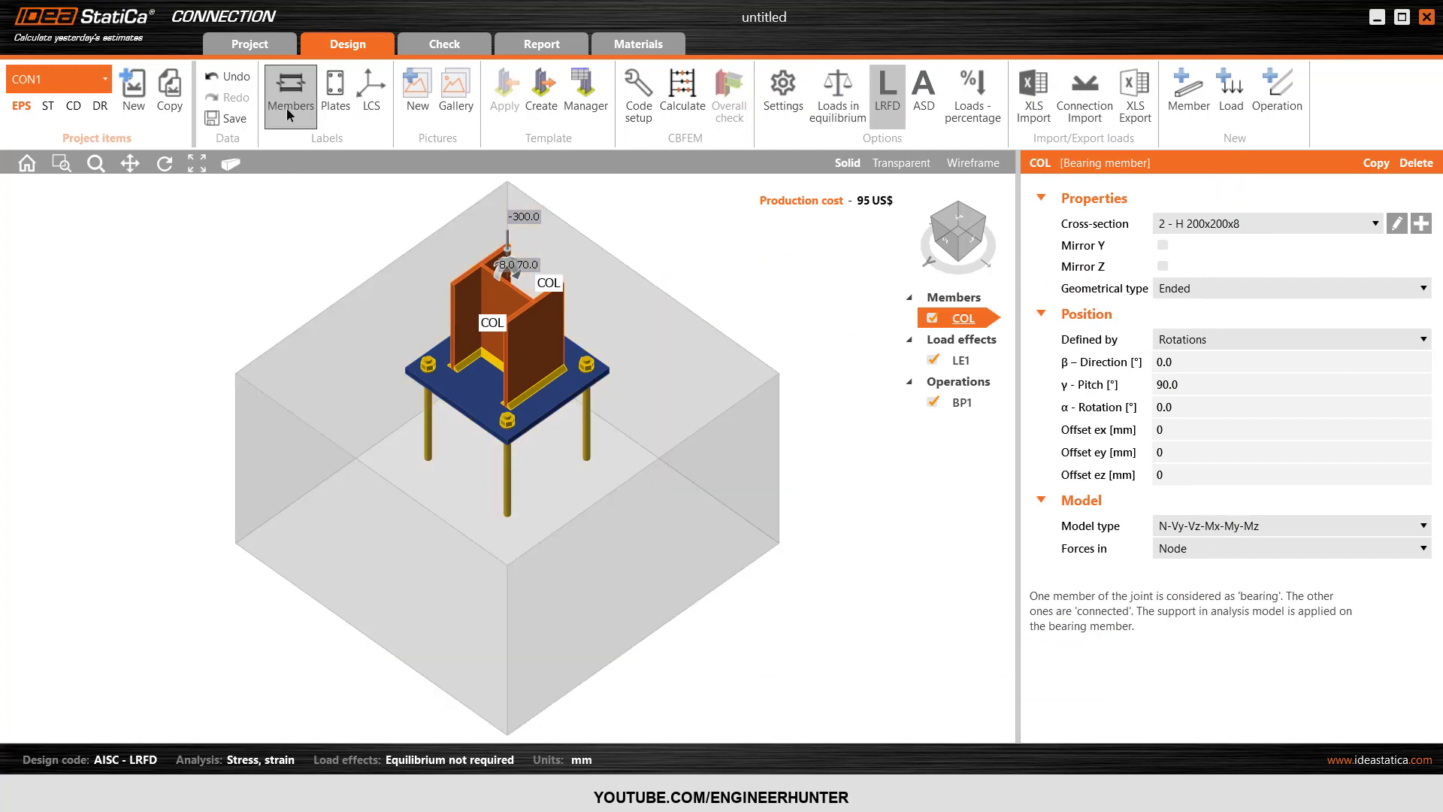
{"action": "left_click", "coordinate": [291, 94]}
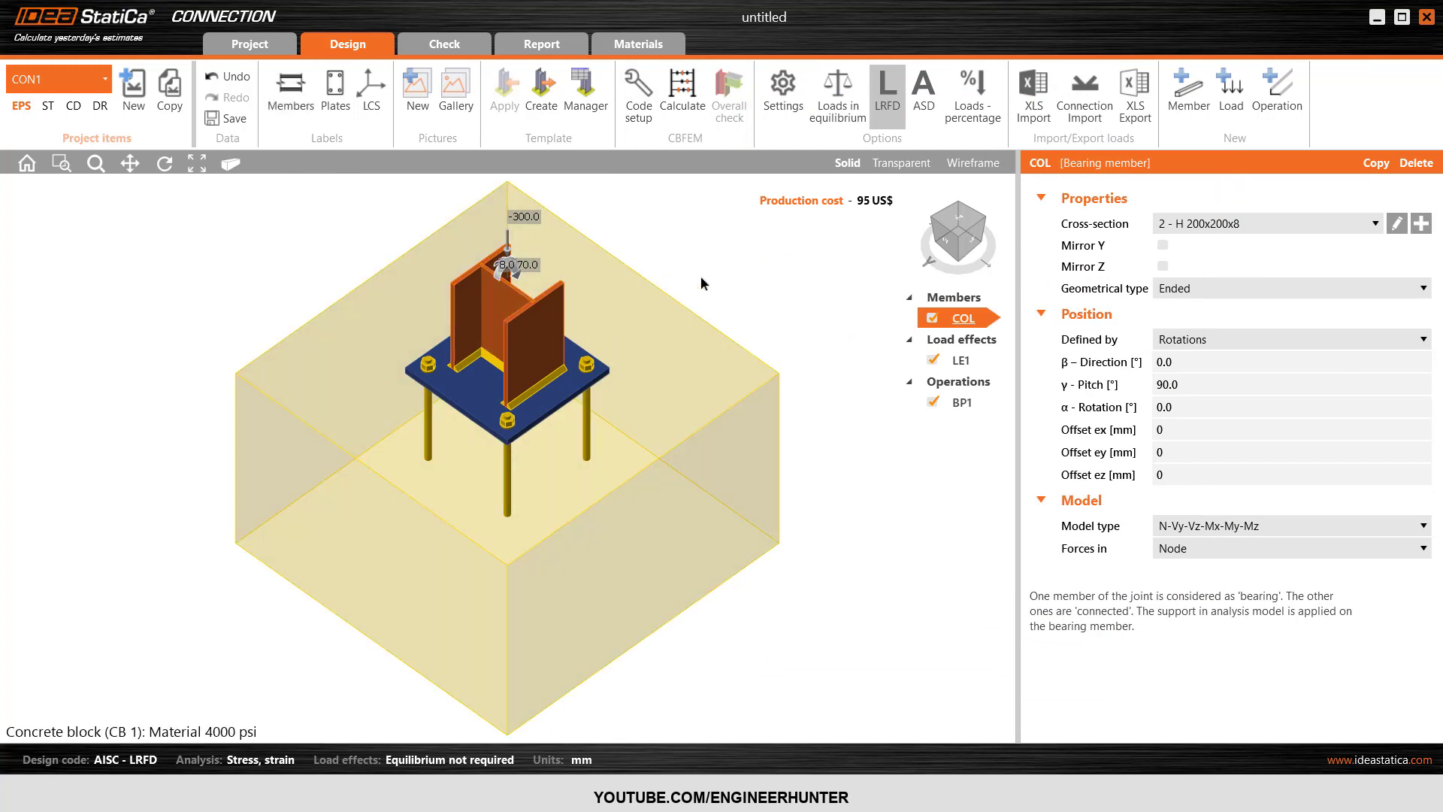
Set load effect LE1 on the column to N -400 kN, Vy 20 kN and Vz 10 kN
{"action": "left_click", "coordinate": [976, 354]}
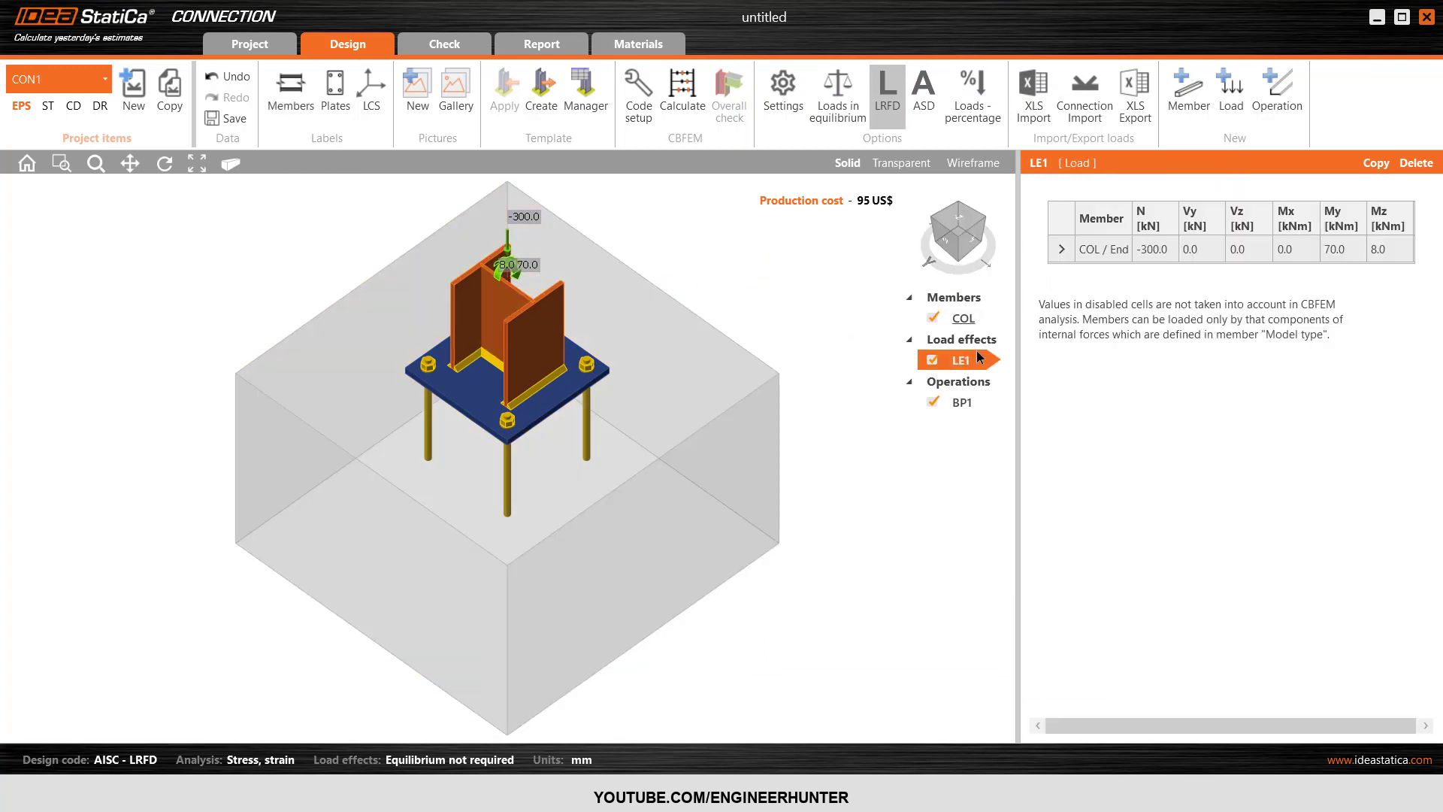
{"action": "left_click", "coordinate": [1150, 251]}
{"action": "key", "text": "ctrl+a"}
{"action": "type", "text": "-400"}
{"action": "key", "text": "Tab"}
{"action": "type", "text": "20"}
{"action": "key", "text": "Tab"}
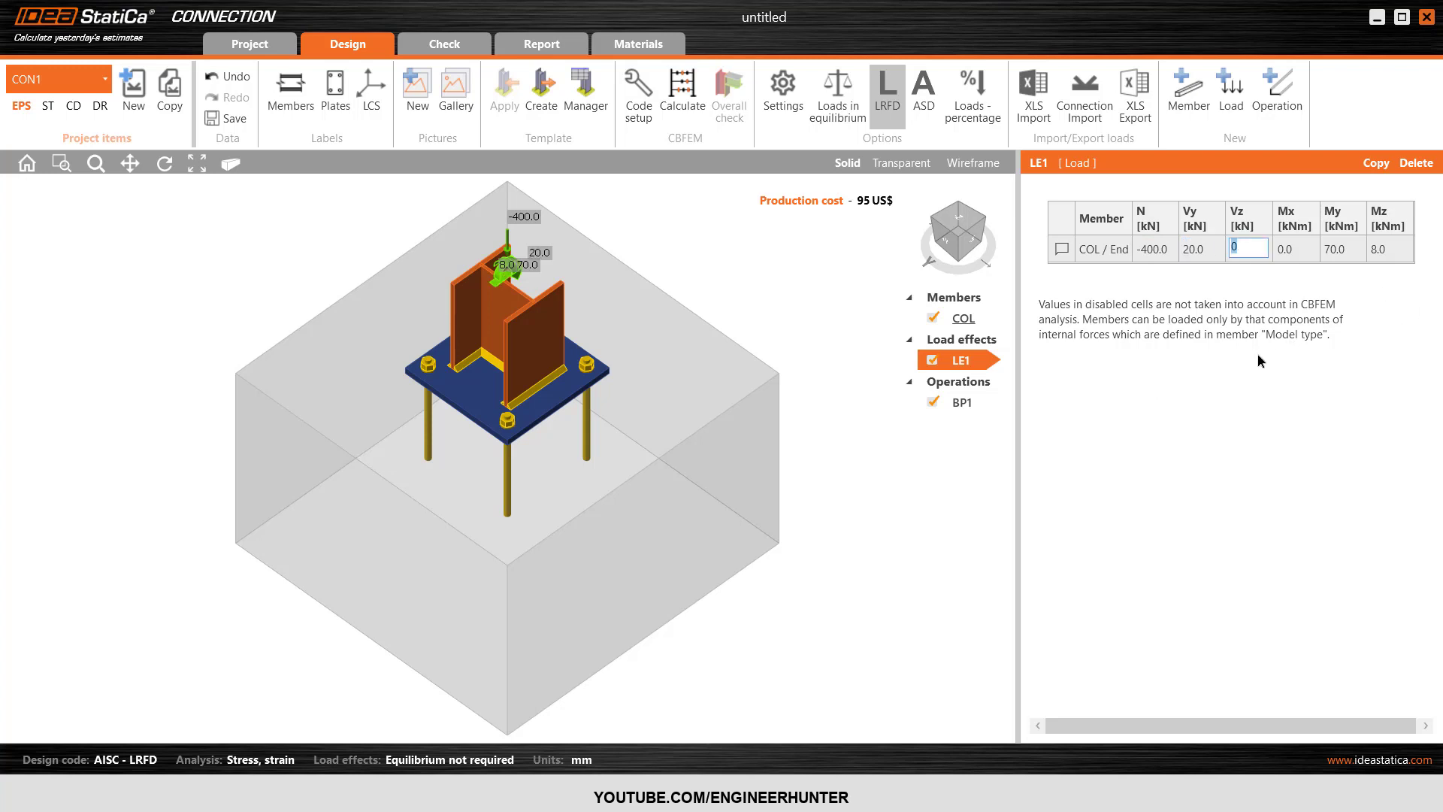
{"action": "type", "text": "10"}
{"action": "key", "text": "Tab"}
{"action": "key", "text": "Return"}
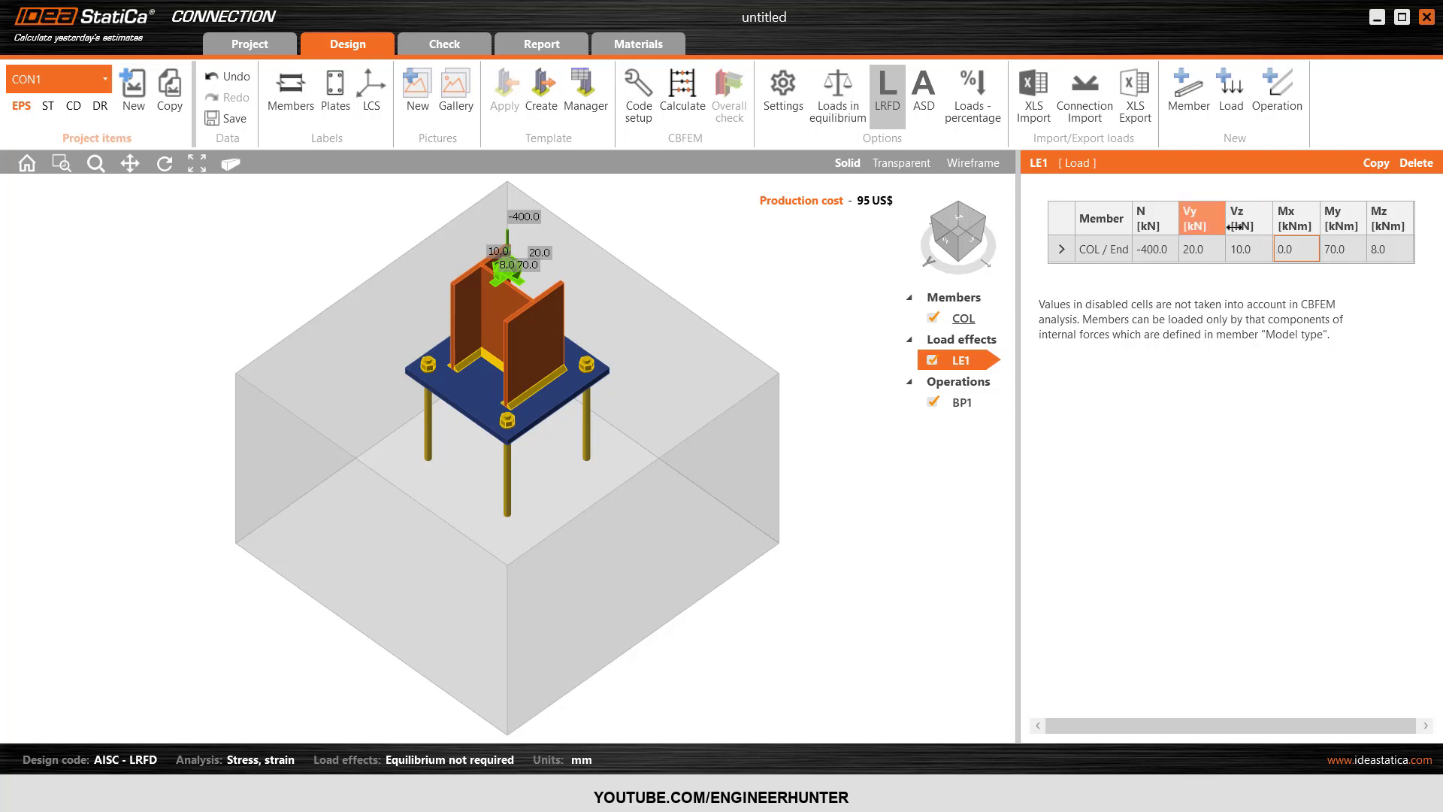
Set the thickness of base plate BP1 to 16 mm
{"action": "left_click", "coordinate": [958, 403]}
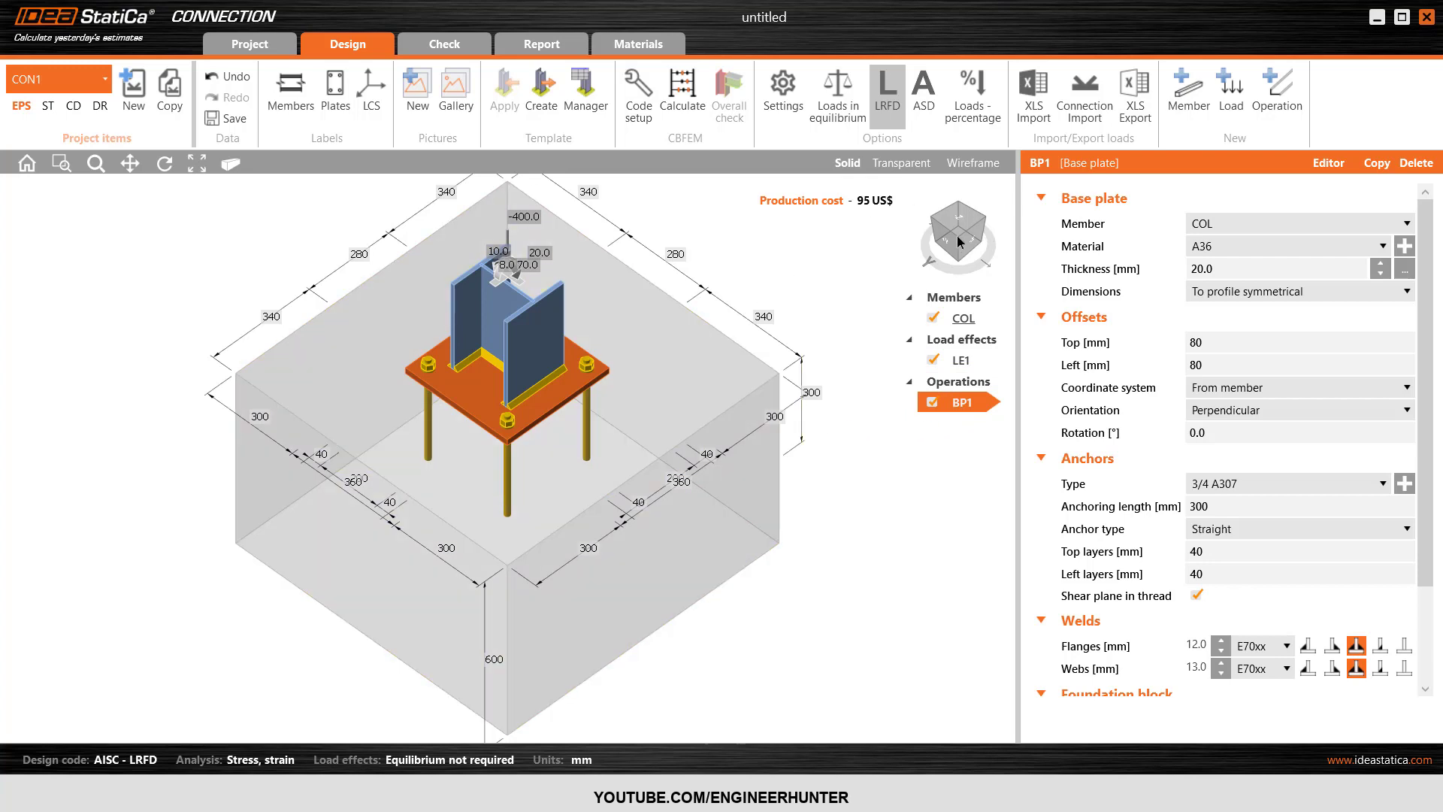
{"action": "left_click_drag", "start_coordinate": [956, 239], "coordinate": [907, 284]}
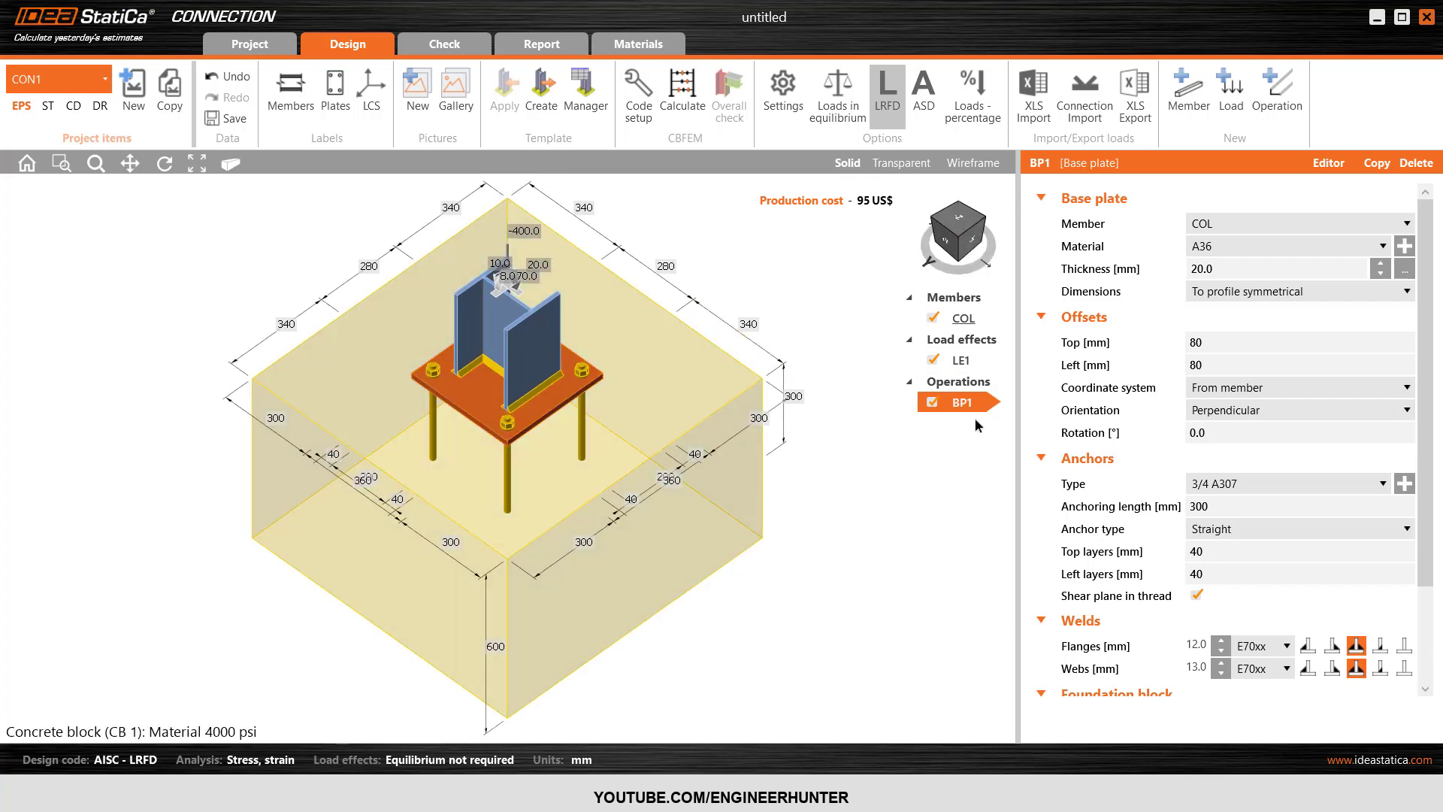
{"action": "left_click", "coordinate": [1220, 252]}
{"action": "left_click", "coordinate": [1220, 269]}
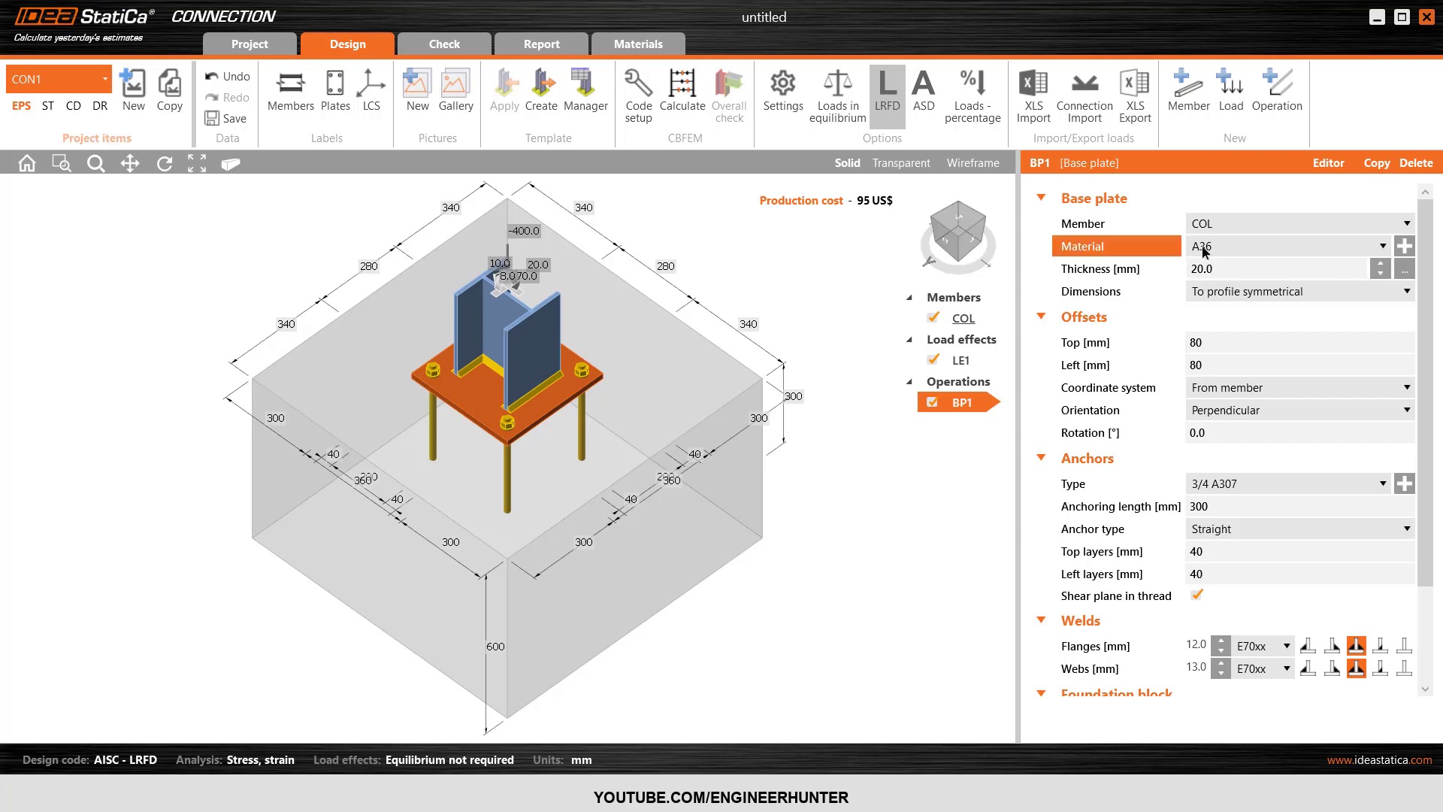
{"action": "left_click", "coordinate": [1219, 269]}
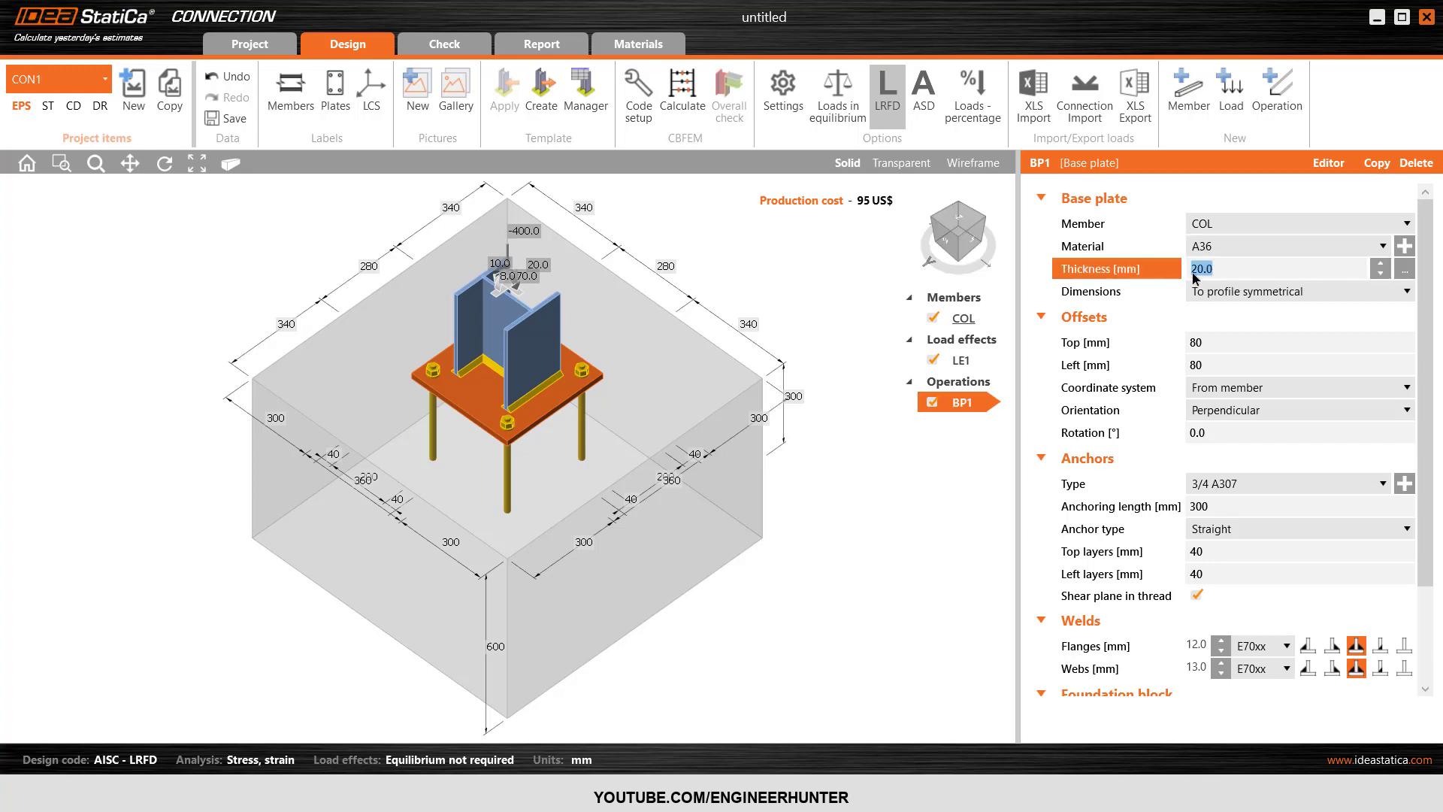
{"action": "type", "text": "16"}
{"action": "key", "text": "Tab"}
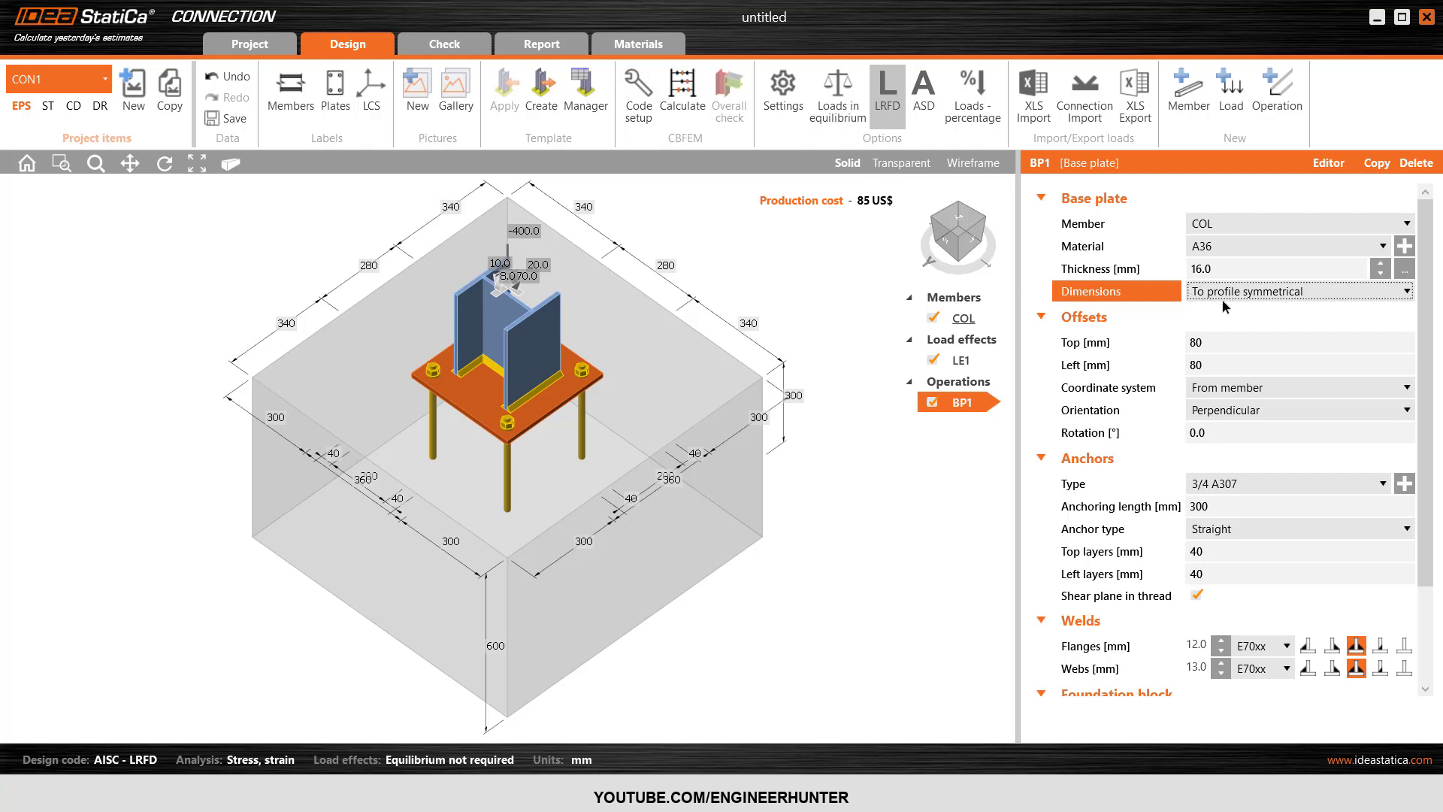
View the base plate from above and try the To profile dimension type, returning to To profile symmetrical
{"action": "left_click_drag", "start_coordinate": [971, 224], "coordinate": [920, 257]}
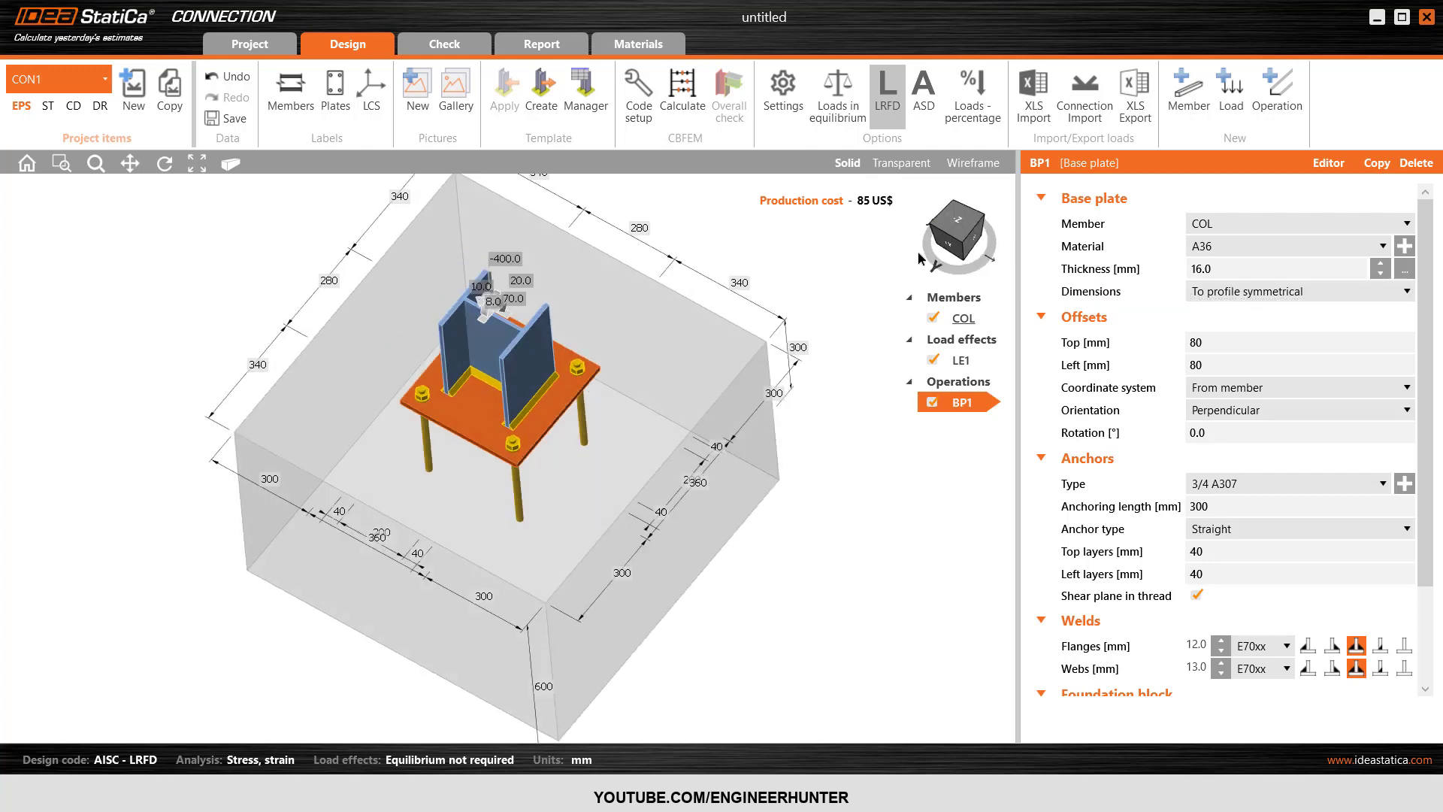
{"action": "left_click", "coordinate": [956, 220]}
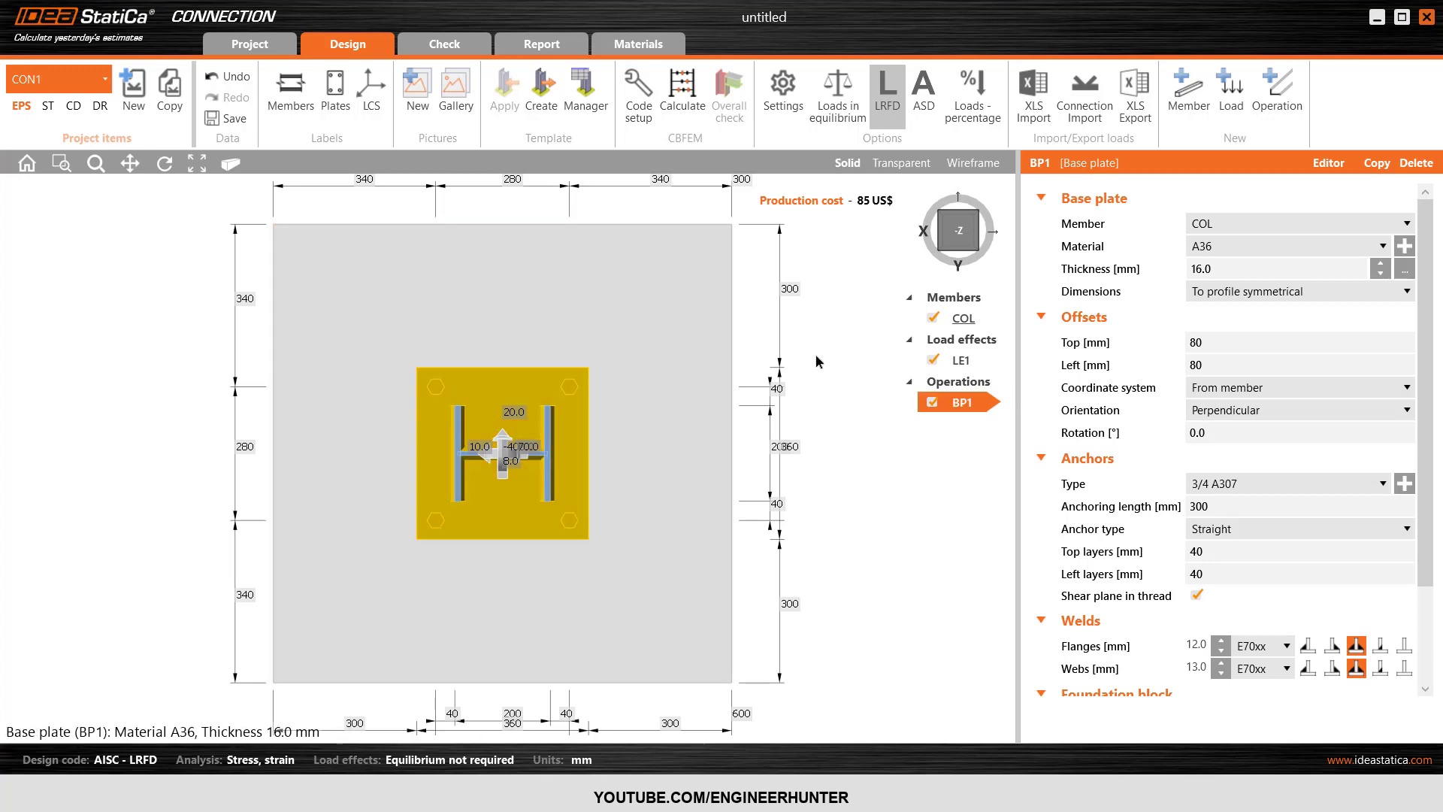
{"action": "left_click", "coordinate": [1234, 293]}
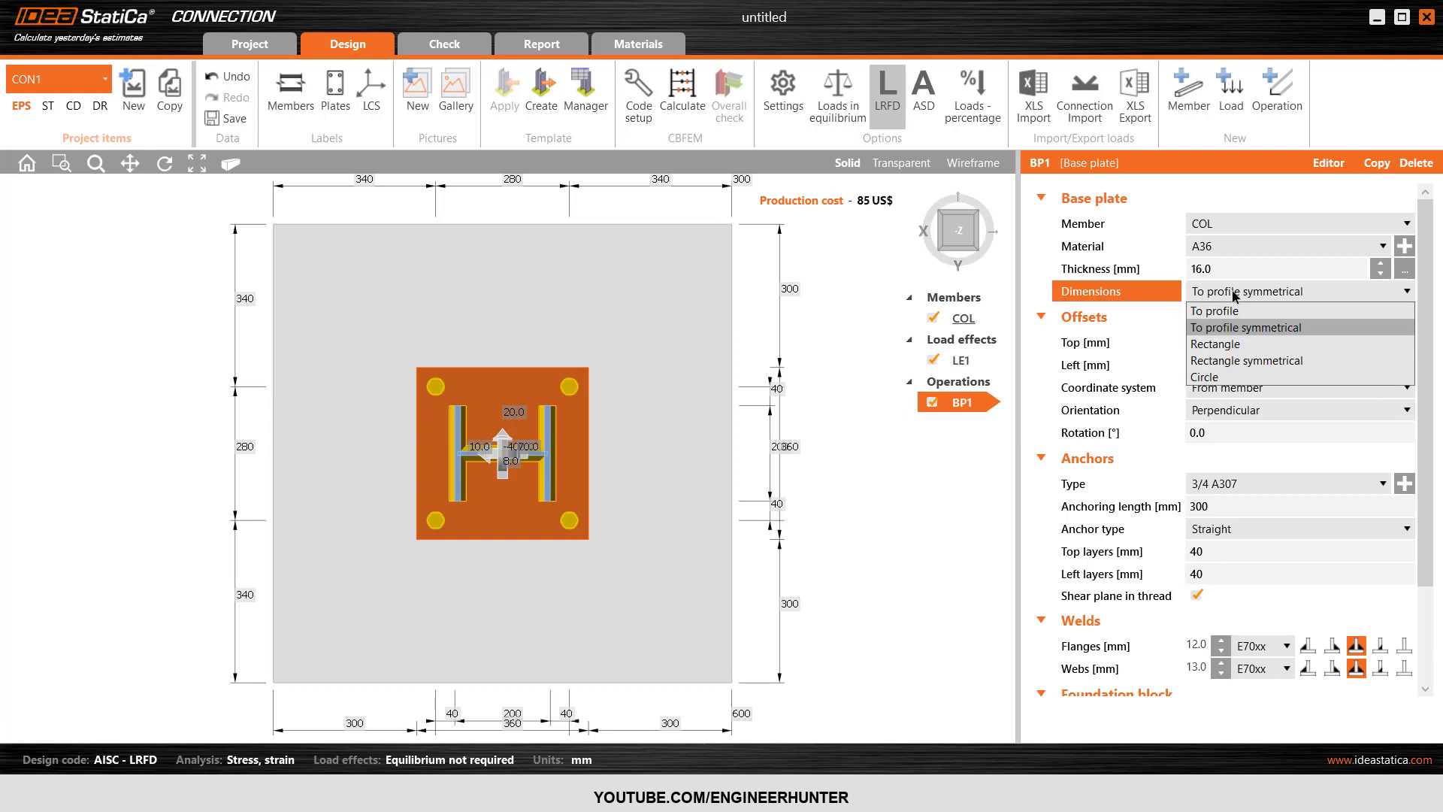
{"action": "left_click", "coordinate": [1250, 312]}
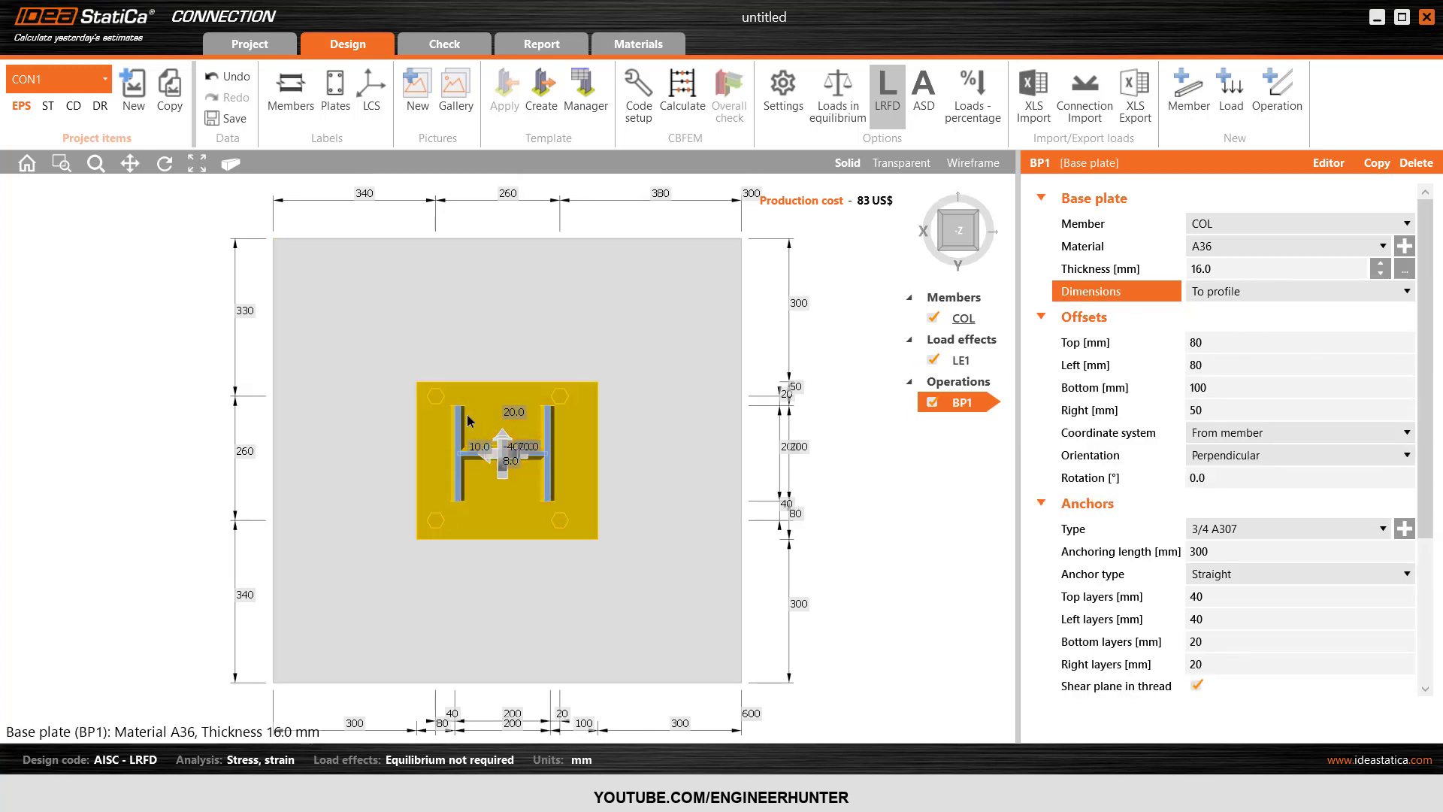
{"action": "left_click", "coordinate": [1212, 294]}
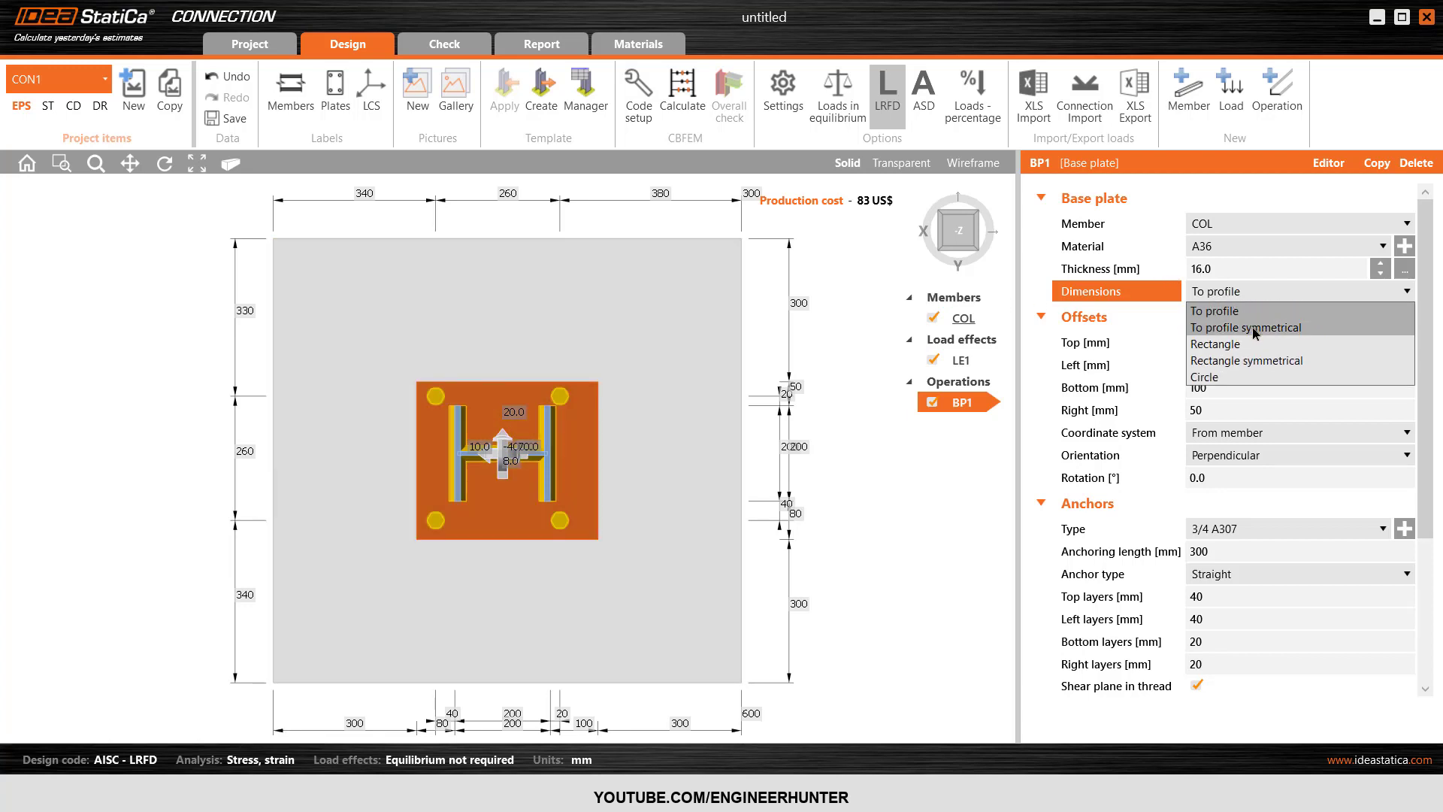
{"action": "key", "text": "Down"}
{"action": "key", "text": "Return"}
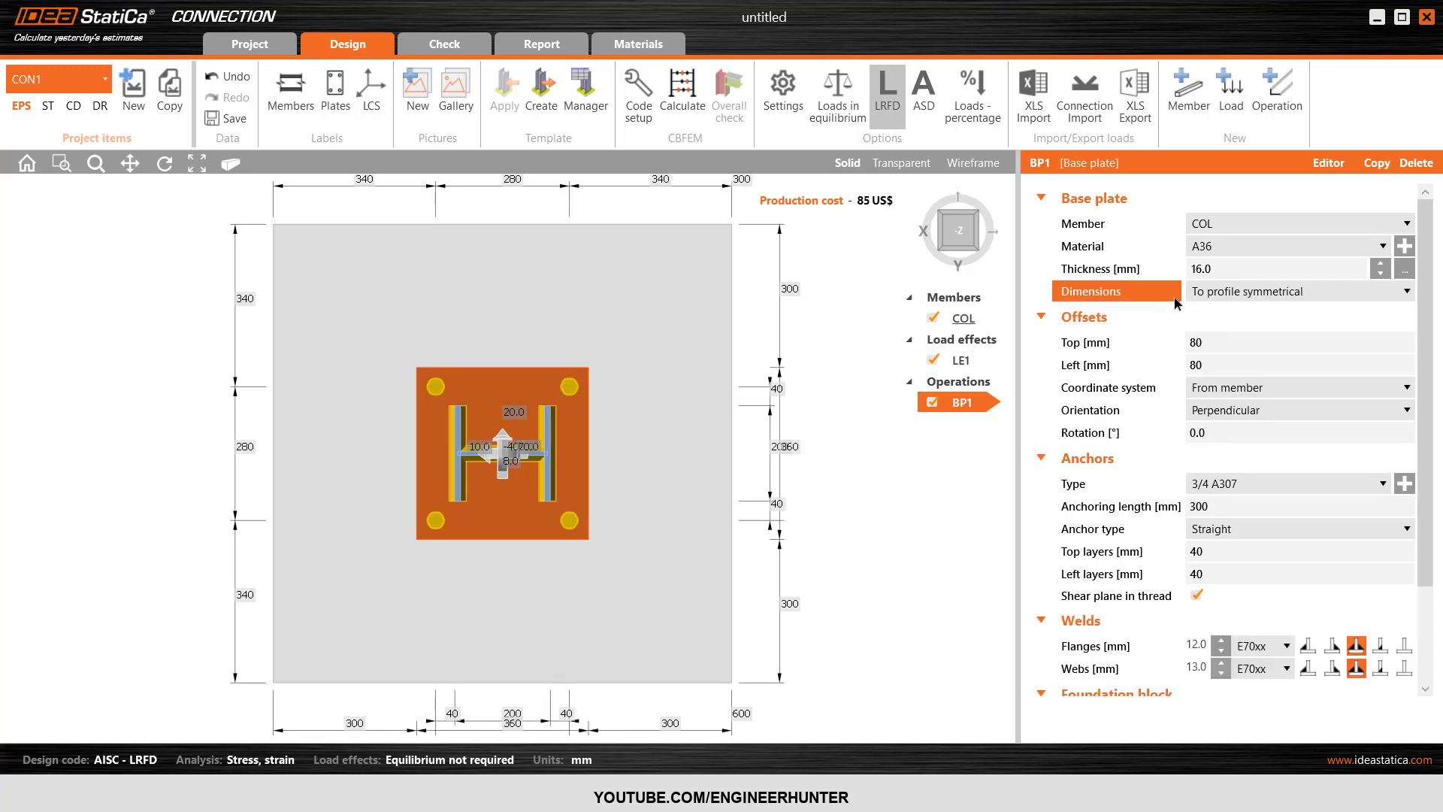
Set the base plate's top and left offsets to 100 mm each
{"action": "left_click", "coordinate": [1217, 340]}
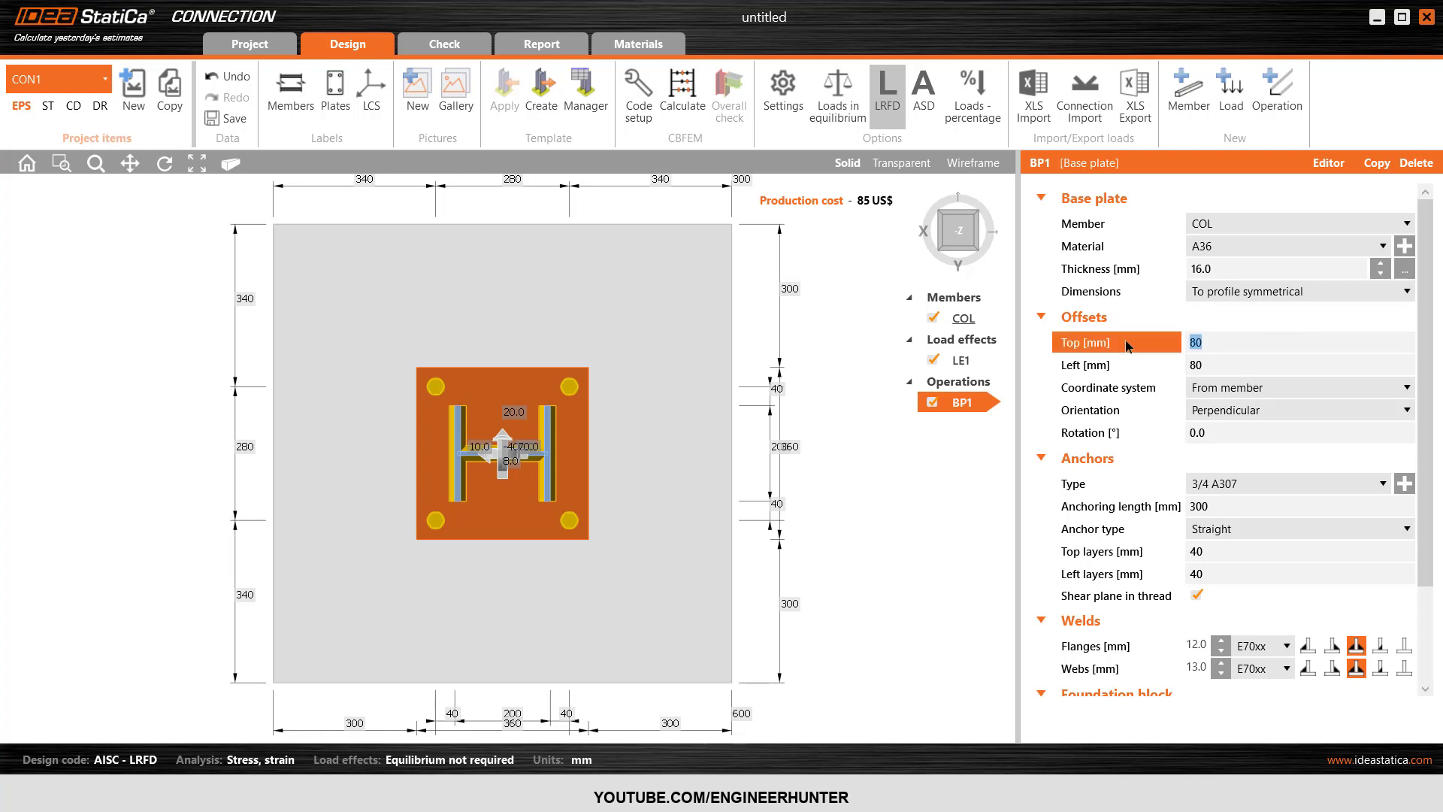
{"action": "type", "text": "100"}
{"action": "key", "text": "Tab"}
{"action": "type", "text": "10"}
{"action": "key", "text": "Tab"}
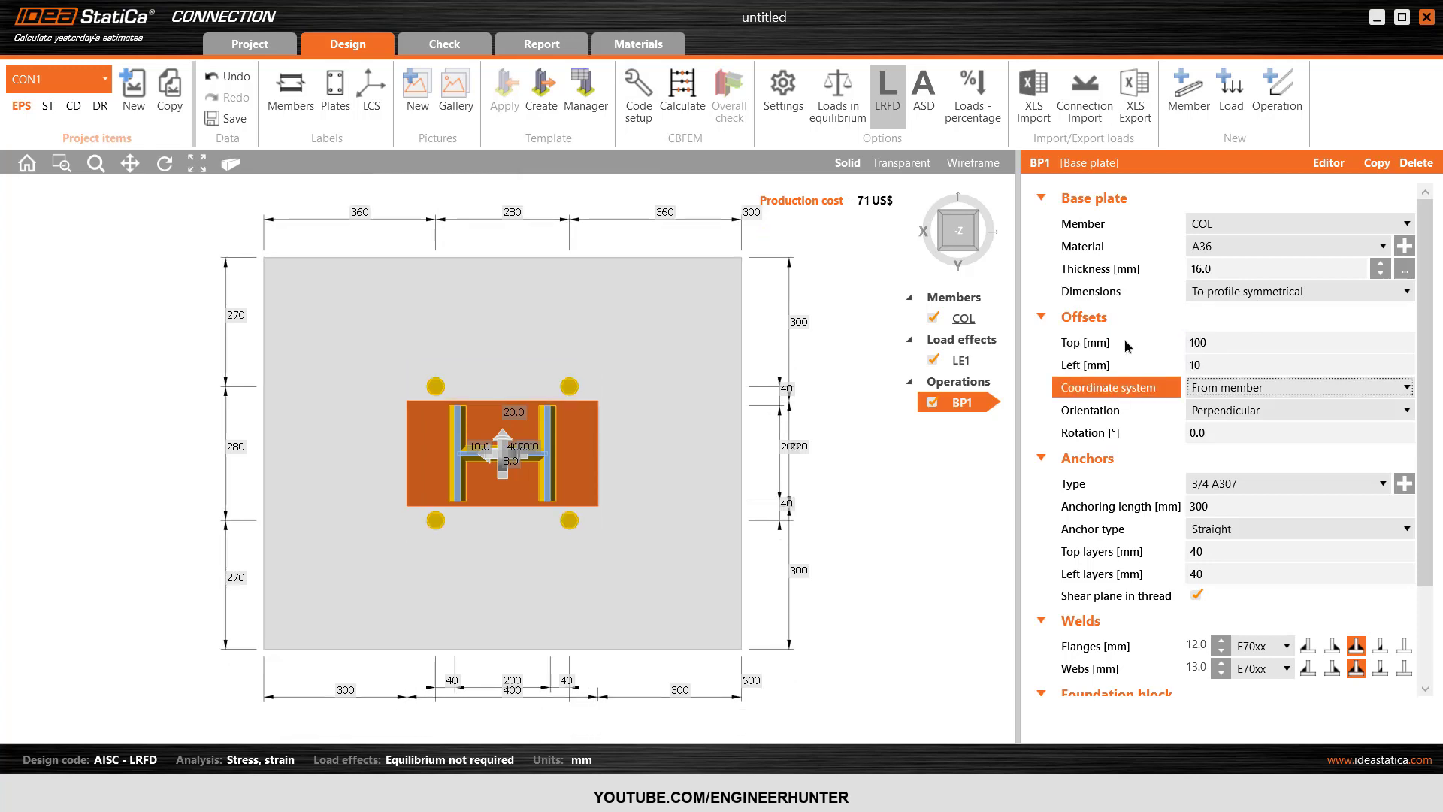
{"action": "left_click", "coordinate": [1226, 368]}
{"action": "type", "text": "0"}
{"action": "key", "text": "Tab"}
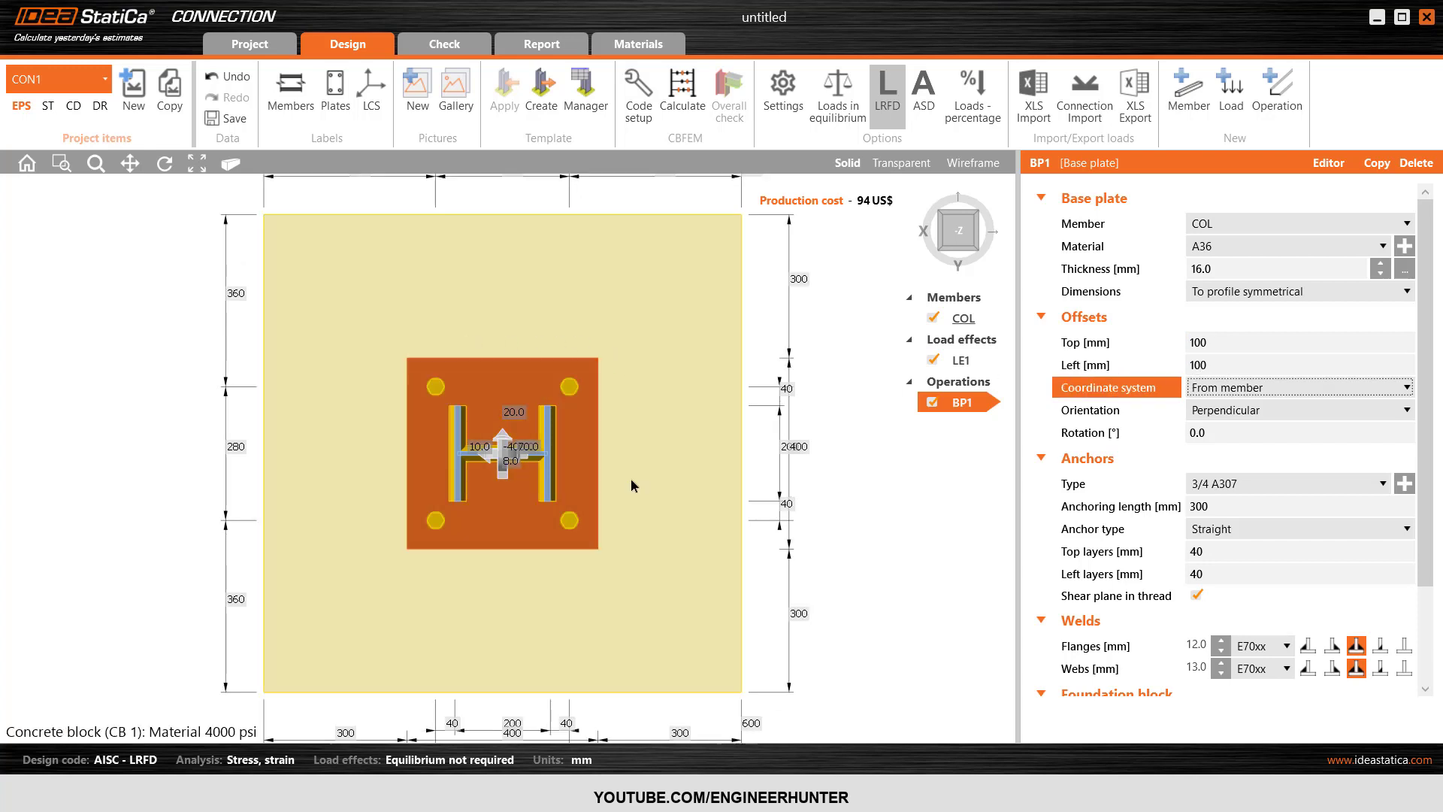
Review the base plate's available anchor types and the A307 sizes in the bolt assembly library without adding one
{"action": "left_click", "coordinate": [1205, 453]}
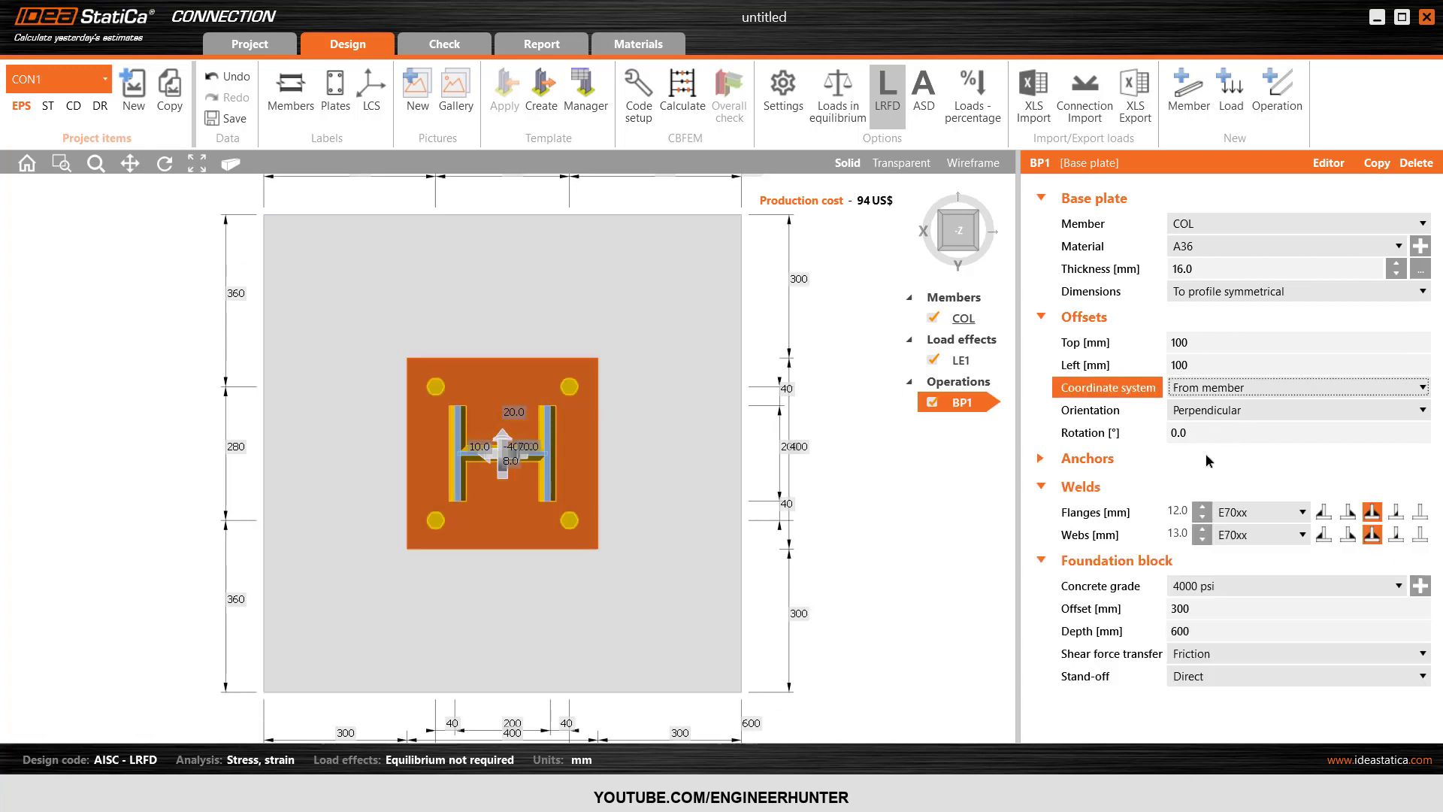
{"action": "left_click", "coordinate": [1206, 453]}
{"action": "scroll", "coordinate": [1101, 466], "scroll_direction": "down", "scroll_amount": 1}
{"action": "left_click", "coordinate": [1101, 464]}
{"action": "scroll", "coordinate": [1101, 464], "scroll_direction": "down", "scroll_amount": 2}
{"action": "left_click", "coordinate": [1225, 363]}
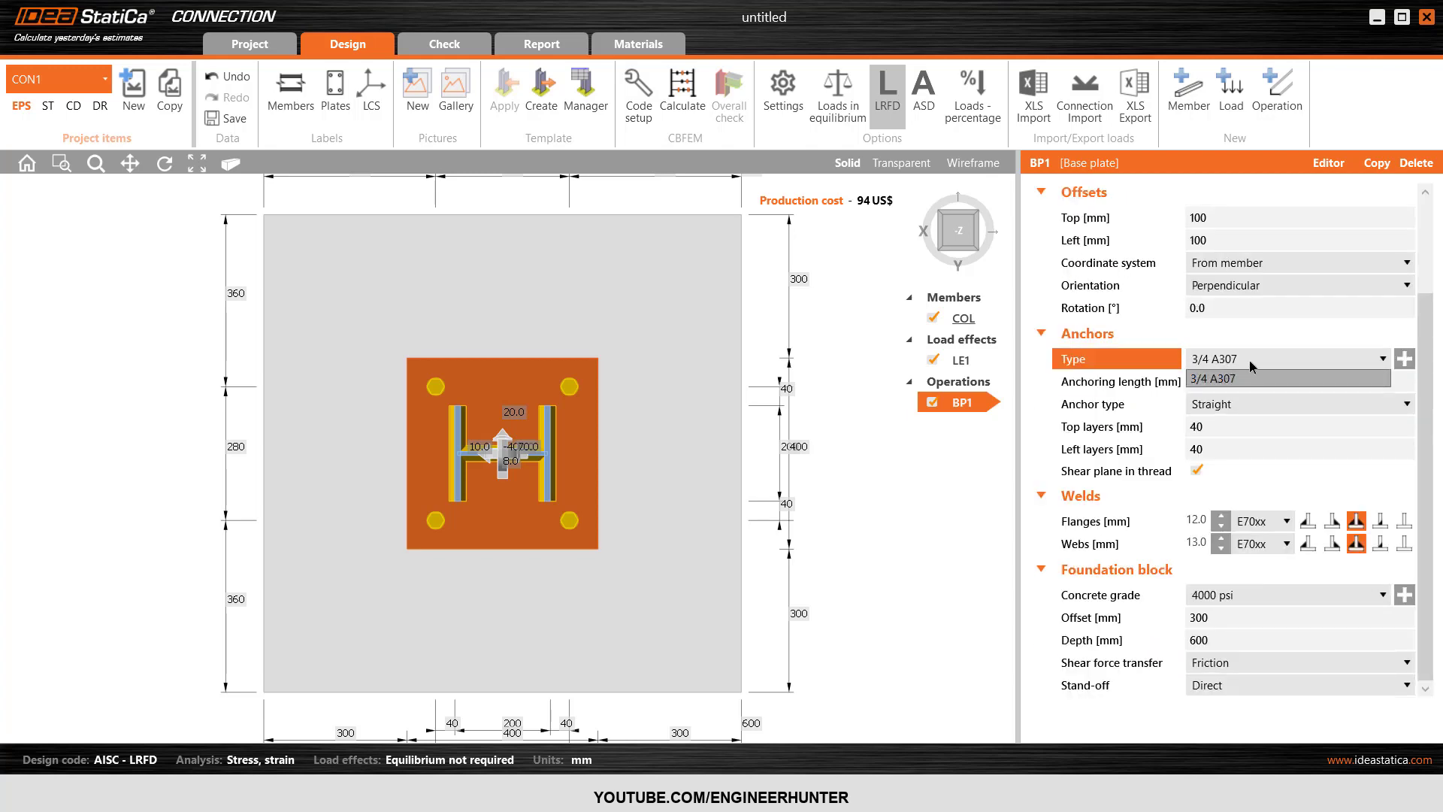
{"action": "left_click", "coordinate": [1252, 366]}
{"action": "left_click", "coordinate": [1403, 358]}
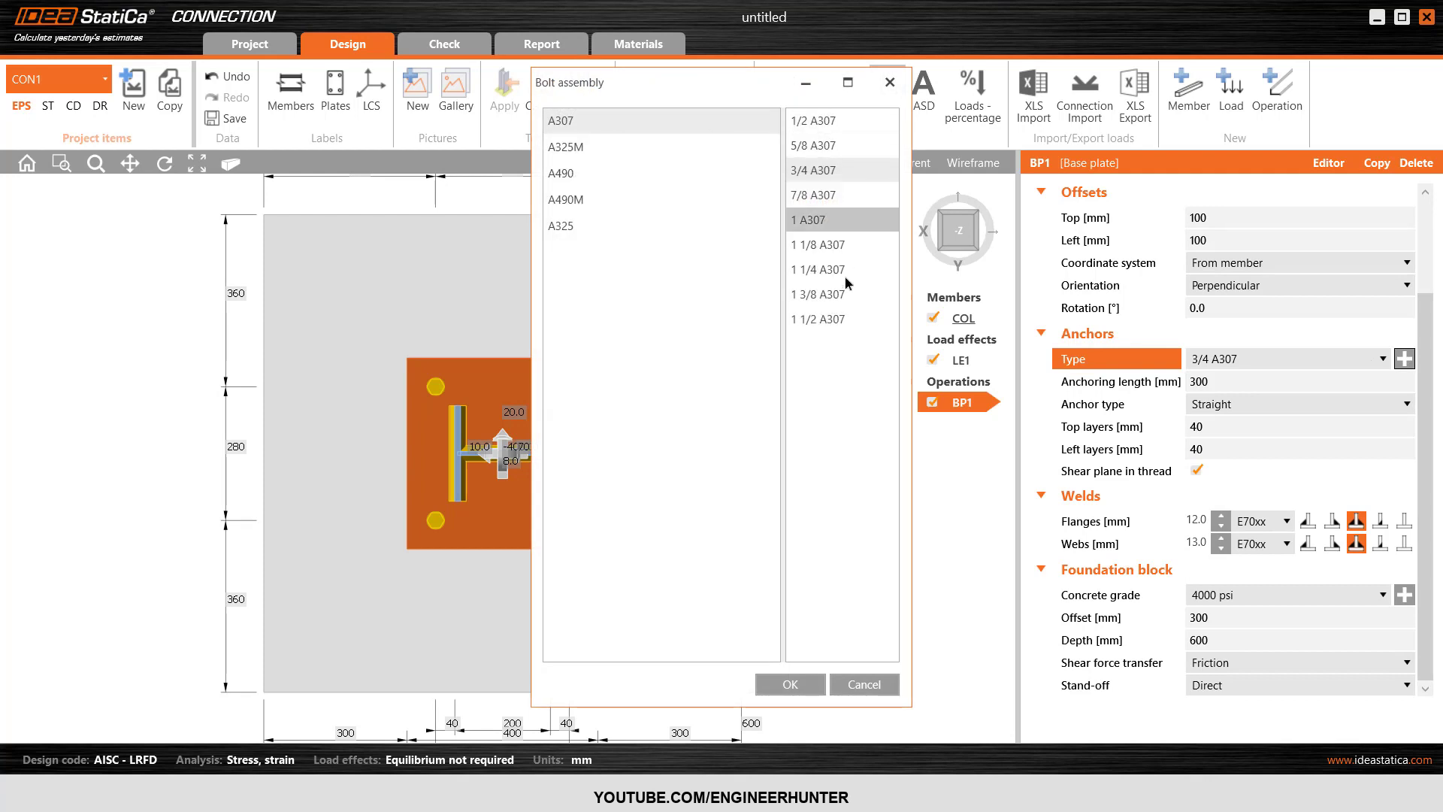
{"action": "left_click", "coordinate": [890, 82]}
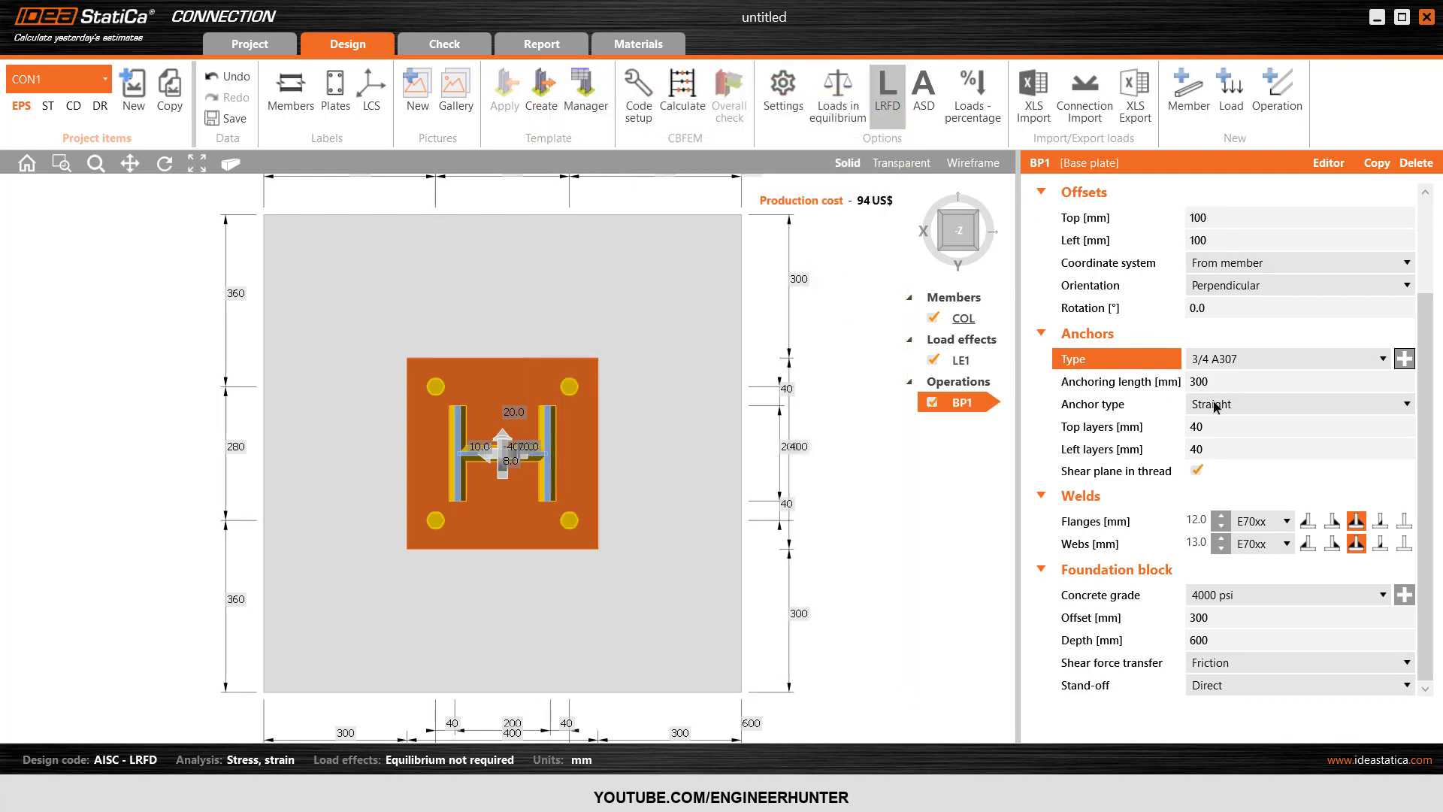
Try an anchoring length of 400 mm for the base plate anchors, then return it to 300 mm
{"action": "left_click", "coordinate": [978, 250]}
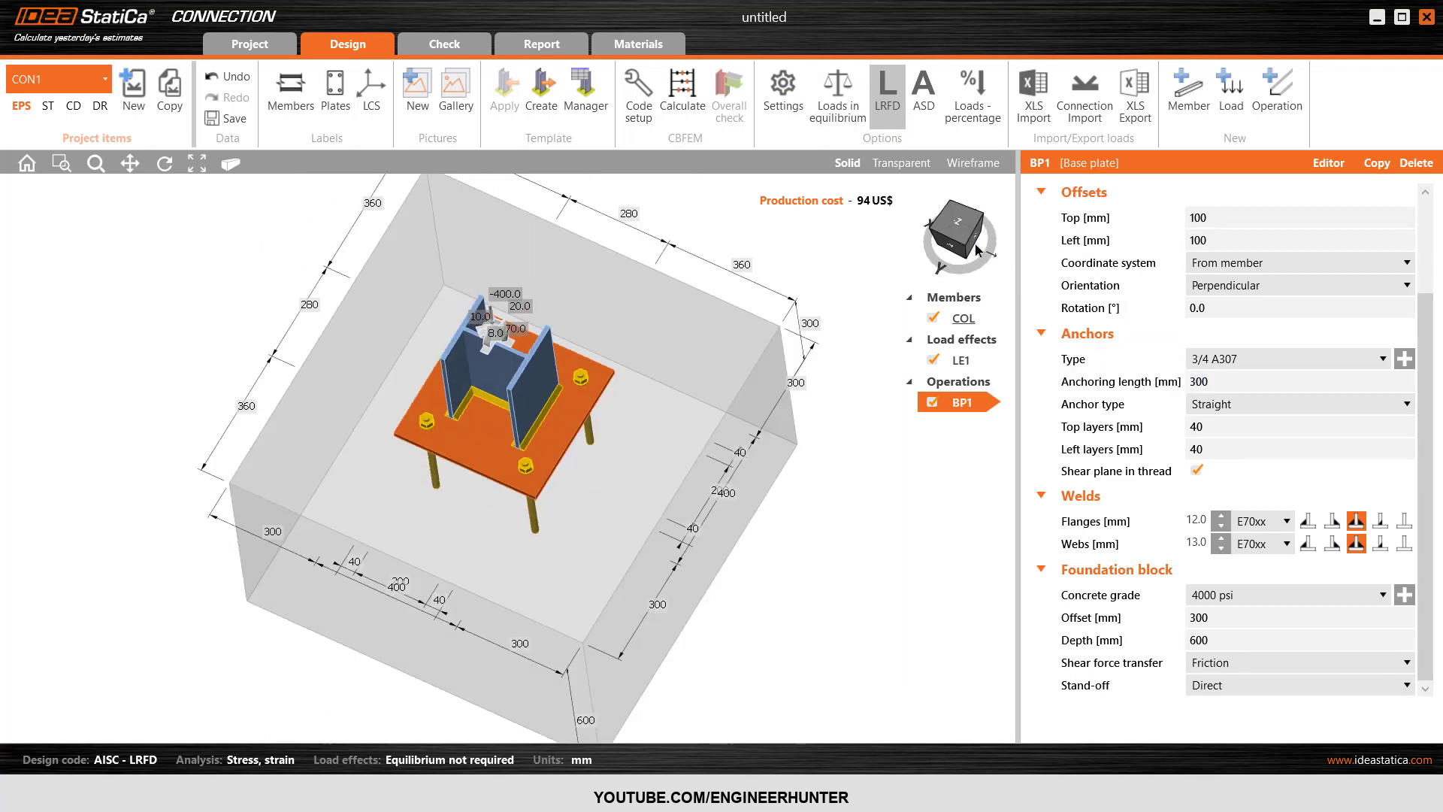
{"action": "left_click", "coordinate": [948, 242]}
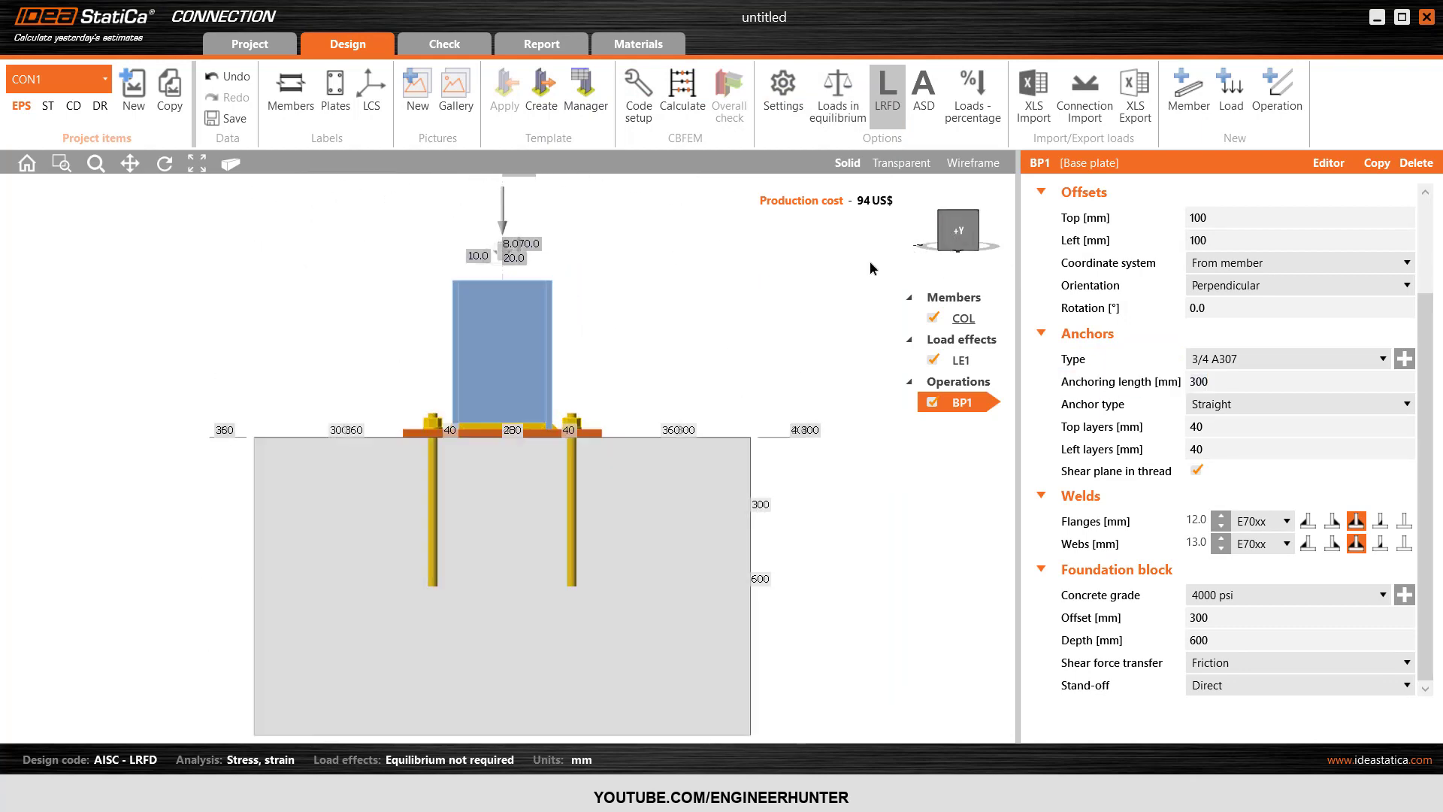
{"action": "scroll", "coordinate": [720, 362], "scroll_direction": "down", "scroll_amount": 1}
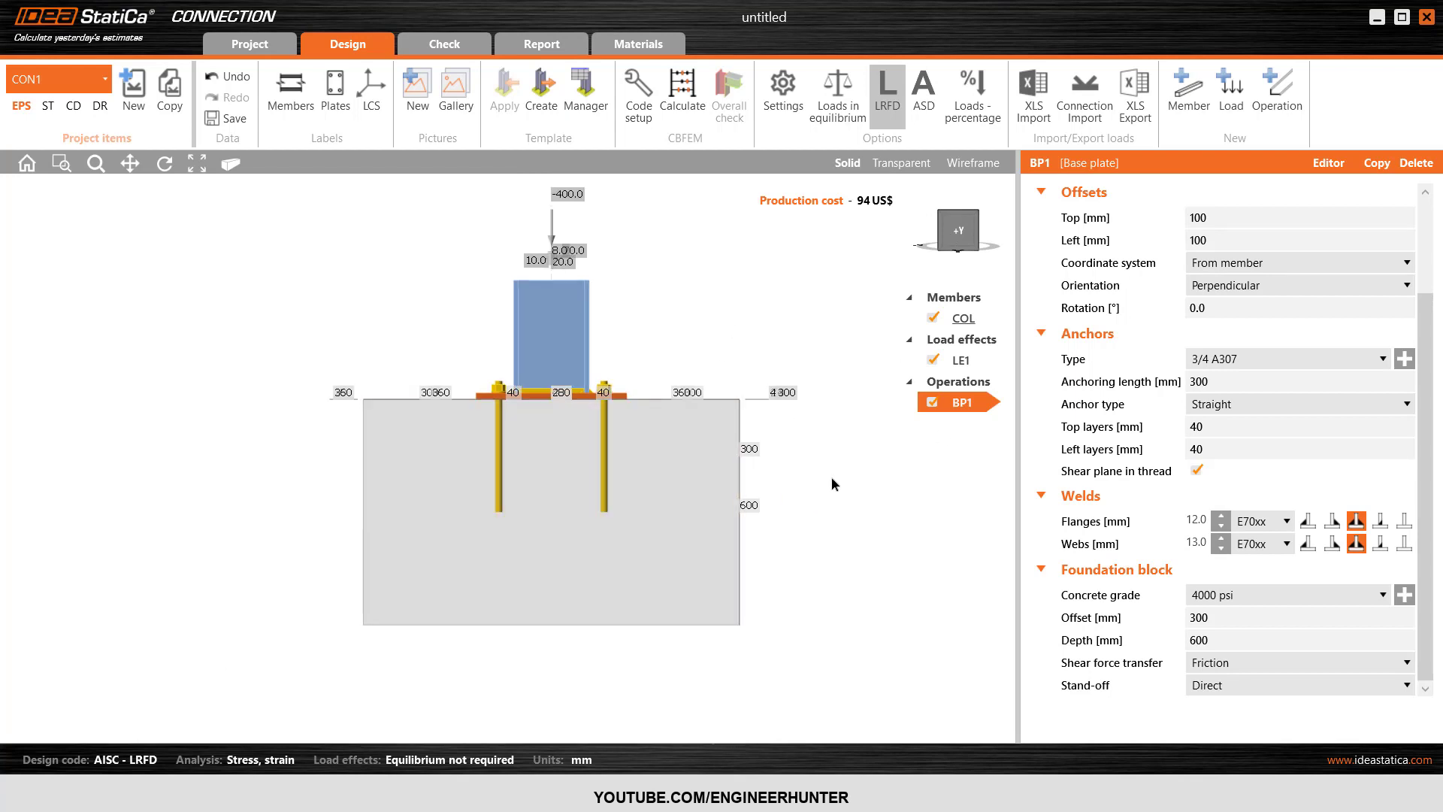
{"action": "scroll", "coordinate": [831, 484], "scroll_direction": "up", "scroll_amount": 1}
{"action": "left_click", "coordinate": [1216, 381]}
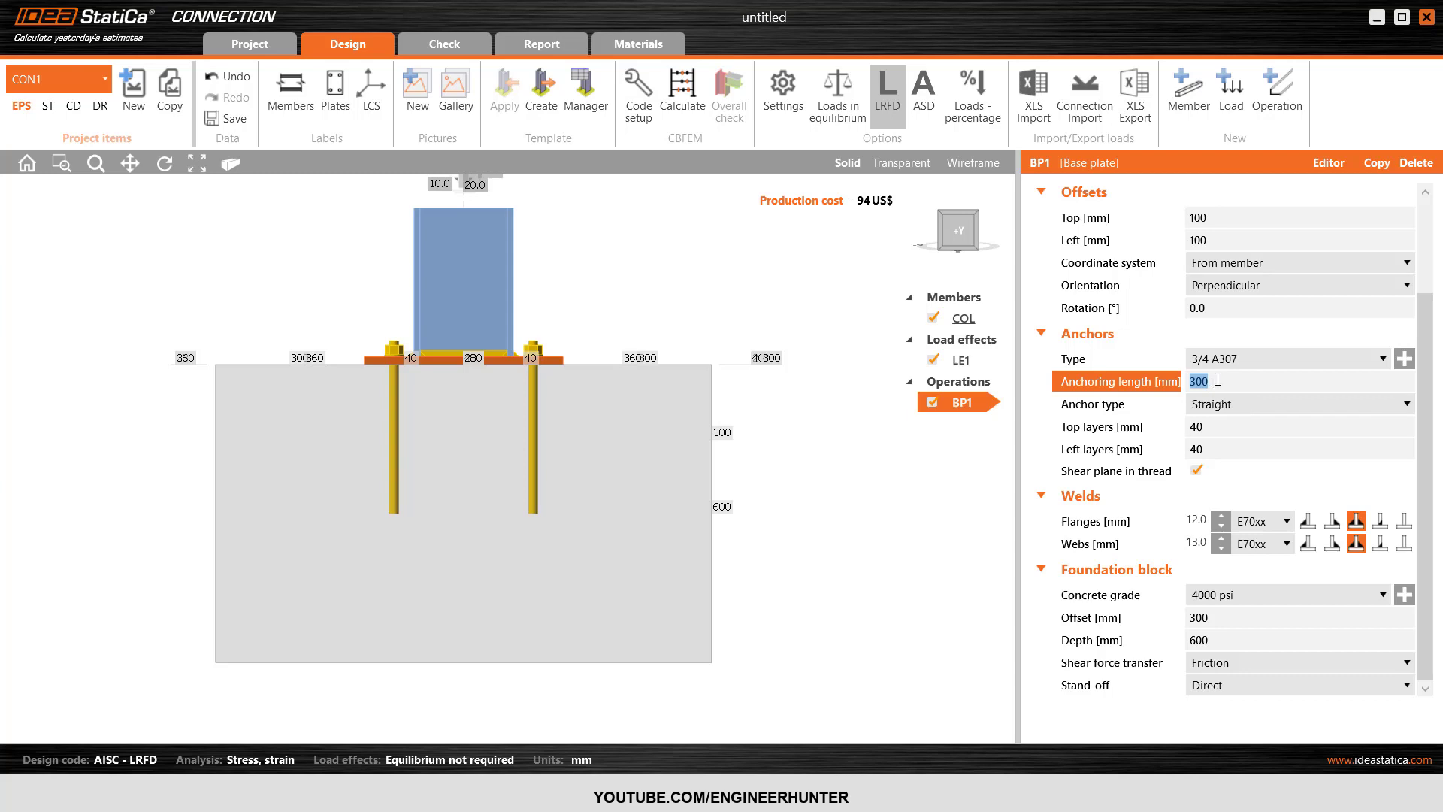
{"action": "type", "text": "400"}
{"action": "key", "text": "Tab"}
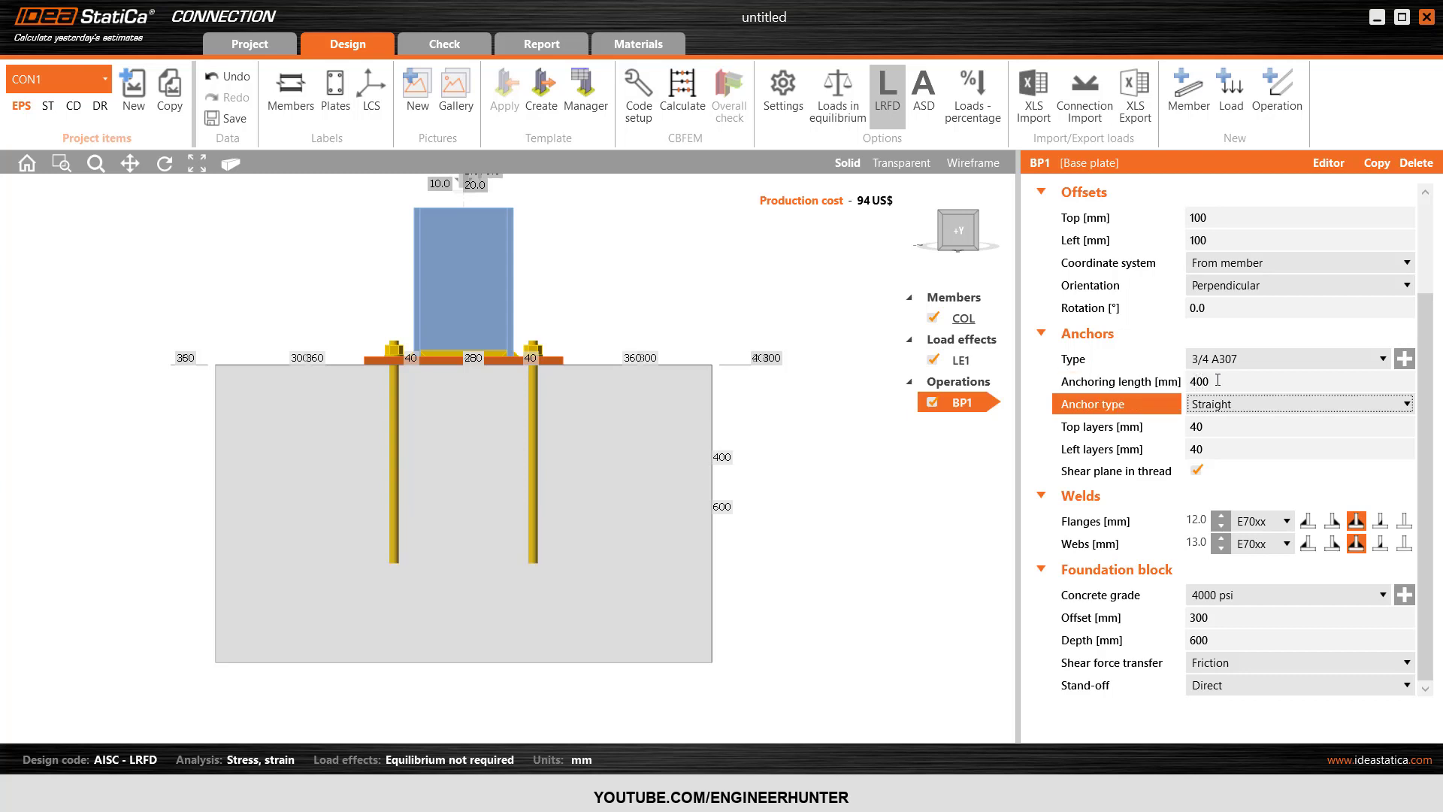
{"action": "key", "text": "shift+Tab"}
{"action": "type", "text": "300"}
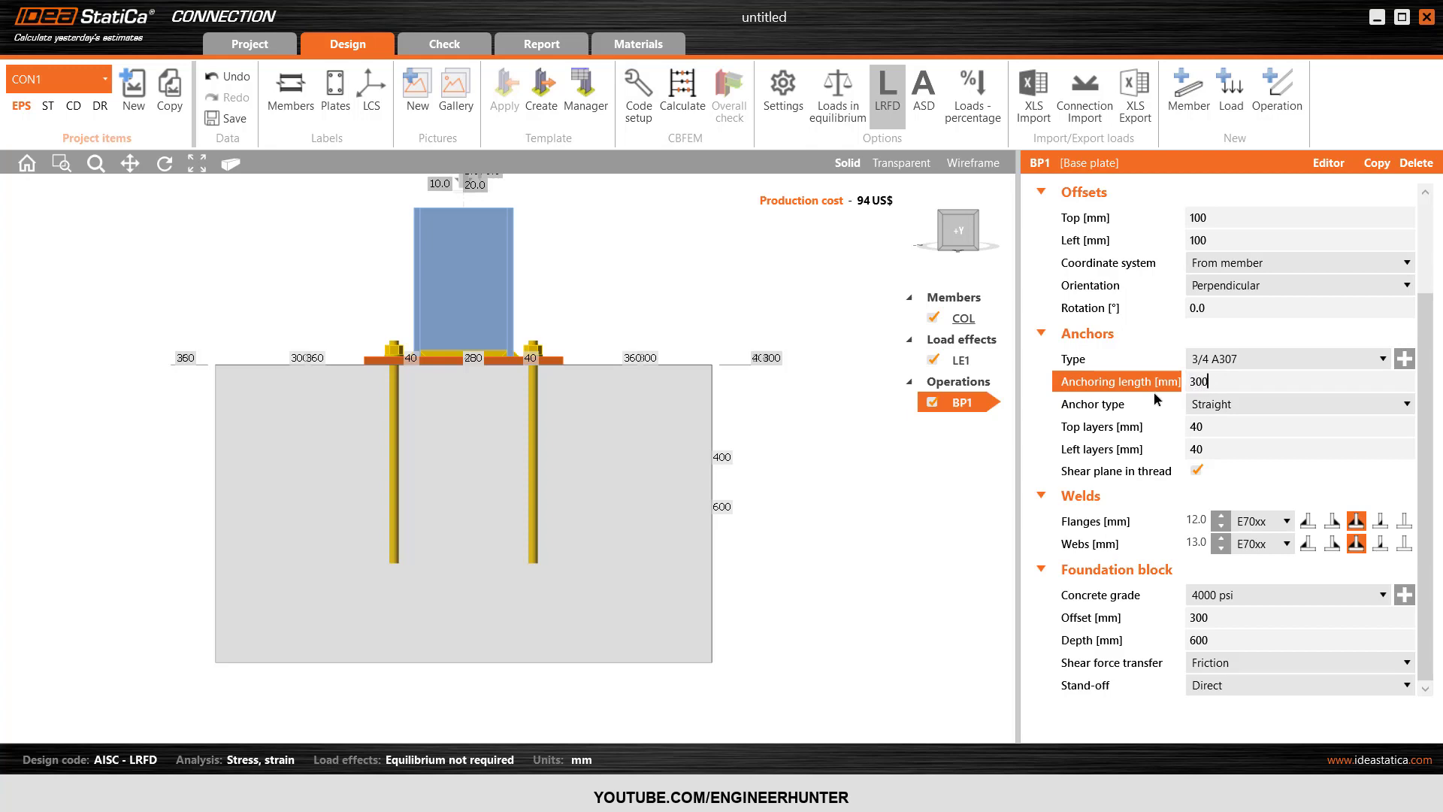
{"action": "key", "text": "Tab"}
Try top and left anchor layers of 0 mm on the base plate
{"action": "left_click", "coordinate": [979, 230]}
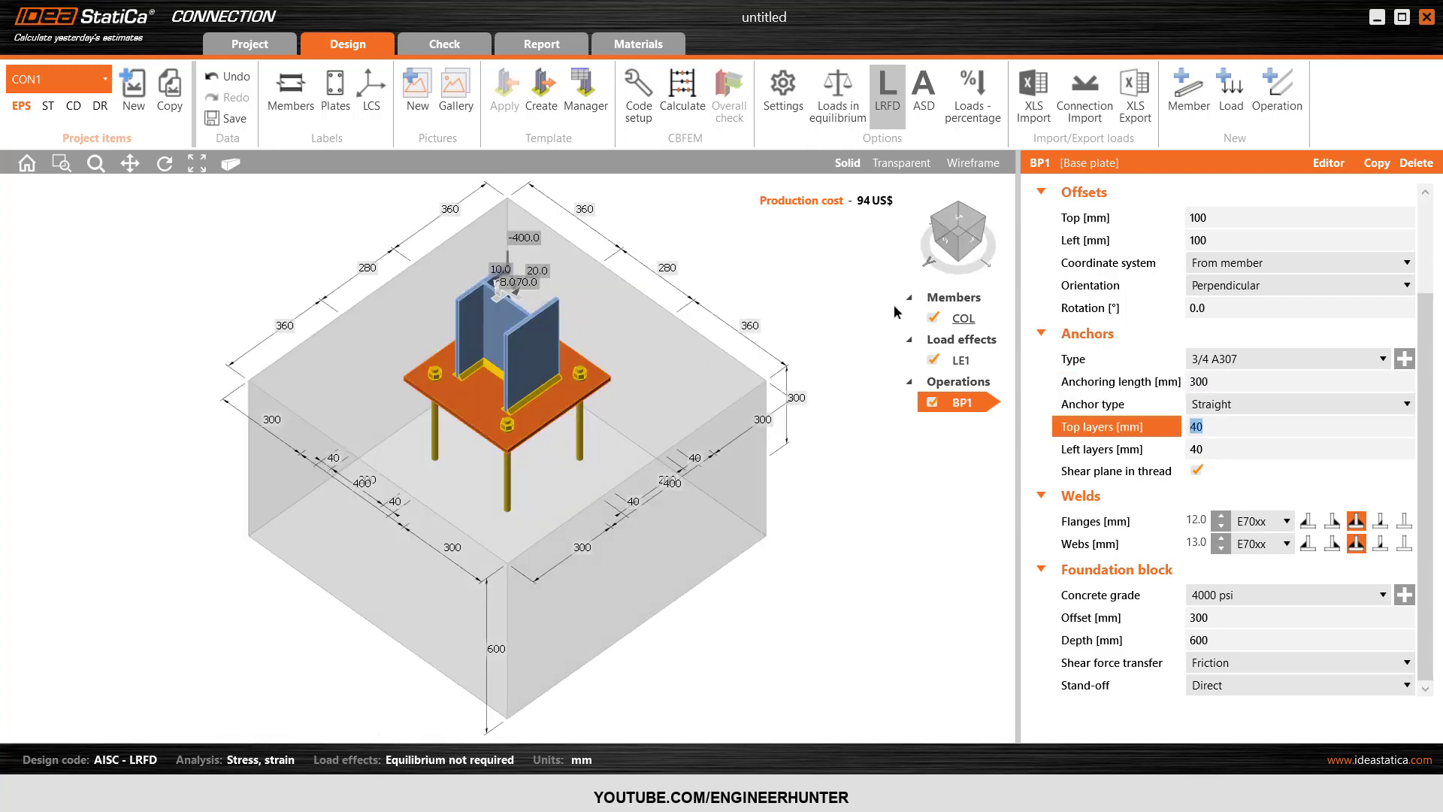
{"action": "left_click", "coordinate": [968, 229]}
{"action": "left_click", "coordinate": [969, 230]}
{"action": "left_click", "coordinate": [1164, 432]}
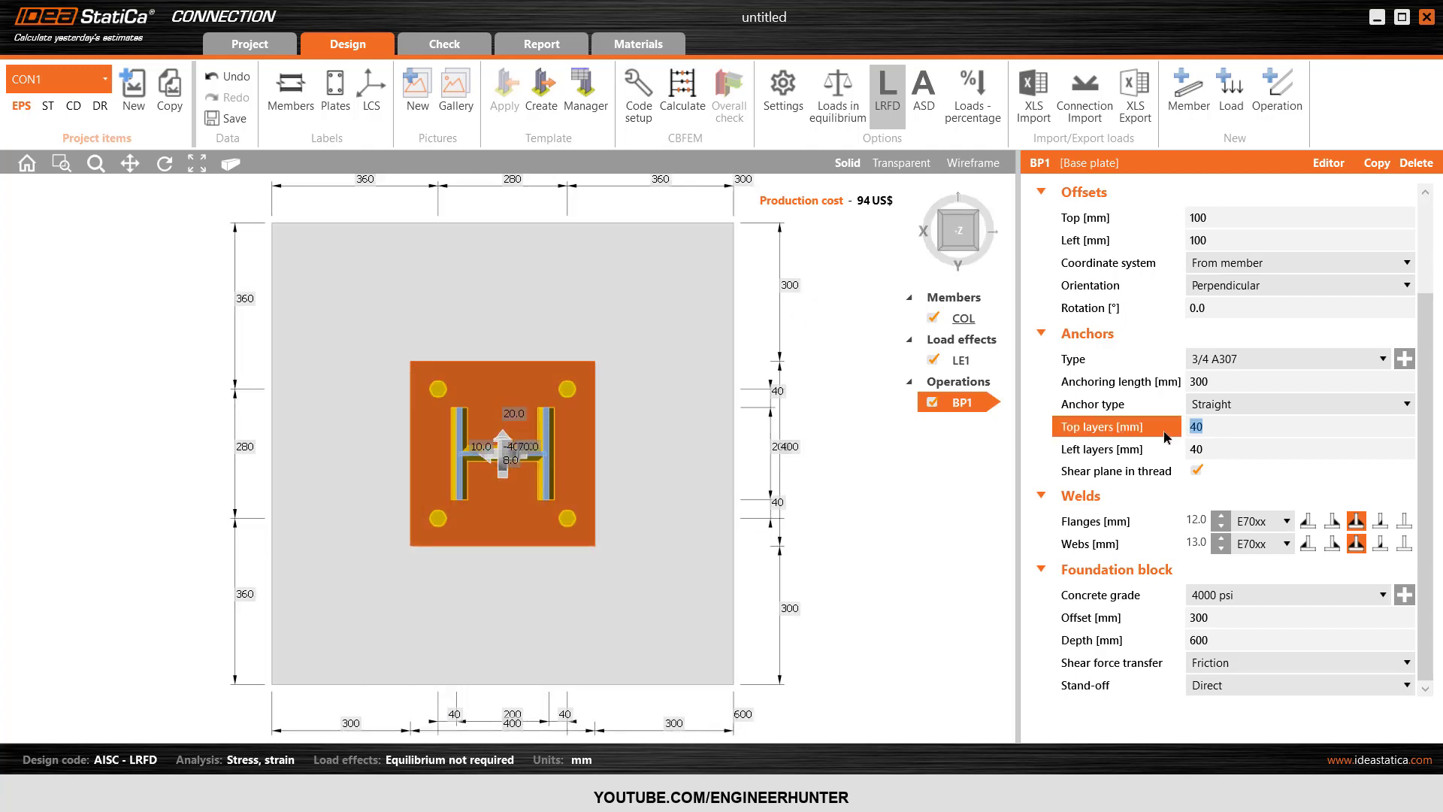
{"action": "type", "text": "0"}
{"action": "key", "text": "Tab"}
{"action": "type", "text": "0"}
{"action": "key", "text": "Tab"}
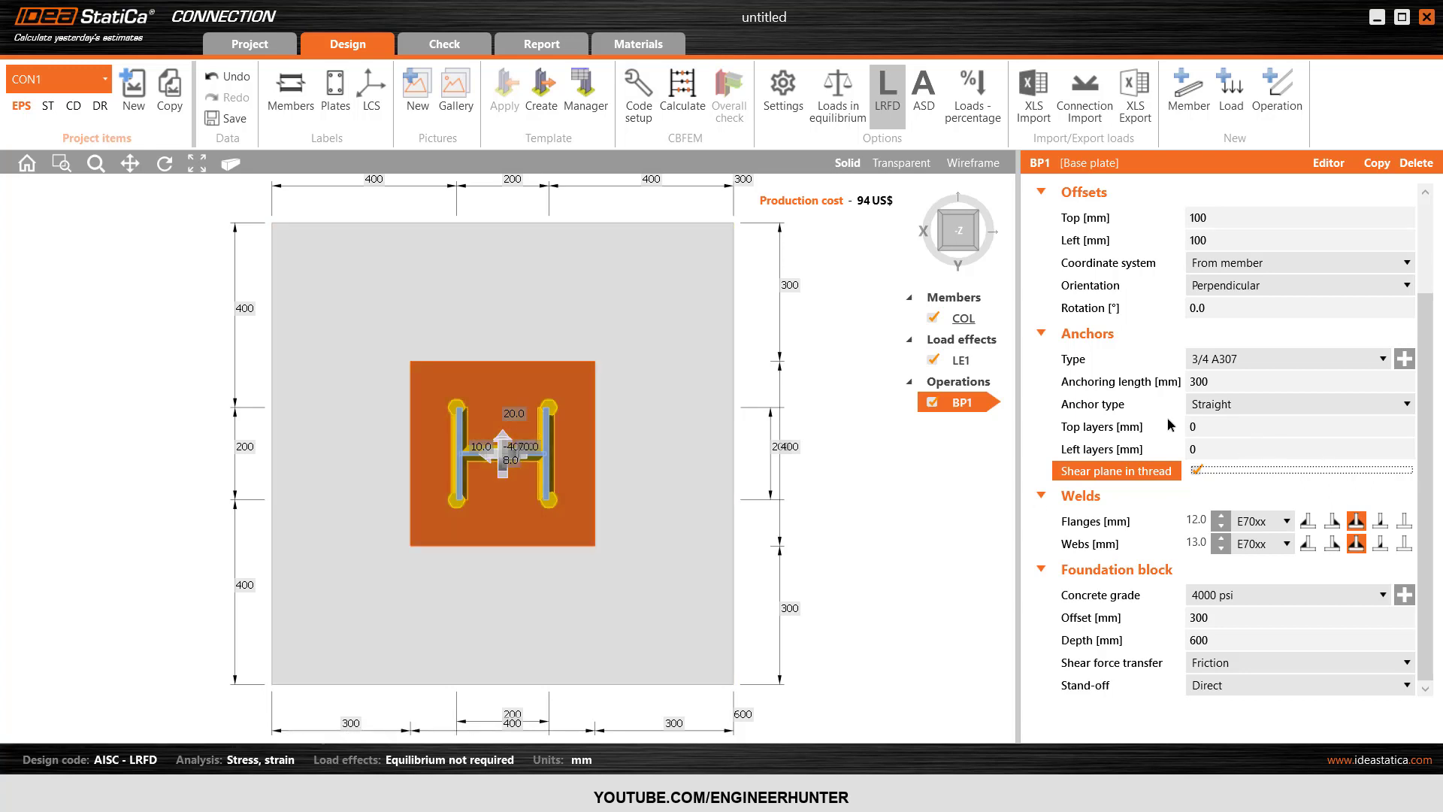
Set the base plate anchors' top and left layers to 50 mm each
{"action": "left_click", "coordinate": [1211, 434]}
{"action": "left_click_drag", "start_coordinate": [1210, 433], "coordinate": [1182, 444]}
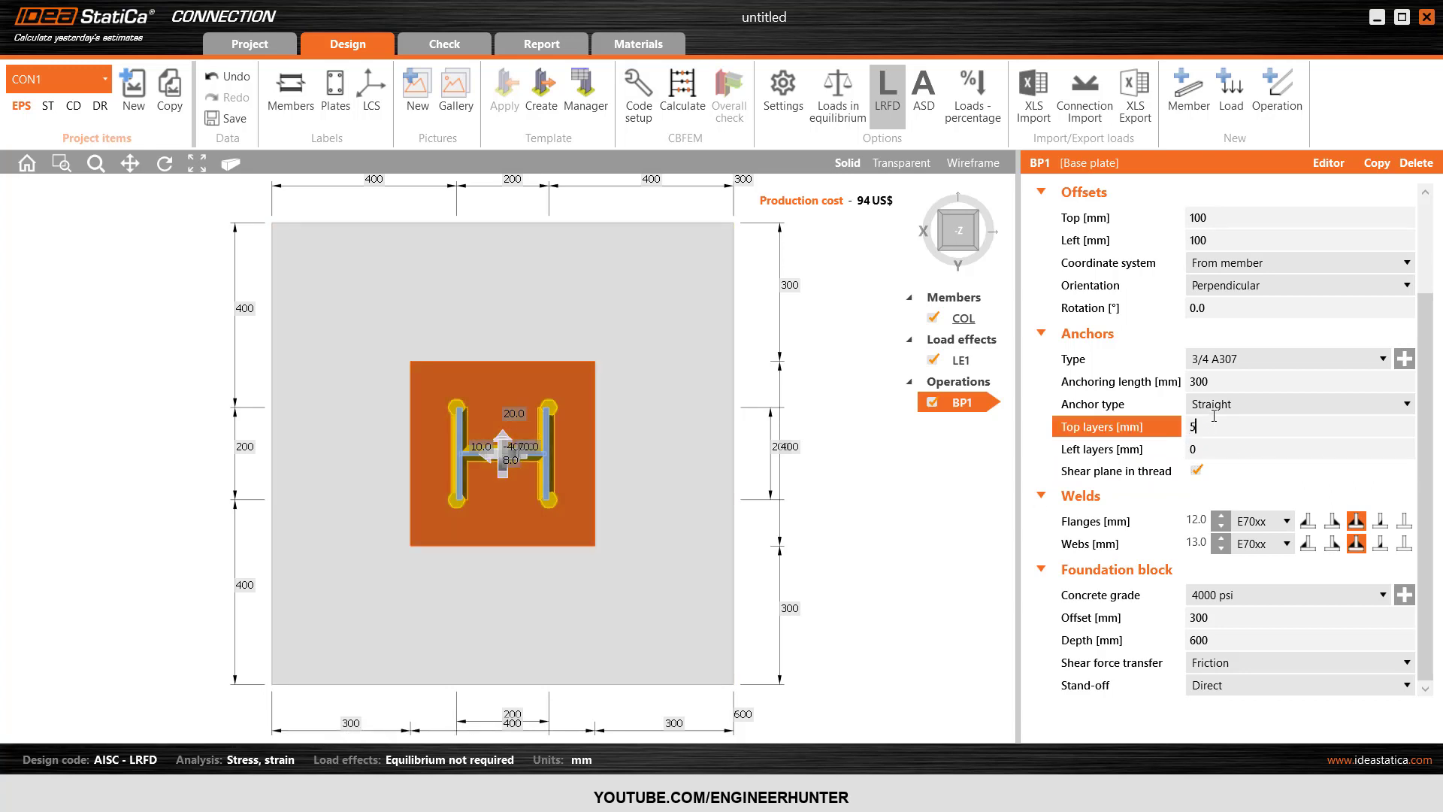
{"action": "key", "text": "Tab"}
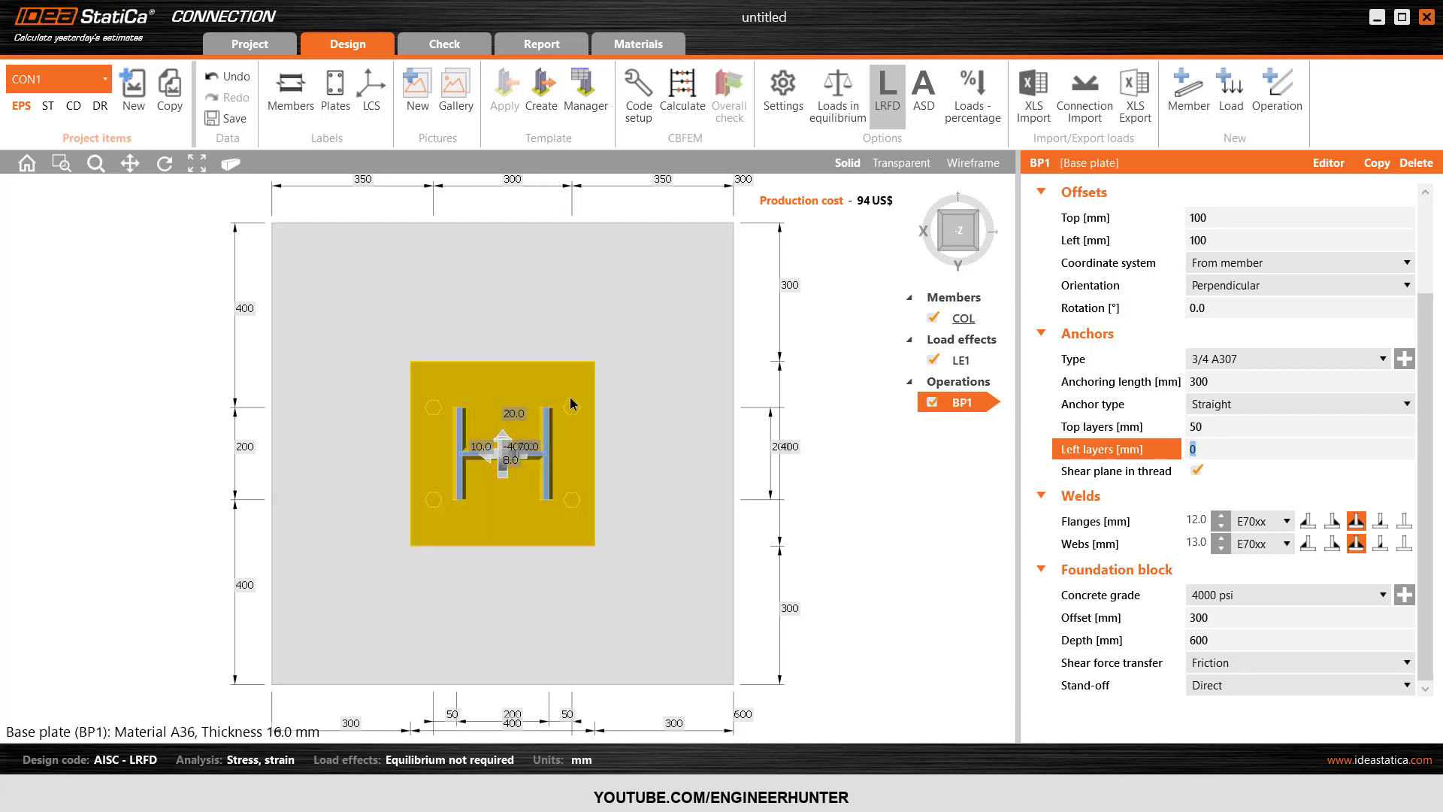
{"action": "left_click", "coordinate": [1194, 427]}
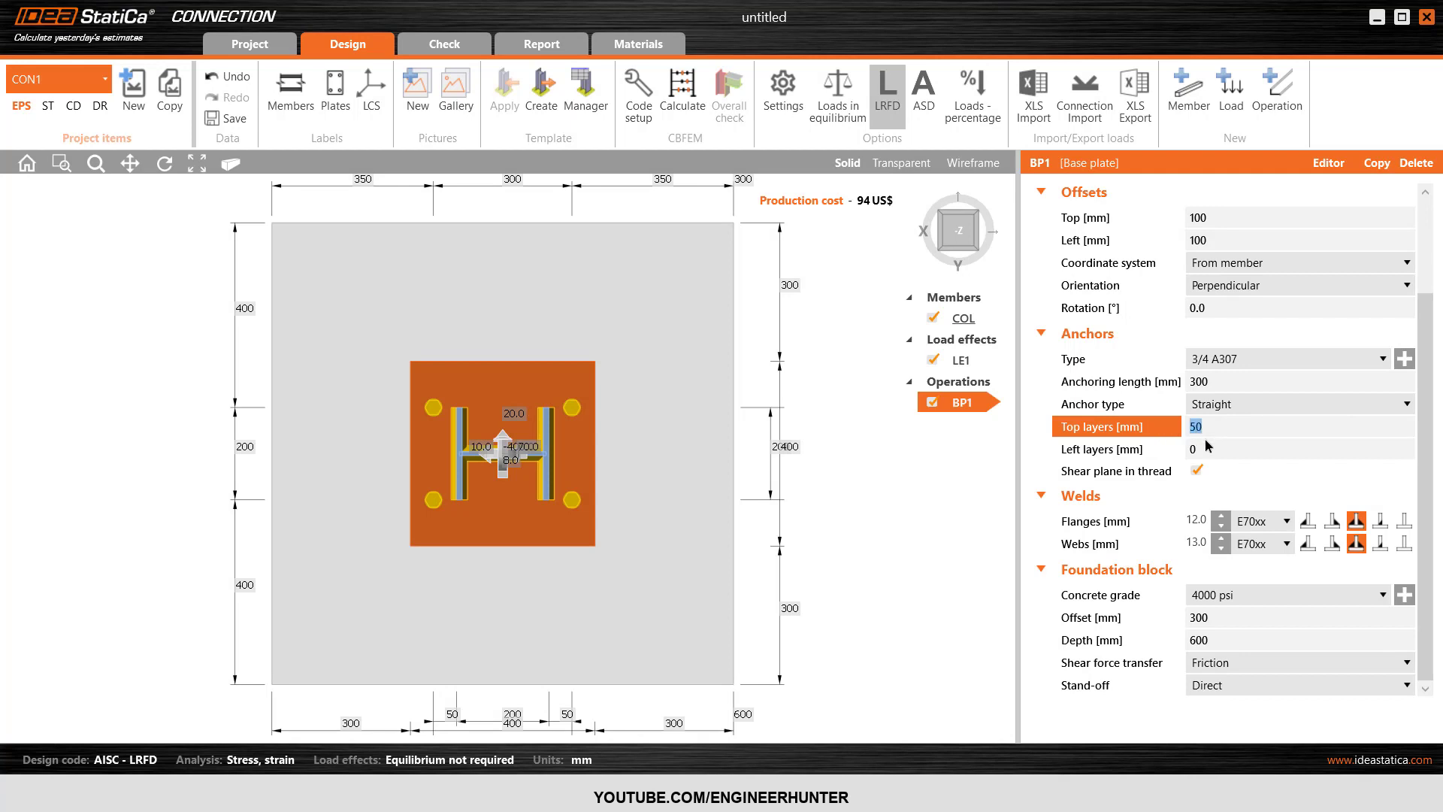
{"action": "left_click", "coordinate": [1207, 448]}
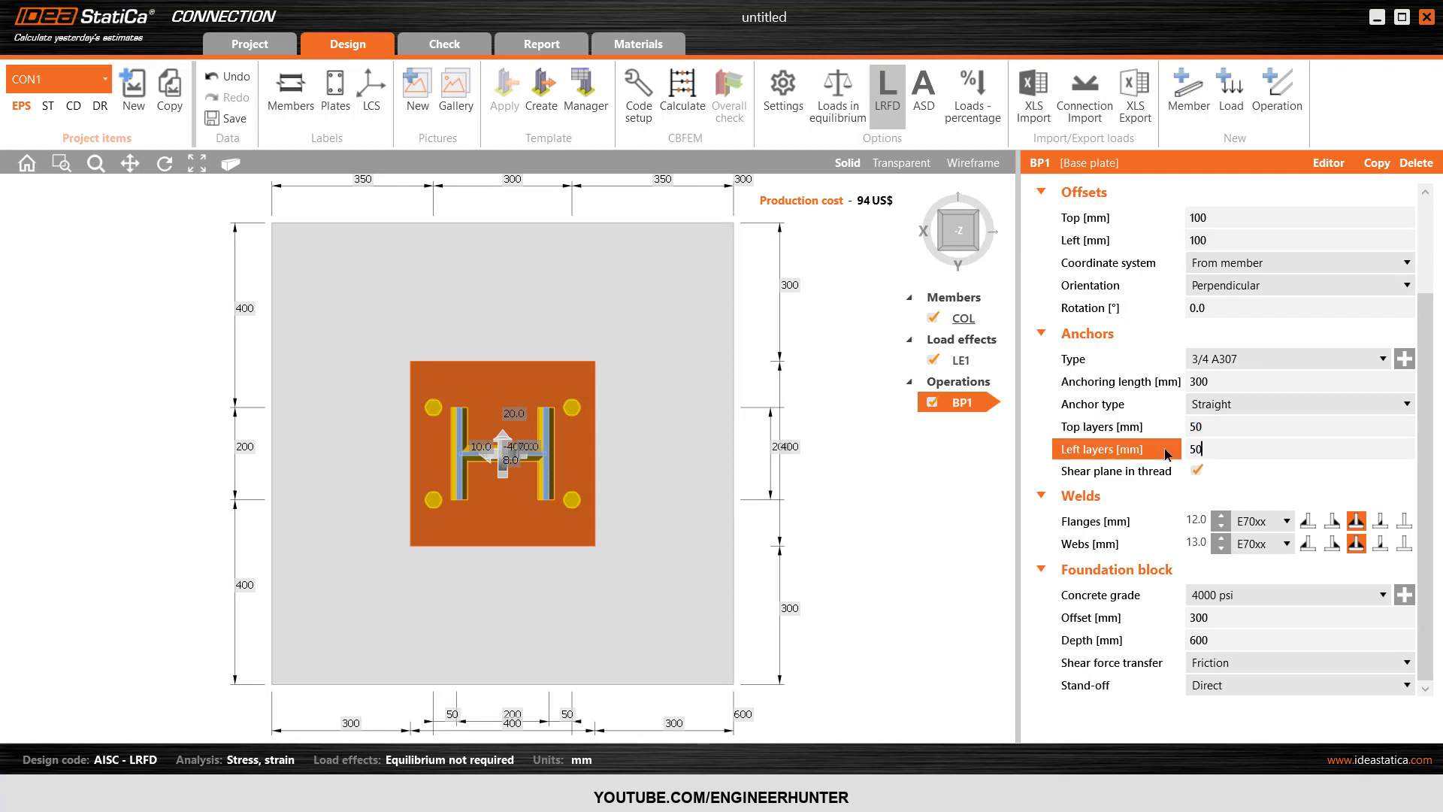
{"action": "key", "text": "Tab"}
{"action": "left_click", "coordinate": [1207, 446]}
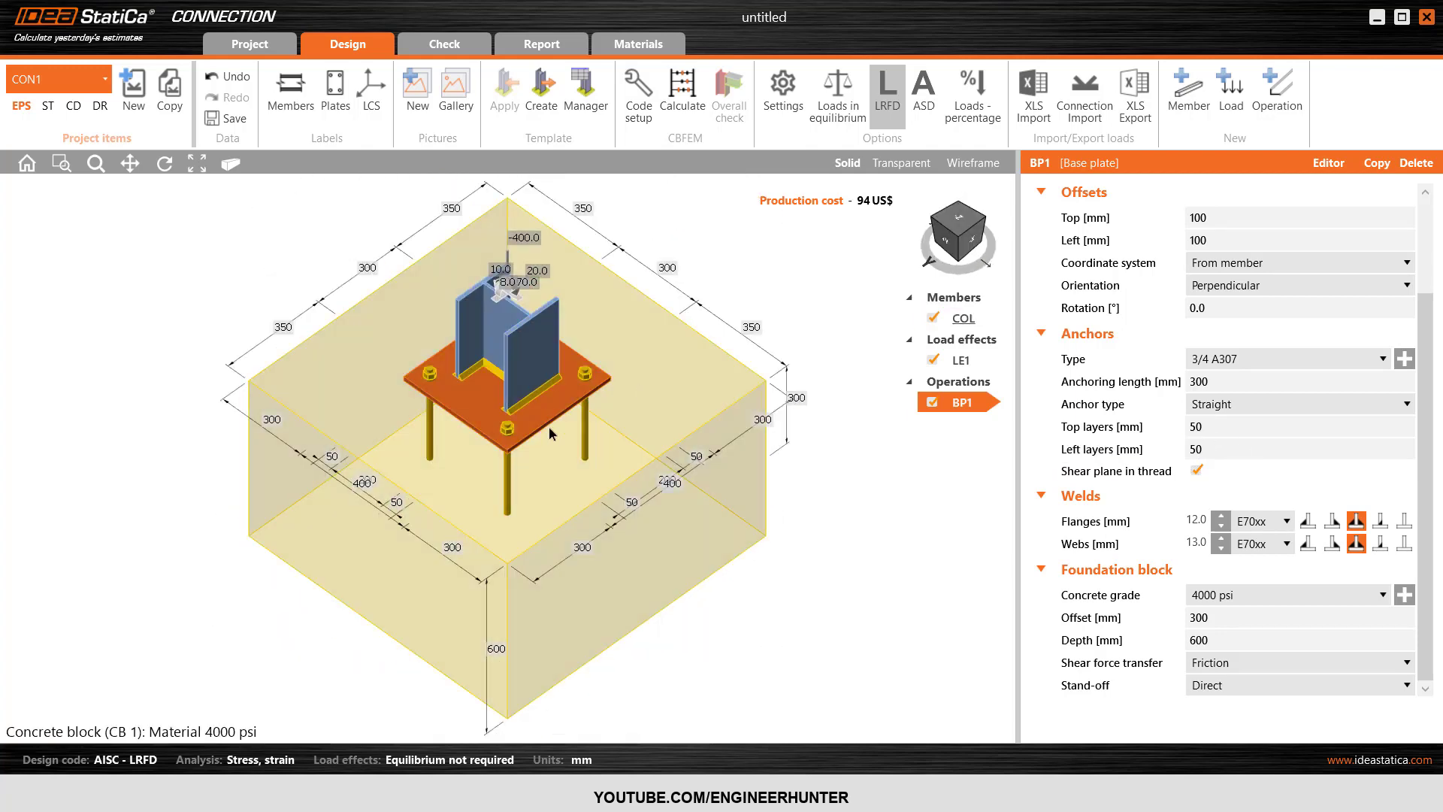
Set the flange and web weld sizes of the base plate to 6 mm each
{"action": "left_click", "coordinate": [1197, 523]}
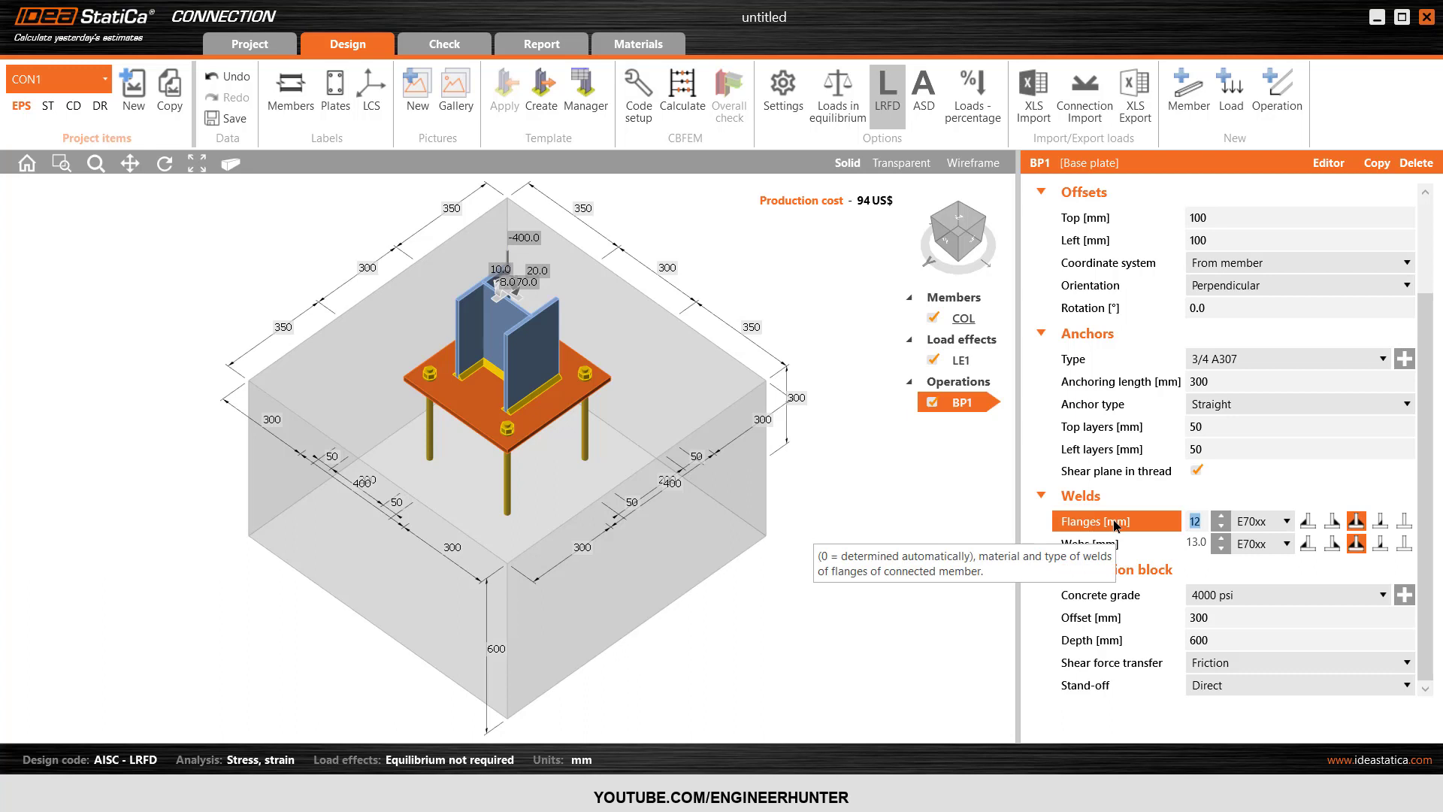
{"action": "type", "text": "6"}
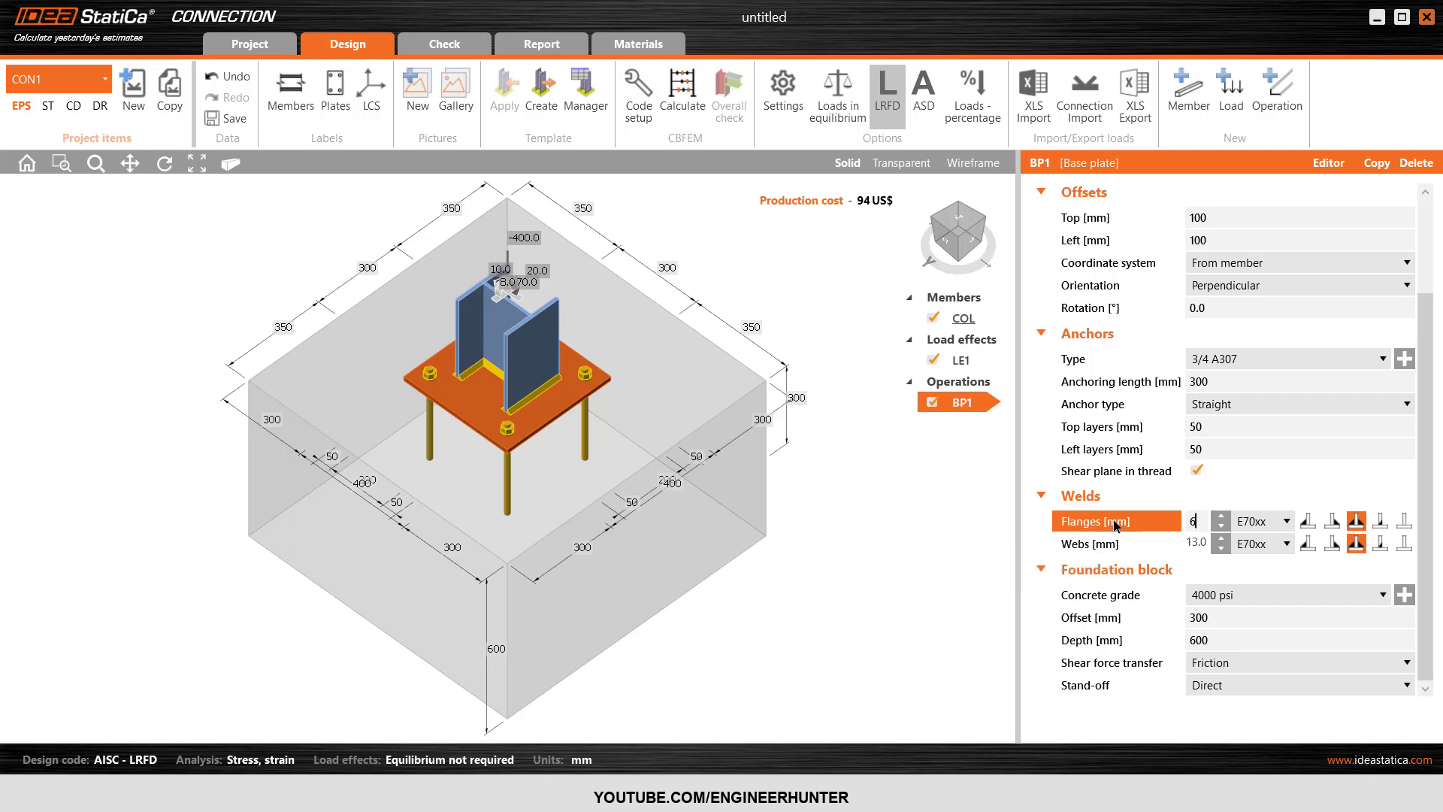
{"action": "key", "text": "Tab"}
{"action": "type", "text": "6"}
{"action": "key", "text": "Tab"}
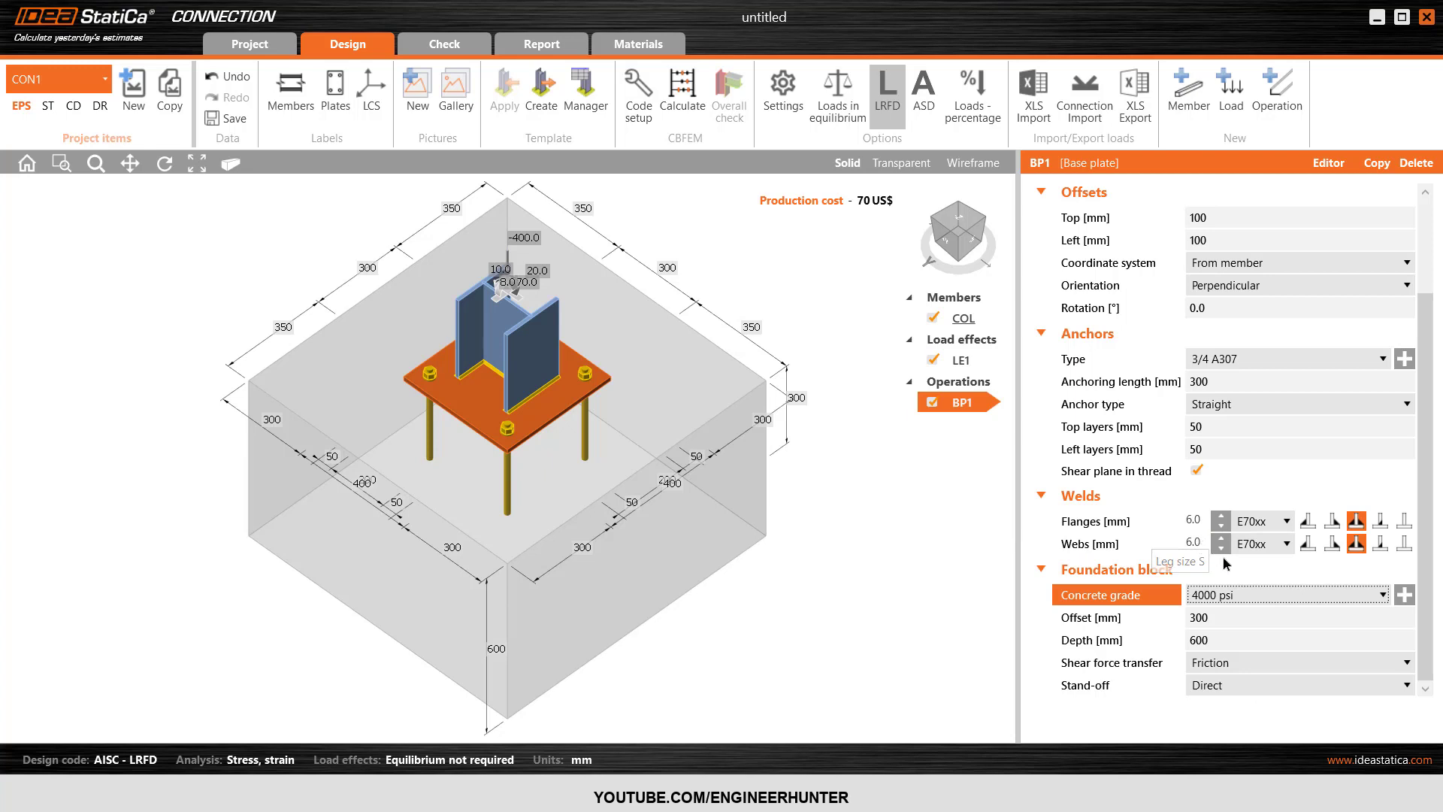
Keep the foundation block's concrete grade at 4000 psi and set its offset to 100 mm
{"action": "left_click", "coordinate": [1236, 620]}
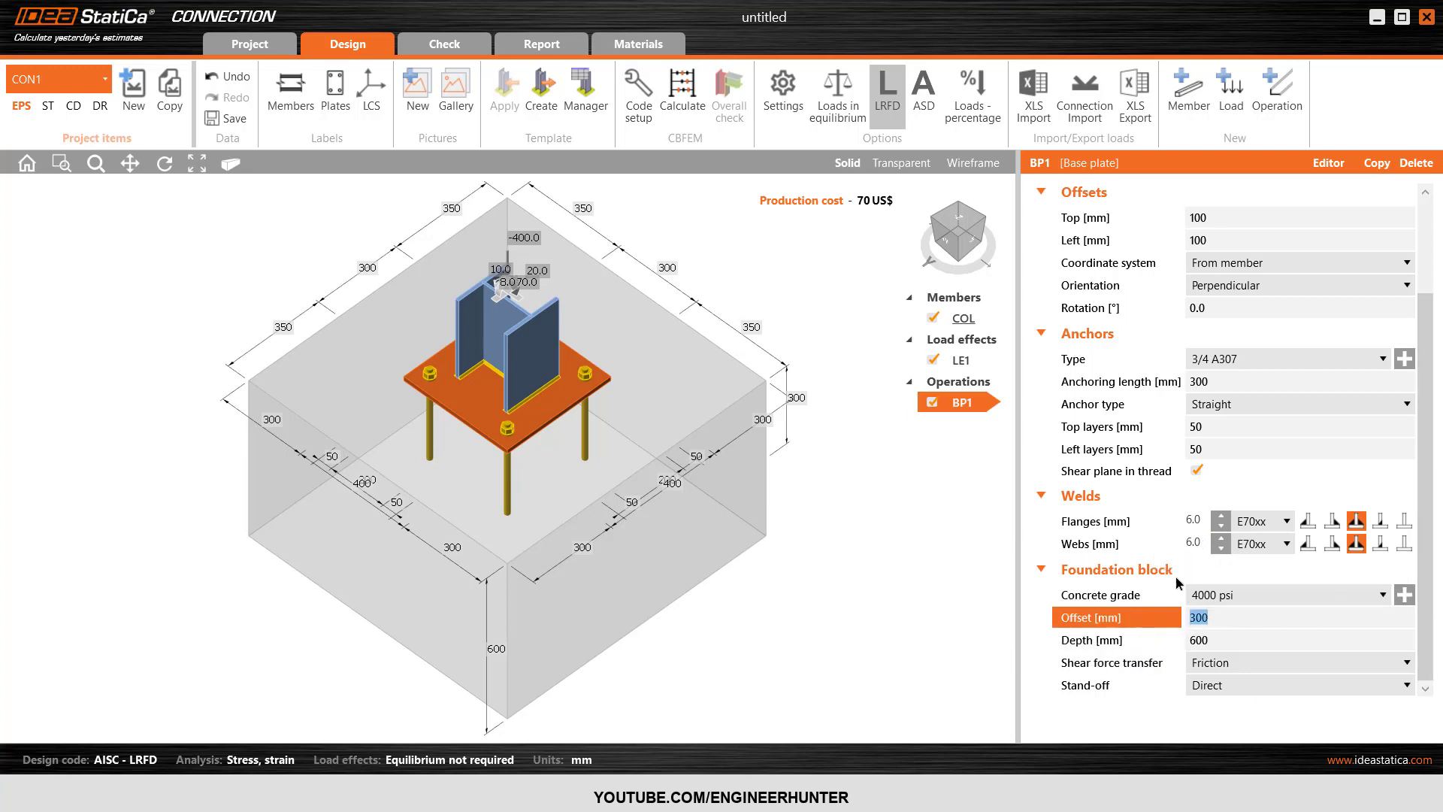
{"action": "left_click", "coordinate": [1219, 599]}
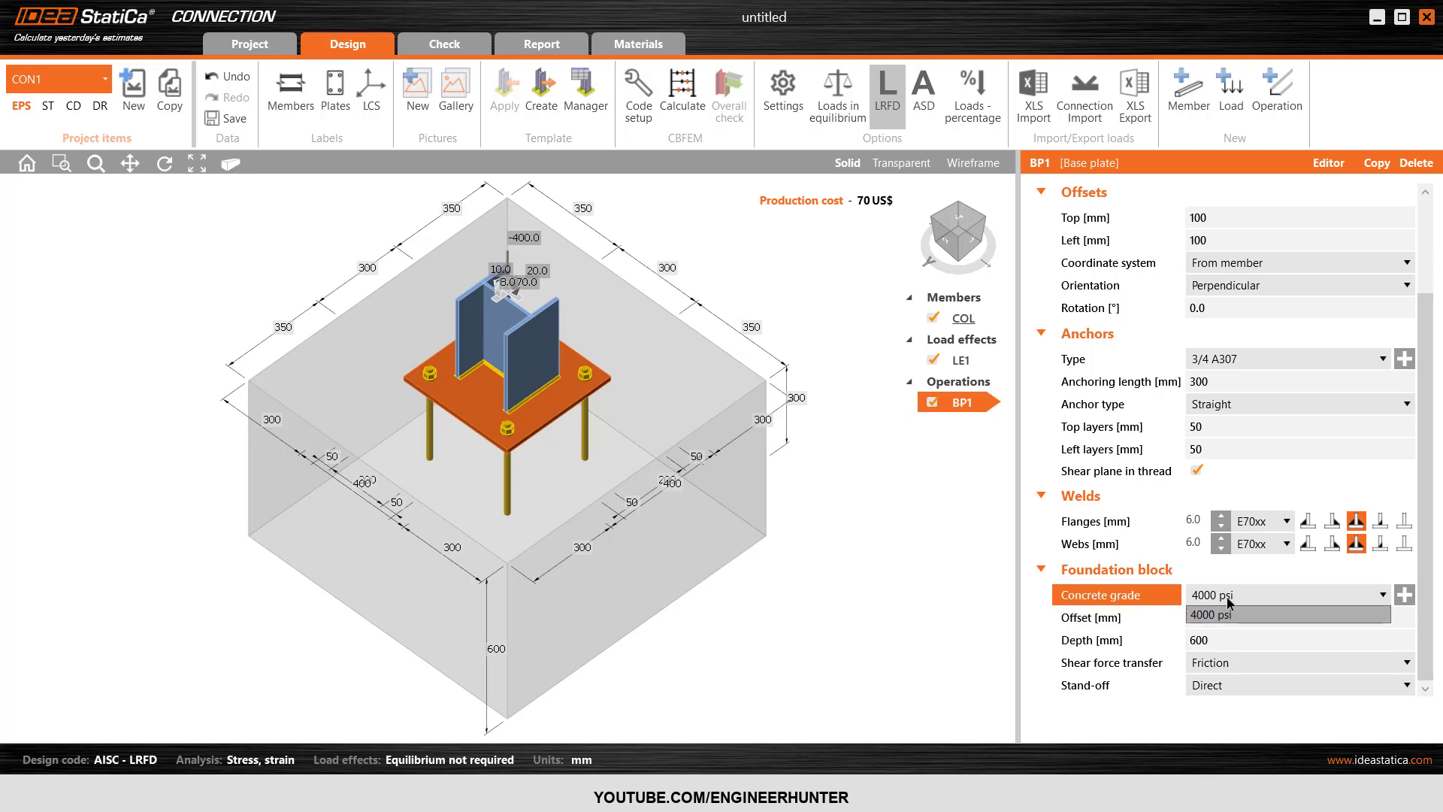
{"action": "left_click", "coordinate": [1173, 619]}
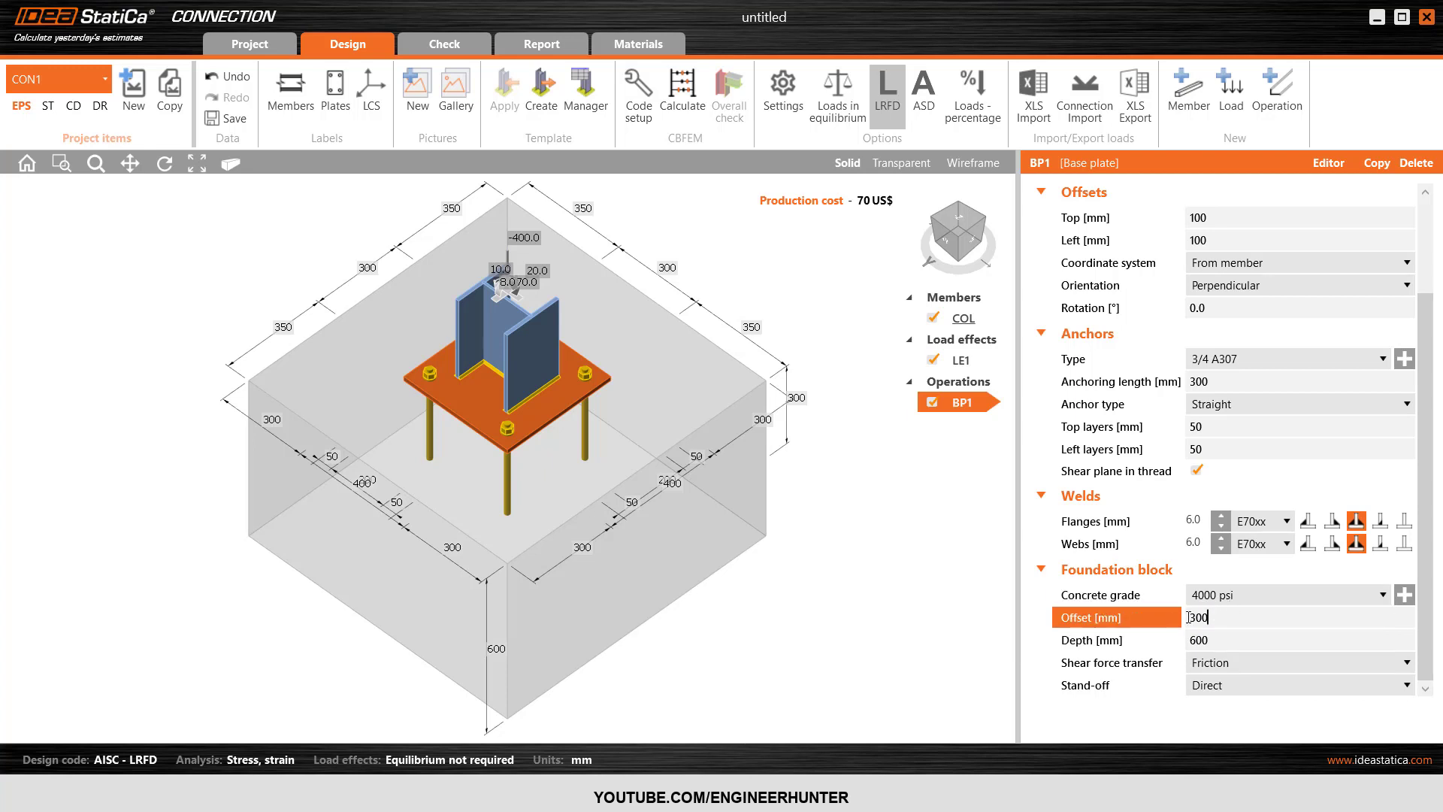
{"action": "left_click", "coordinate": [965, 227]}
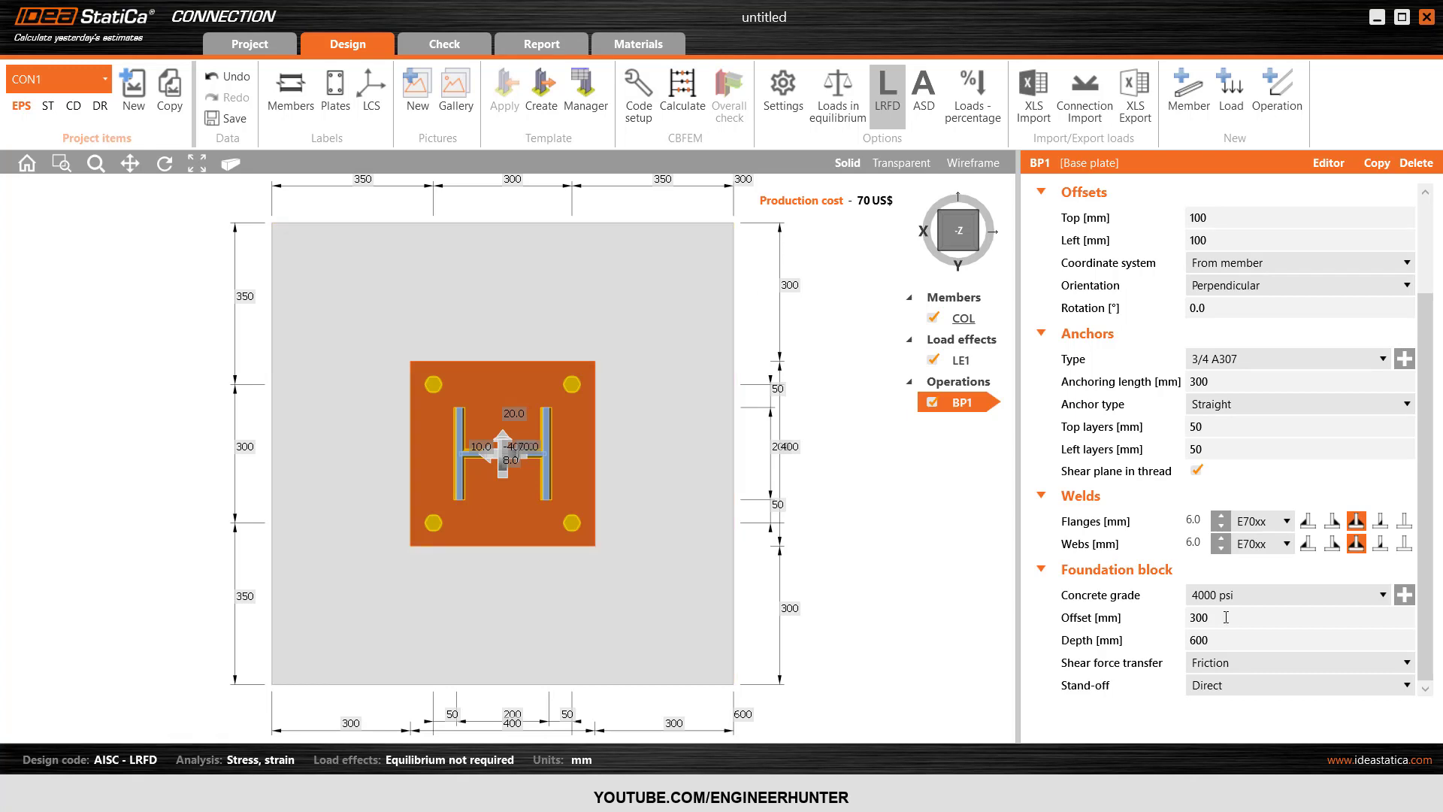
{"action": "left_click", "coordinate": [1132, 623]}
{"action": "type", "text": "100"}
{"action": "key", "text": "Tab"}
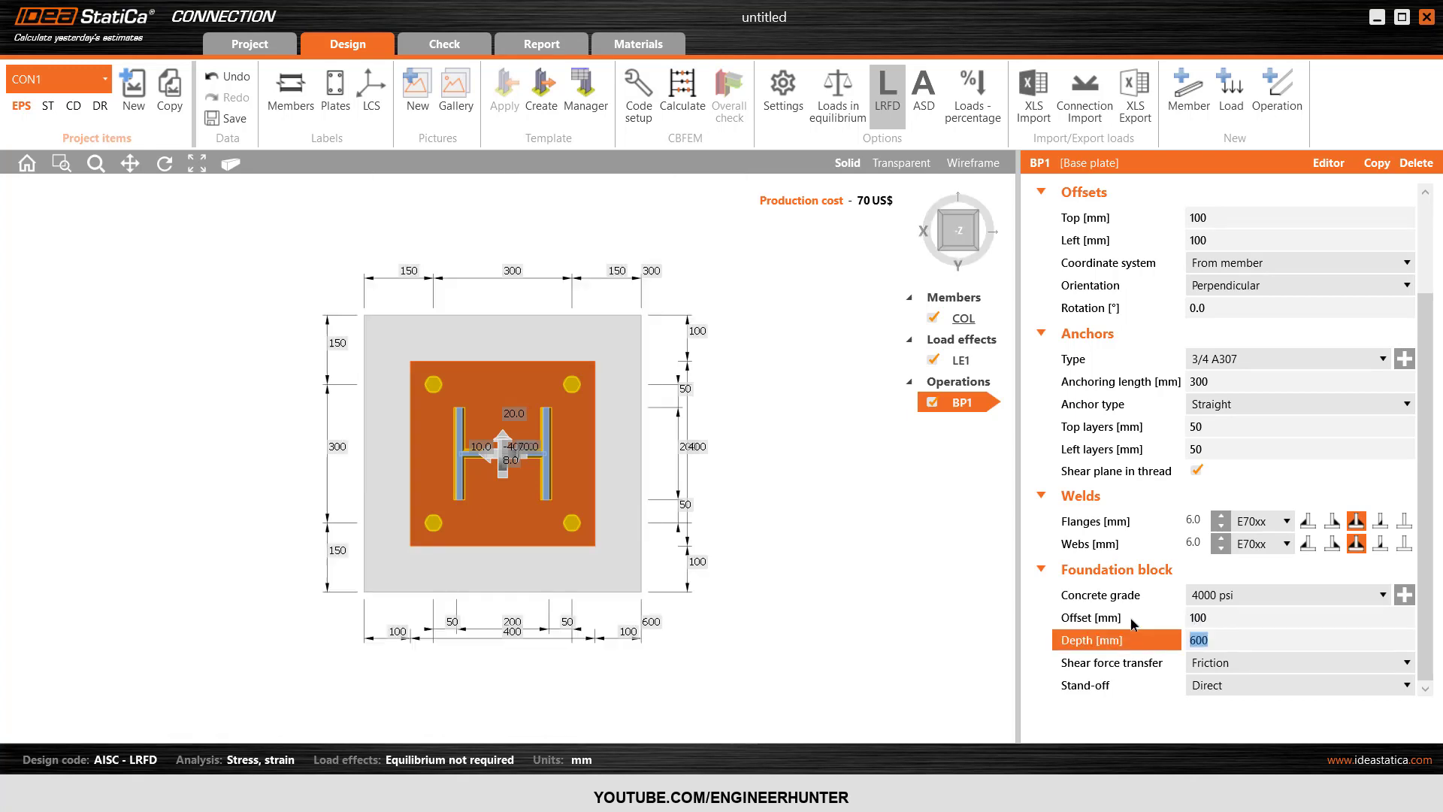
Set the foundation block's depth to 400 mm
{"action": "left_click", "coordinate": [956, 254]}
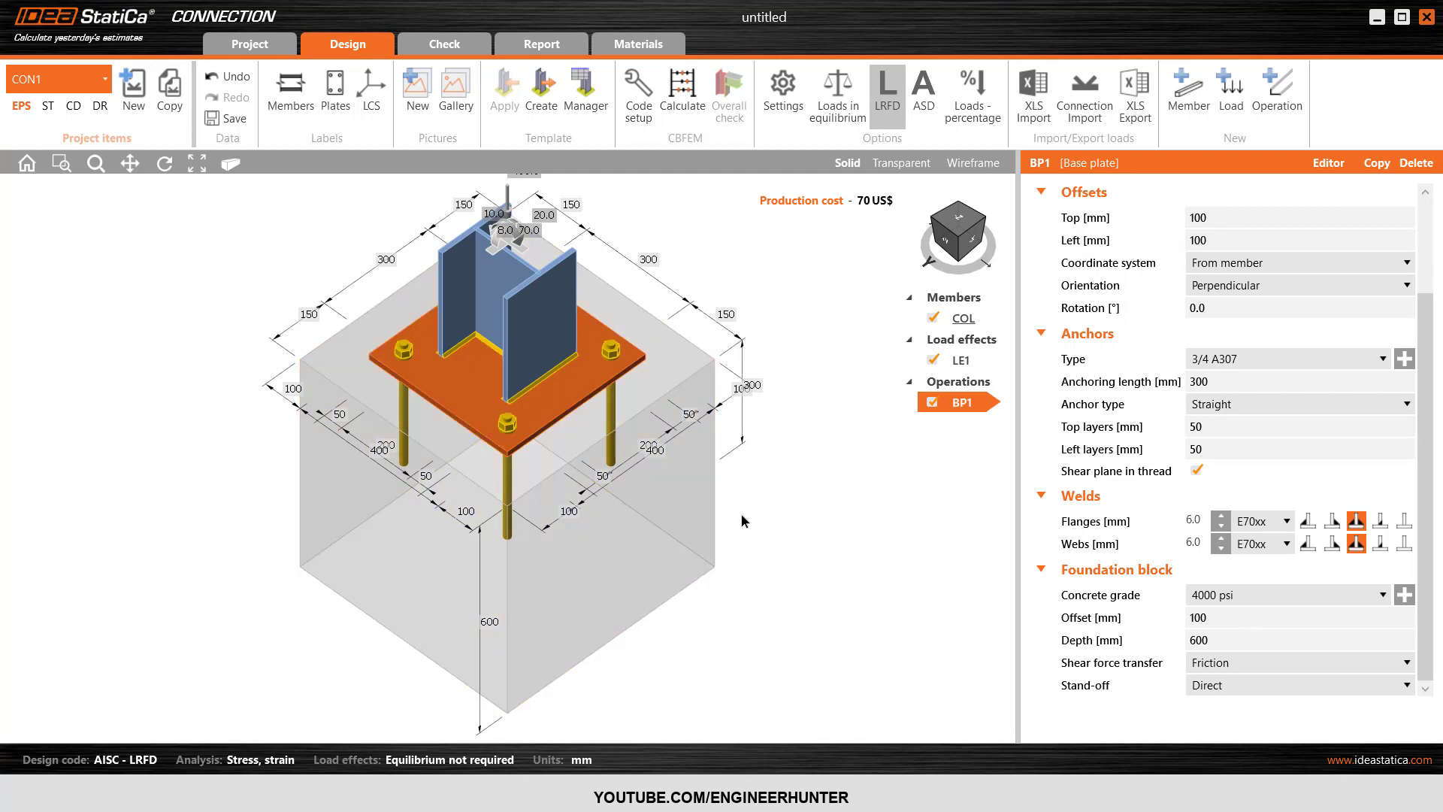
{"action": "left_click", "coordinate": [1149, 646]}
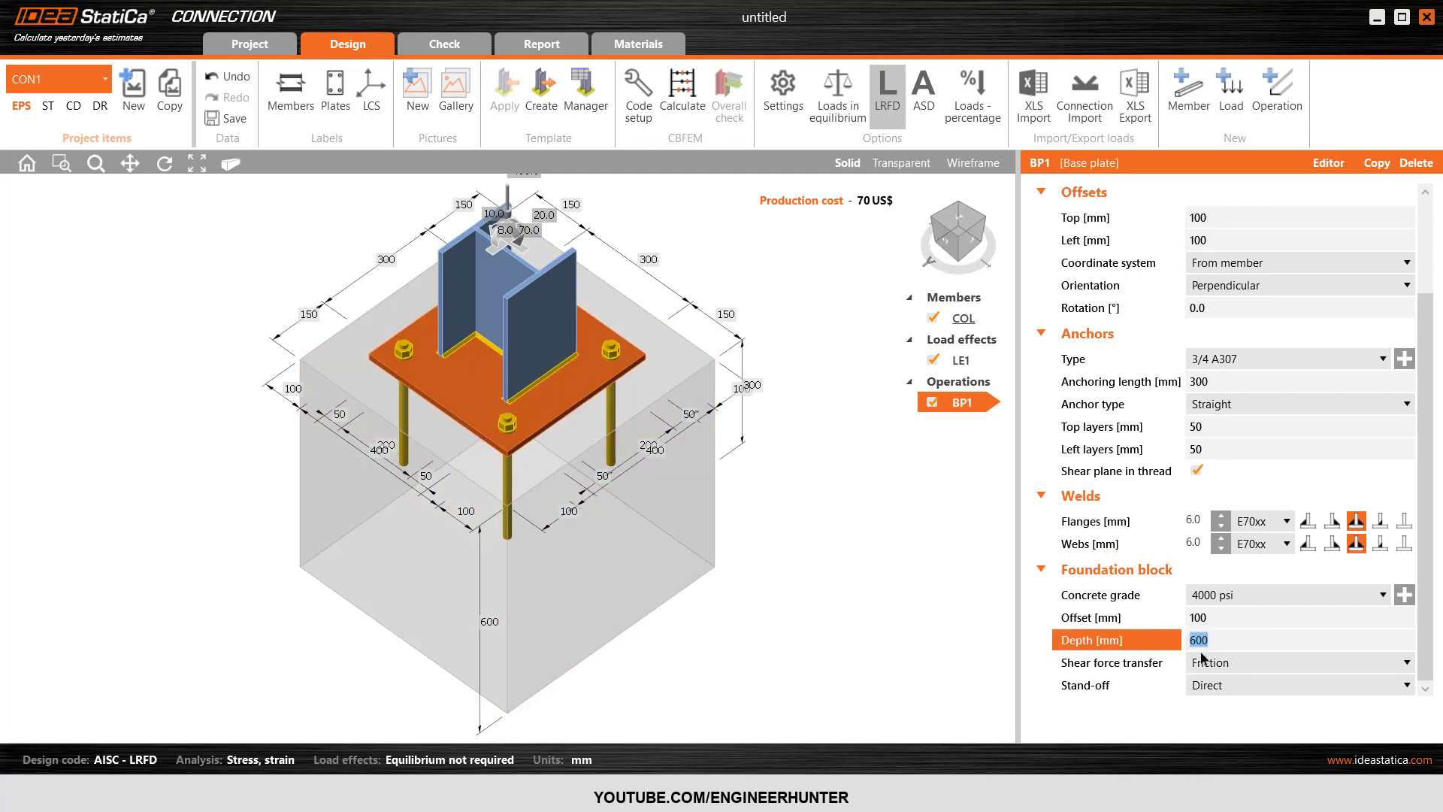
{"action": "left_click", "coordinate": [949, 246]}
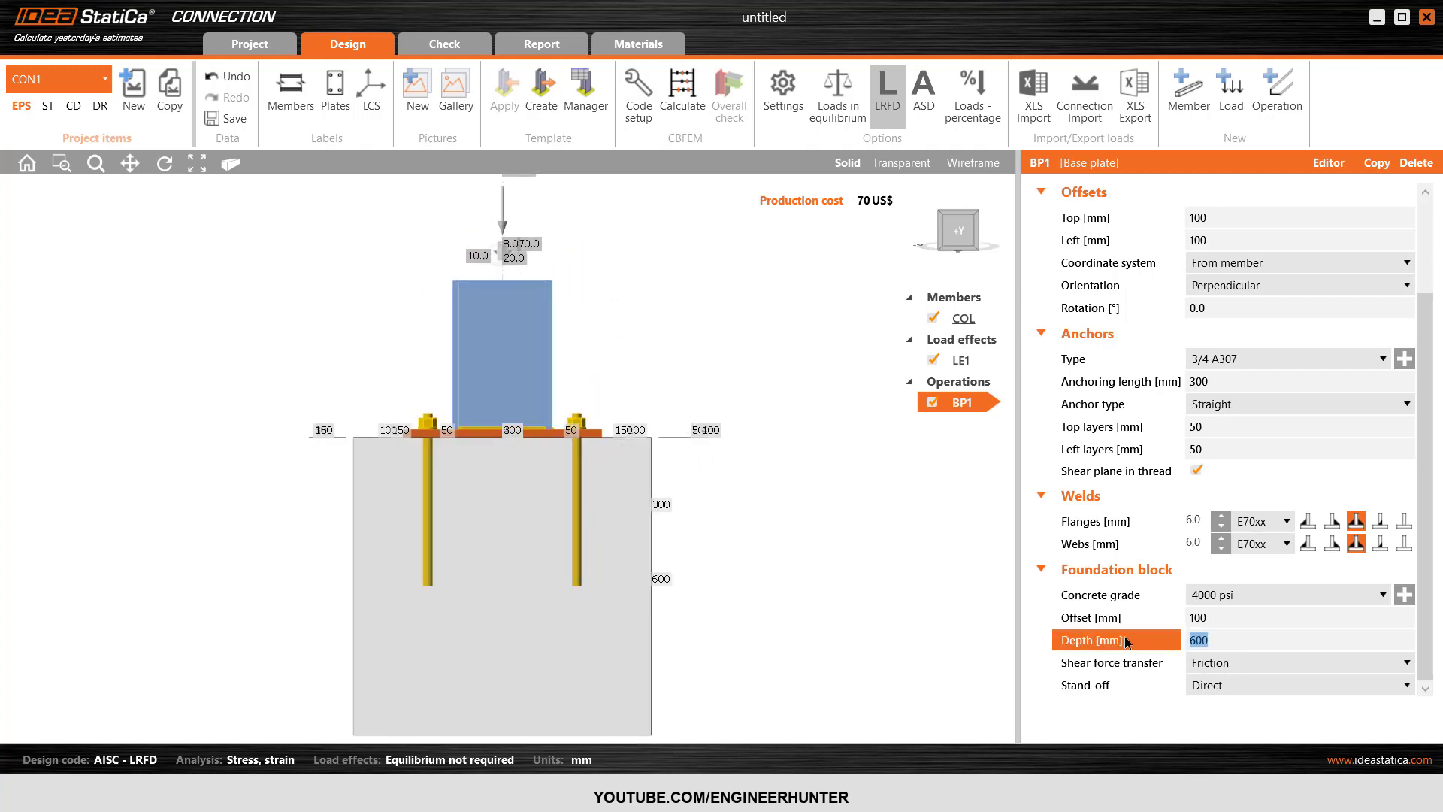
{"action": "key", "text": "BackSpace"}
{"action": "type", "text": "400"}
{"action": "key", "text": "Tab"}
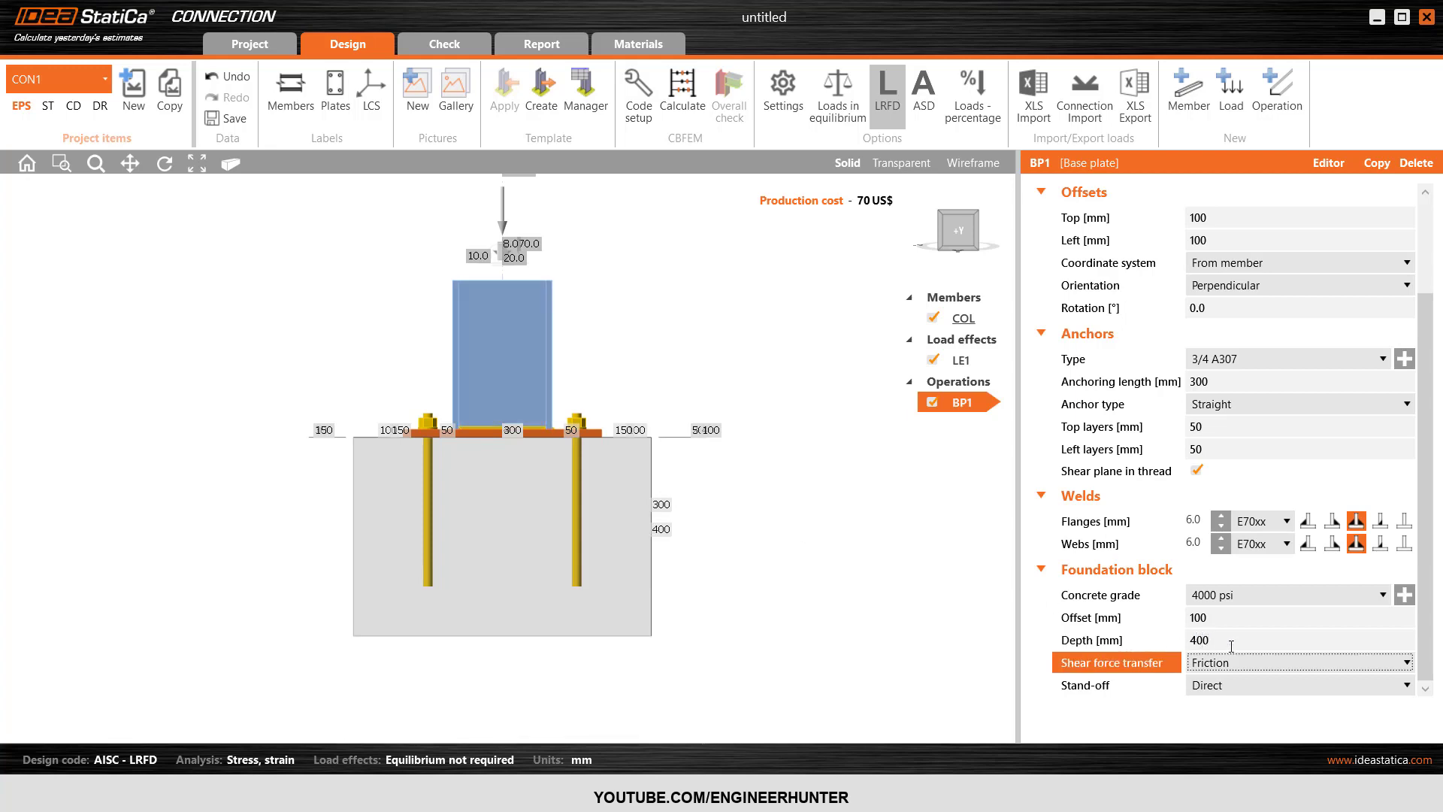
Change the foundation block's shear force transfer to Shear lug and inspect the lug beneath the base plate
{"action": "left_click", "coordinate": [974, 223]}
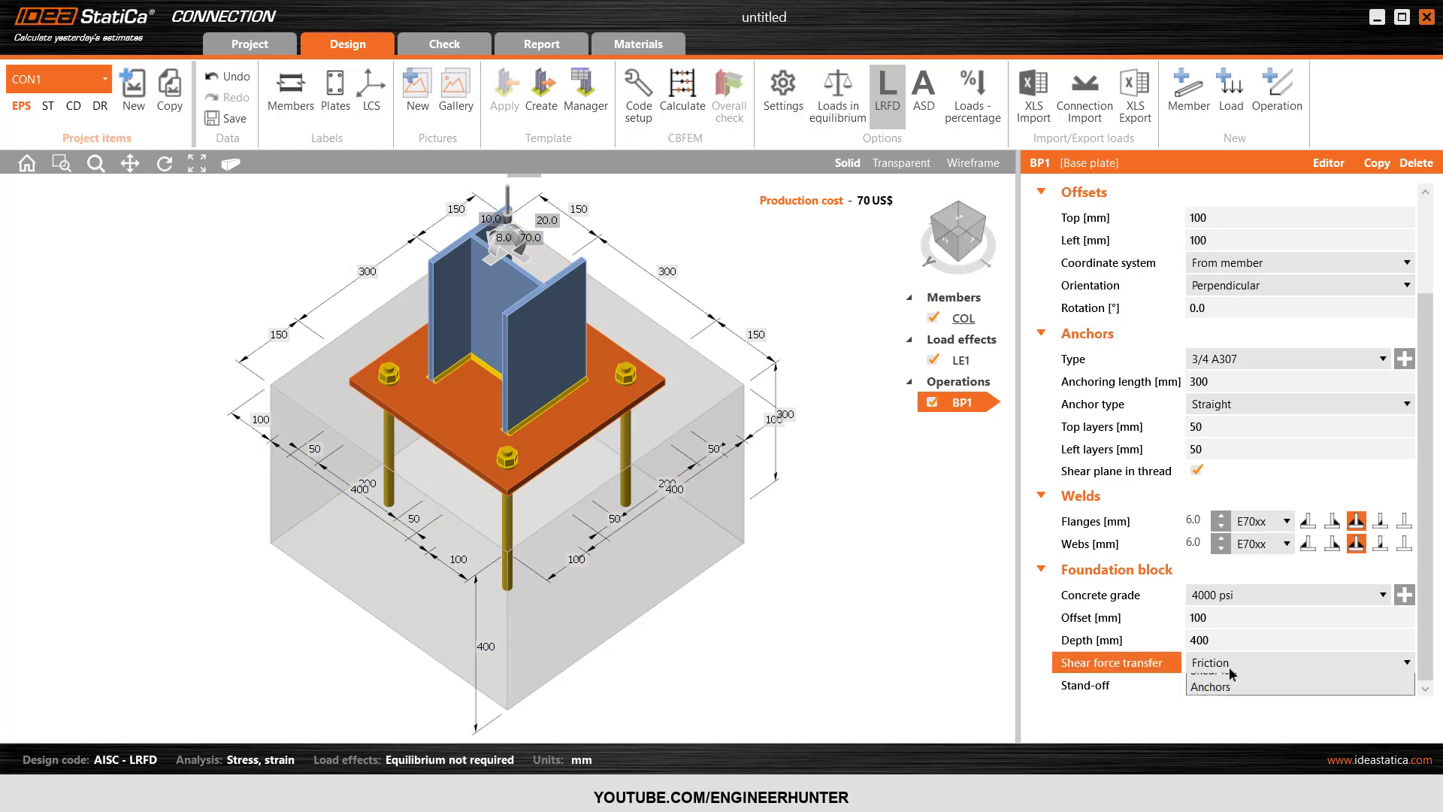
{"action": "left_click", "coordinate": [1229, 665]}
{"action": "left_click", "coordinate": [1229, 665]}
{"action": "left_click", "coordinate": [1229, 664]}
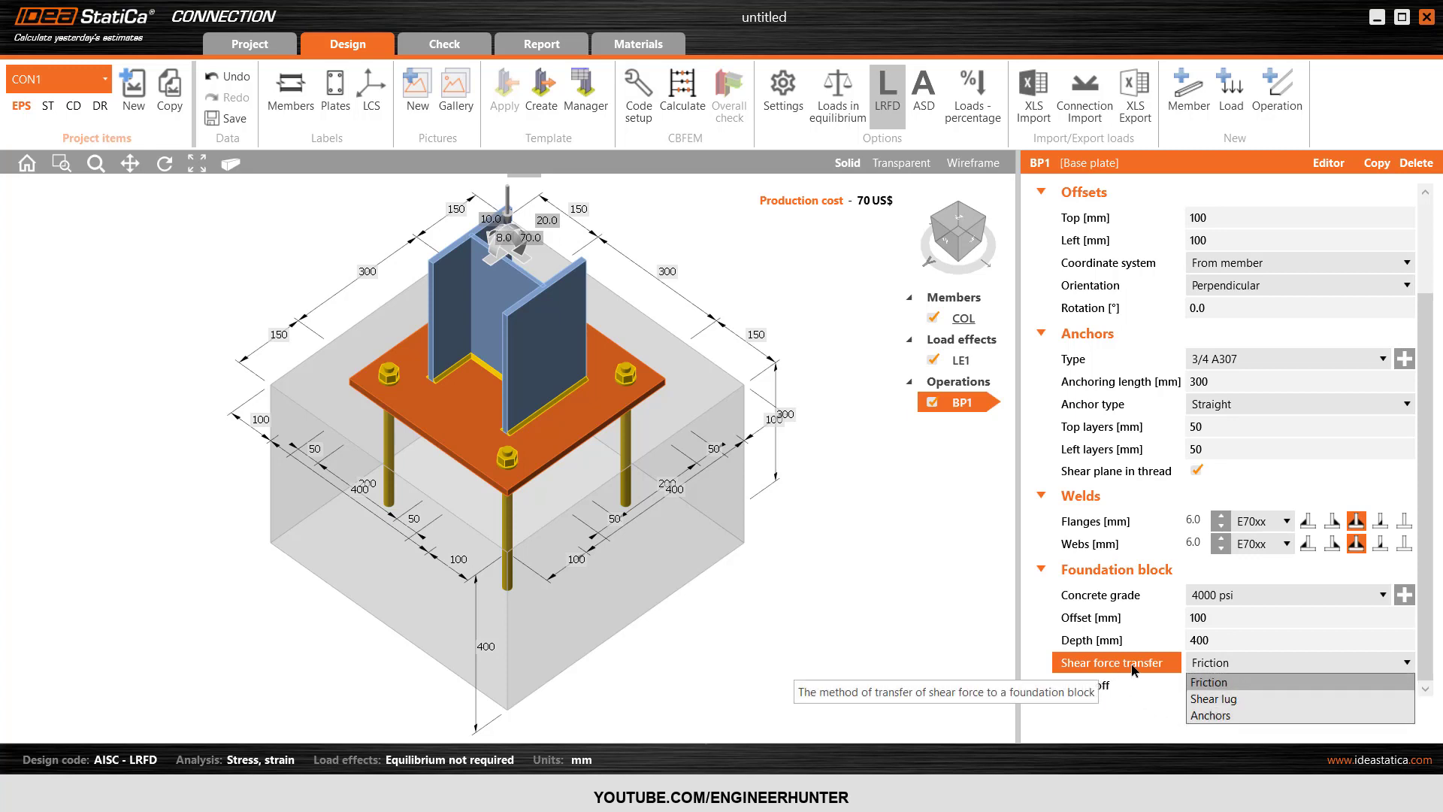
{"action": "left_click", "coordinate": [1212, 699]}
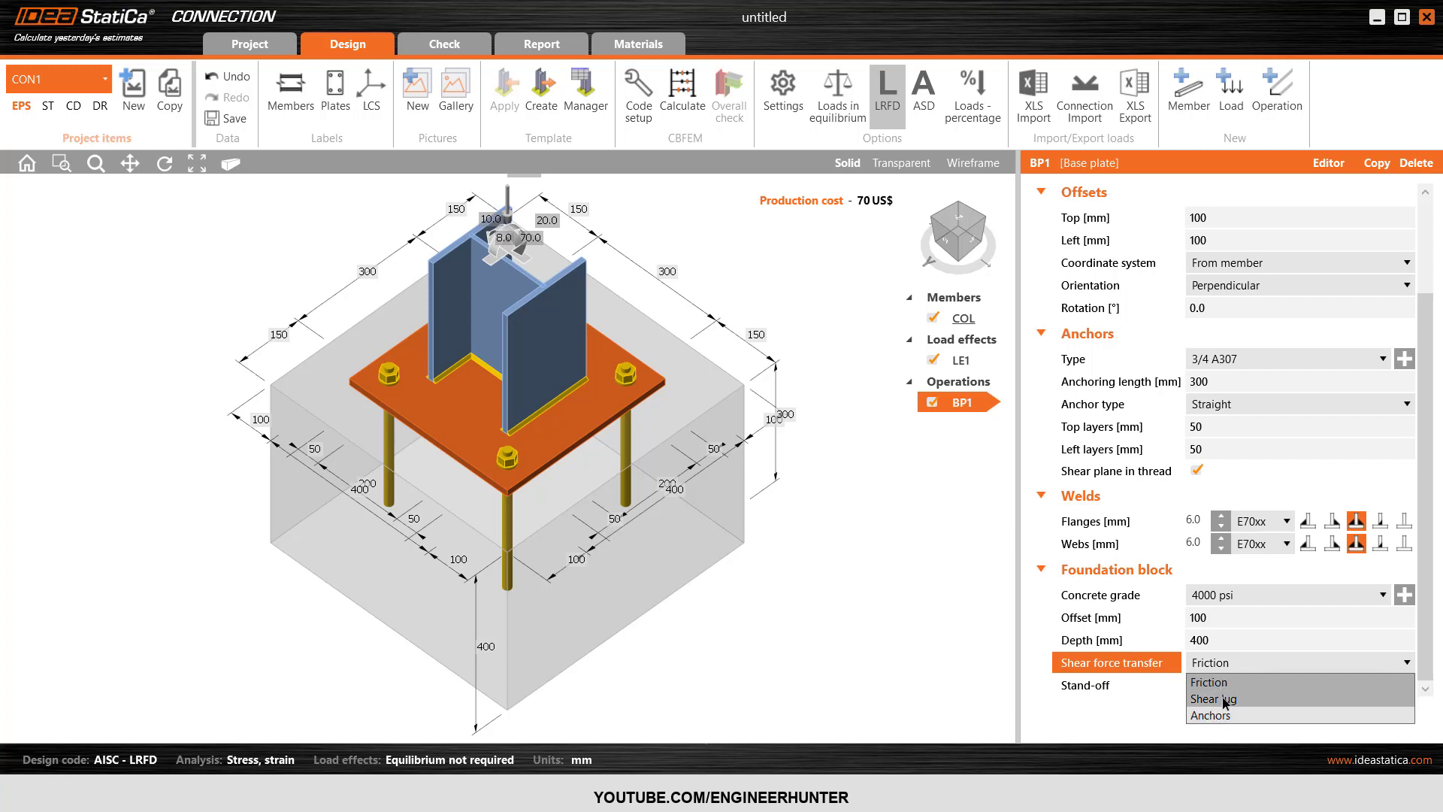
{"action": "left_click", "coordinate": [950, 241]}
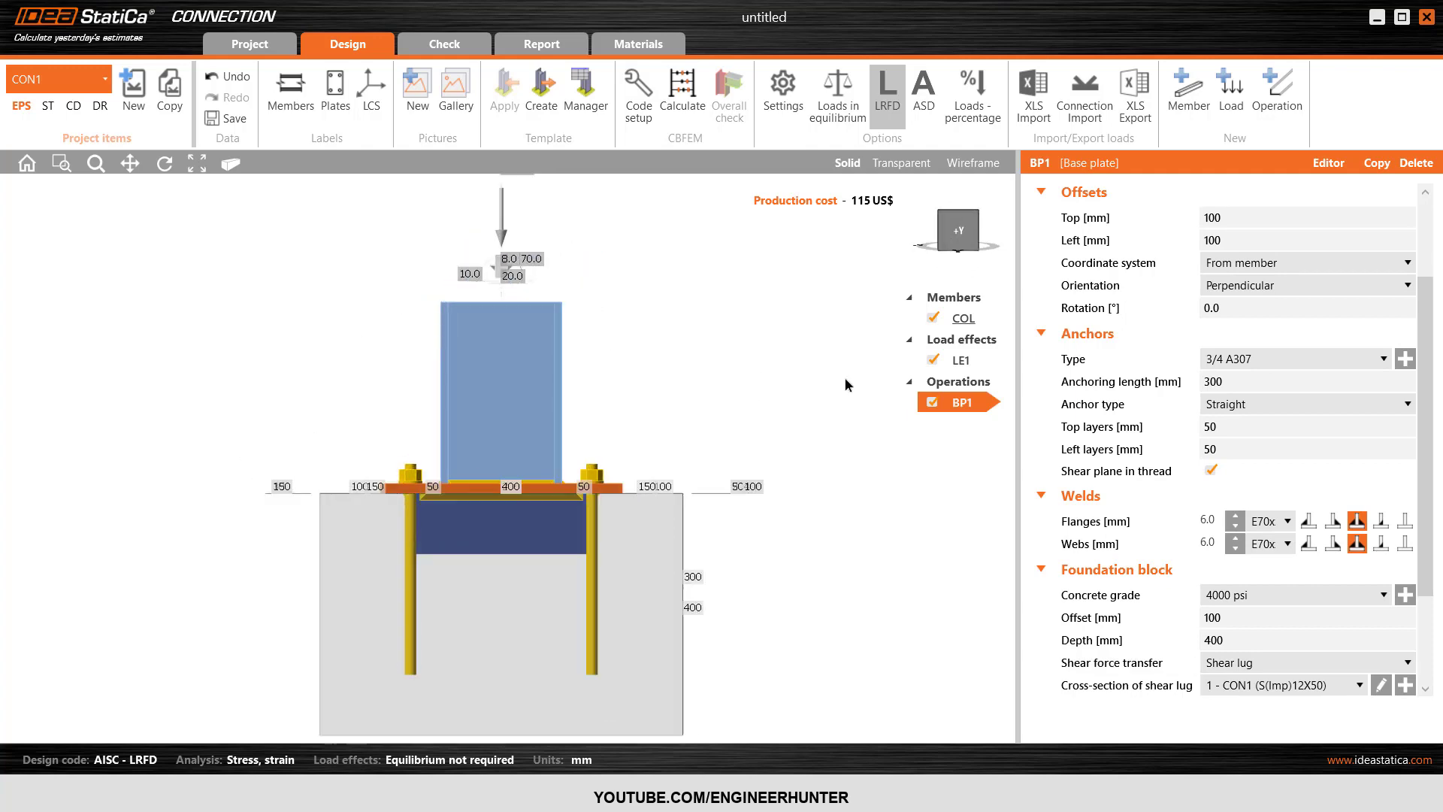
{"action": "left_click", "coordinate": [979, 215]}
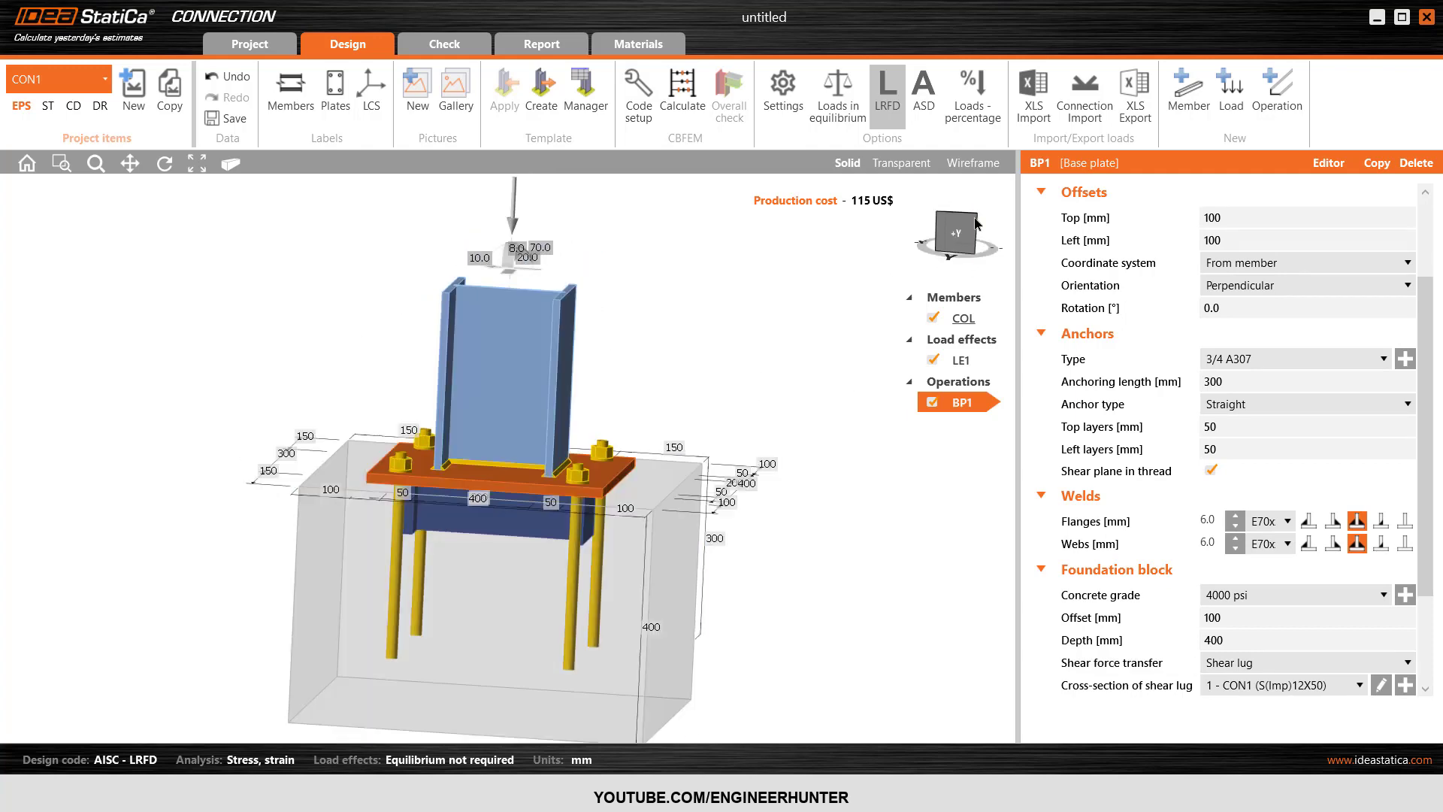
Set the foundation block's shear force transfer to Anchors and its stand-off to a mortar joint 50 mm thick
{"action": "left_click", "coordinate": [1239, 663]}
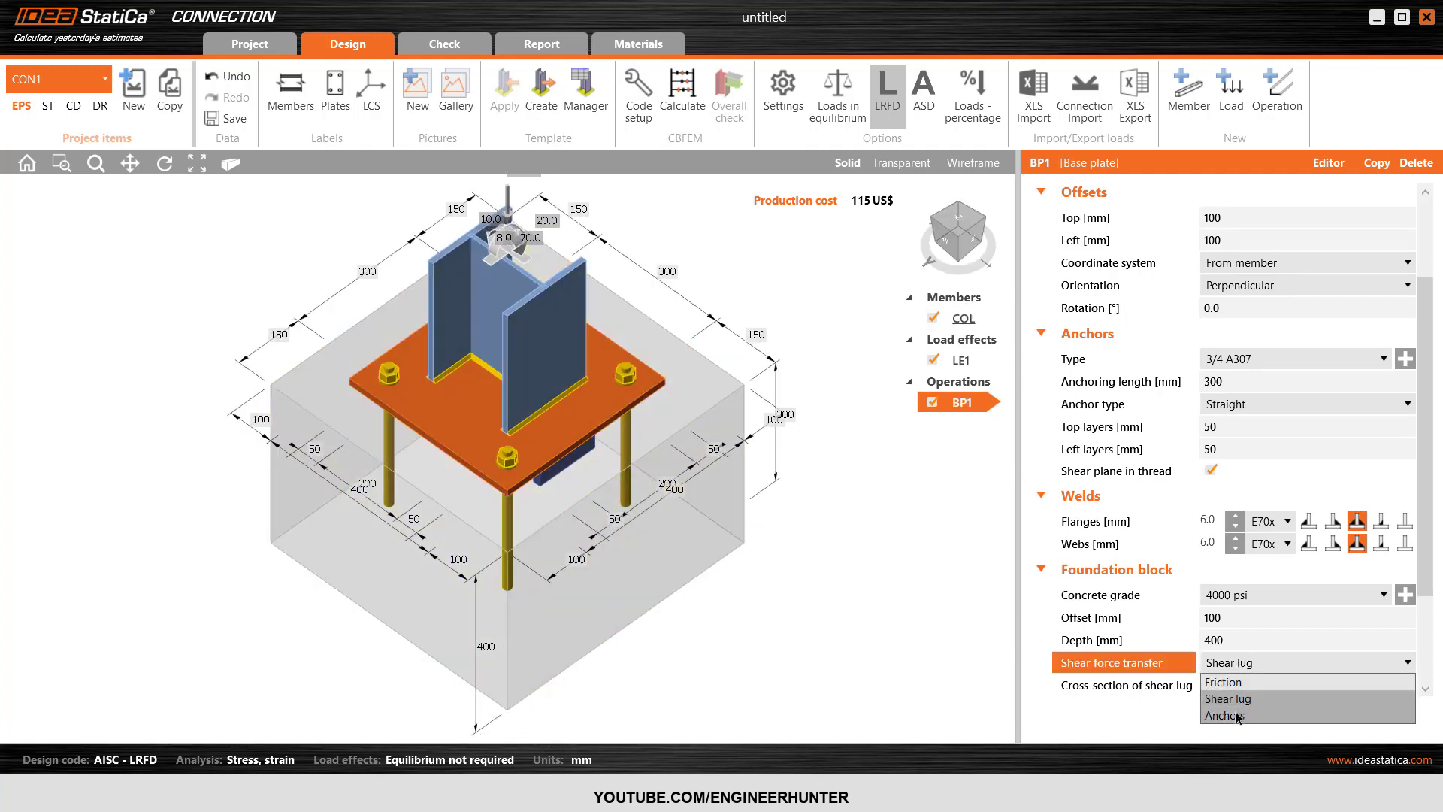
{"action": "left_click", "coordinate": [1237, 715]}
{"action": "left_click", "coordinate": [1225, 687]}
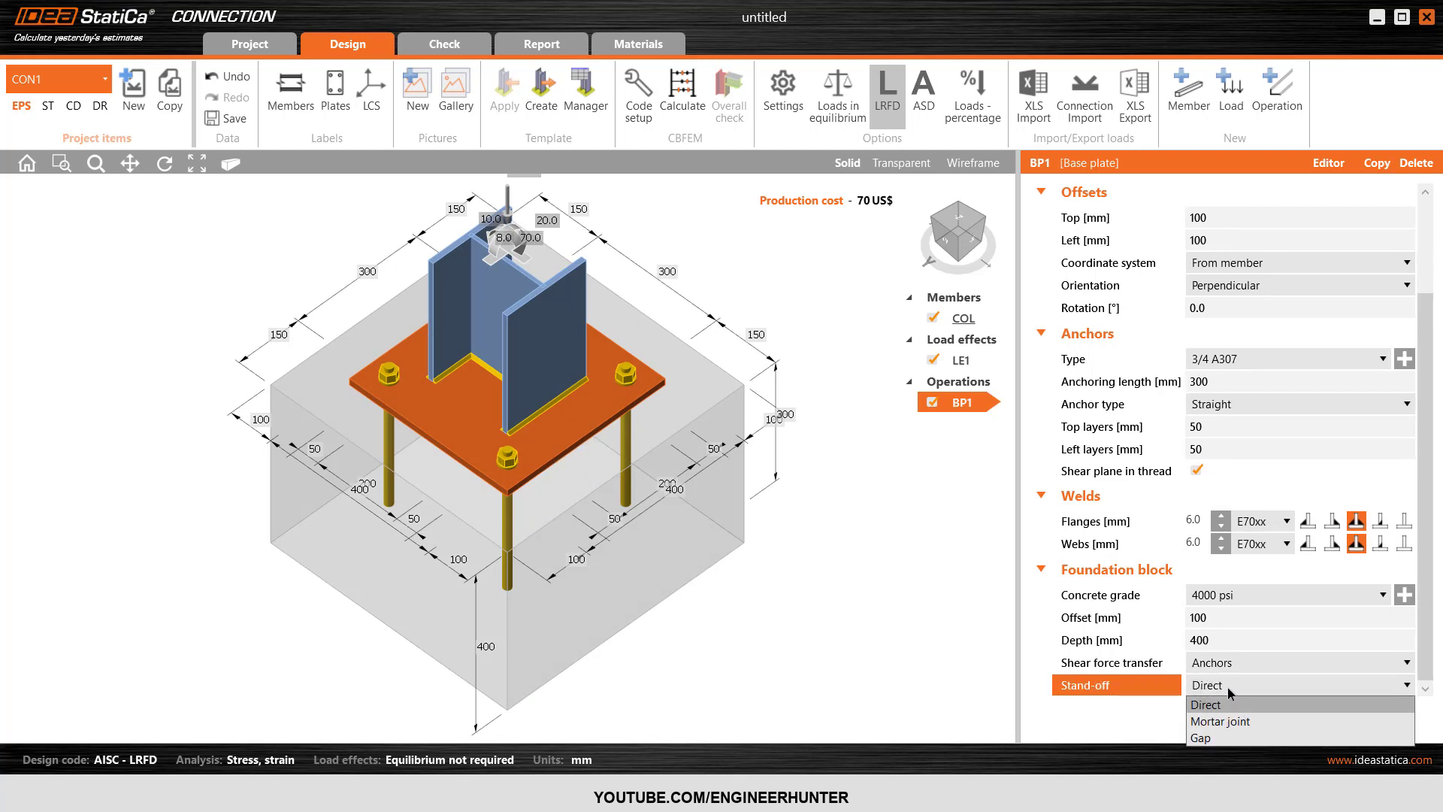
{"action": "left_click", "coordinate": [1211, 717]}
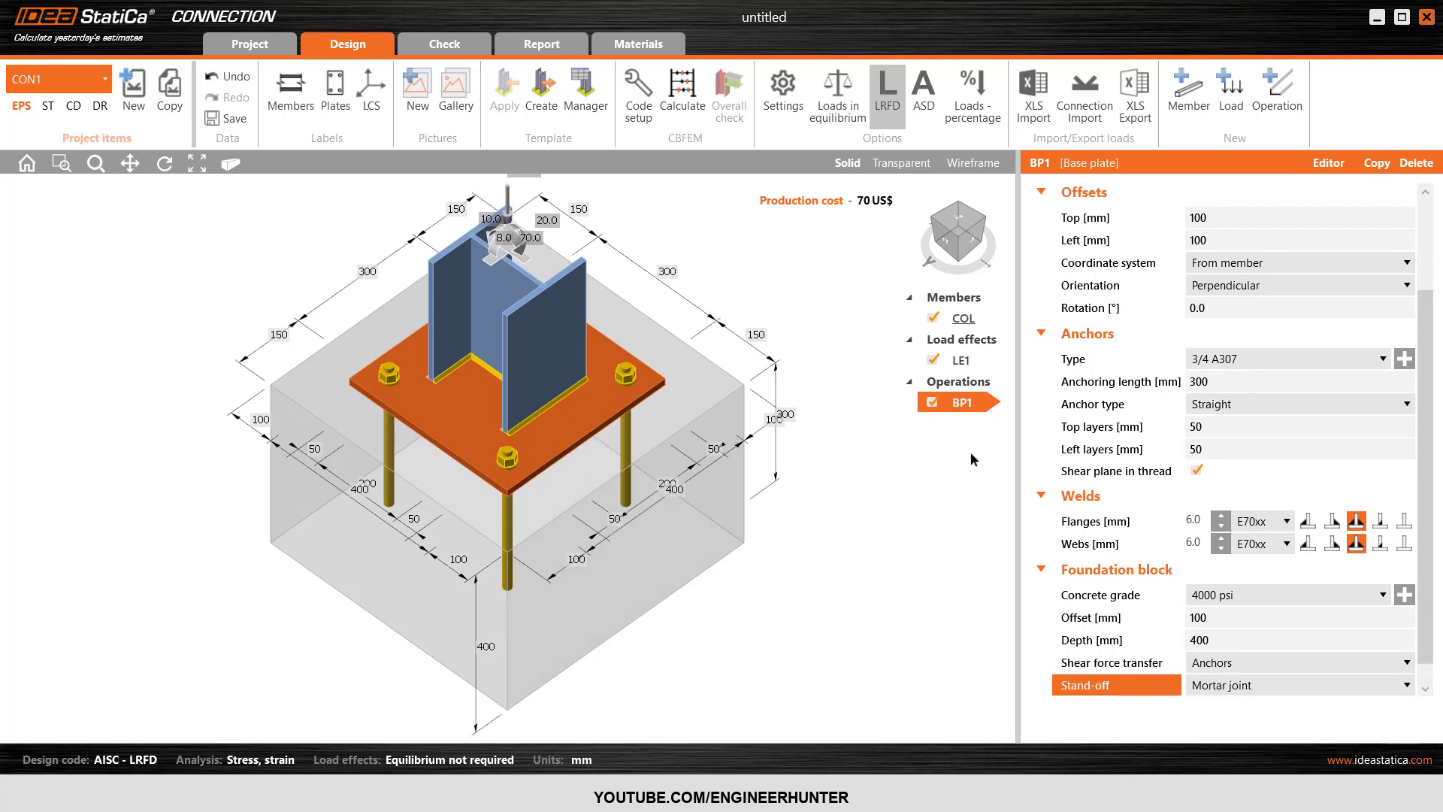
{"action": "scroll", "coordinate": [1138, 695], "scroll_direction": "down", "scroll_amount": 1}
{"action": "left_click", "coordinate": [1160, 686]}
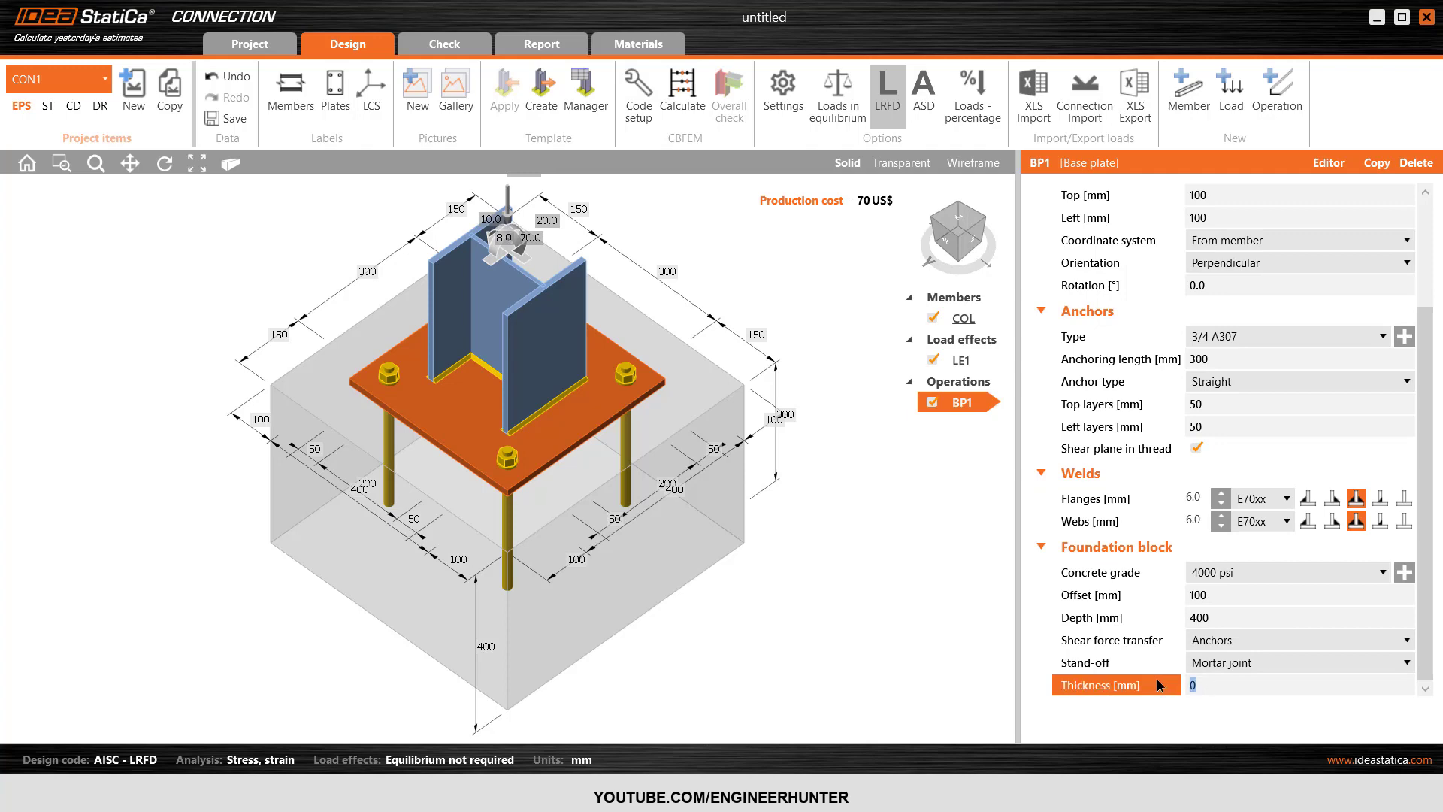
{"action": "type", "text": "50"}
{"action": "key", "text": "Return"}
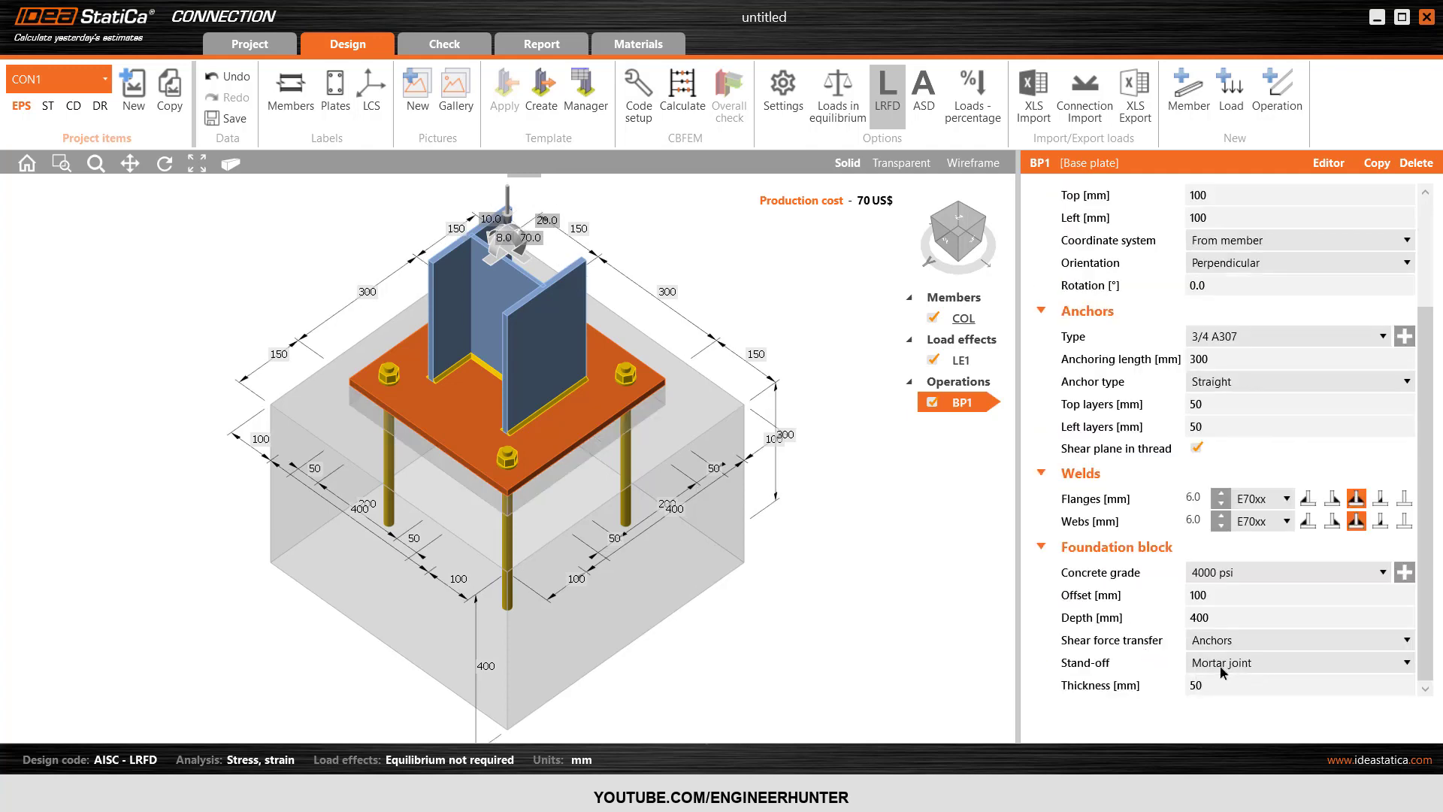
Inspect the mortar joint between the base plate and the foundation block from the side, and return to the 3D view
{"action": "left_click", "coordinate": [949, 244]}
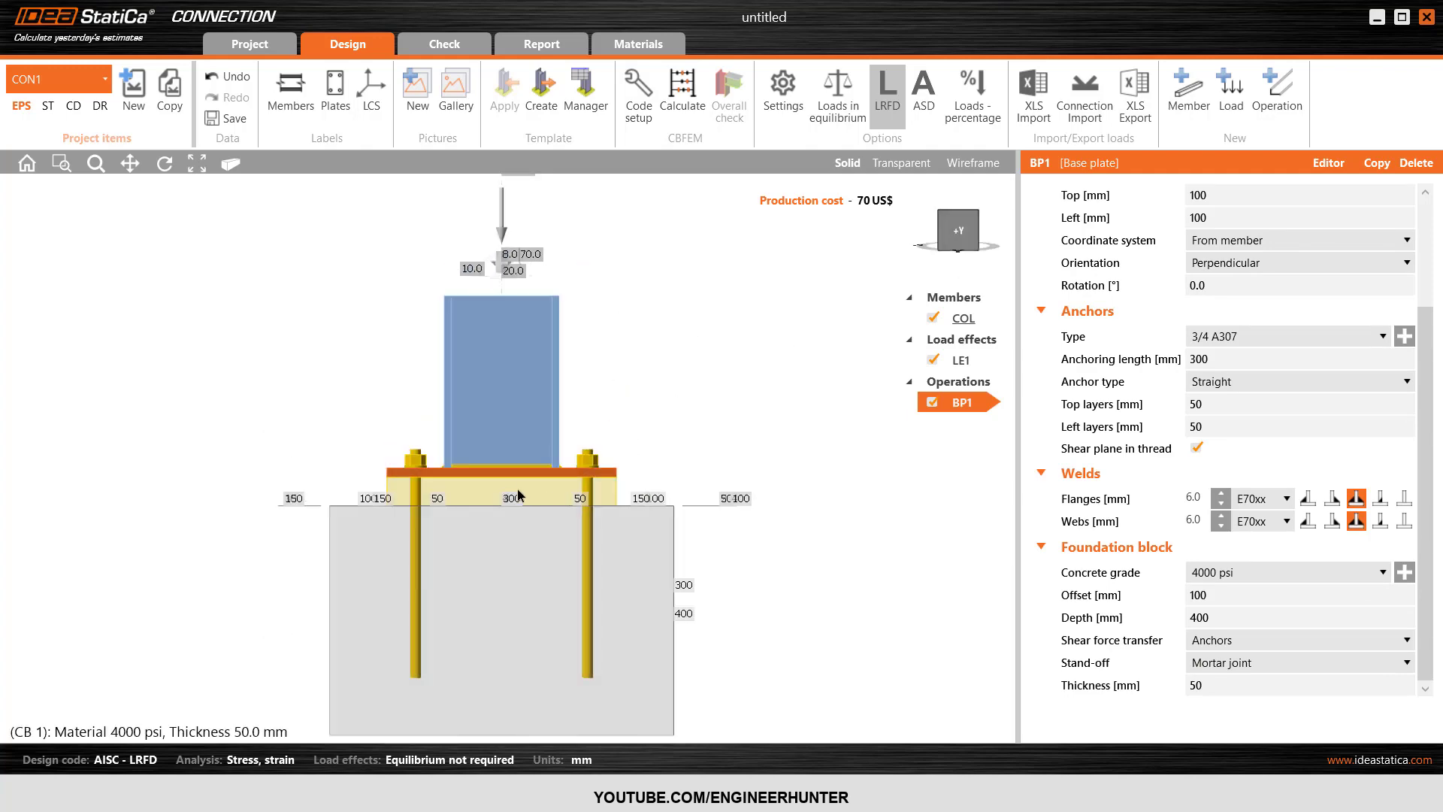
{"action": "middle_click_drag", "start_coordinate": [519, 496], "coordinate": [521, 405]}
{"action": "scroll", "coordinate": [528, 402], "scroll_direction": "up", "scroll_amount": 3}
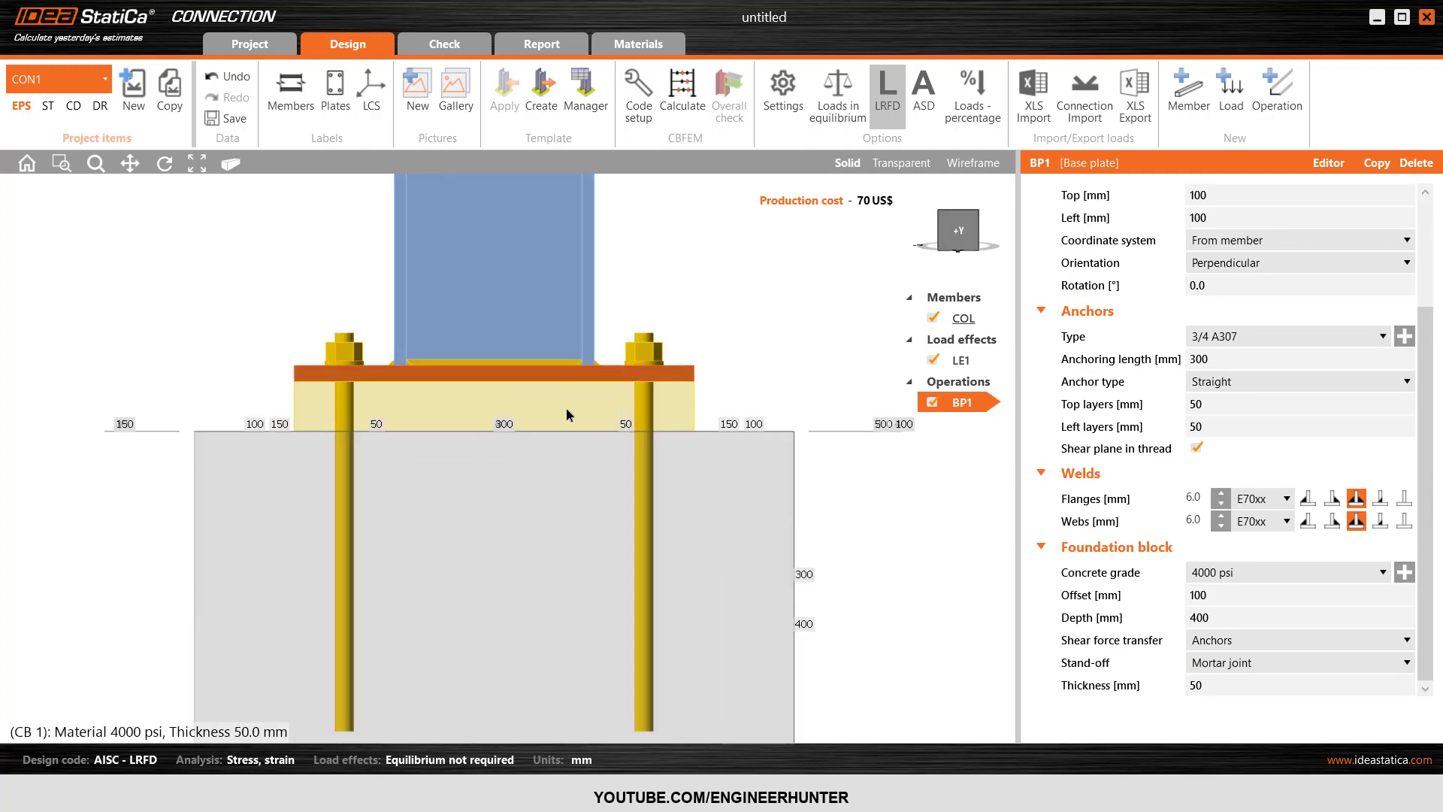
{"action": "left_click", "coordinate": [975, 217]}
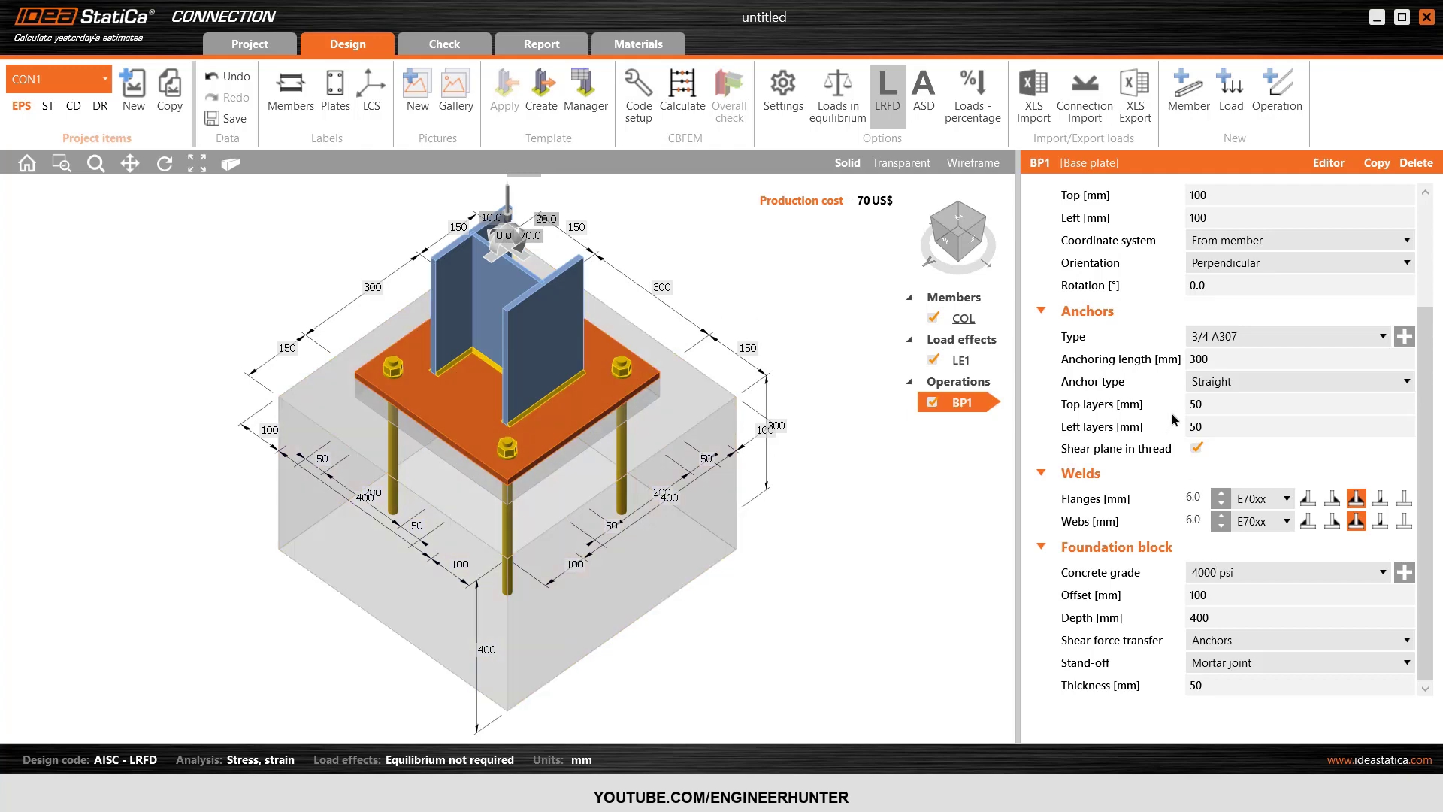
{"action": "scroll", "coordinate": [1175, 419], "scroll_direction": "up", "scroll_amount": 3}
{"action": "scroll", "coordinate": [1127, 496], "scroll_direction": "down", "scroll_amount": 3}
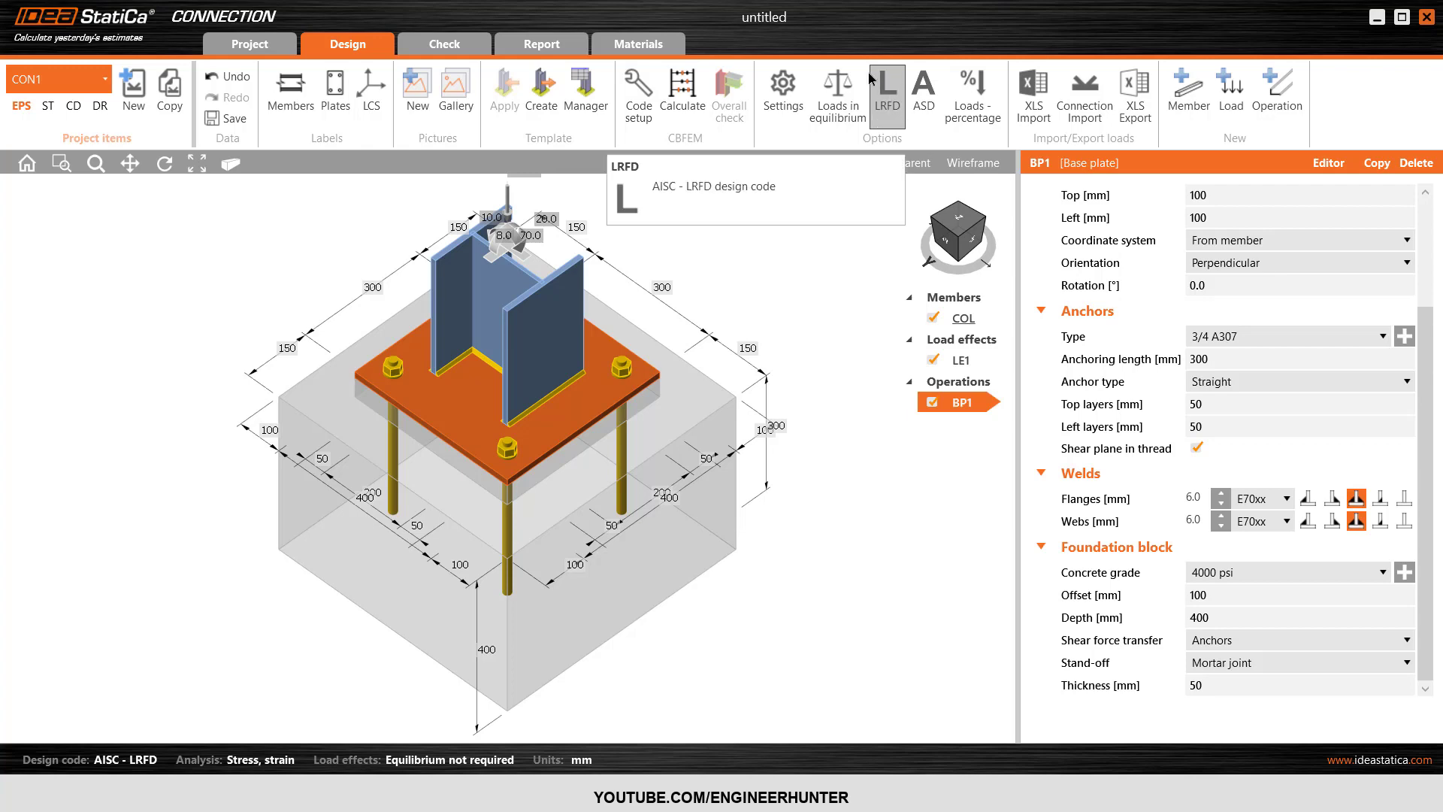
Review the code and calculation settings, accept them as they are, and calculate the connection
{"action": "left_click", "coordinate": [632, 113]}
{"action": "left_click_drag", "start_coordinate": [403, 103], "coordinate": [349, 85]}
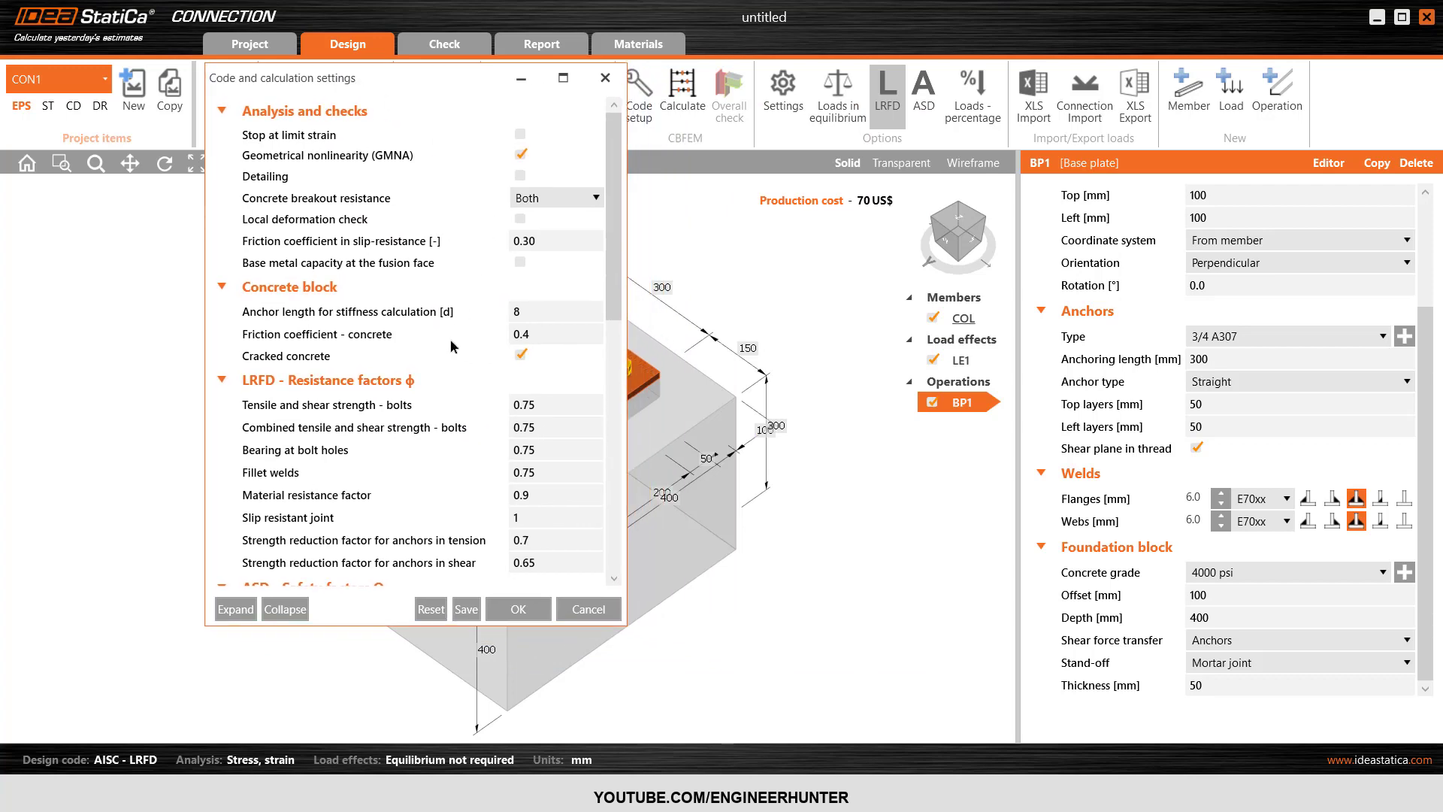
{"action": "scroll", "coordinate": [431, 385], "scroll_direction": "down", "scroll_amount": 3}
{"action": "scroll", "coordinate": [537, 372], "scroll_direction": "down", "scroll_amount": 3}
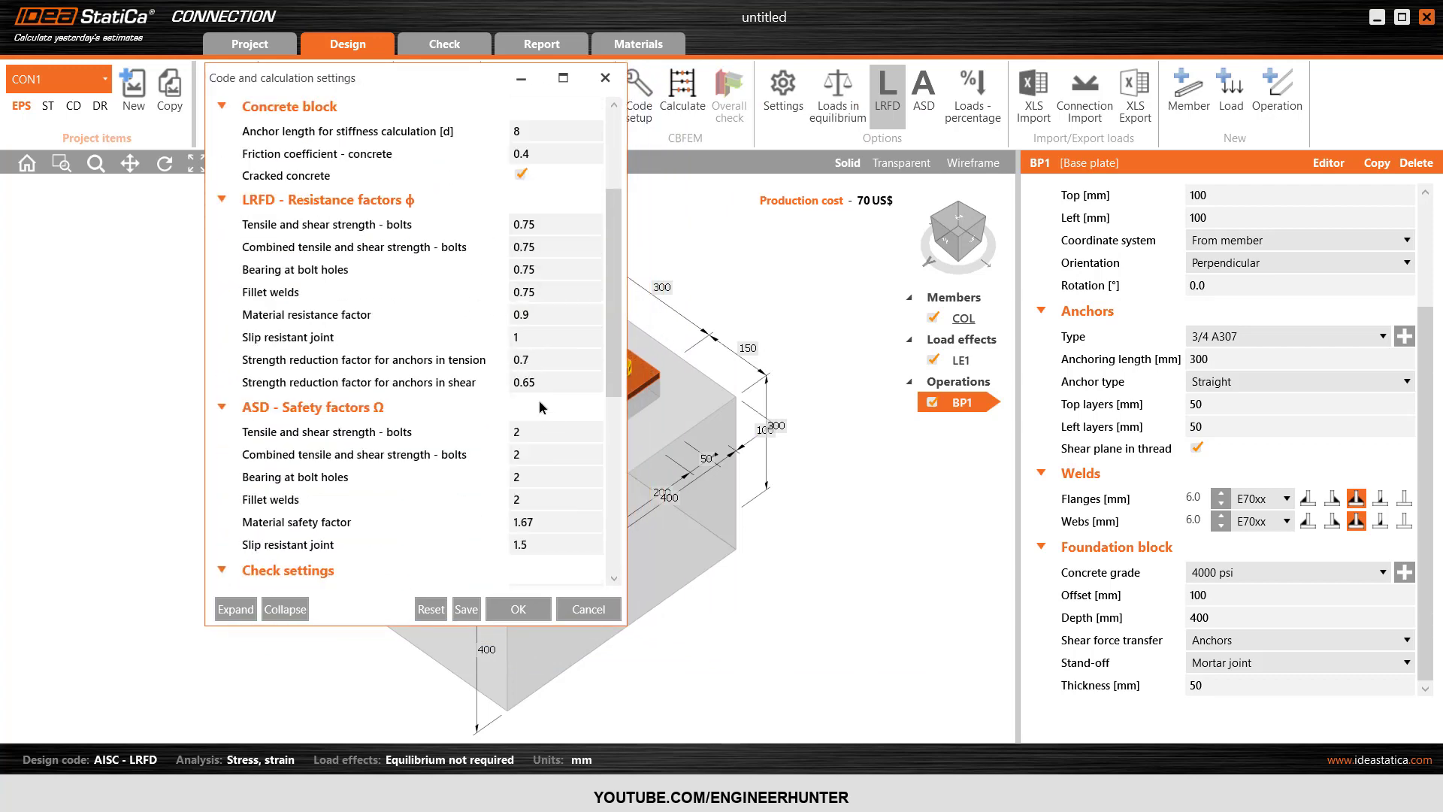
{"action": "scroll", "coordinate": [383, 340], "scroll_direction": "down", "scroll_amount": 5}
{"action": "scroll", "coordinate": [384, 340], "scroll_direction": "down", "scroll_amount": 6}
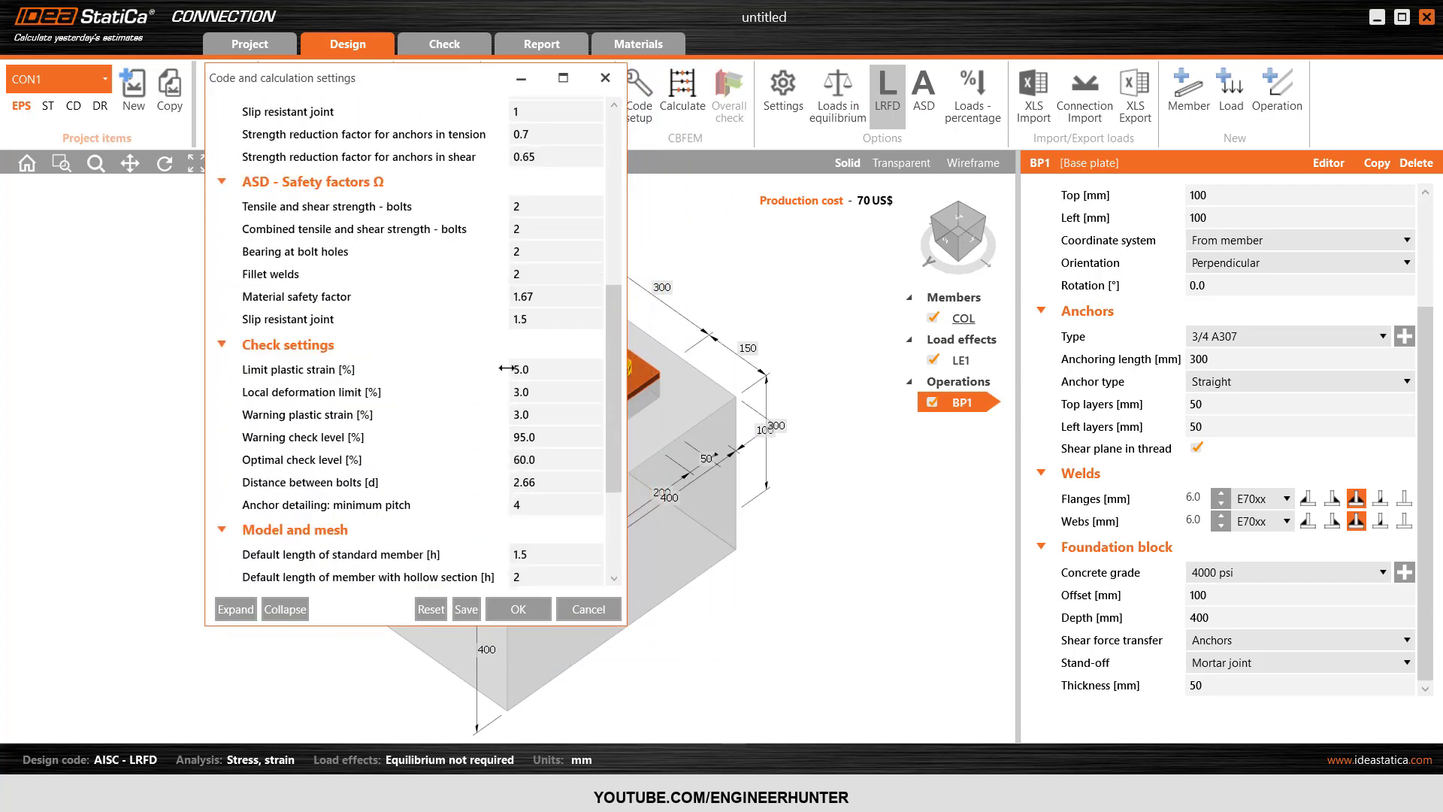
{"action": "scroll", "coordinate": [401, 456], "scroll_direction": "up", "scroll_amount": 15}
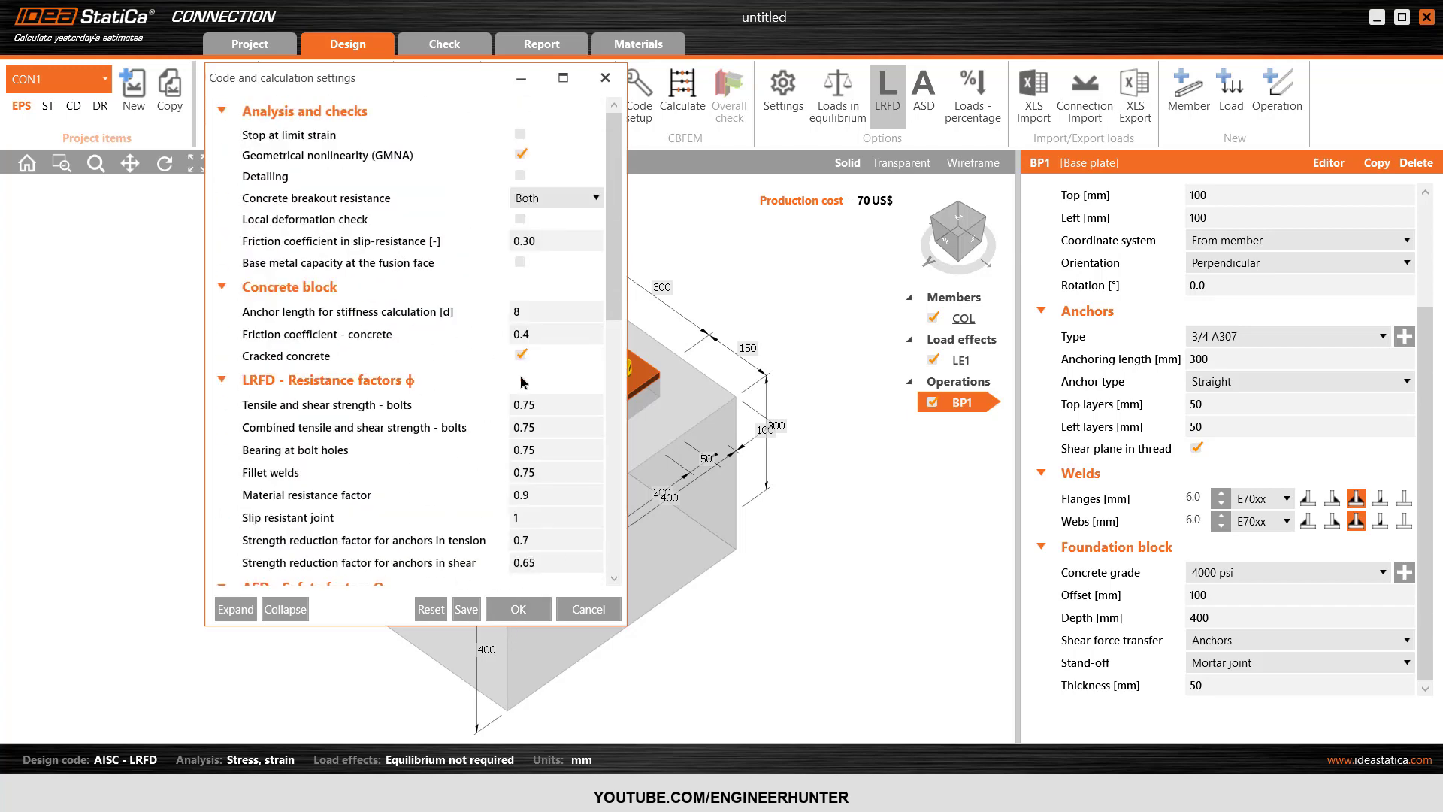
{"action": "left_click", "coordinate": [502, 616]}
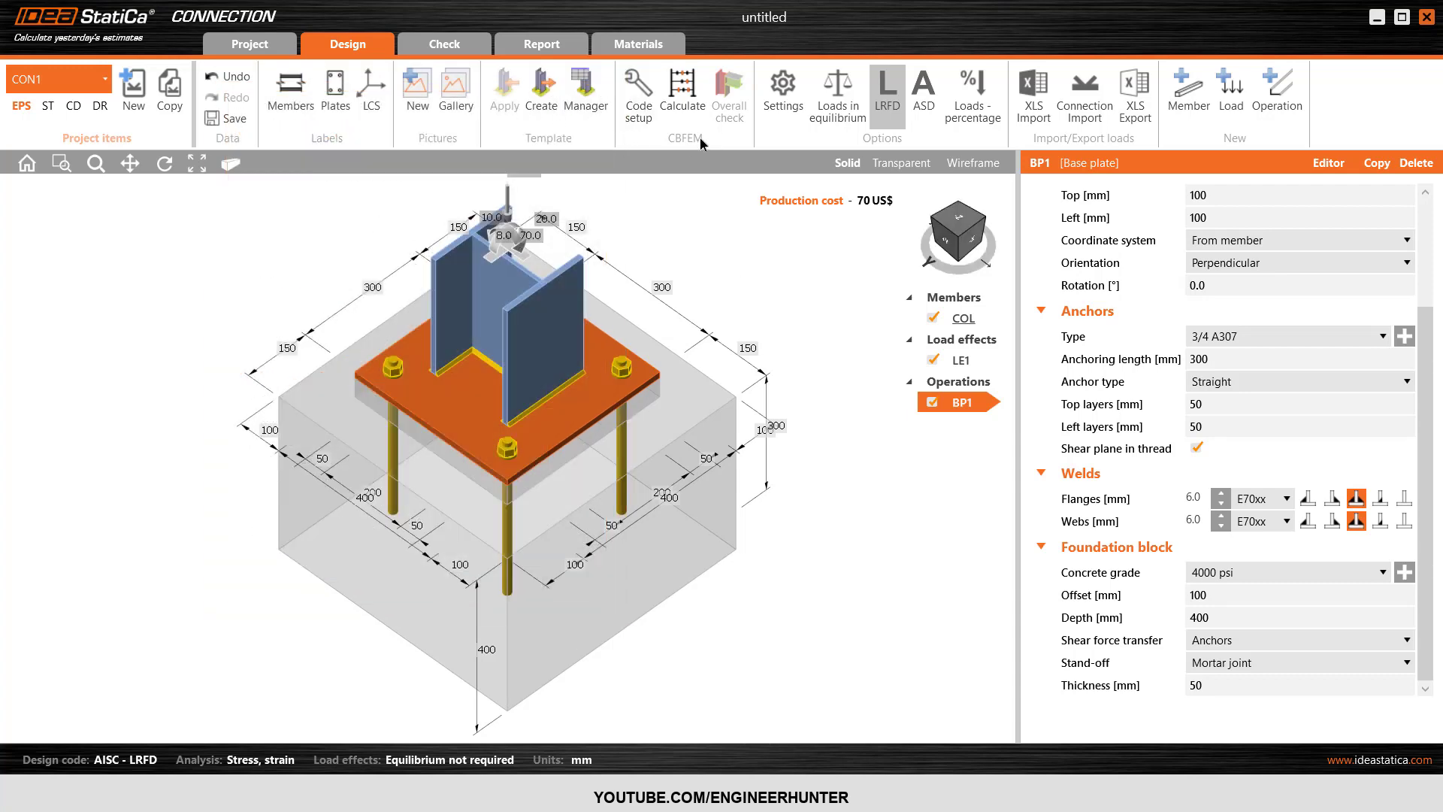
{"action": "left_click", "coordinate": [685, 101]}
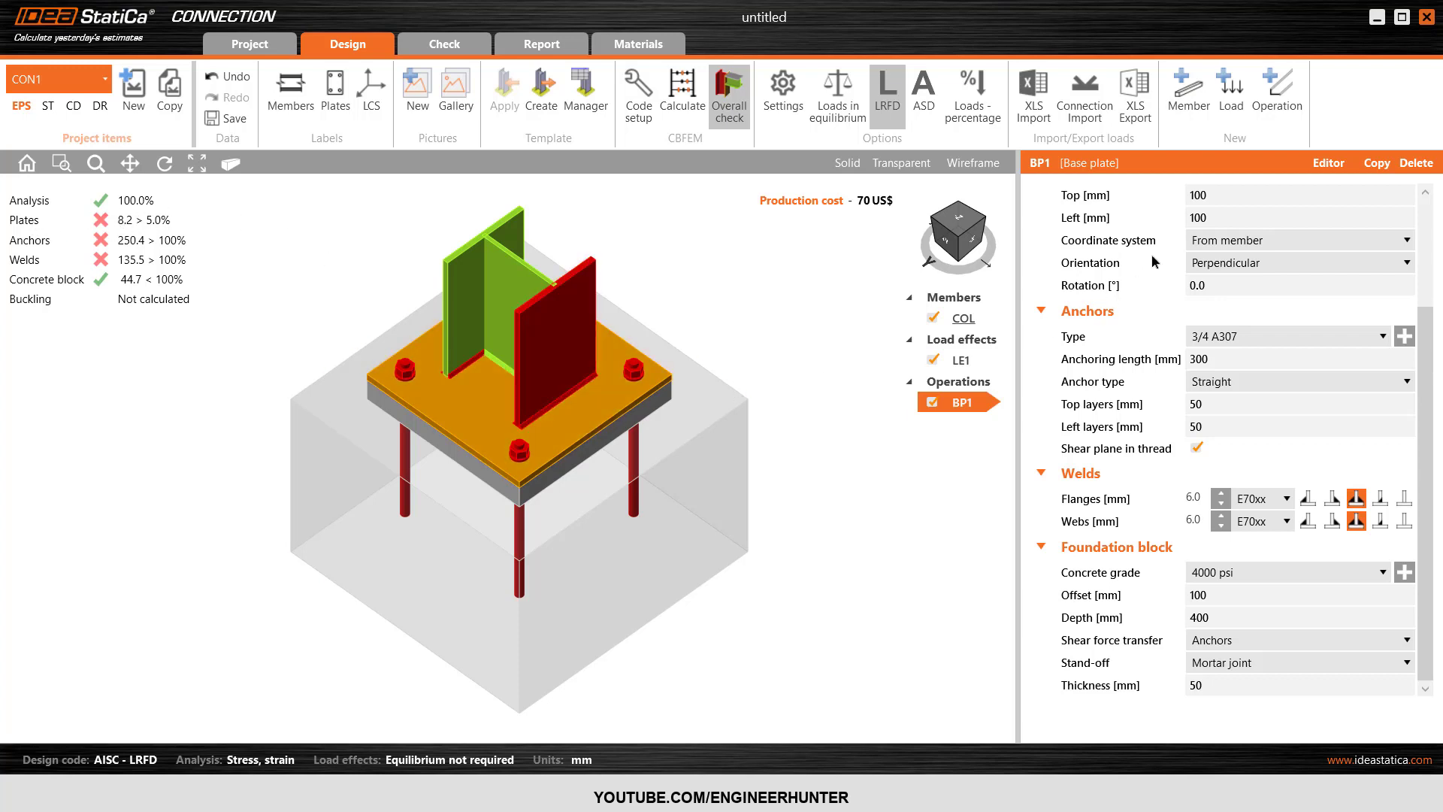
Set the base plate thickness to 20 mm and recalculate the connection
{"action": "scroll", "coordinate": [1152, 254], "scroll_direction": "up", "scroll_amount": 3}
{"action": "left_click", "coordinate": [1227, 267]}
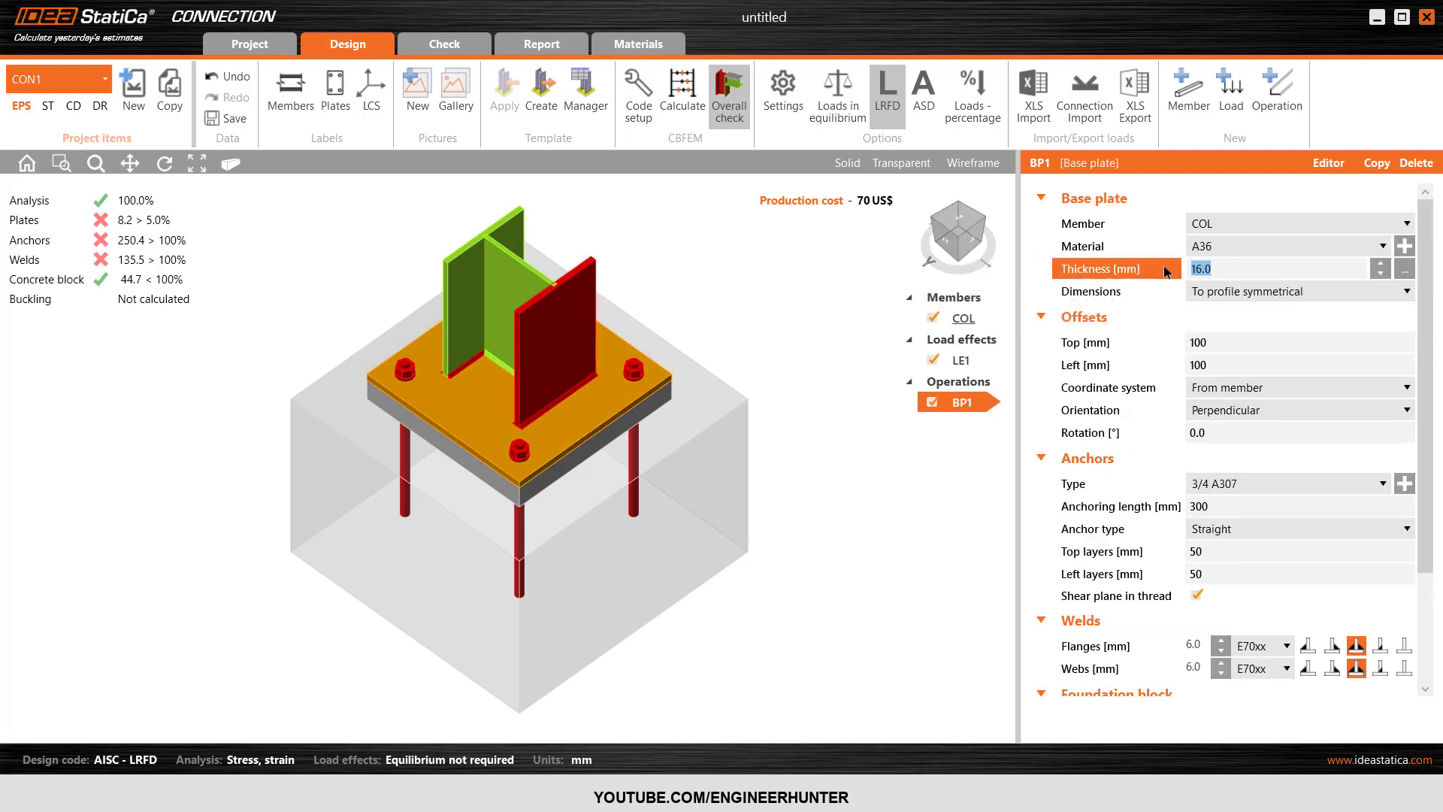
{"action": "type", "text": "20"}
{"action": "key", "text": "Tab"}
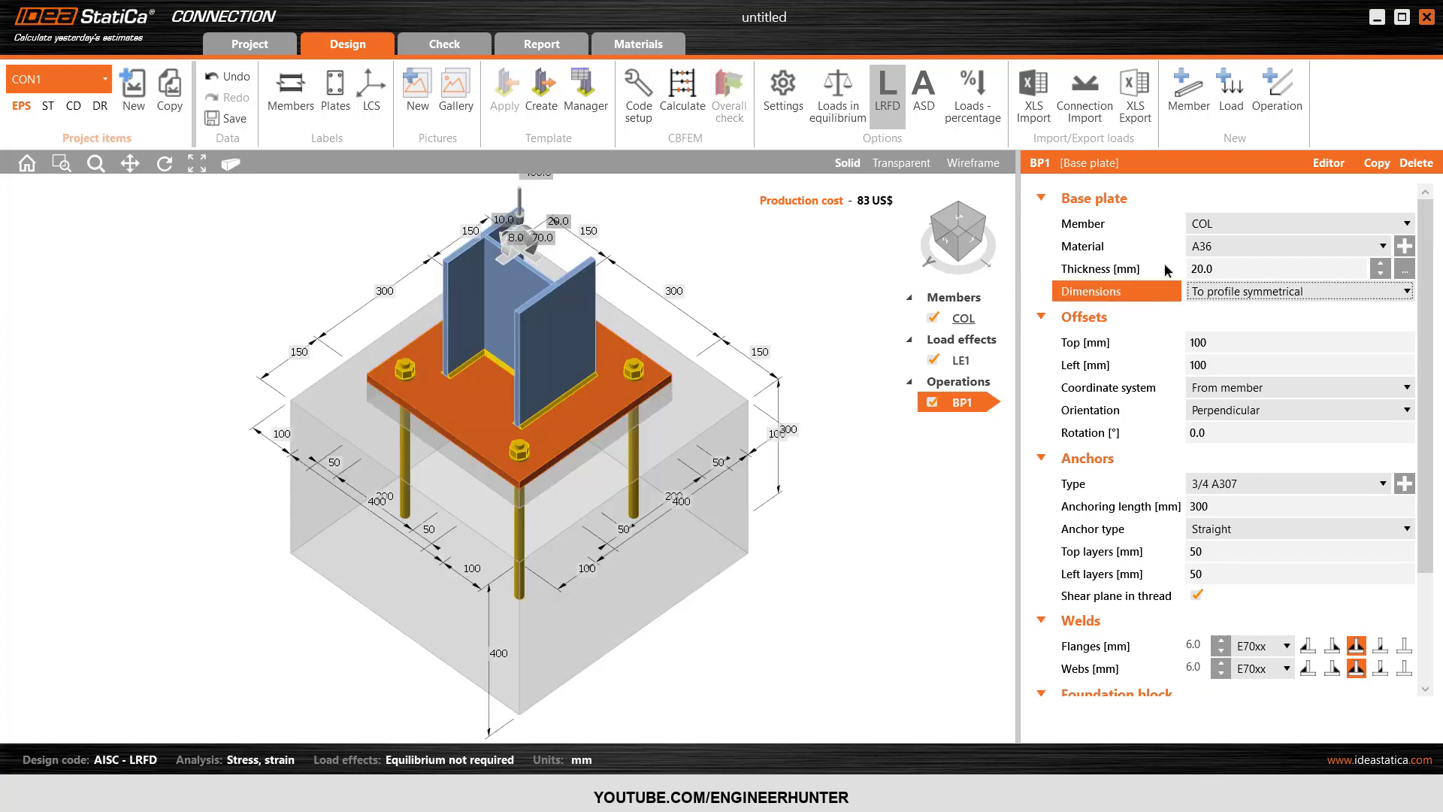
{"action": "left_click", "coordinate": [1207, 268]}
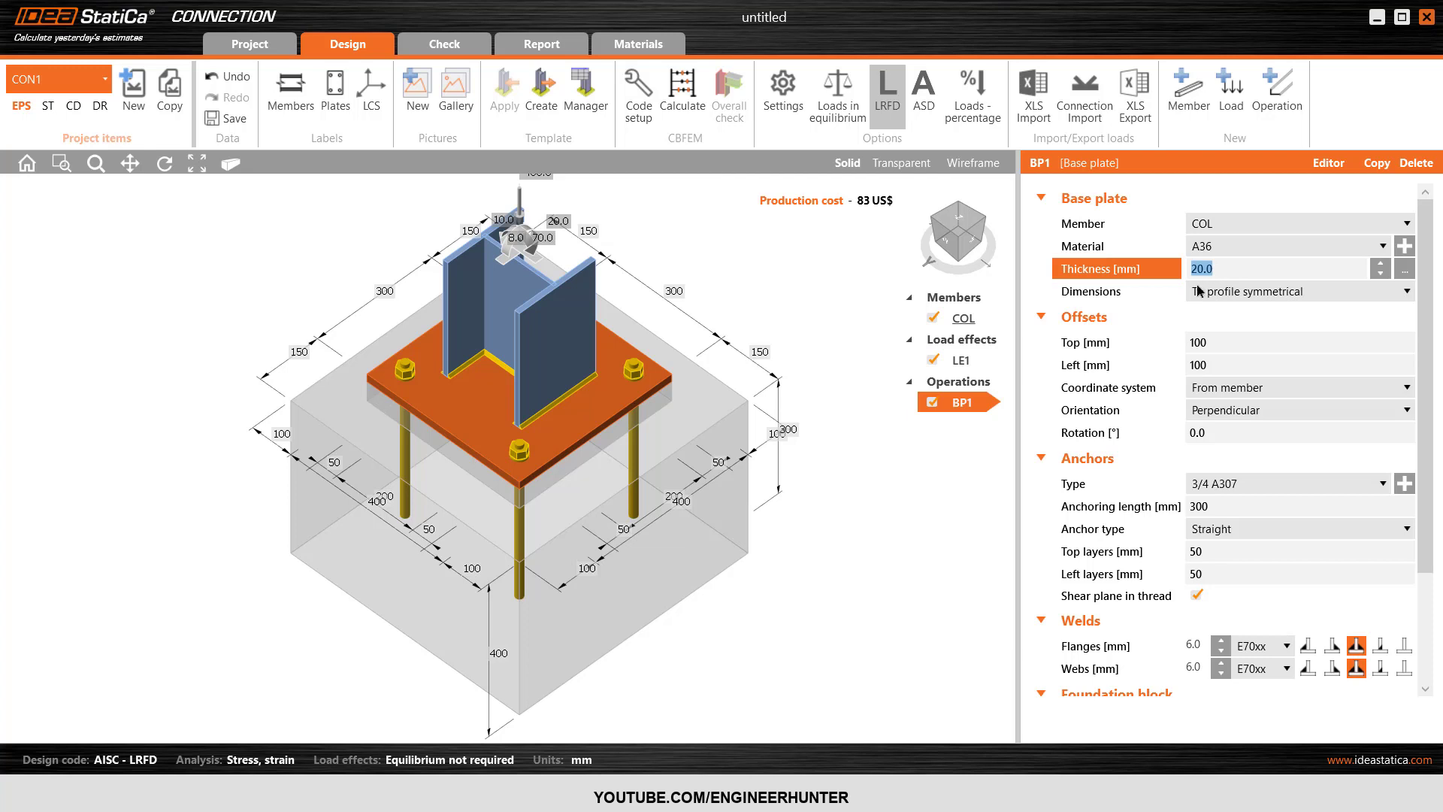
{"action": "left_click", "coordinate": [683, 90]}
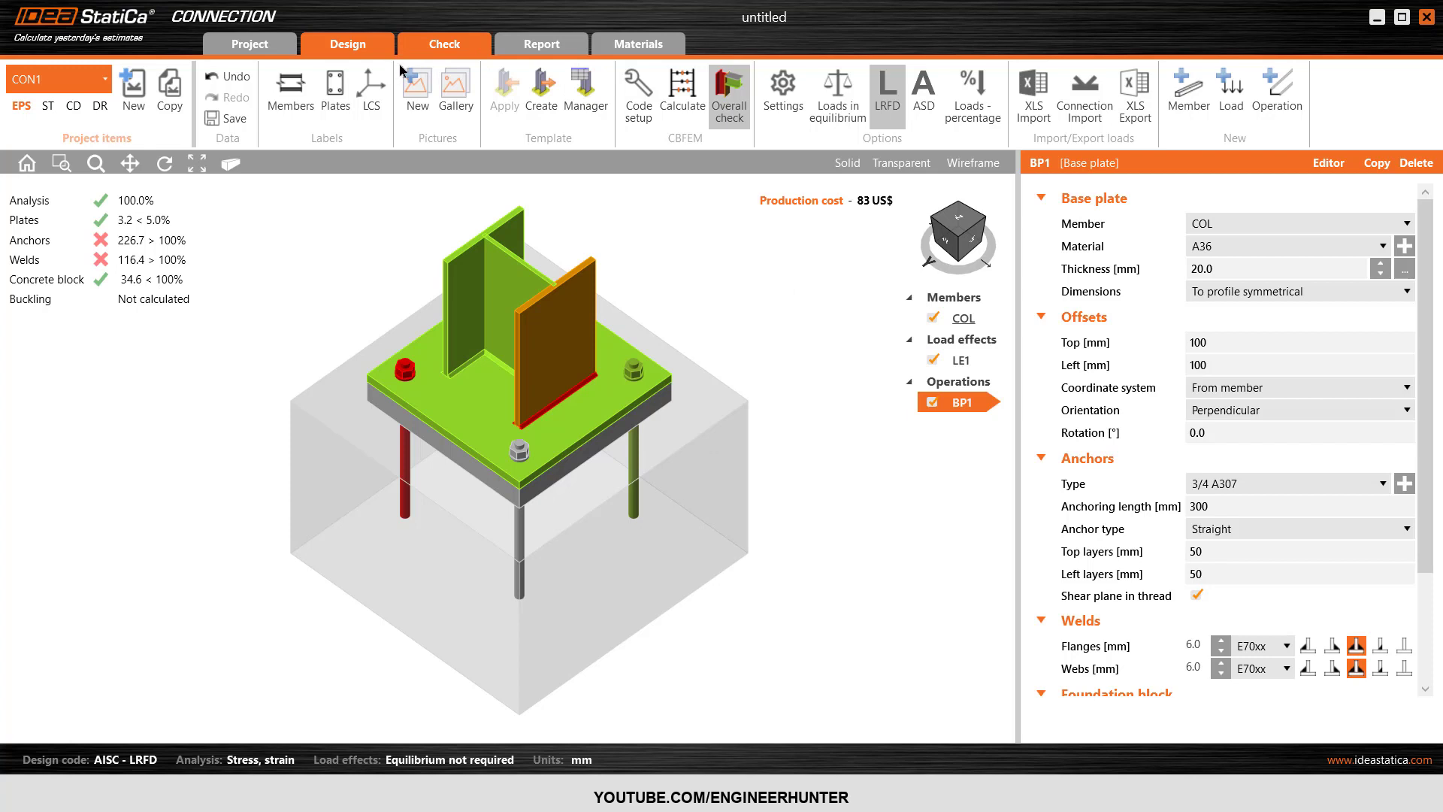
Go to the anchor check results and expand the detailed checks of anchors A1 and A2
{"action": "left_click", "coordinate": [421, 48]}
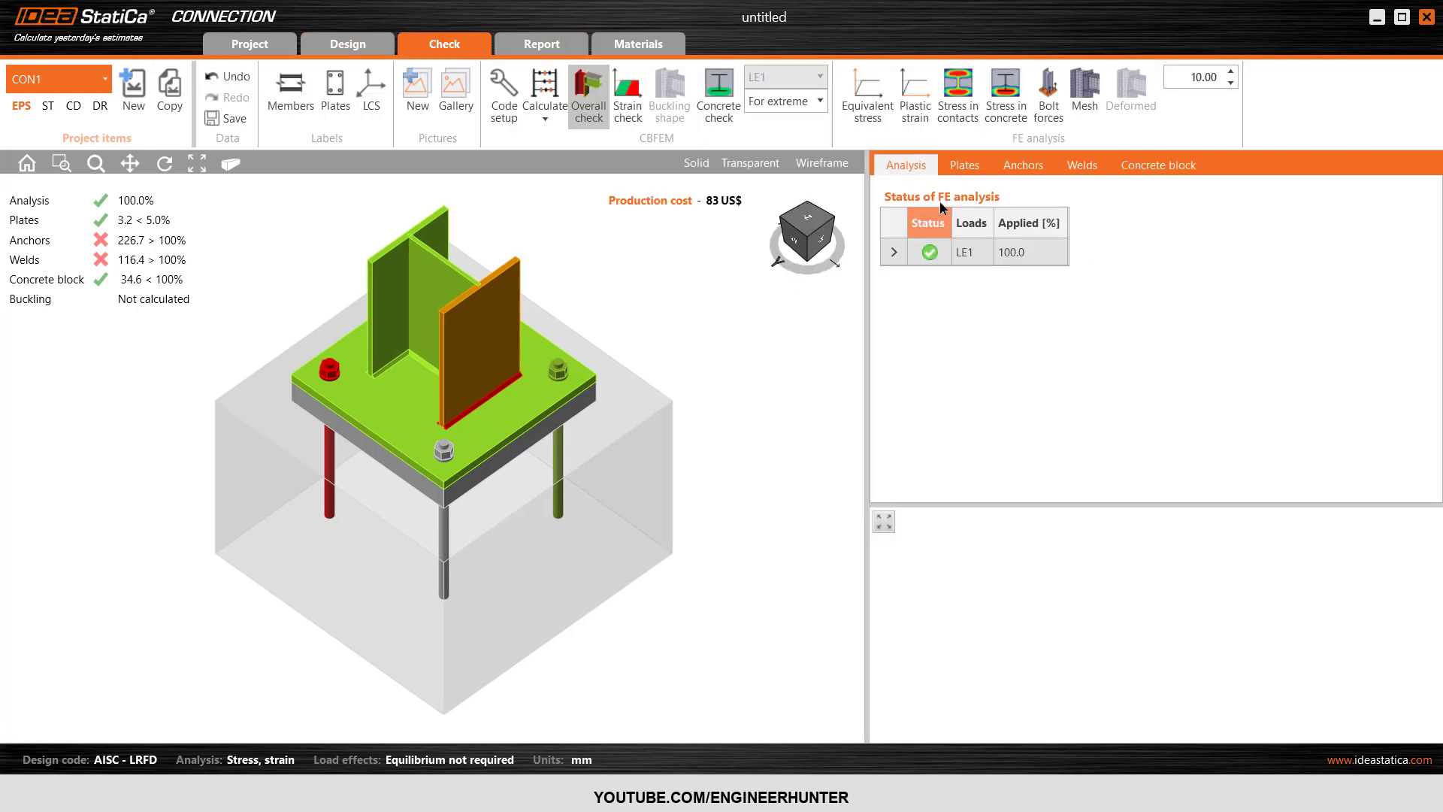
{"action": "left_click", "coordinate": [1022, 169]}
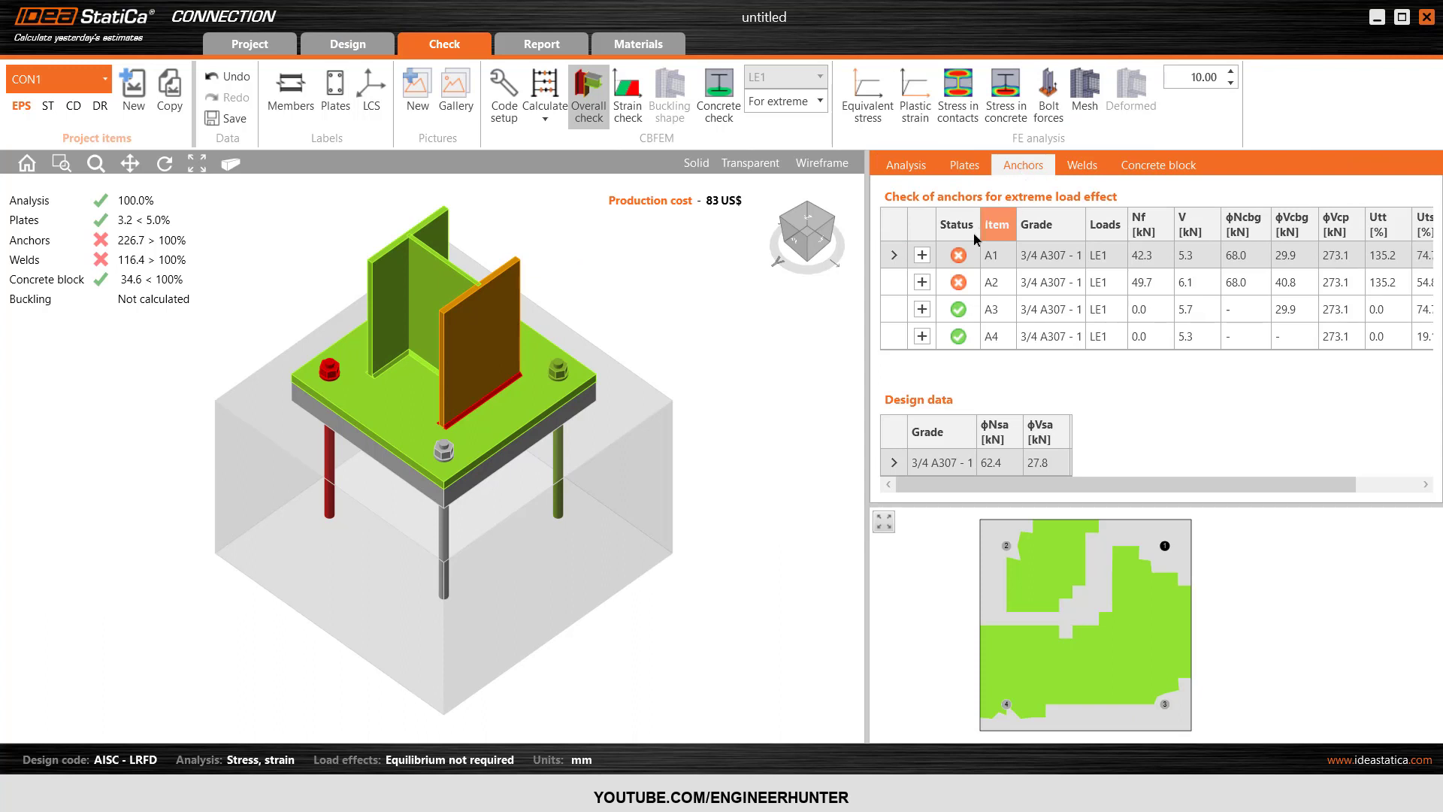
{"action": "left_click", "coordinate": [922, 254]}
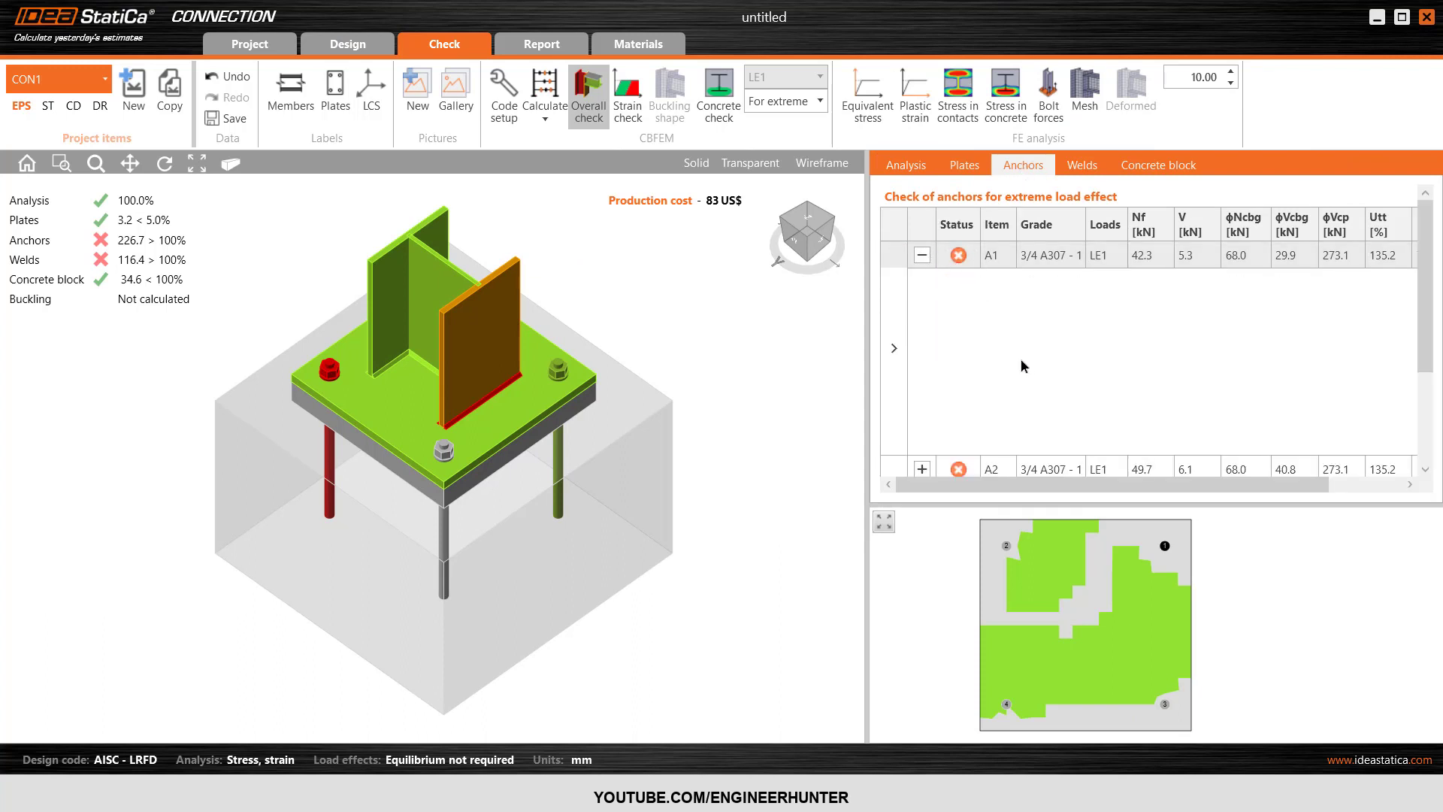
{"action": "left_click", "coordinate": [922, 256]}
{"action": "left_click", "coordinate": [922, 255]}
{"action": "left_click", "coordinate": [922, 255]}
{"action": "left_click", "coordinate": [922, 282]}
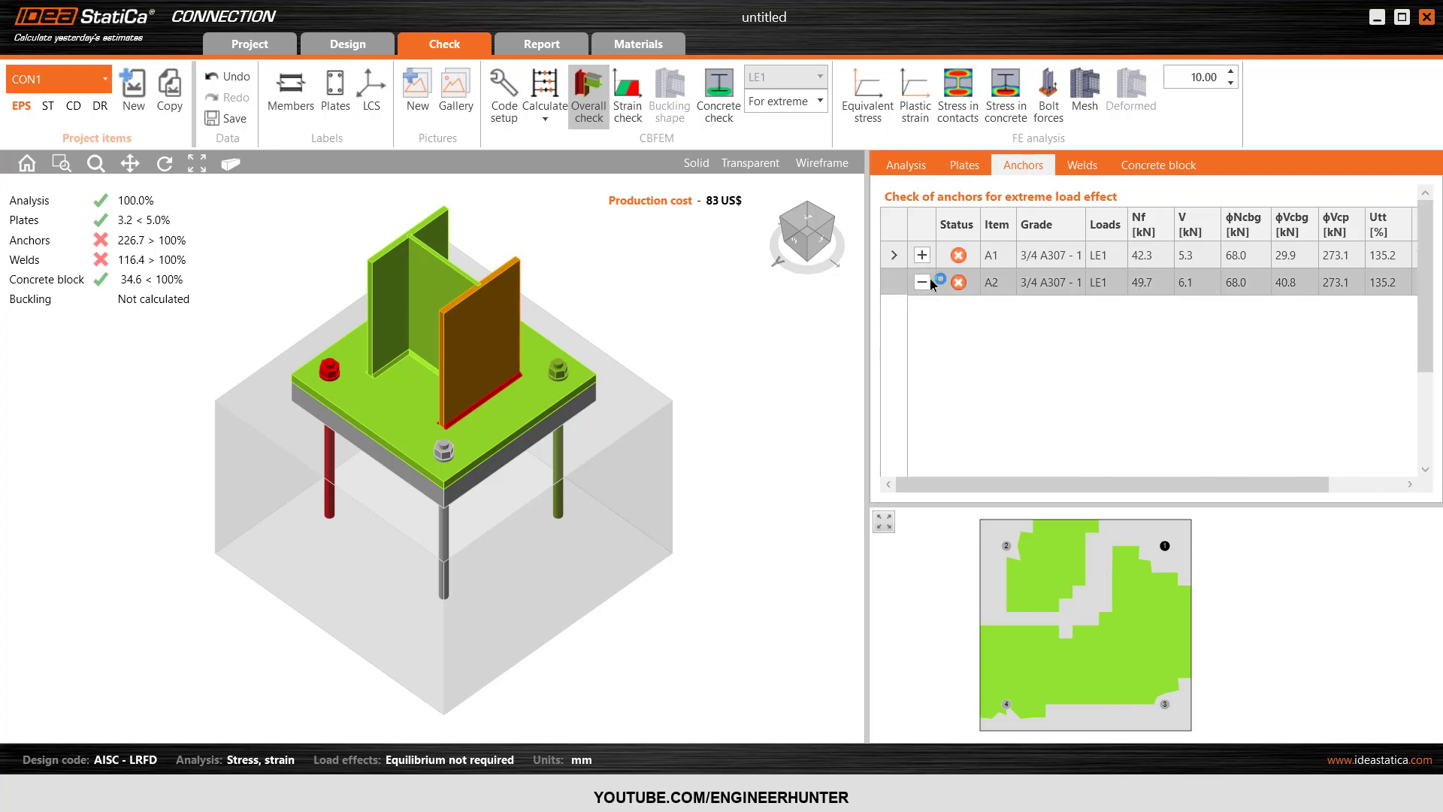
Examine anchor A2's concrete breakout resistance in tension, comparing the group resistance with the sum of tension forces
{"action": "scroll", "coordinate": [1109, 342], "scroll_direction": "down", "scroll_amount": 4}
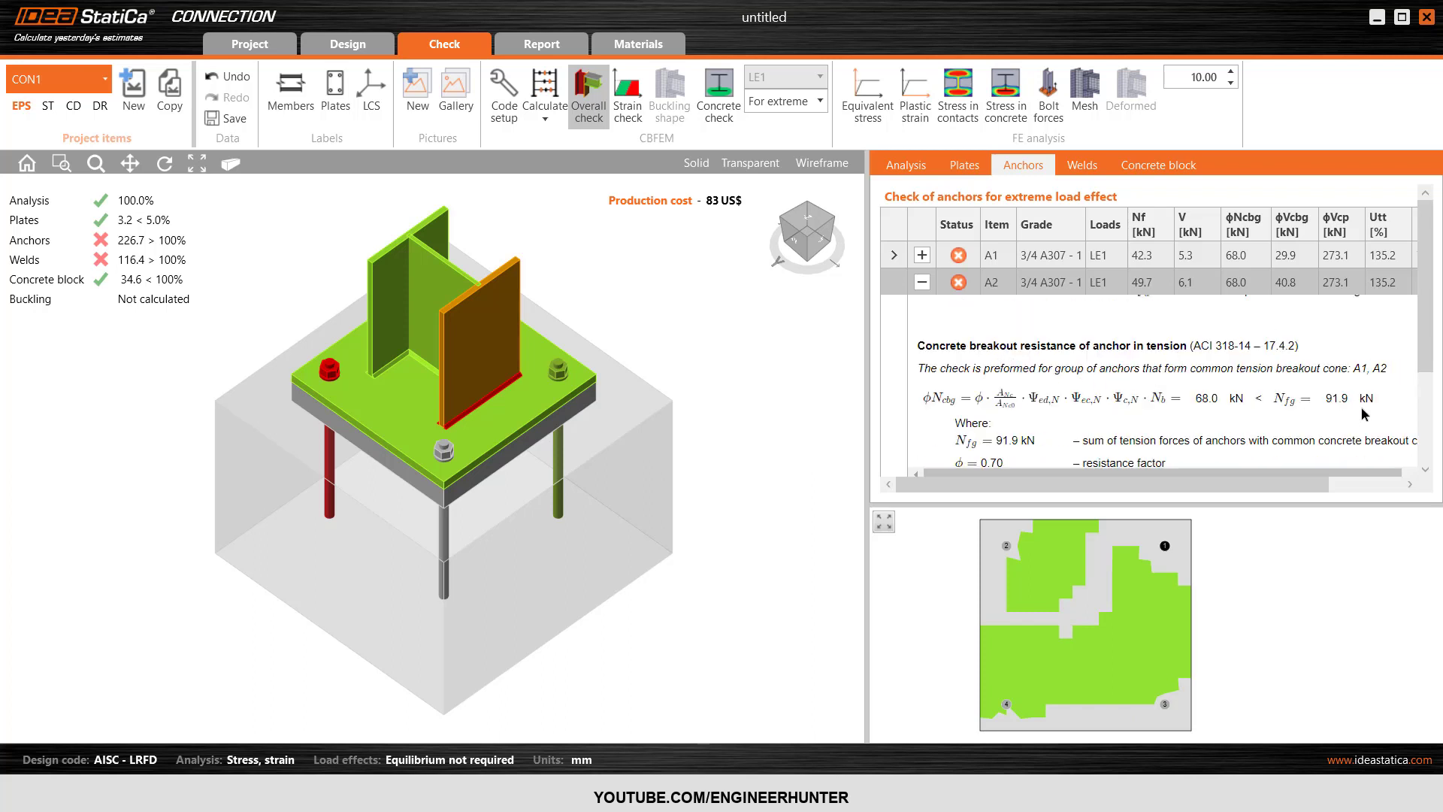
{"action": "left_click_drag", "start_coordinate": [922, 345], "coordinate": [1228, 336]}
{"action": "left_click", "coordinate": [1182, 322]}
{"action": "left_click_drag", "start_coordinate": [949, 323], "coordinate": [915, 322], "text": "shift"}
{"action": "left_click", "coordinate": [931, 322]}
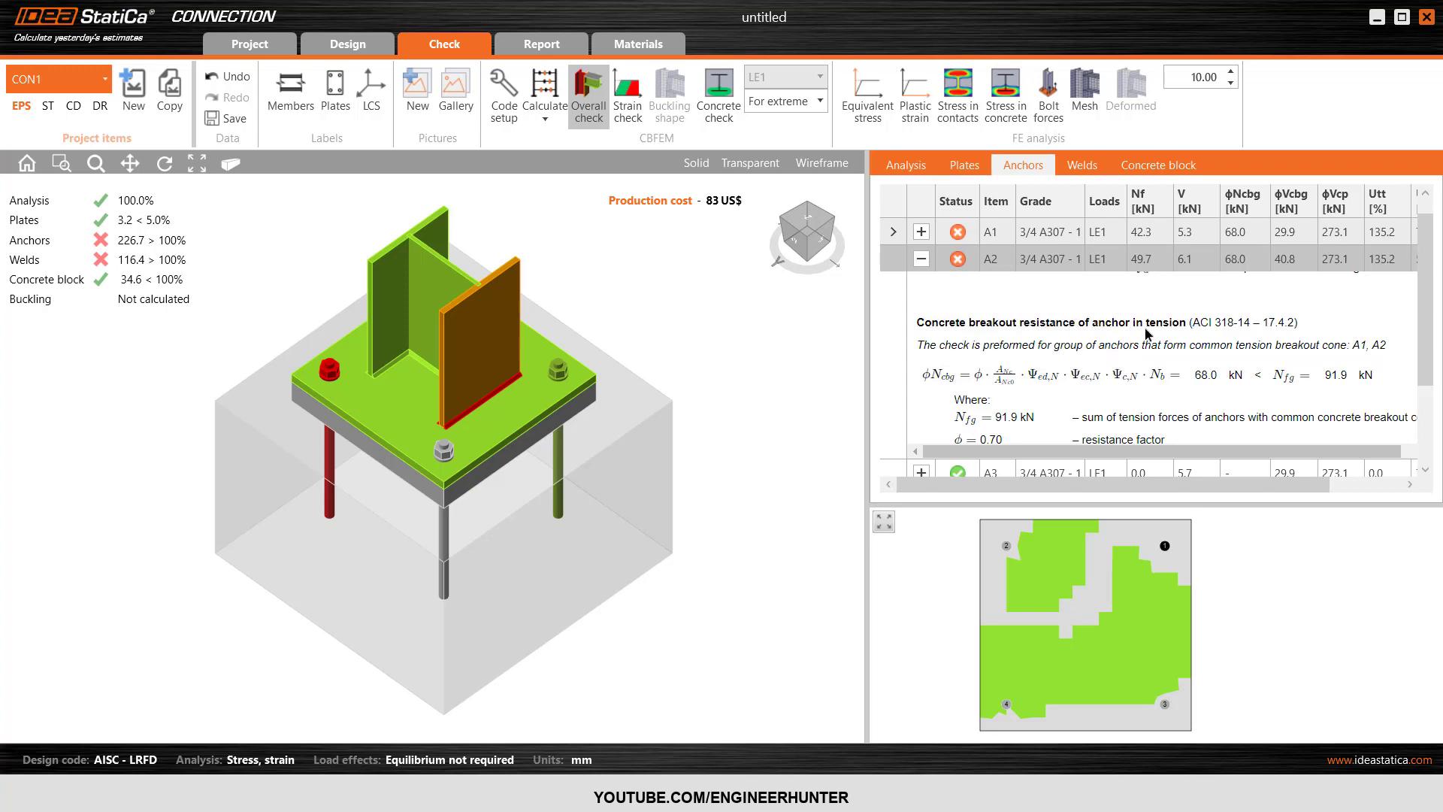
{"action": "left_click_drag", "start_coordinate": [1194, 376], "coordinate": [1241, 374]}
{"action": "left_click", "coordinate": [1306, 375]}
{"action": "left_click_drag", "start_coordinate": [1374, 376], "coordinate": [1333, 377]}
{"action": "left_click", "coordinate": [1322, 389]}
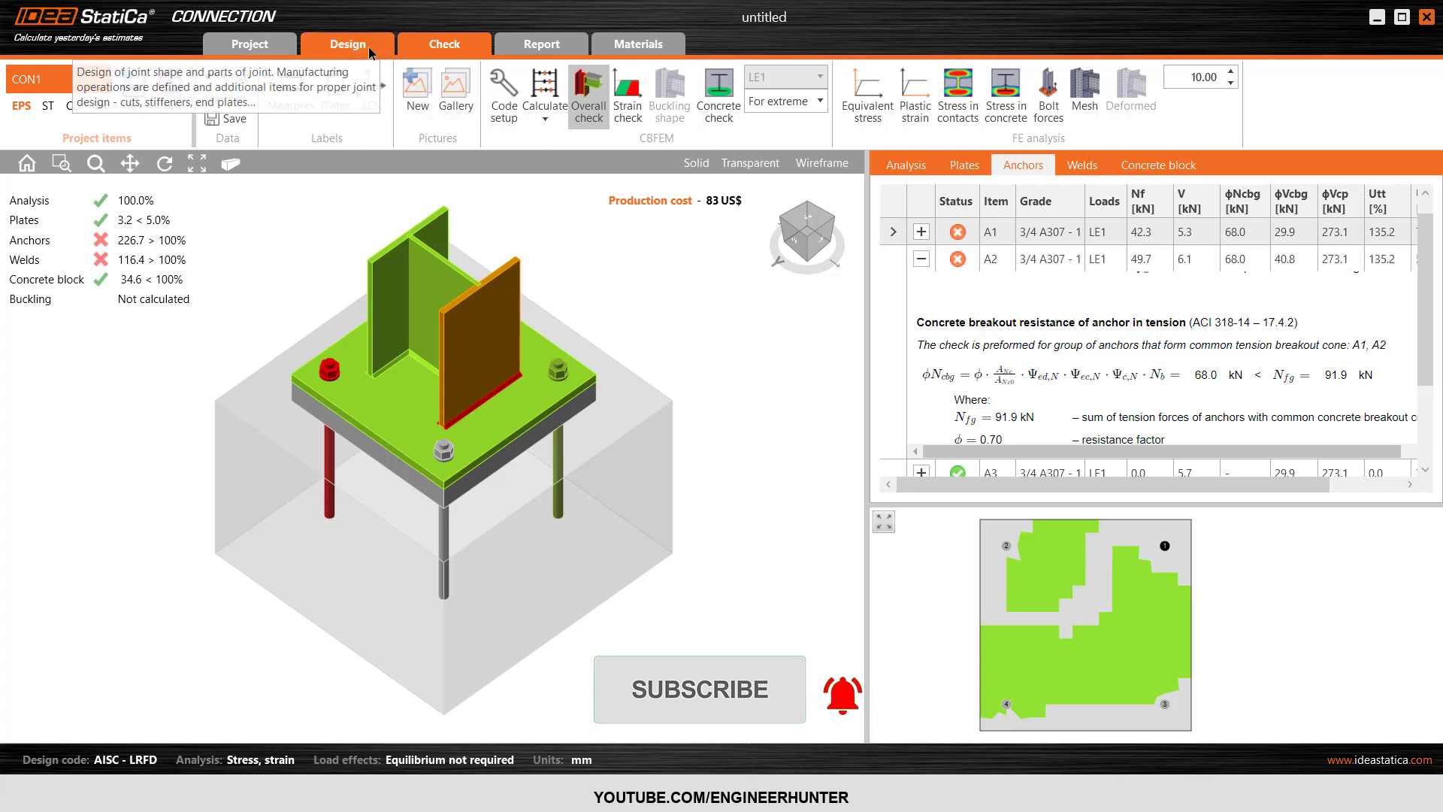
Return to the base plate design, set the foundation block's offset to 300 mm and recalculate the connection
{"action": "scroll", "coordinate": [1139, 530], "scroll_direction": "down", "scroll_amount": 3}
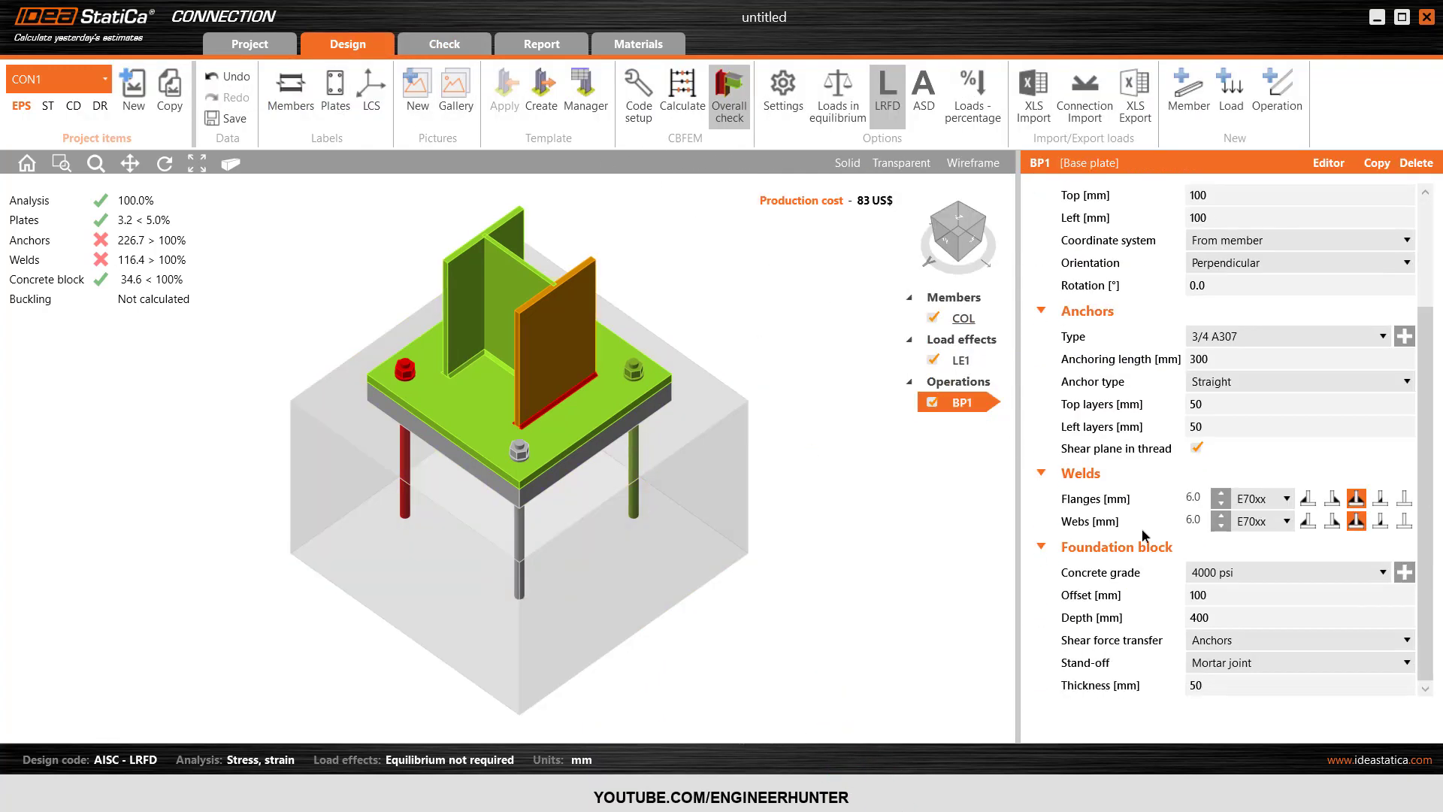
{"action": "left_click", "coordinate": [1225, 595]}
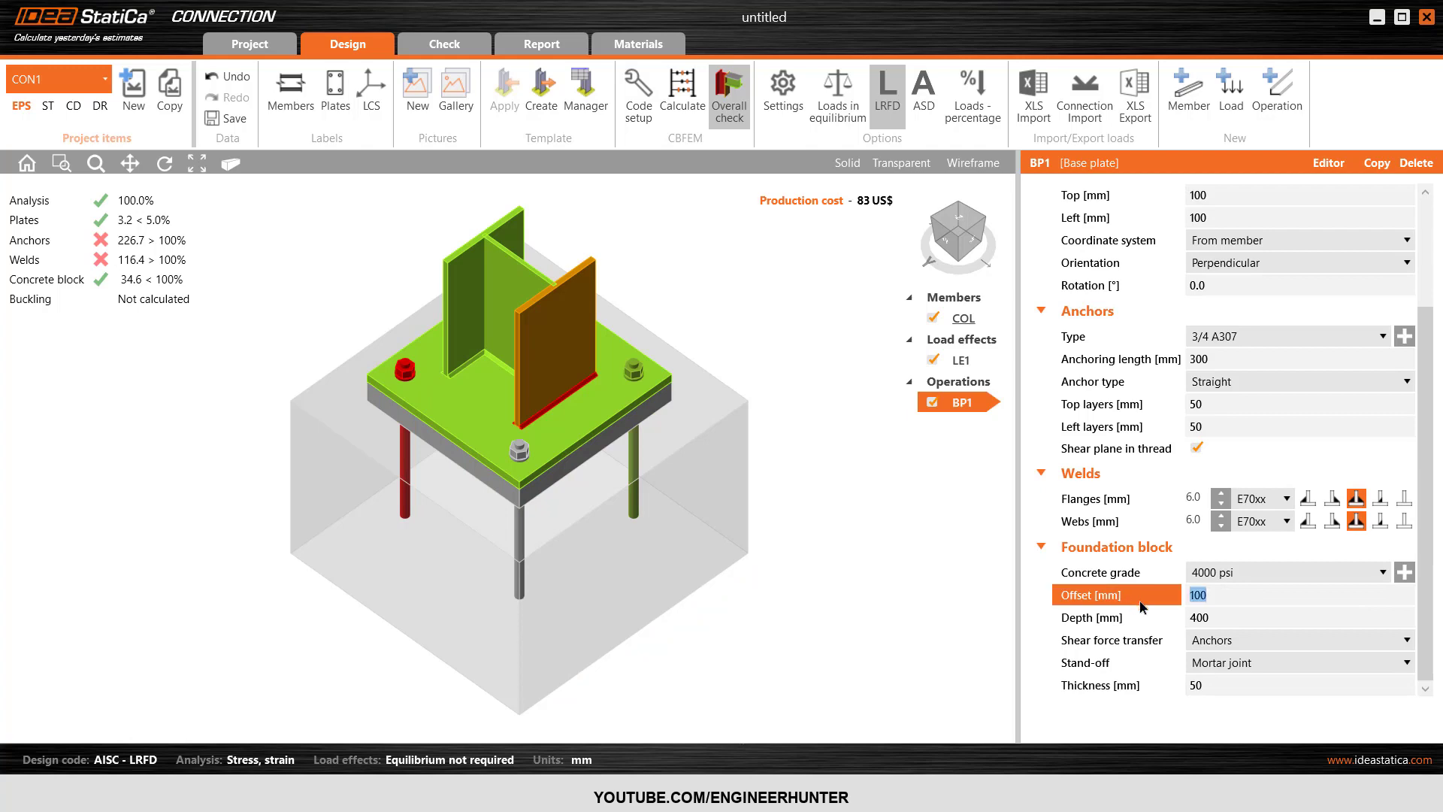
{"action": "type", "text": "300"}
{"action": "key", "text": "Tab"}
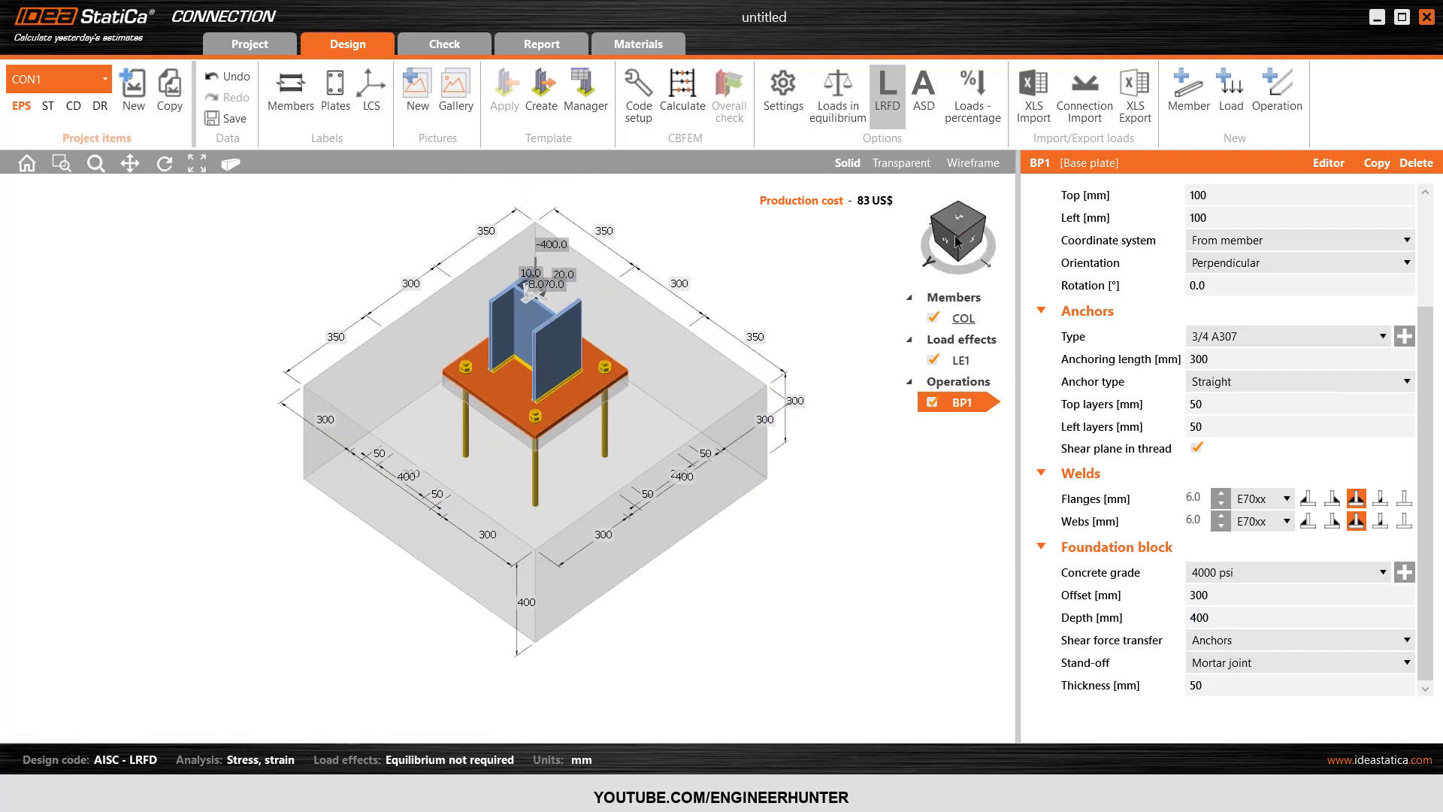
{"action": "scroll", "coordinate": [710, 315], "scroll_direction": "up", "scroll_amount": 3}
{"action": "left_click", "coordinate": [682, 90]}
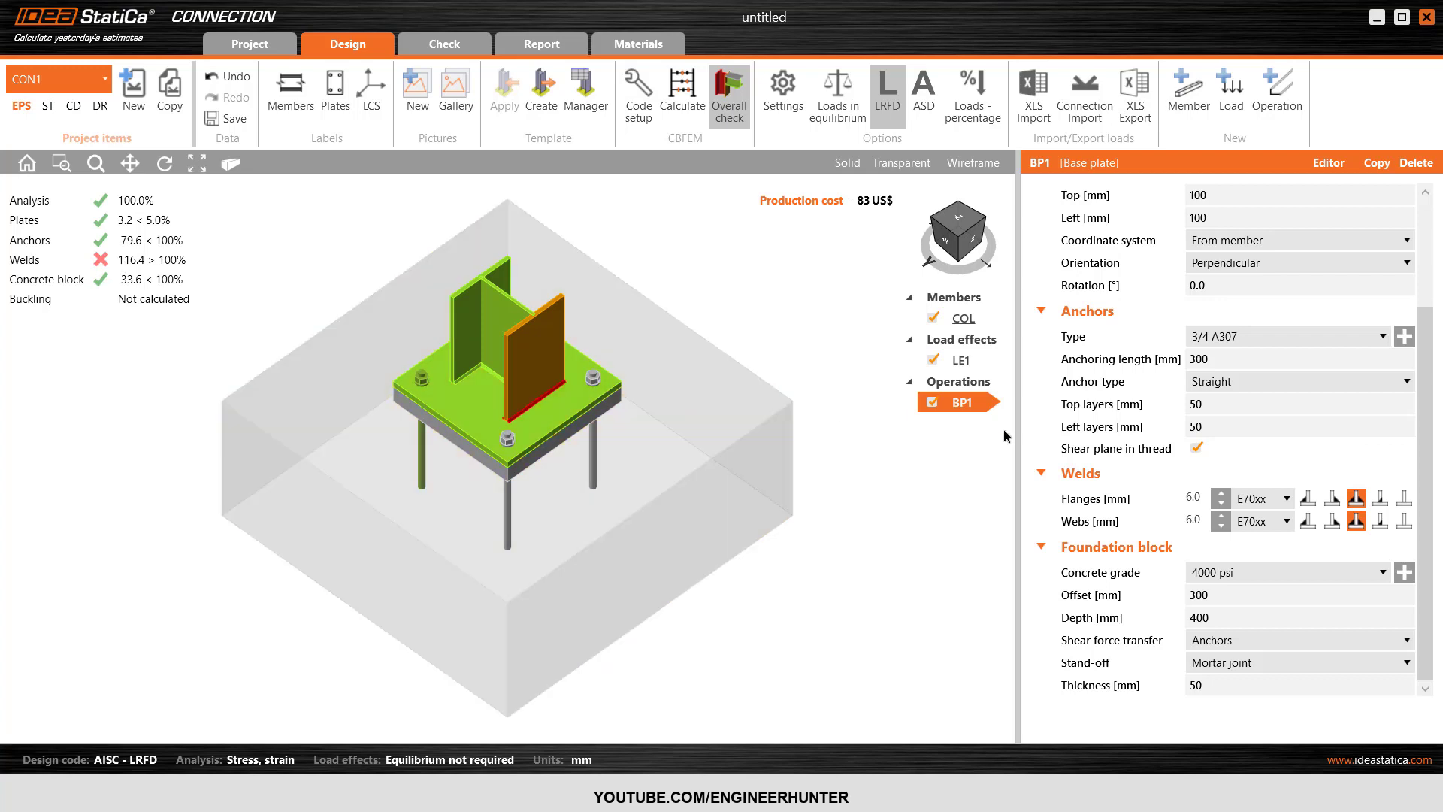
Set the base plate's flange and web weld sizes to 7 mm each and recalculate the connection
{"action": "left_click", "coordinate": [1195, 498]}
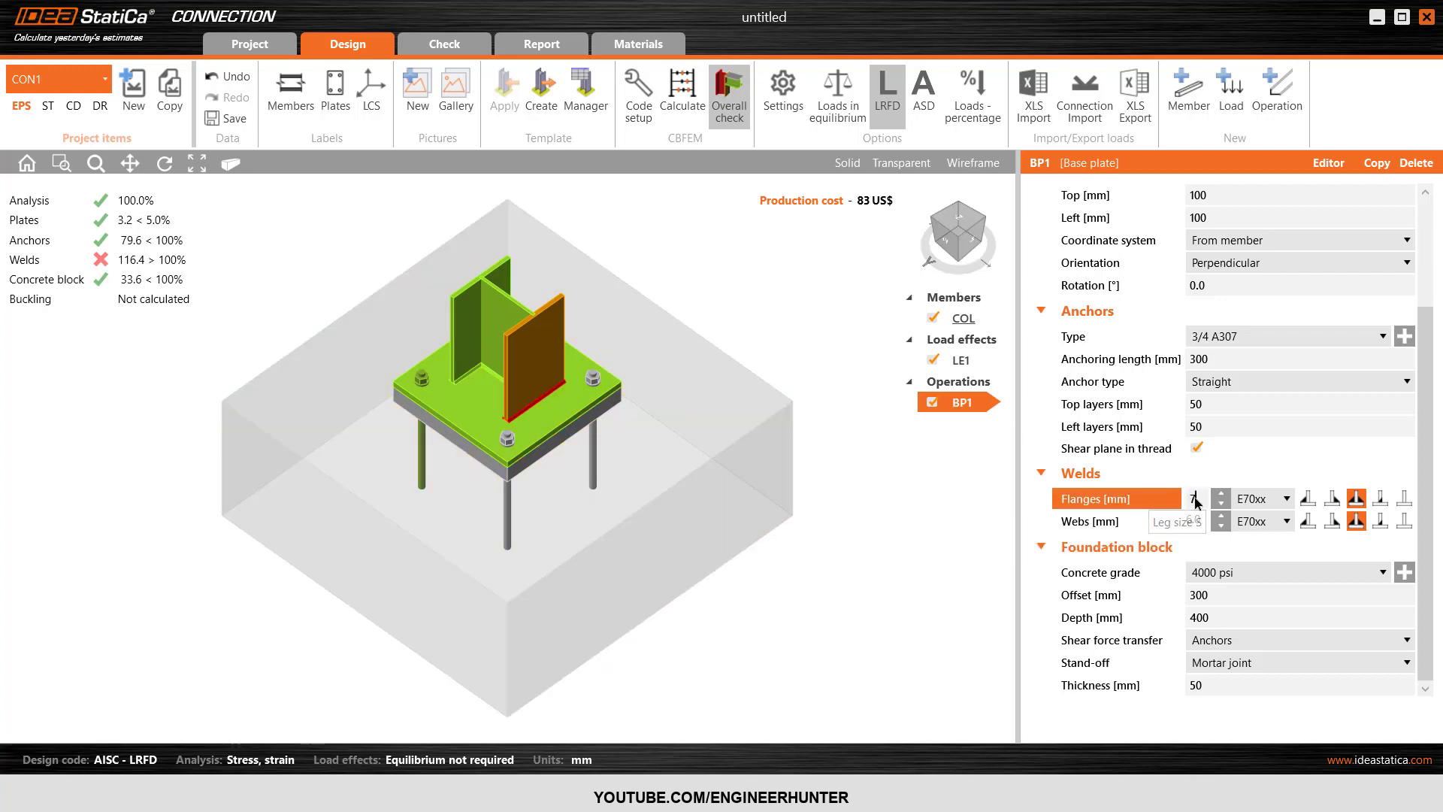
{"action": "type", "text": "7"}
{"action": "key", "text": "Tab"}
{"action": "key", "text": "Tab"}
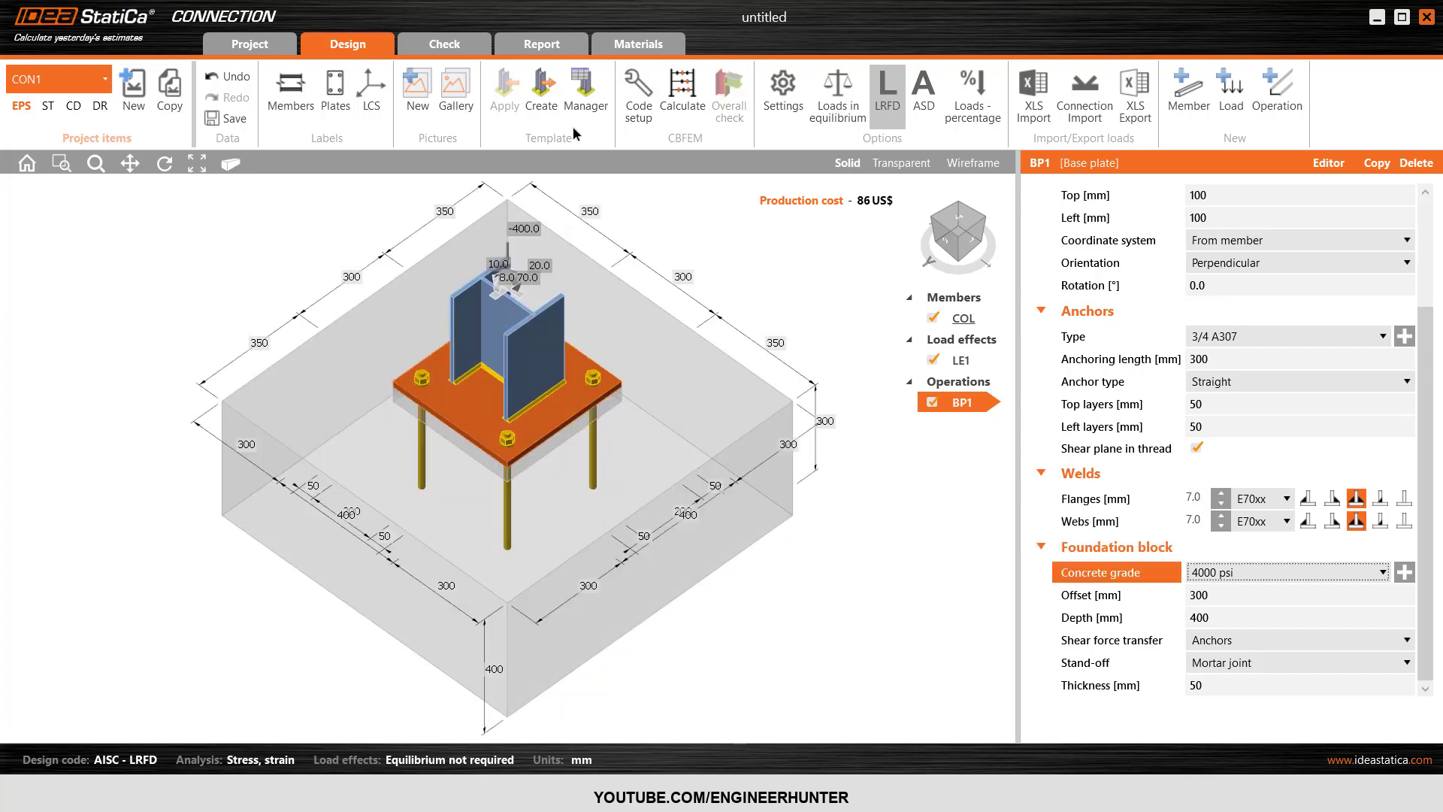
{"action": "left_click", "coordinate": [682, 94]}
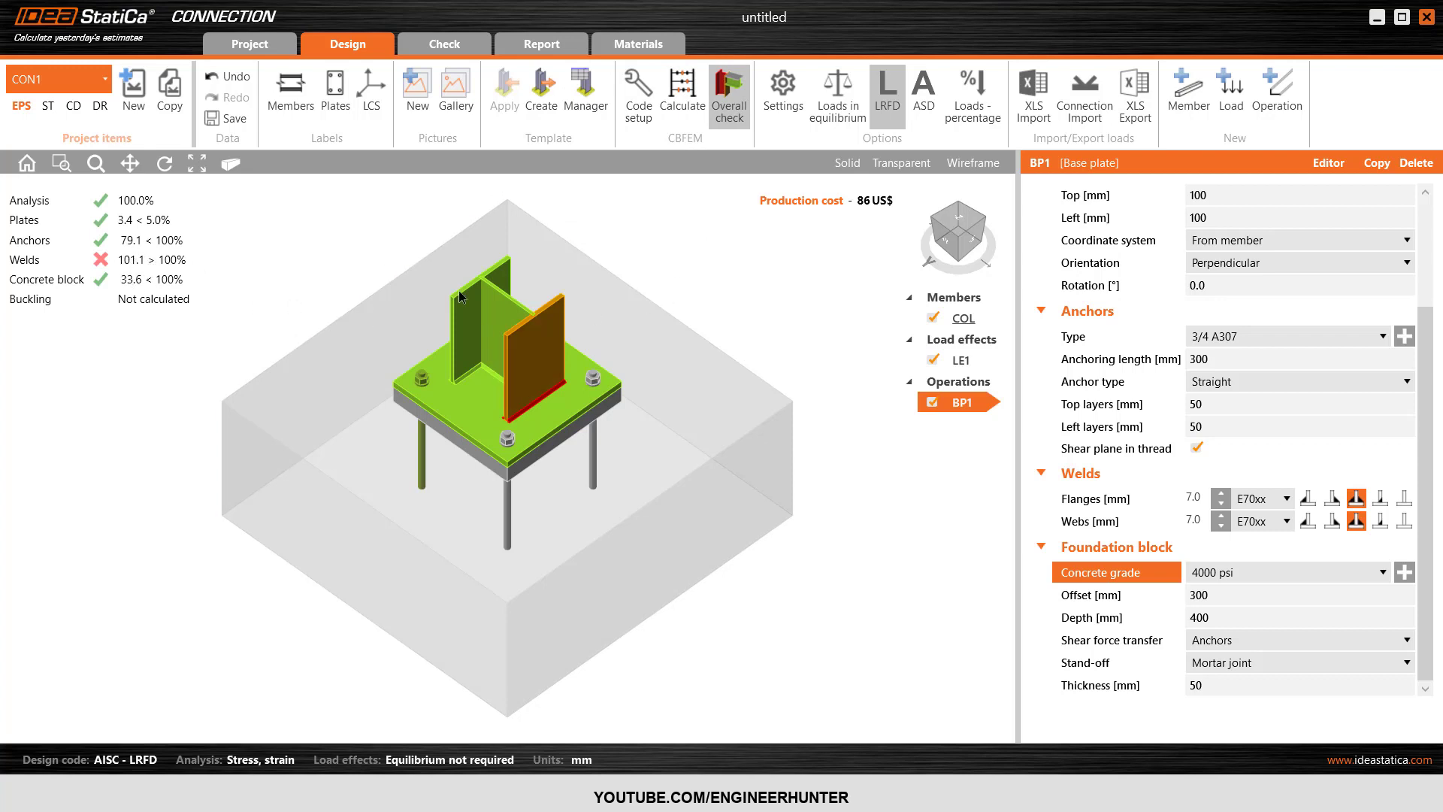
Set the base plate's flange and web weld sizes to 8 mm each and recalculate the connection
{"action": "left_click", "coordinate": [1196, 500]}
{"action": "type", "text": "8"}
{"action": "key", "text": "Tab"}
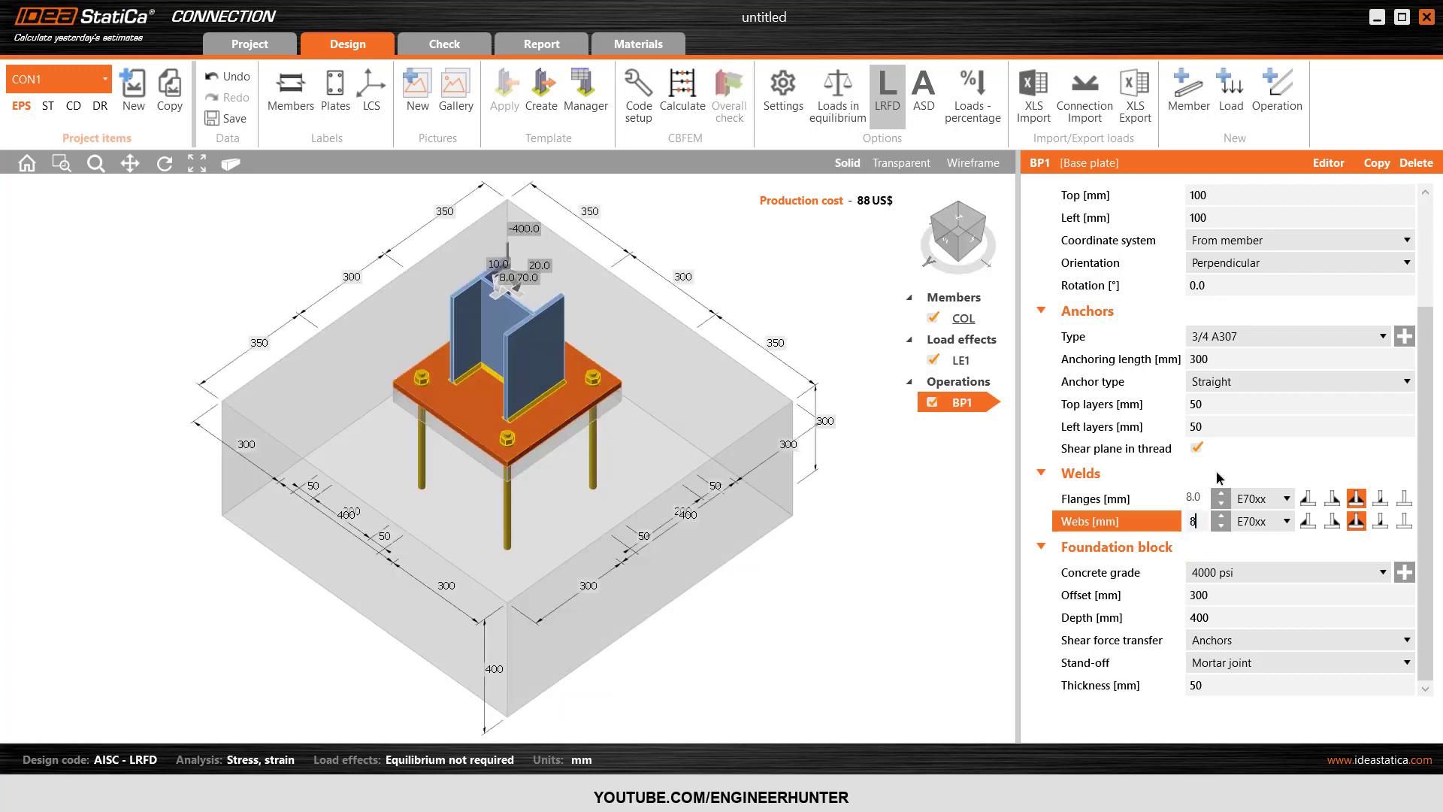
{"action": "key", "text": "Tab"}
{"action": "left_click", "coordinate": [683, 94]}
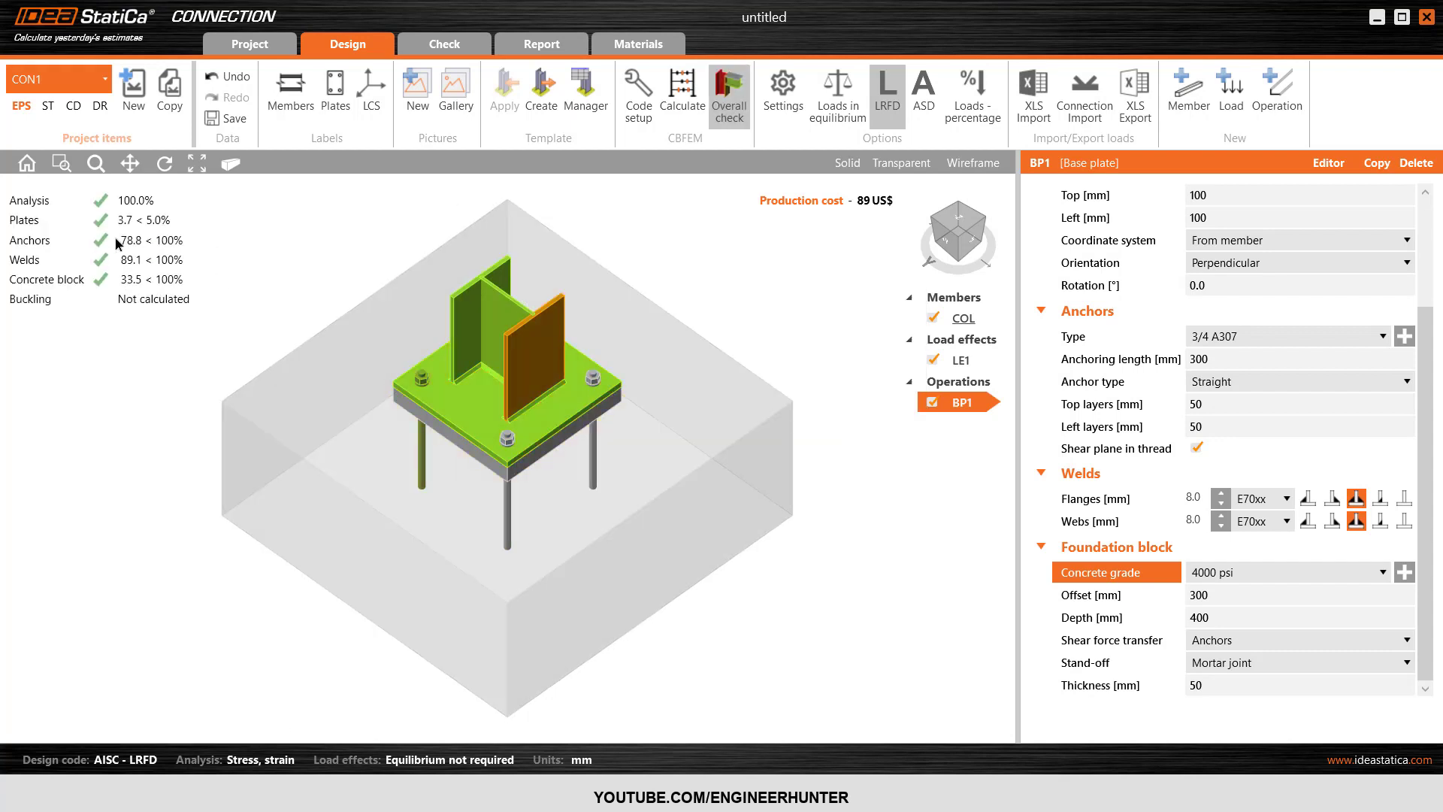
Examine the weld check results for the base plate, comparing throat thickness and leg size of the column flange and web welds
{"action": "left_click", "coordinate": [962, 239]}
{"action": "left_click", "coordinate": [983, 211]}
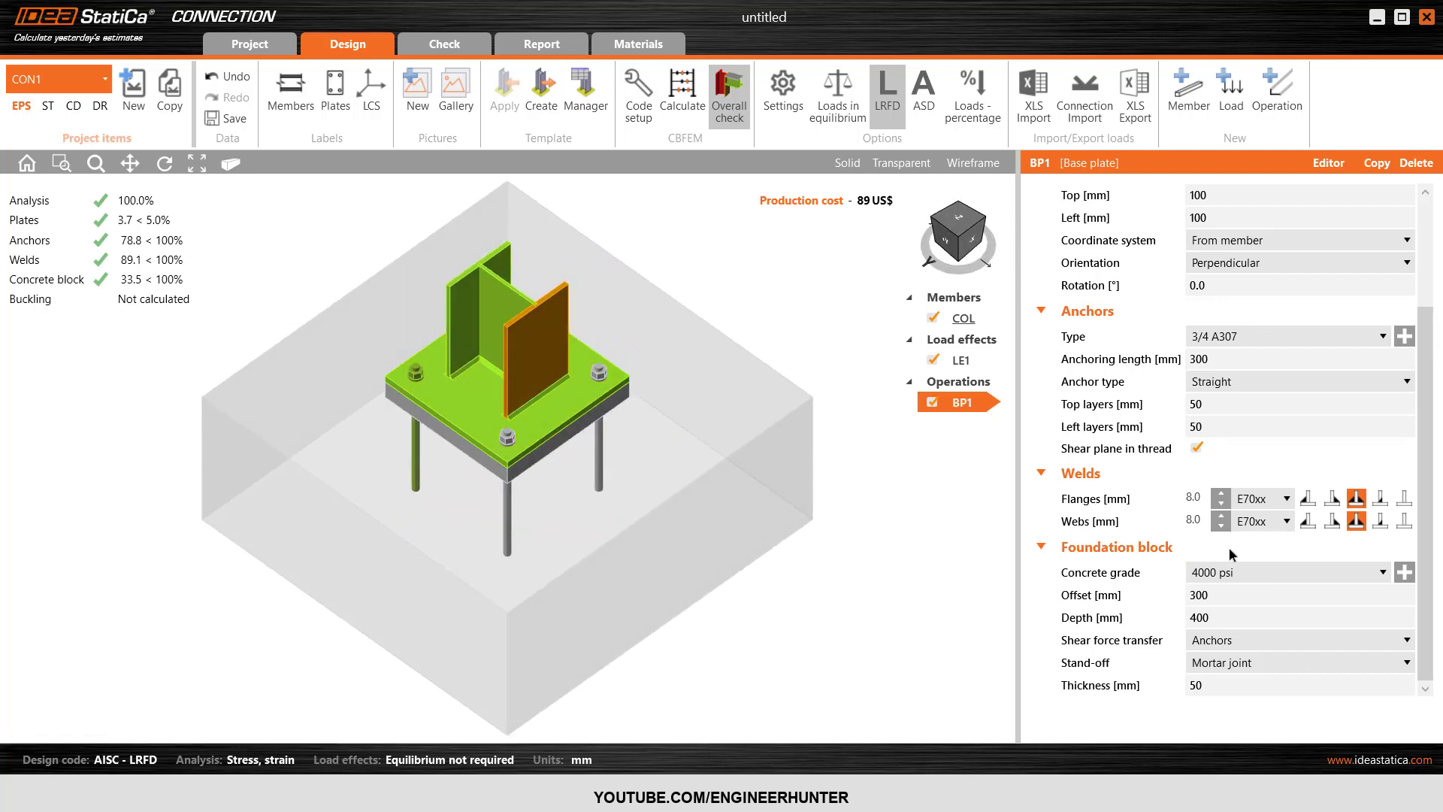
{"action": "left_click", "coordinate": [1194, 500]}
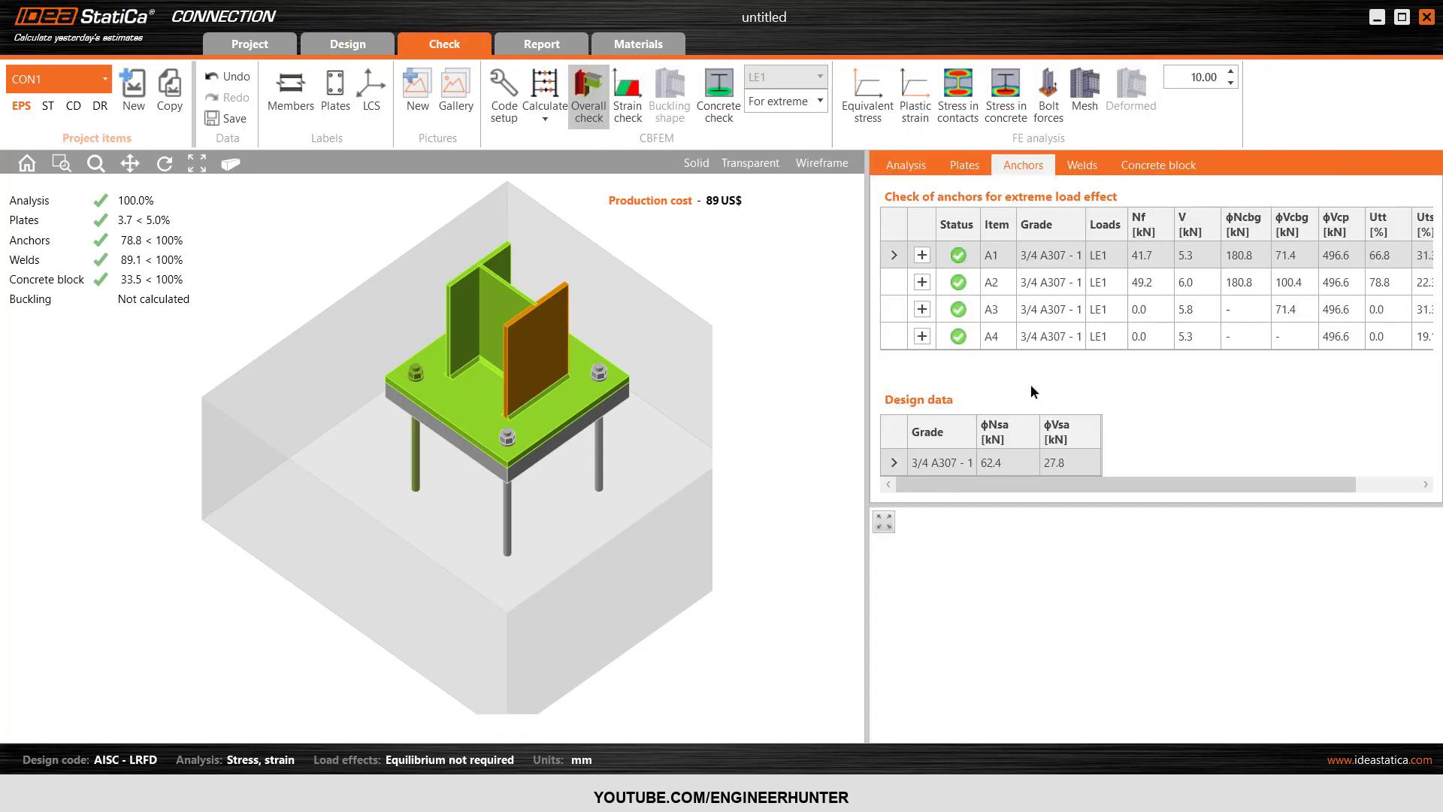
{"action": "left_click", "coordinate": [1069, 168]}
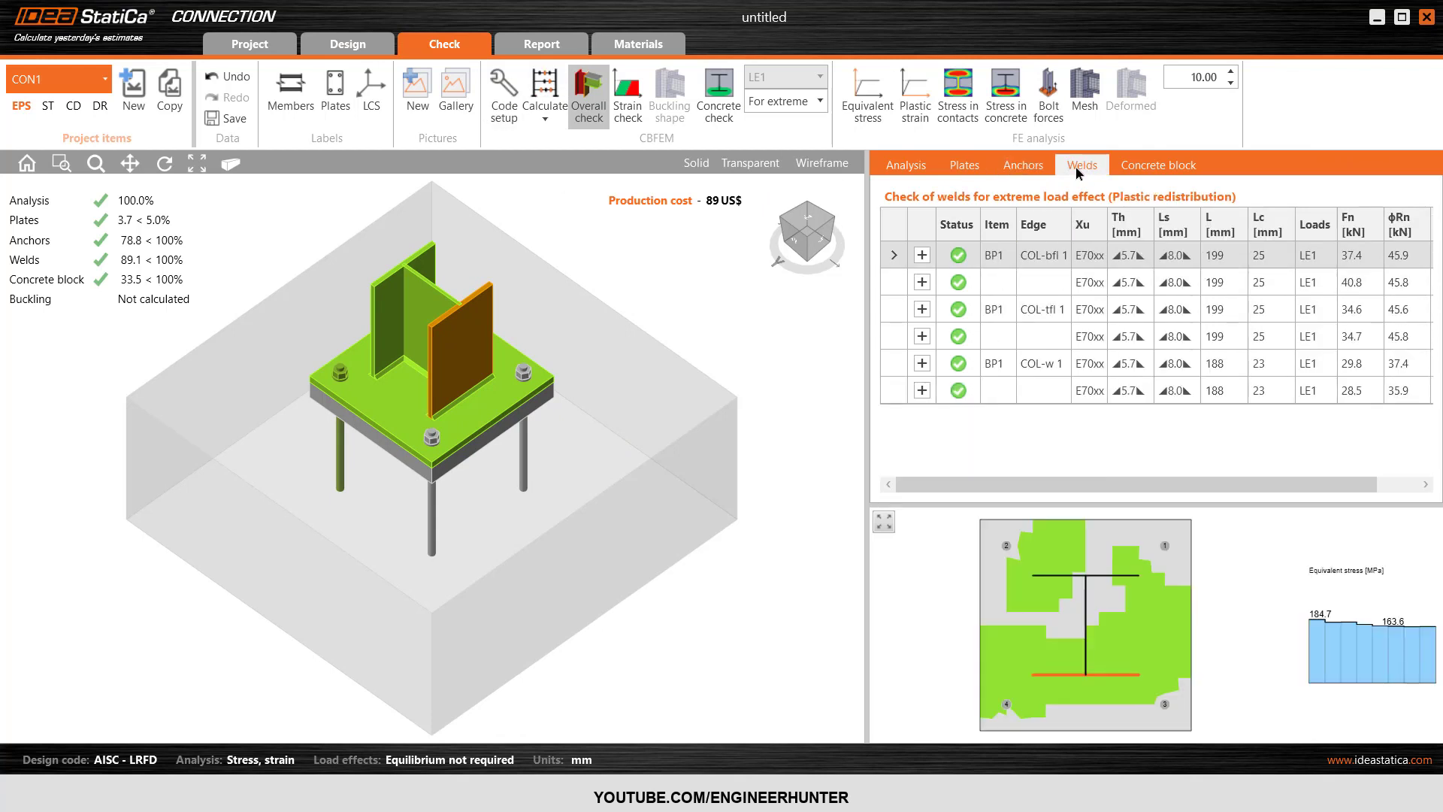
{"action": "left_click", "coordinate": [1165, 309]}
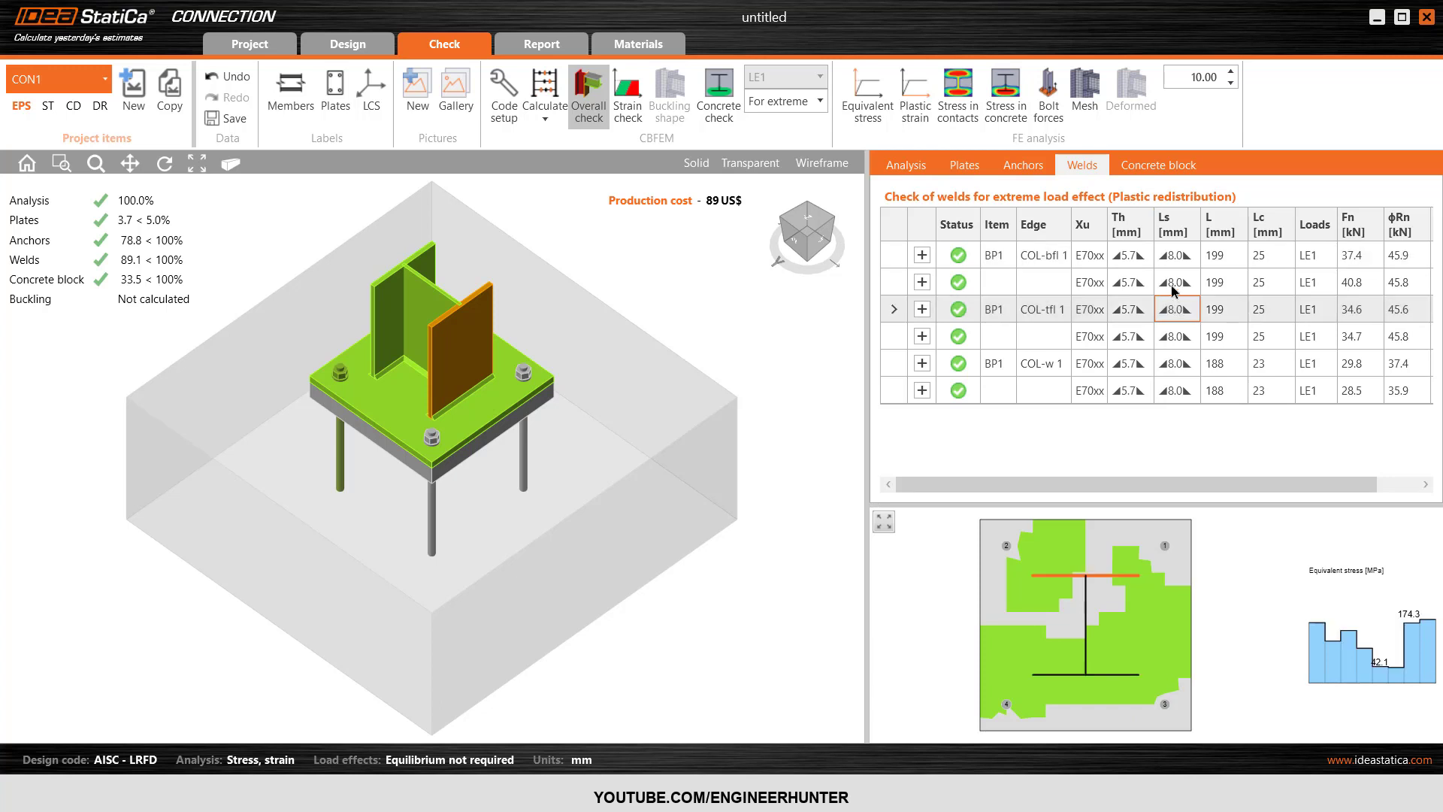
{"action": "left_click", "coordinate": [1168, 256]}
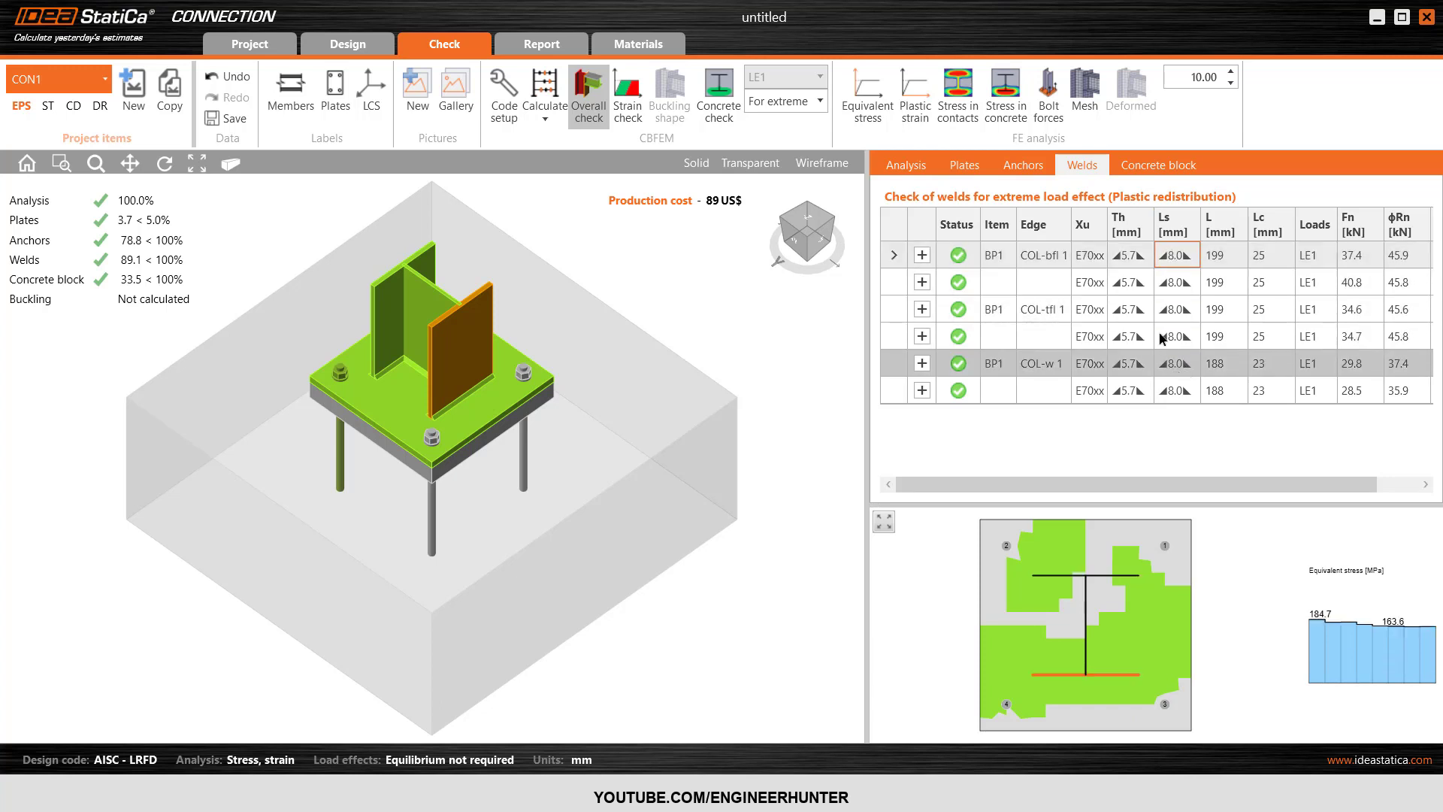
{"action": "left_click", "coordinate": [1178, 256]}
{"action": "left_click", "coordinate": [1125, 256]}
{"action": "left_click", "coordinate": [1170, 257]}
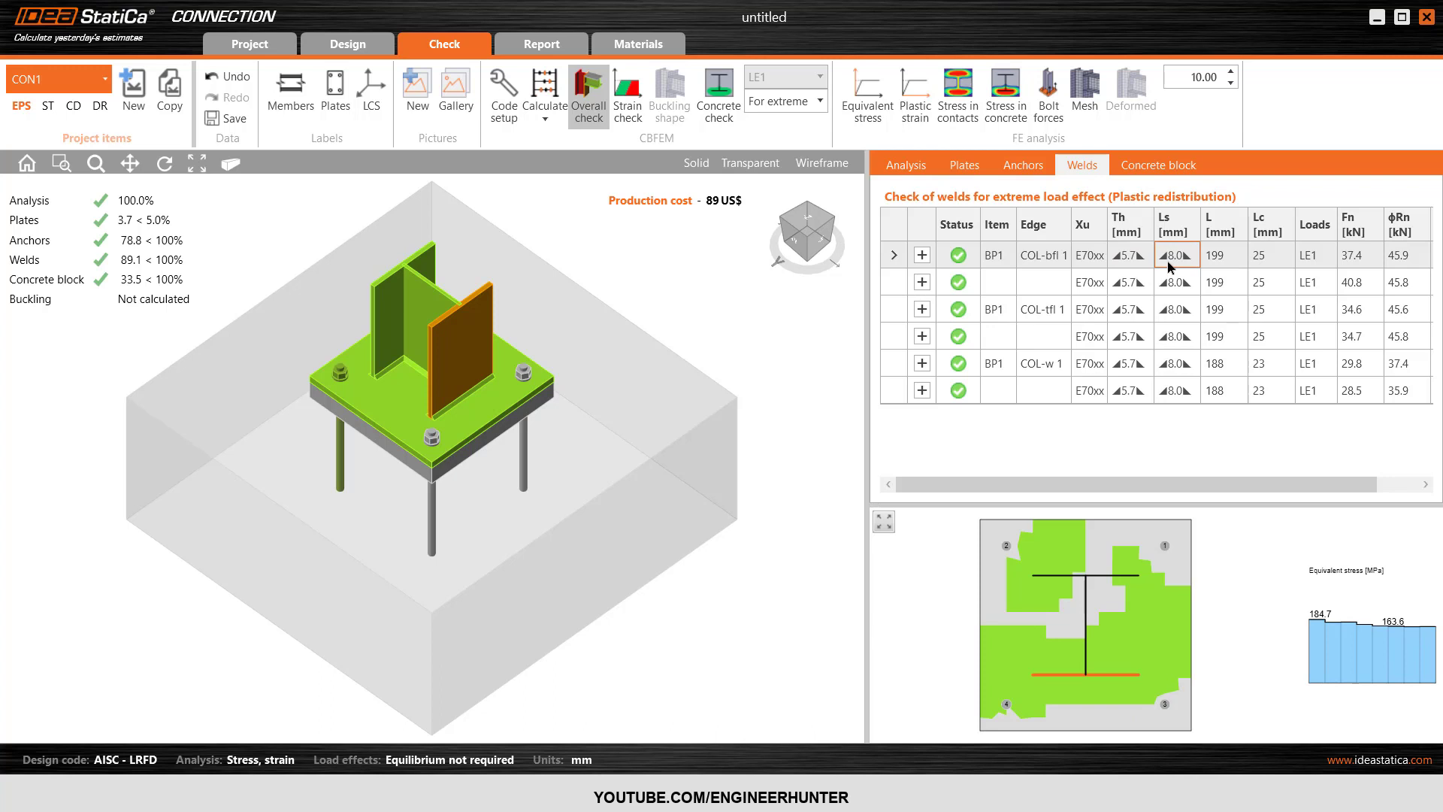
{"action": "left_click", "coordinate": [1130, 258]}
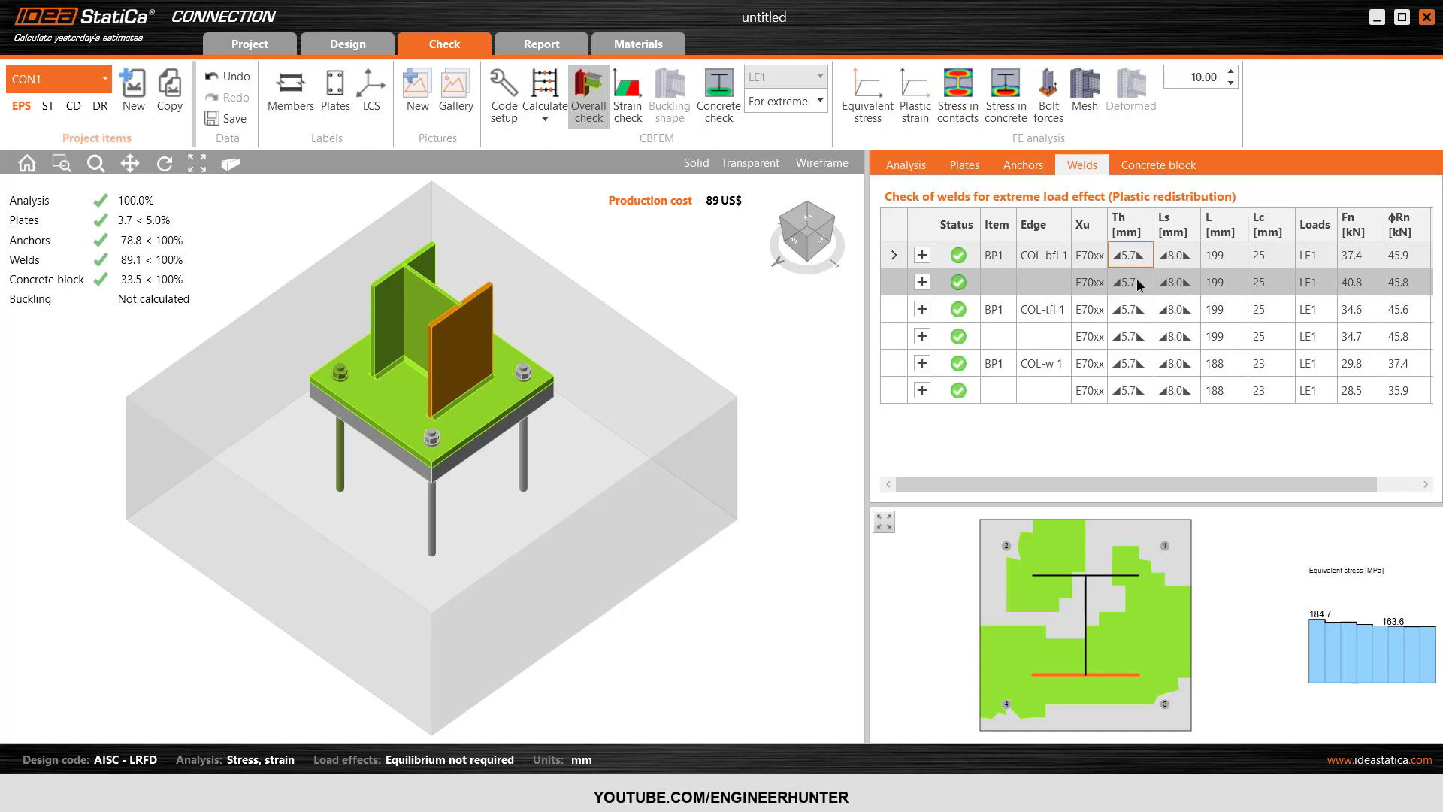
Return to the base plate design and set its flange and web weld sizes to 6 mm each
{"action": "left_click", "coordinate": [354, 47]}
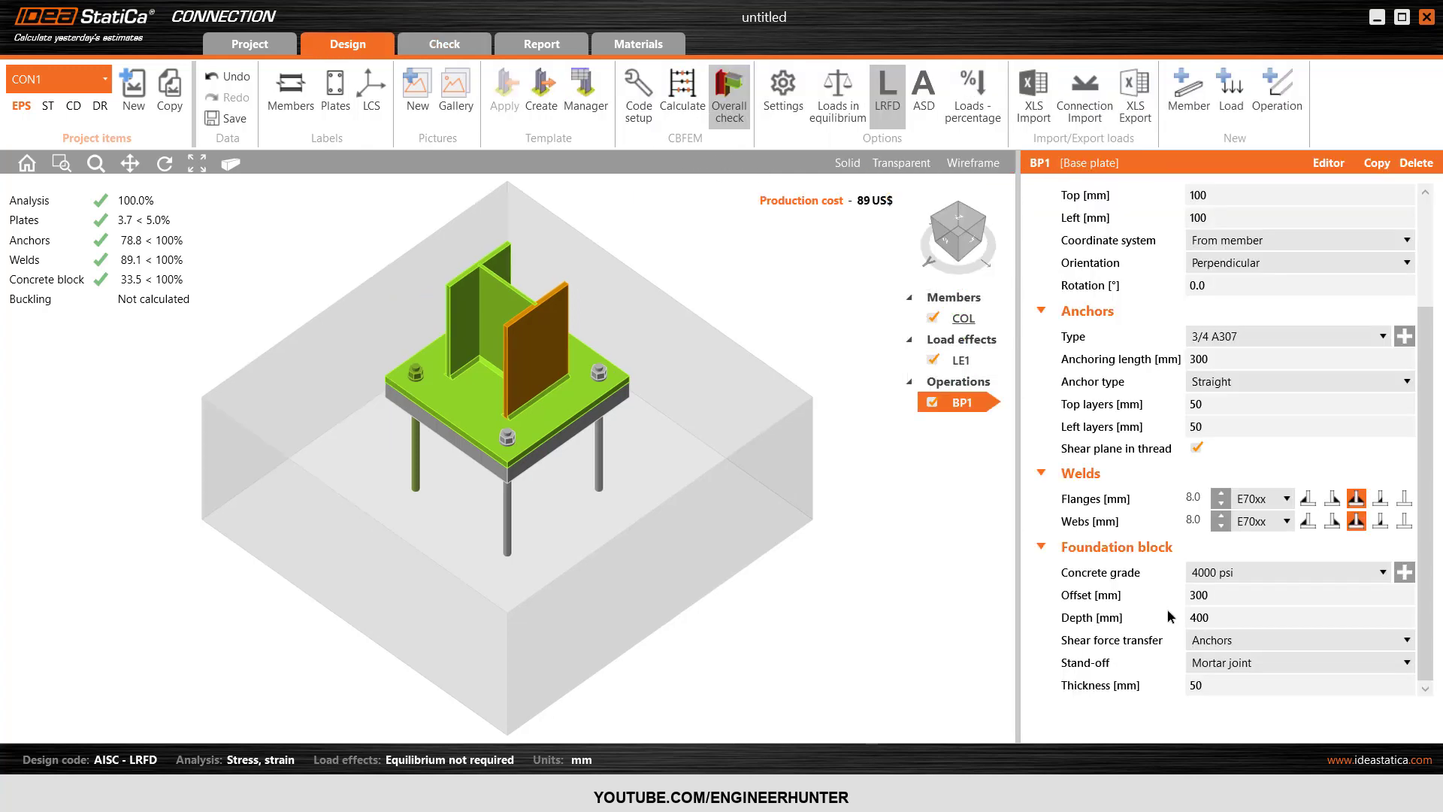
{"action": "left_click", "coordinate": [1195, 499]}
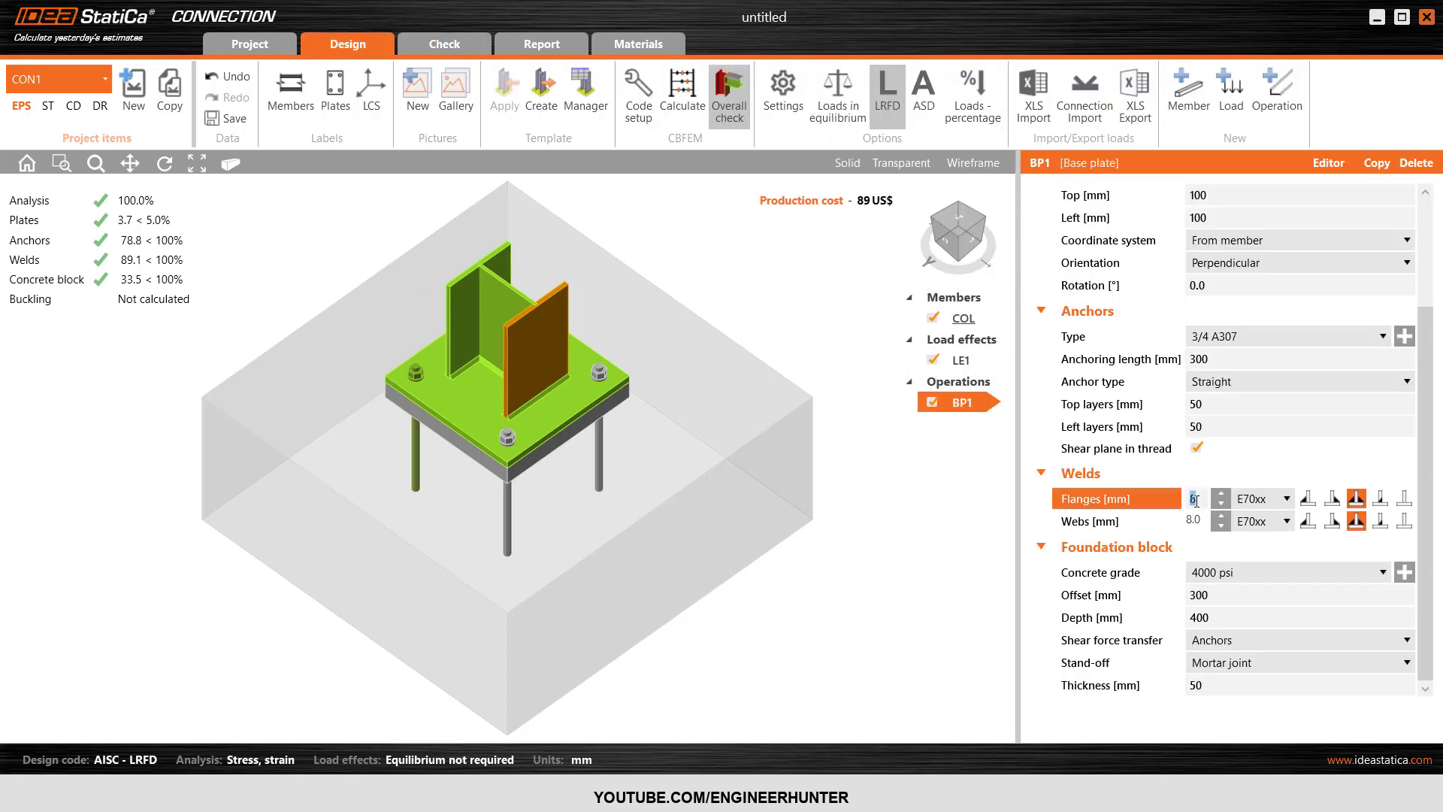
{"action": "type", "text": "6"}
{"action": "key", "text": "Return"}
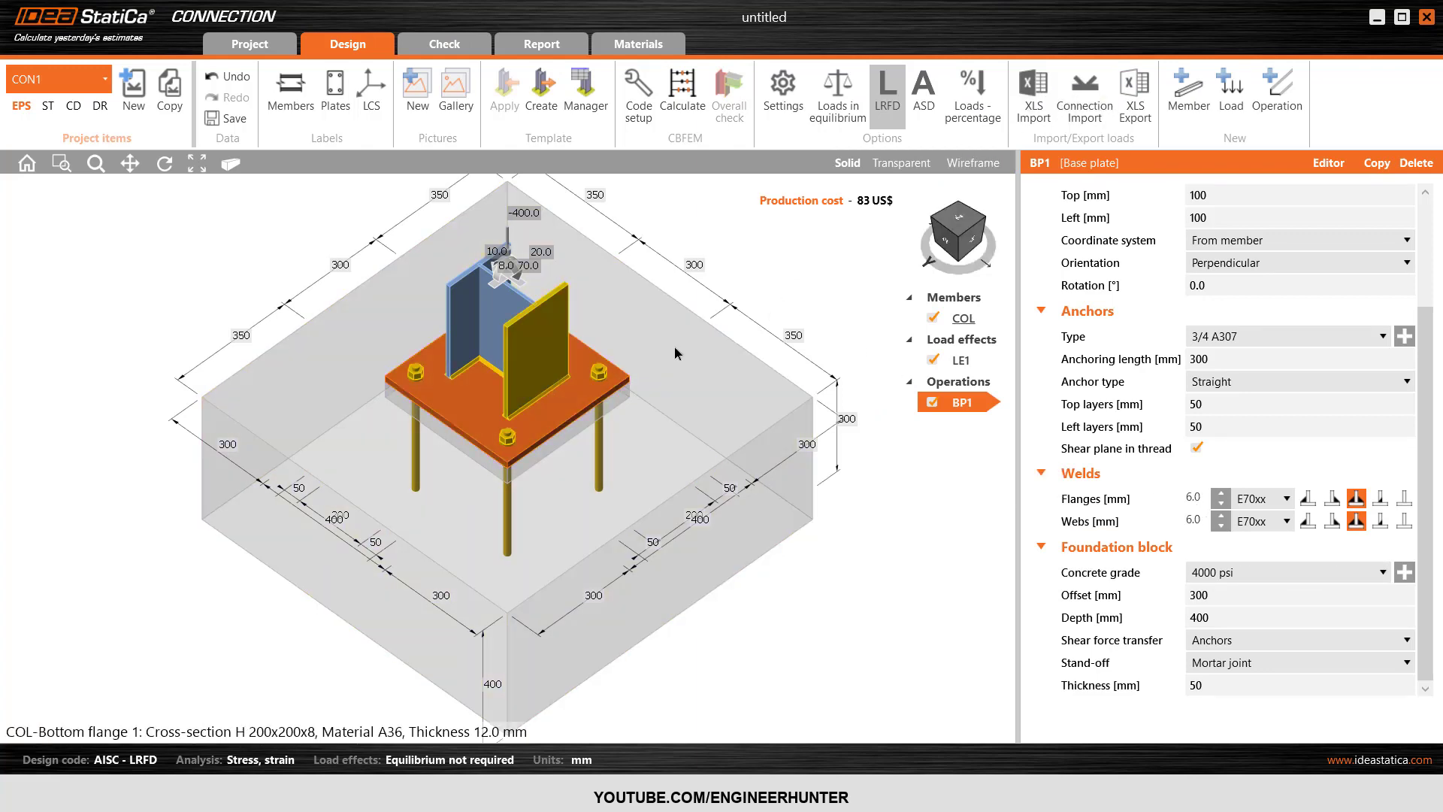
Add a Wideners operation with triangular plates between the column and base plate, and set the plate thickness to 10 mm
{"action": "left_click", "coordinate": [1277, 94]}
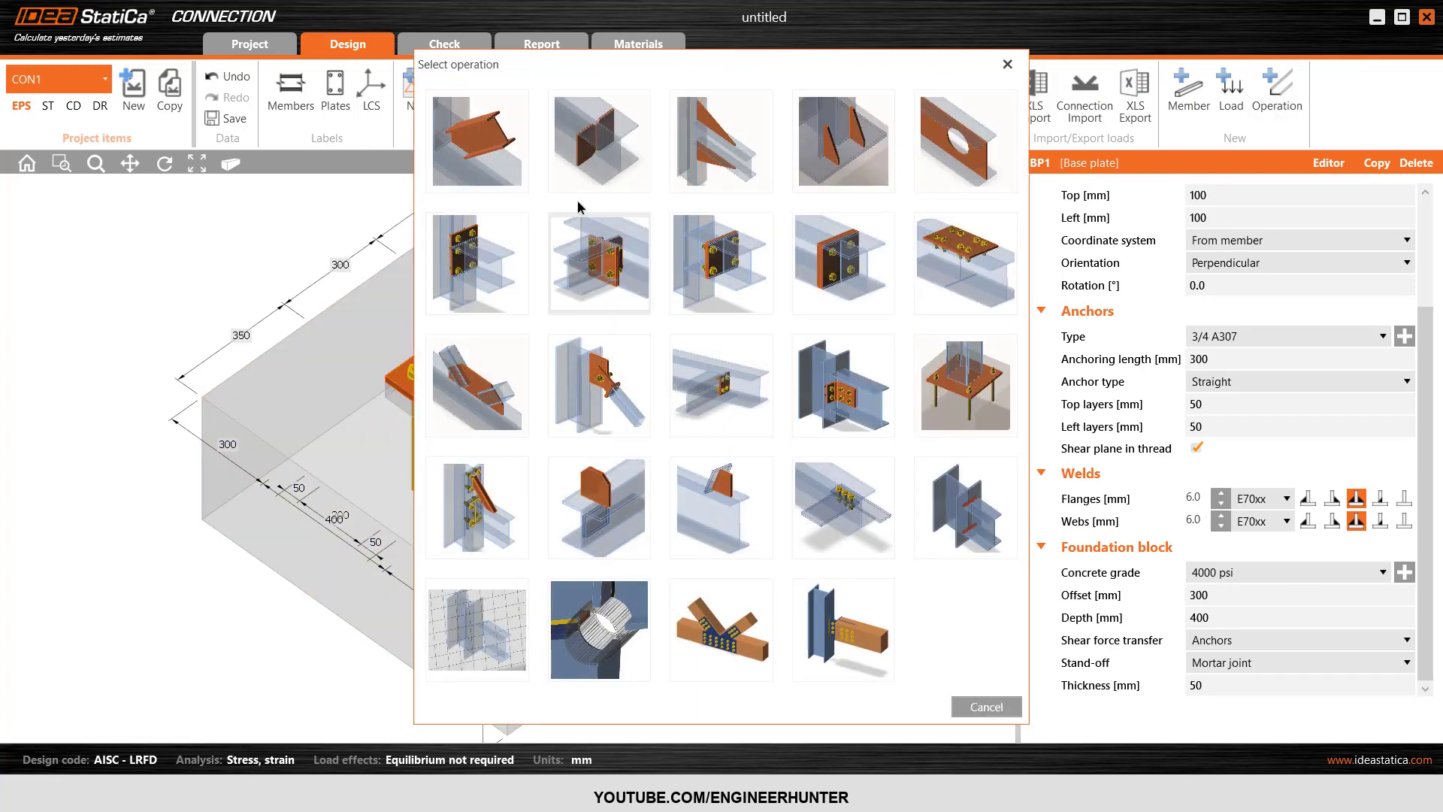
{"action": "left_click", "coordinate": [714, 134]}
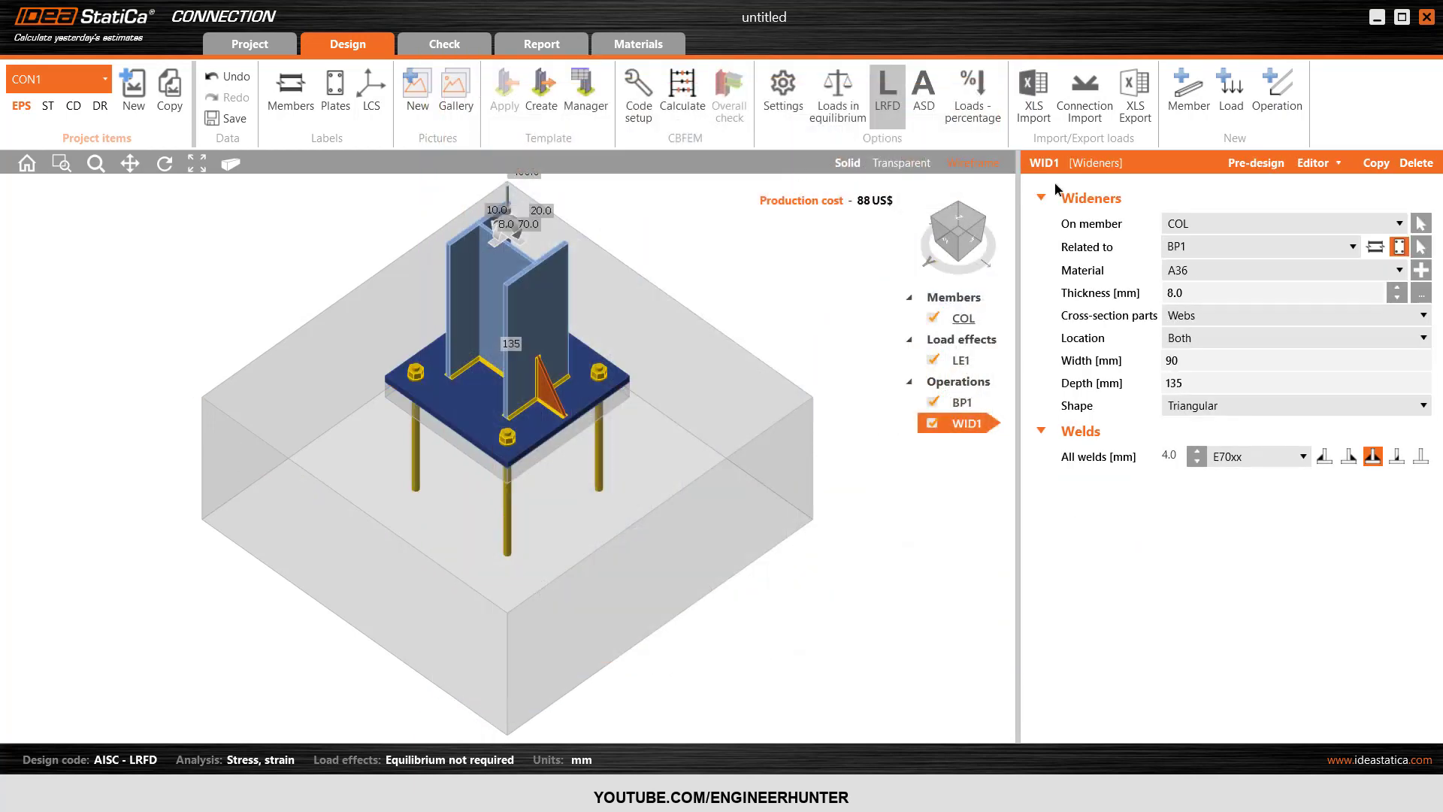
{"action": "left_click_drag", "start_coordinate": [948, 248], "coordinate": [1141, 242]}
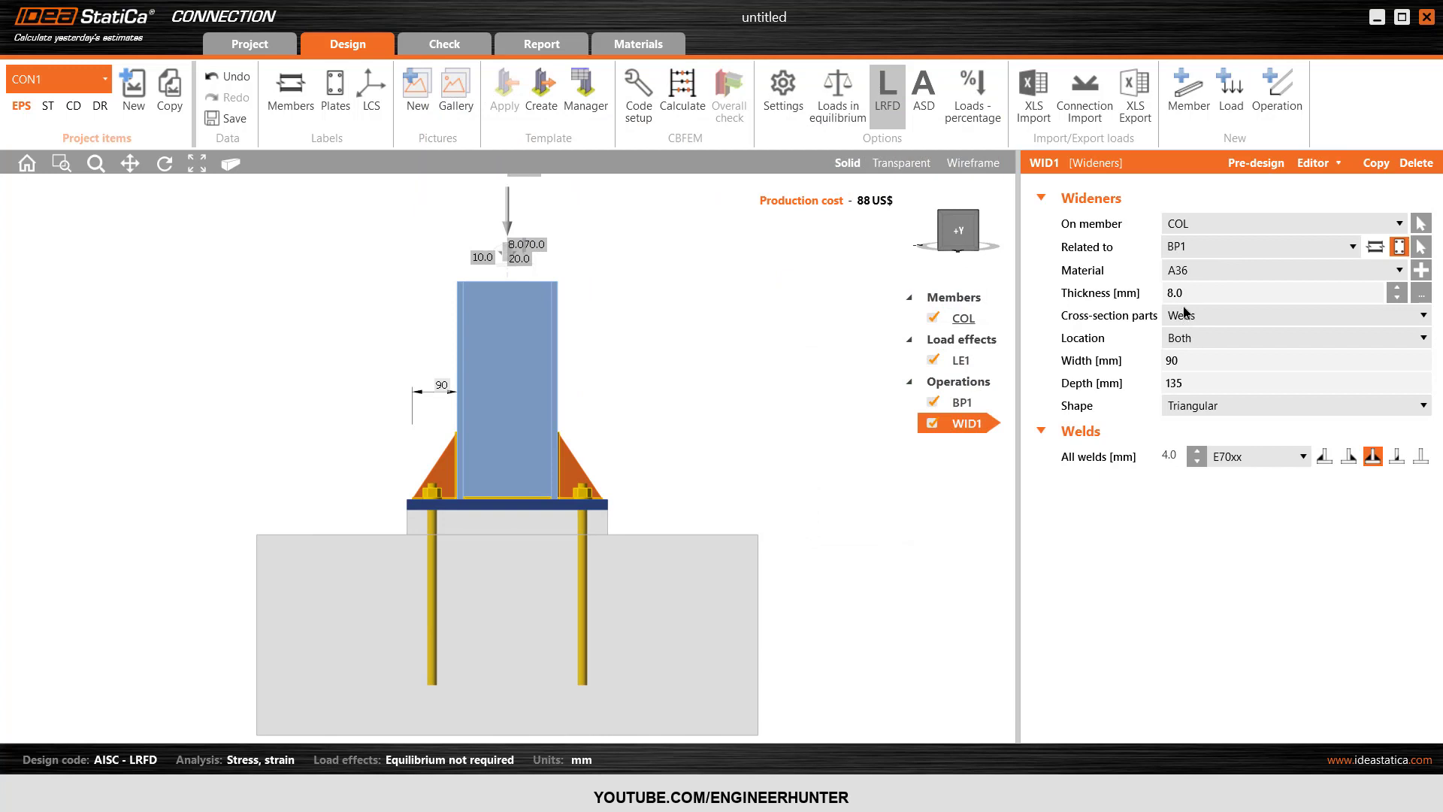
{"action": "left_click", "coordinate": [1135, 287]}
{"action": "type", "text": "10"}
{"action": "key", "text": "Tab"}
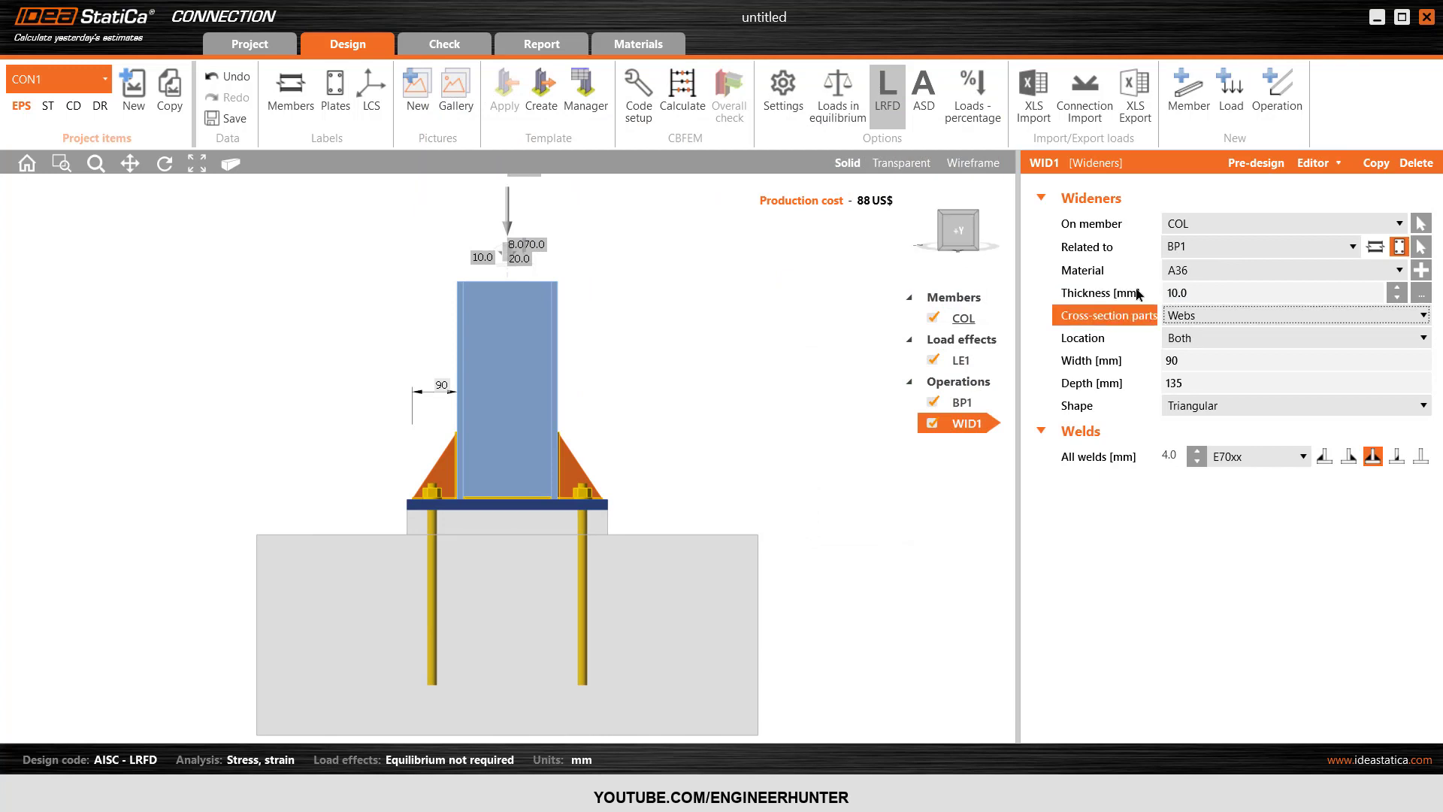
Set the triangular wideners' width and depth to 100 mm each
{"action": "left_click", "coordinate": [1203, 359]}
{"action": "type", "text": "100"}
{"action": "key", "text": "Tab"}
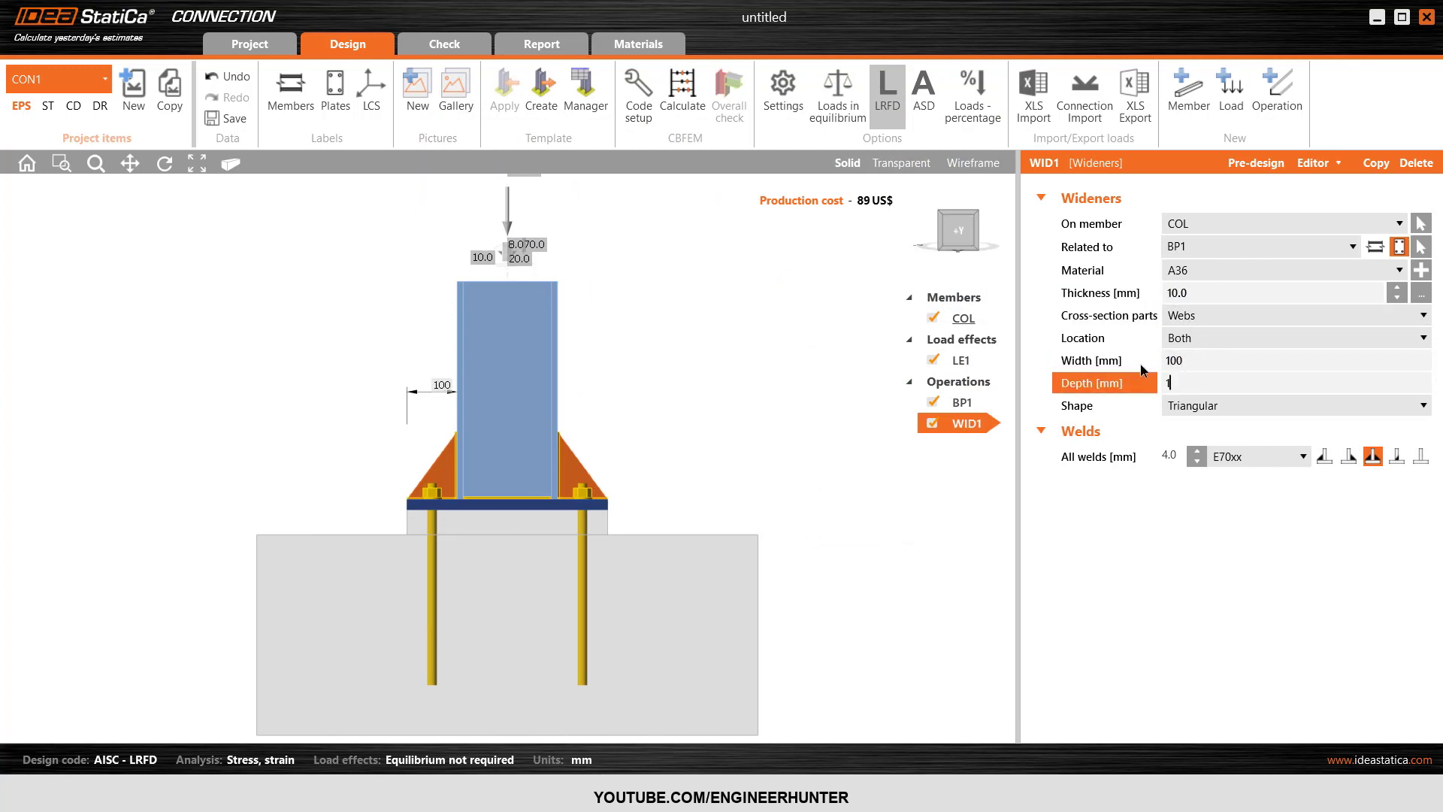
{"action": "type", "text": "100"}
{"action": "key", "text": "Tab"}
Set all widener welds to 6 mm and recalculate the connection
{"action": "left_click", "coordinate": [1171, 456]}
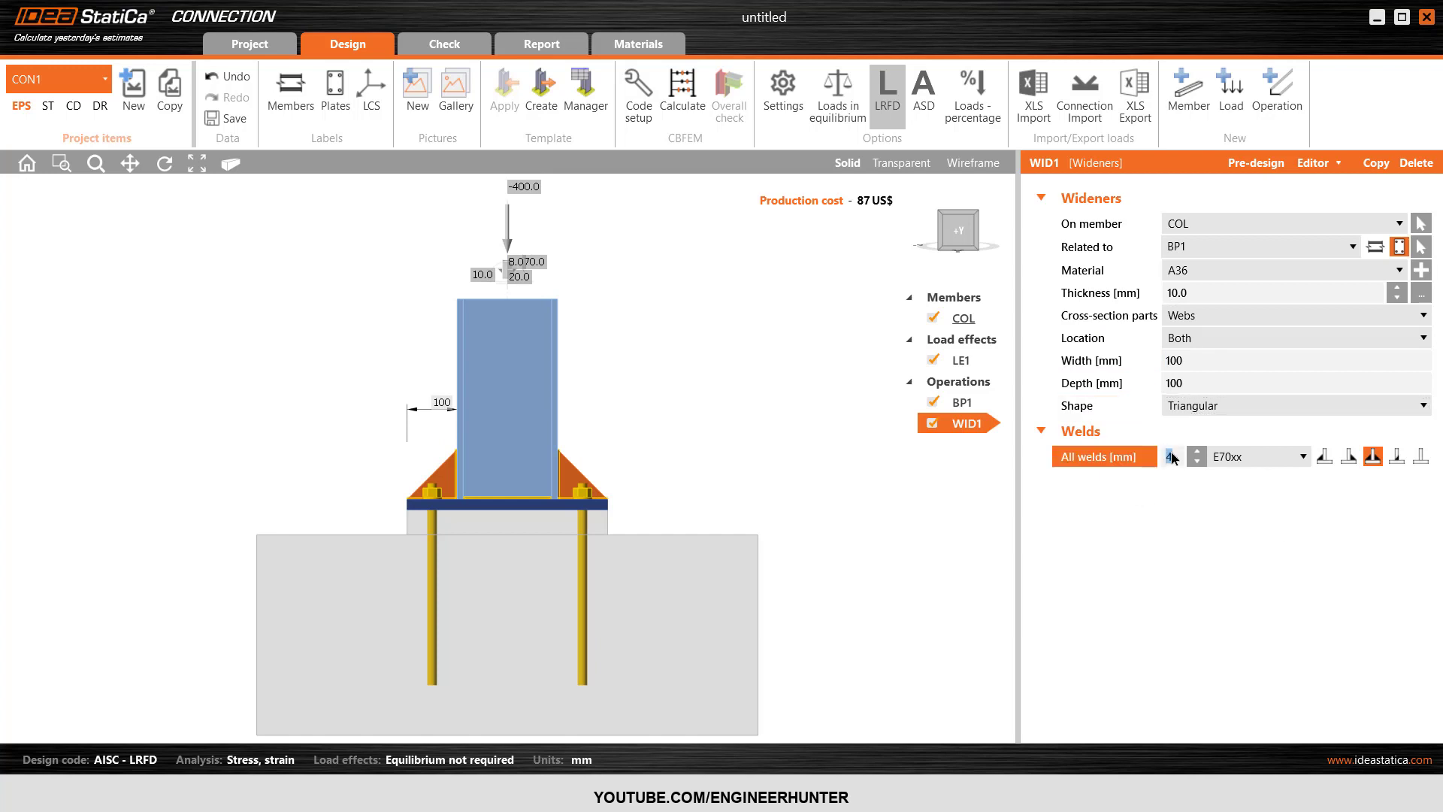
{"action": "type", "text": "6"}
{"action": "key", "text": "Tab"}
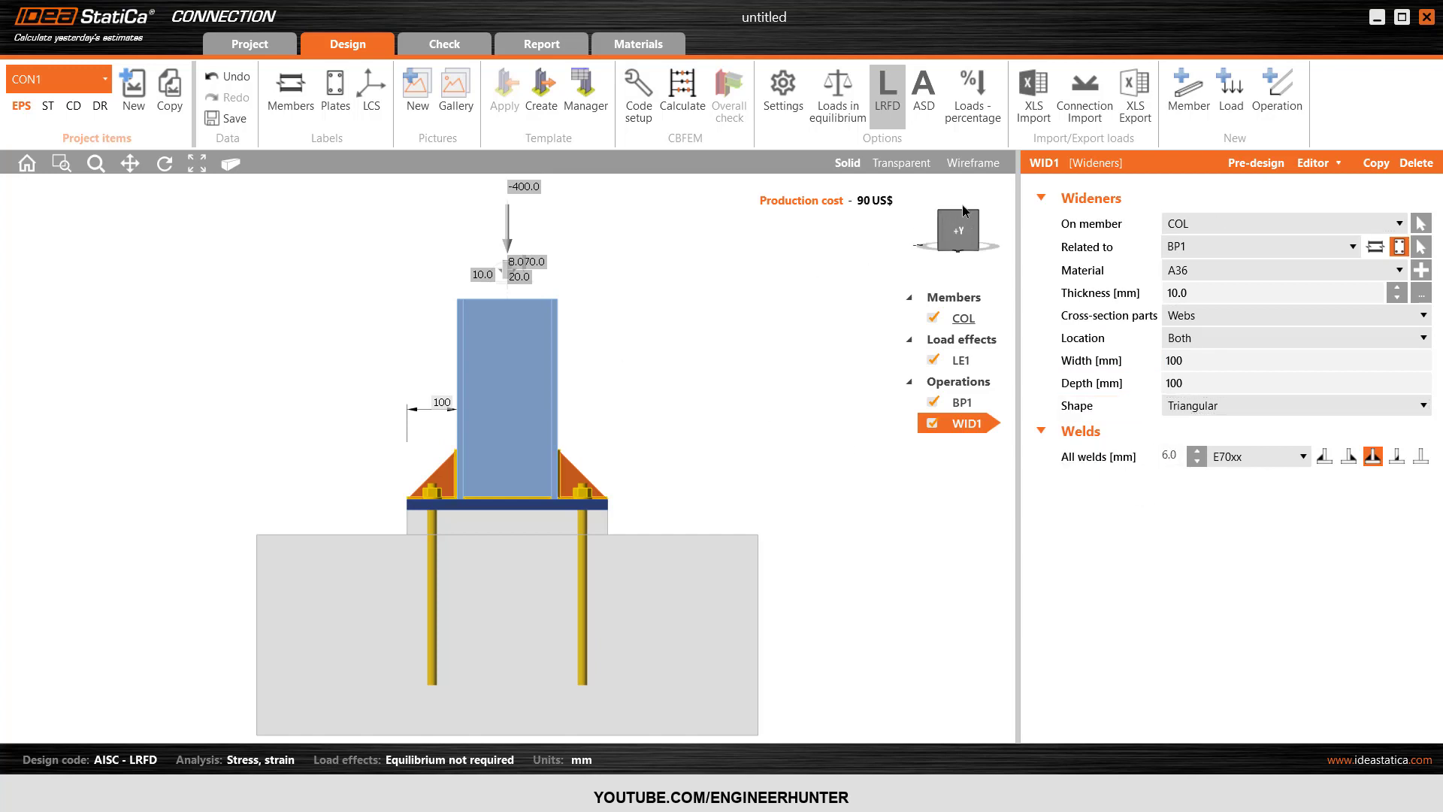
{"action": "left_click_drag", "start_coordinate": [966, 213], "coordinate": [980, 223]}
{"action": "left_click", "coordinate": [980, 220]}
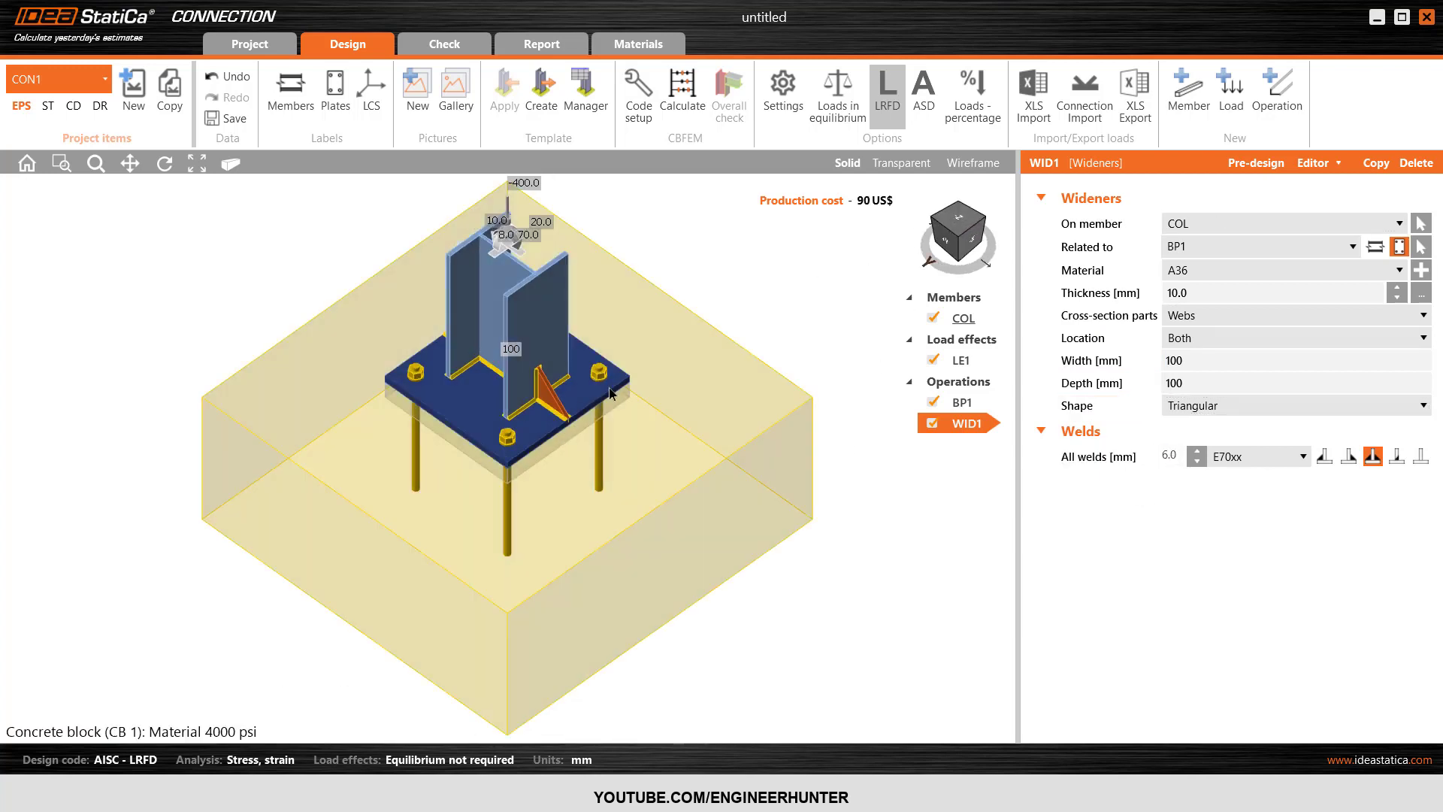
{"action": "left_click", "coordinate": [686, 123]}
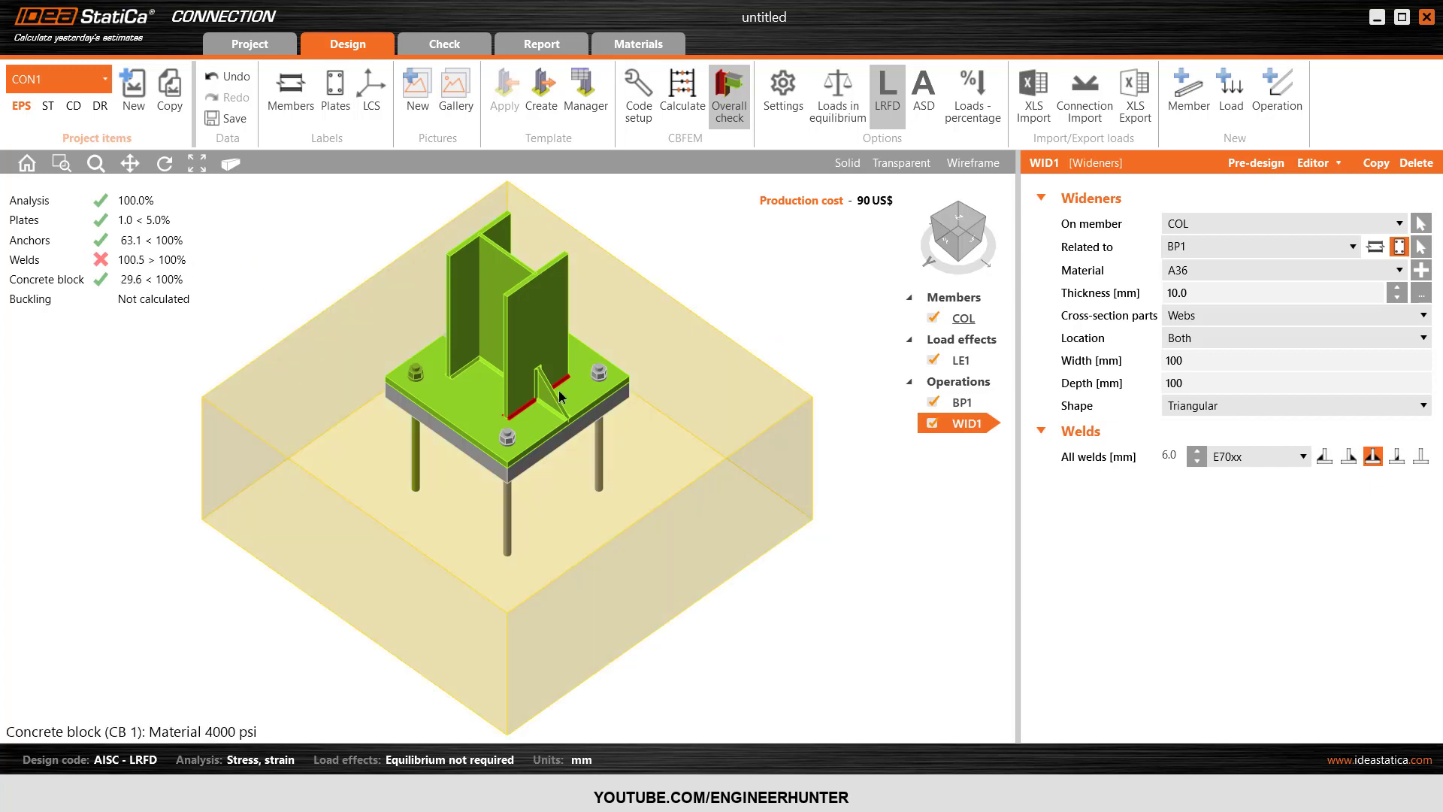
Inspect the stiffened base plate from several angles and review its weld, concrete block and analysis check results
{"action": "left_click", "coordinate": [965, 236]}
{"action": "left_click", "coordinate": [963, 239]}
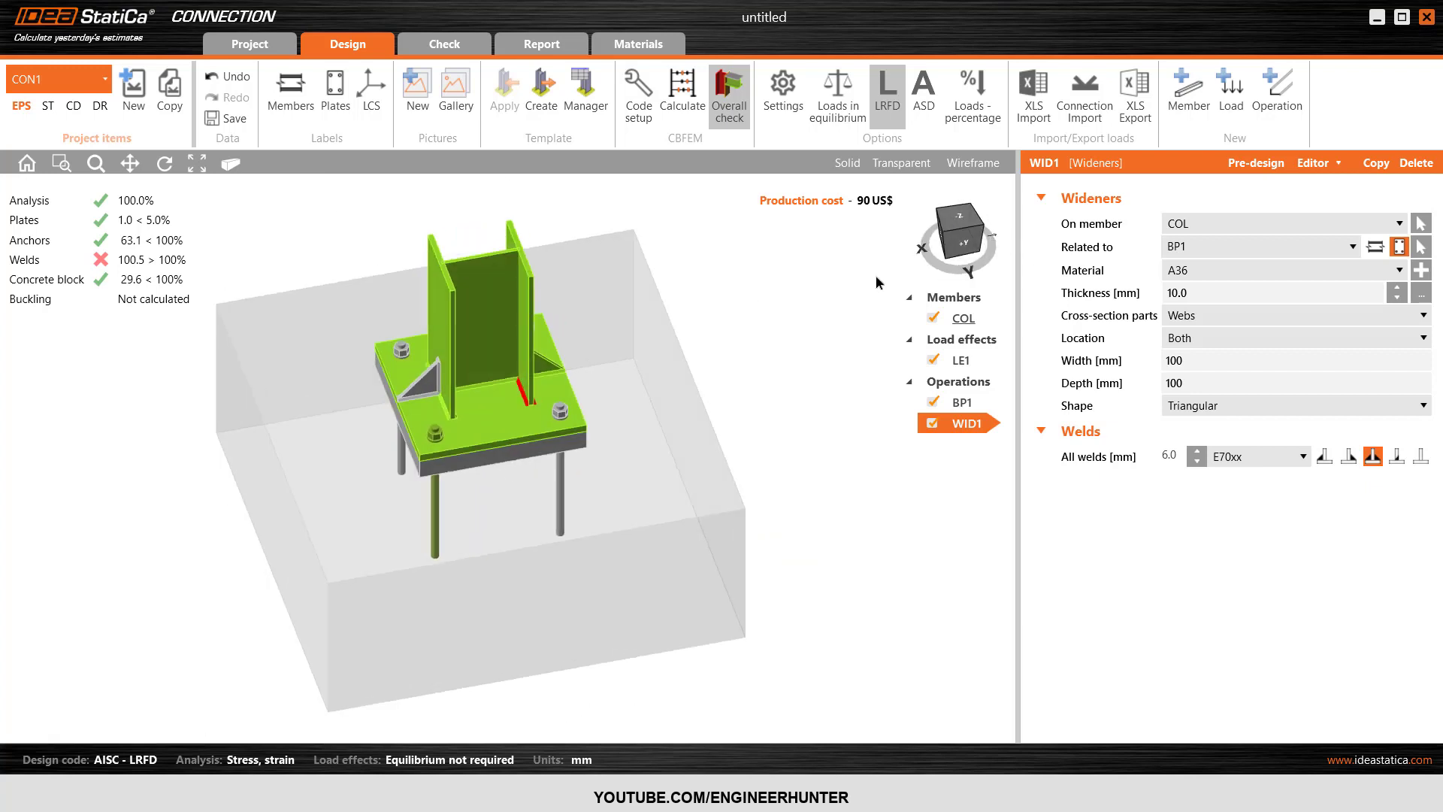
{"action": "left_click", "coordinate": [980, 230]}
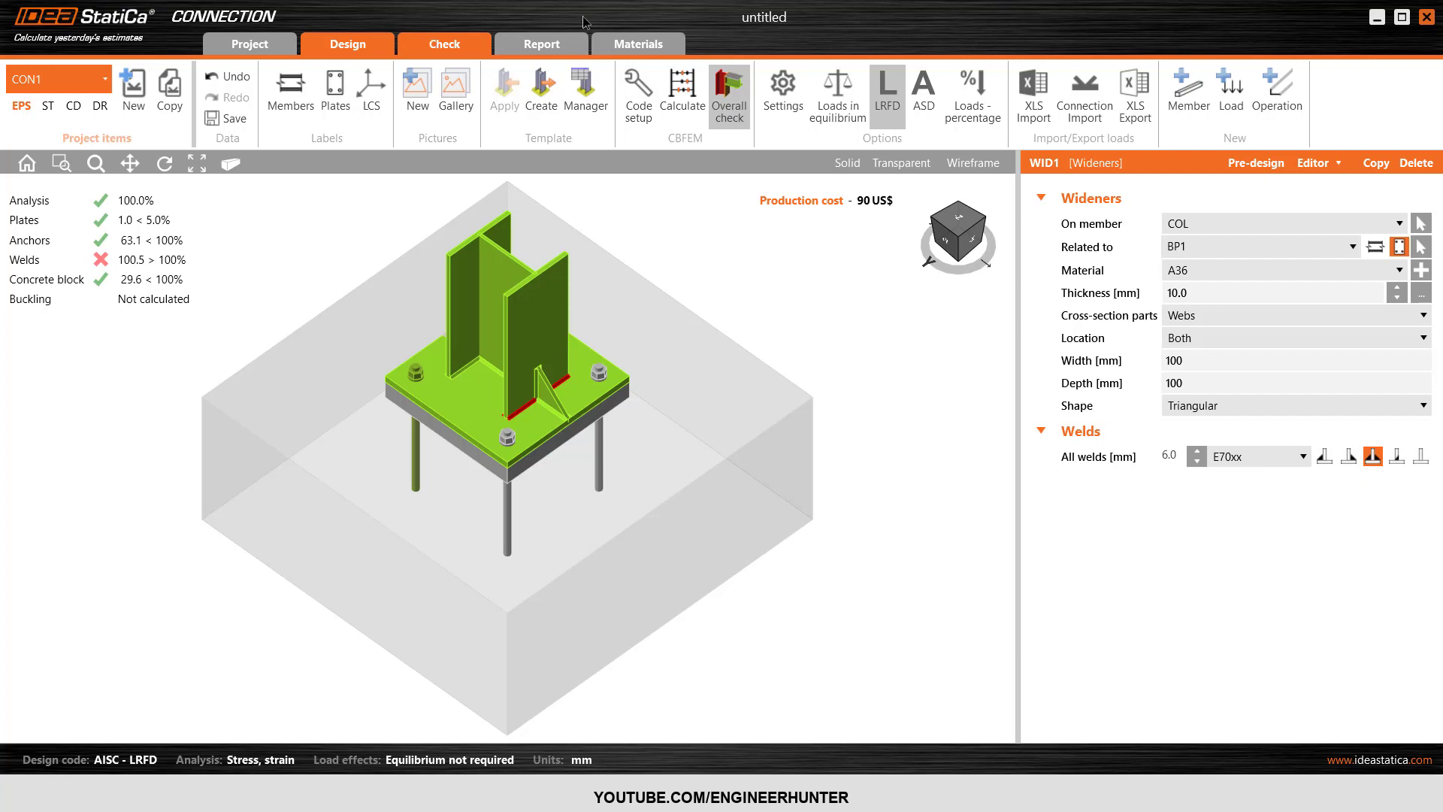
{"action": "left_click", "coordinate": [435, 45]}
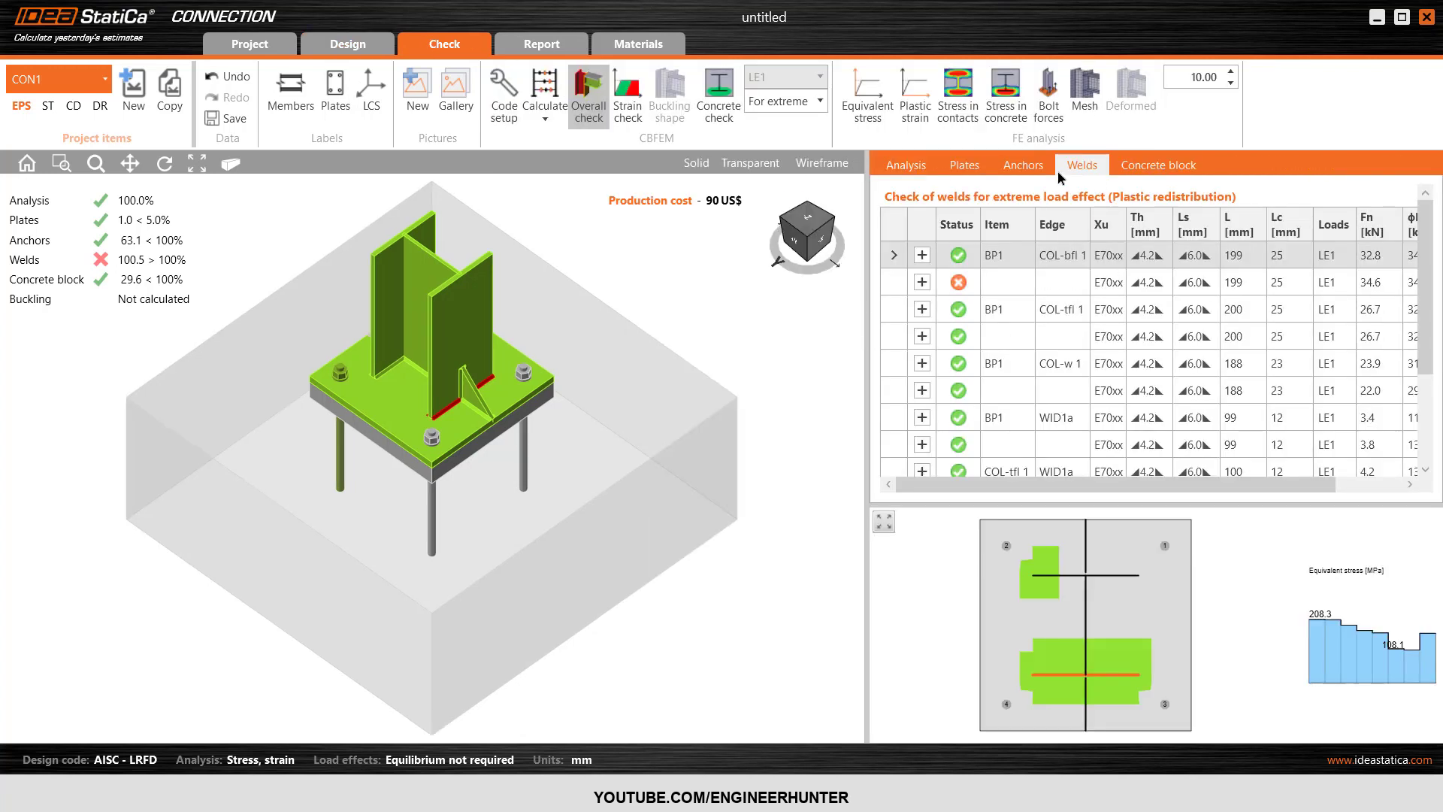
{"action": "left_click", "coordinate": [1149, 167]}
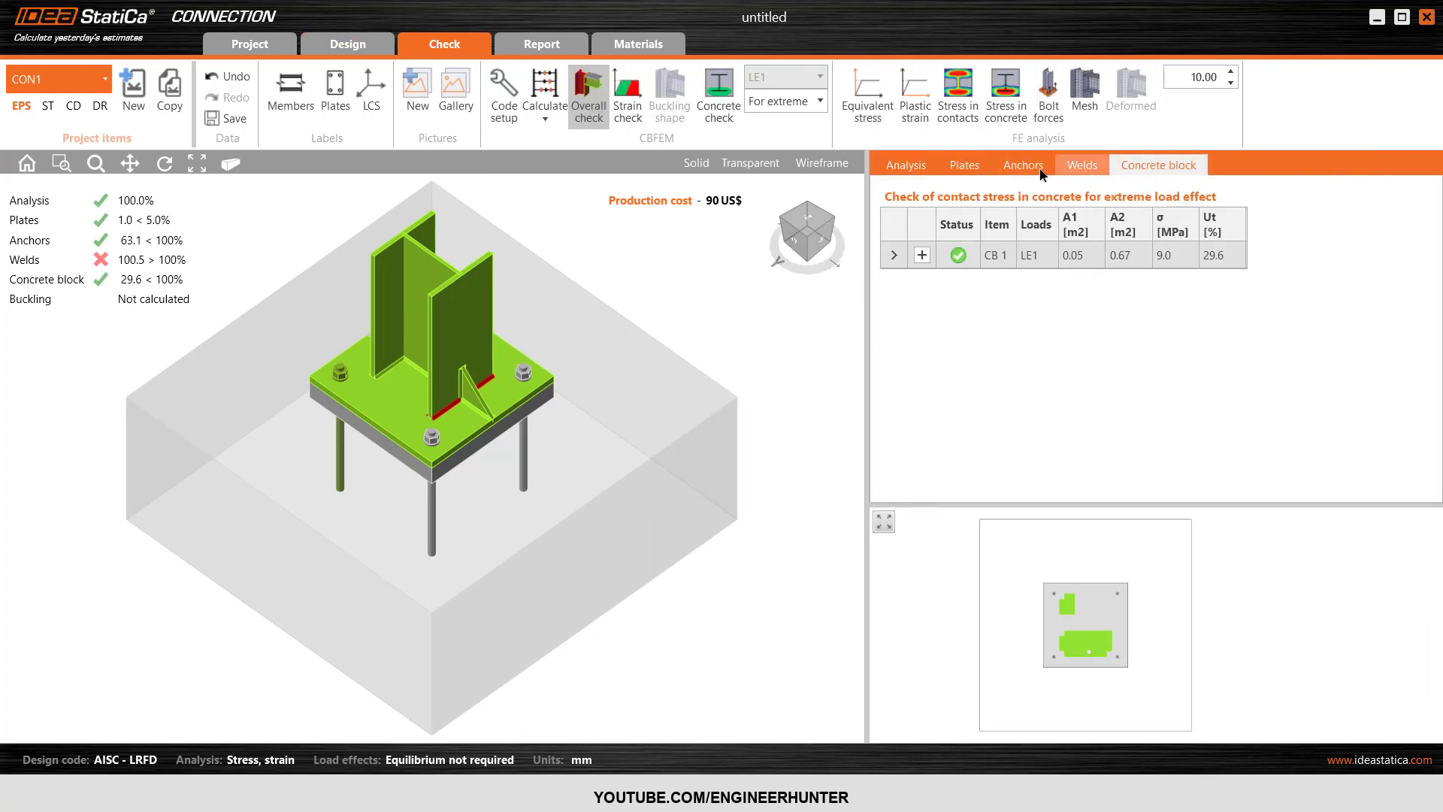
{"action": "left_click", "coordinate": [918, 162]}
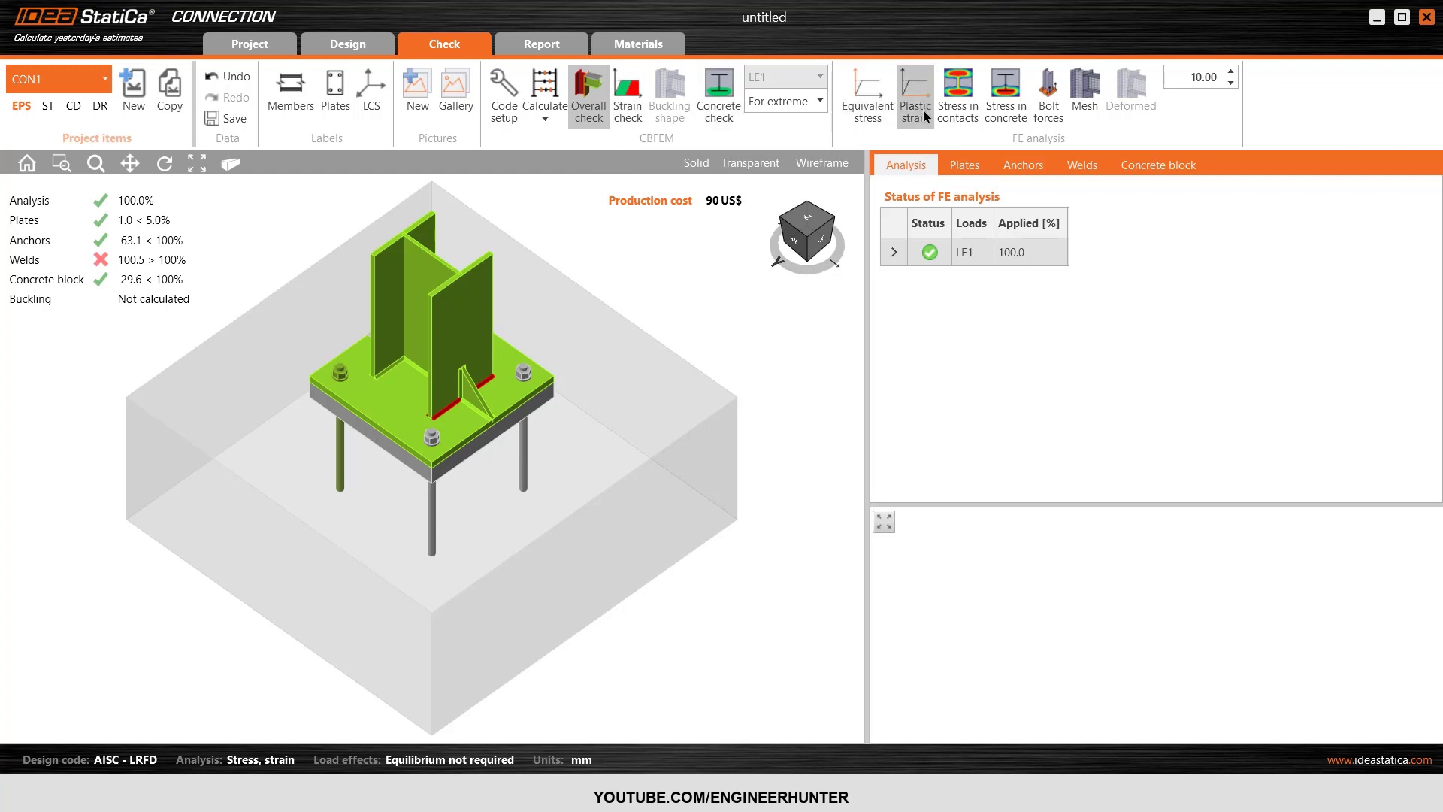
Review the equivalent stress, plastic strain, contact stress and concrete stress plots, and turn on bolt forces, mesh and deformed shape
{"action": "left_click", "coordinate": [872, 105]}
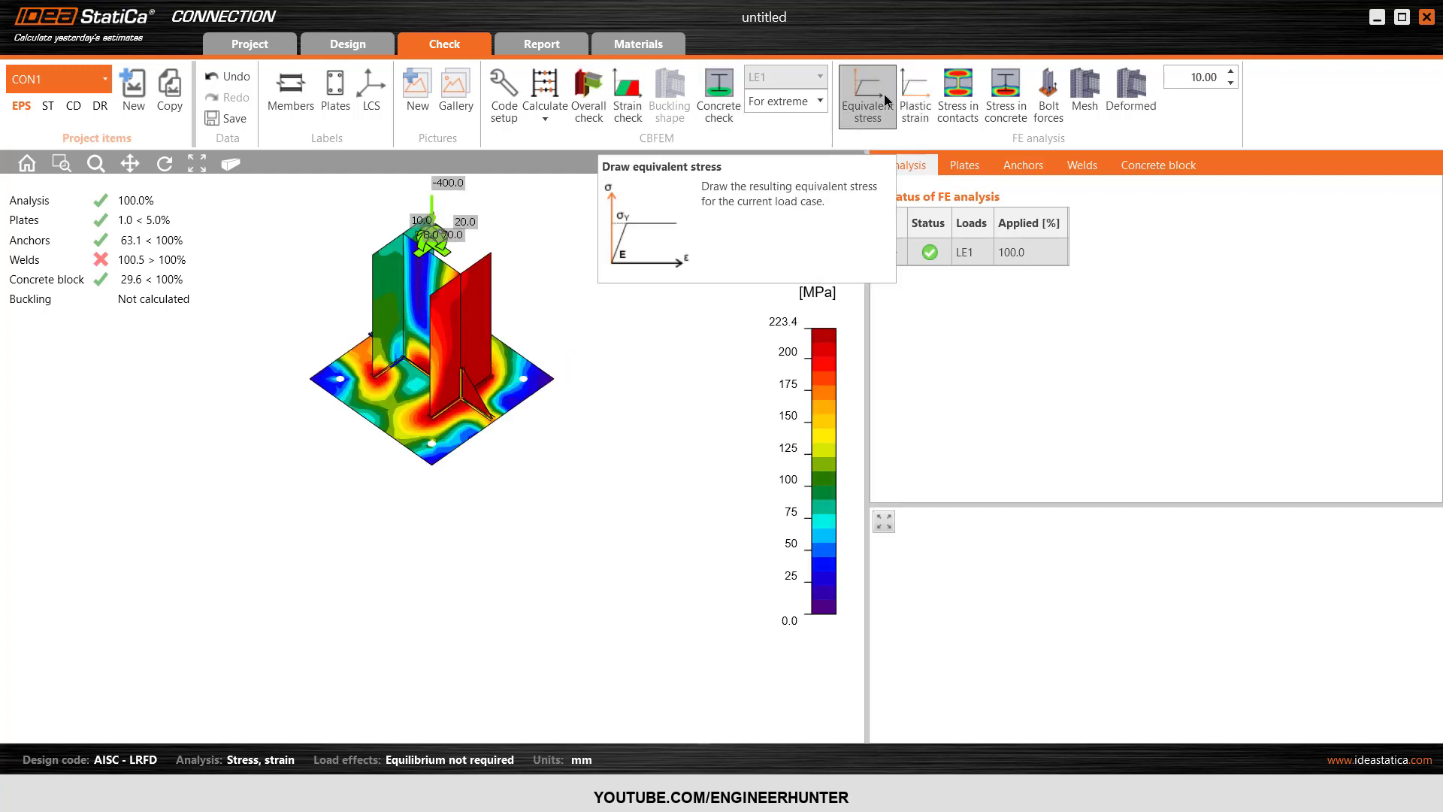
{"action": "left_click", "coordinate": [920, 93]}
{"action": "left_click", "coordinate": [959, 90]}
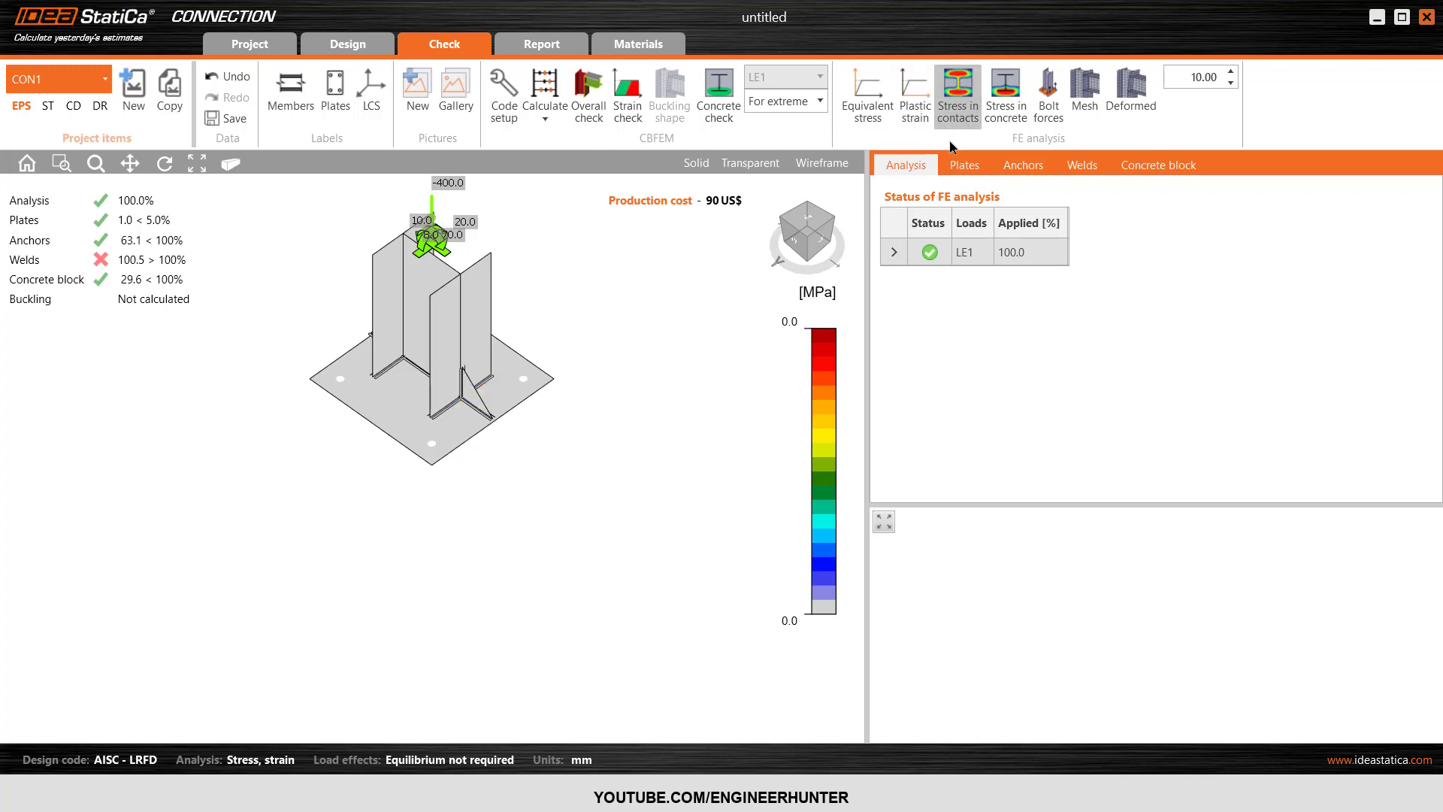
{"action": "left_click", "coordinate": [1003, 105]}
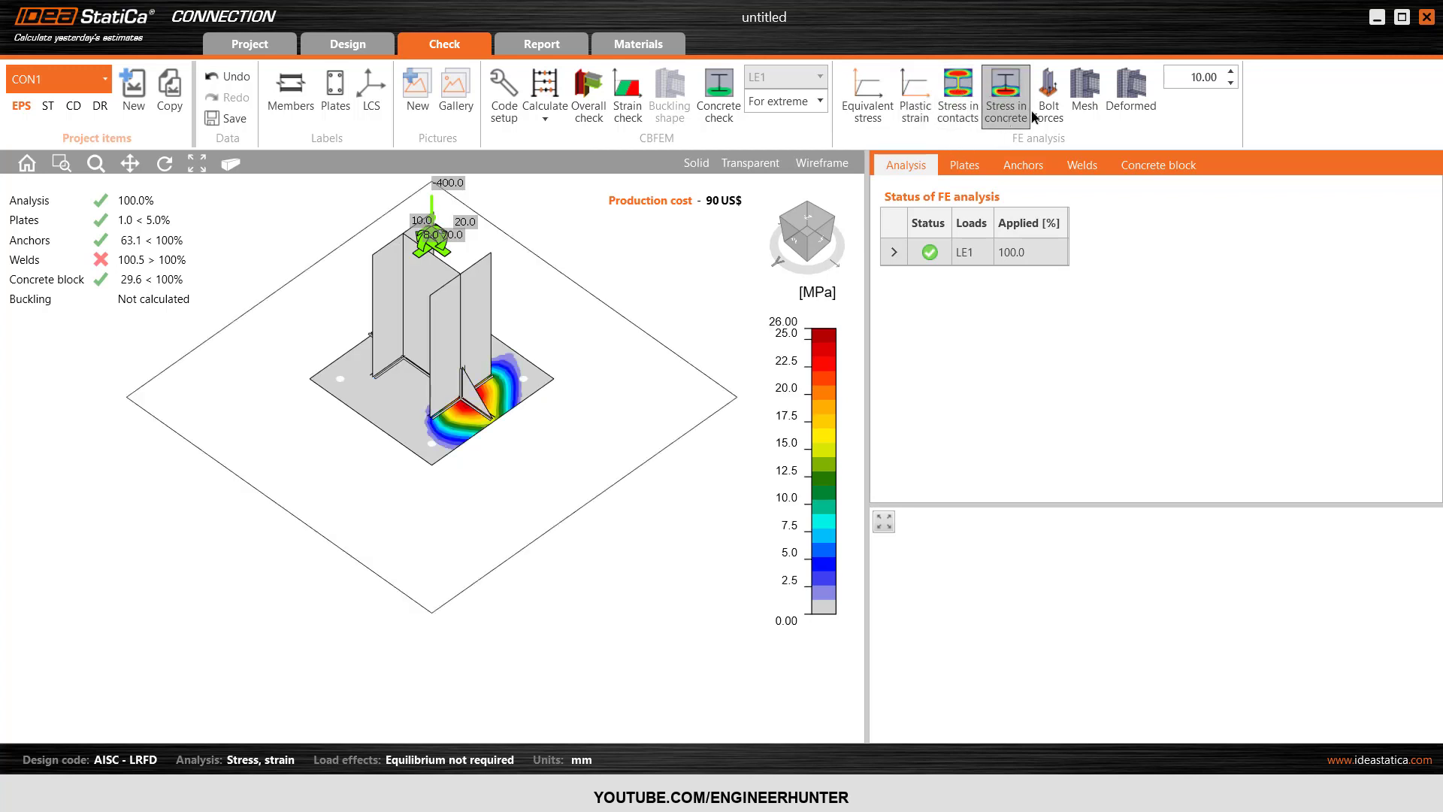
{"action": "left_click", "coordinate": [1056, 102]}
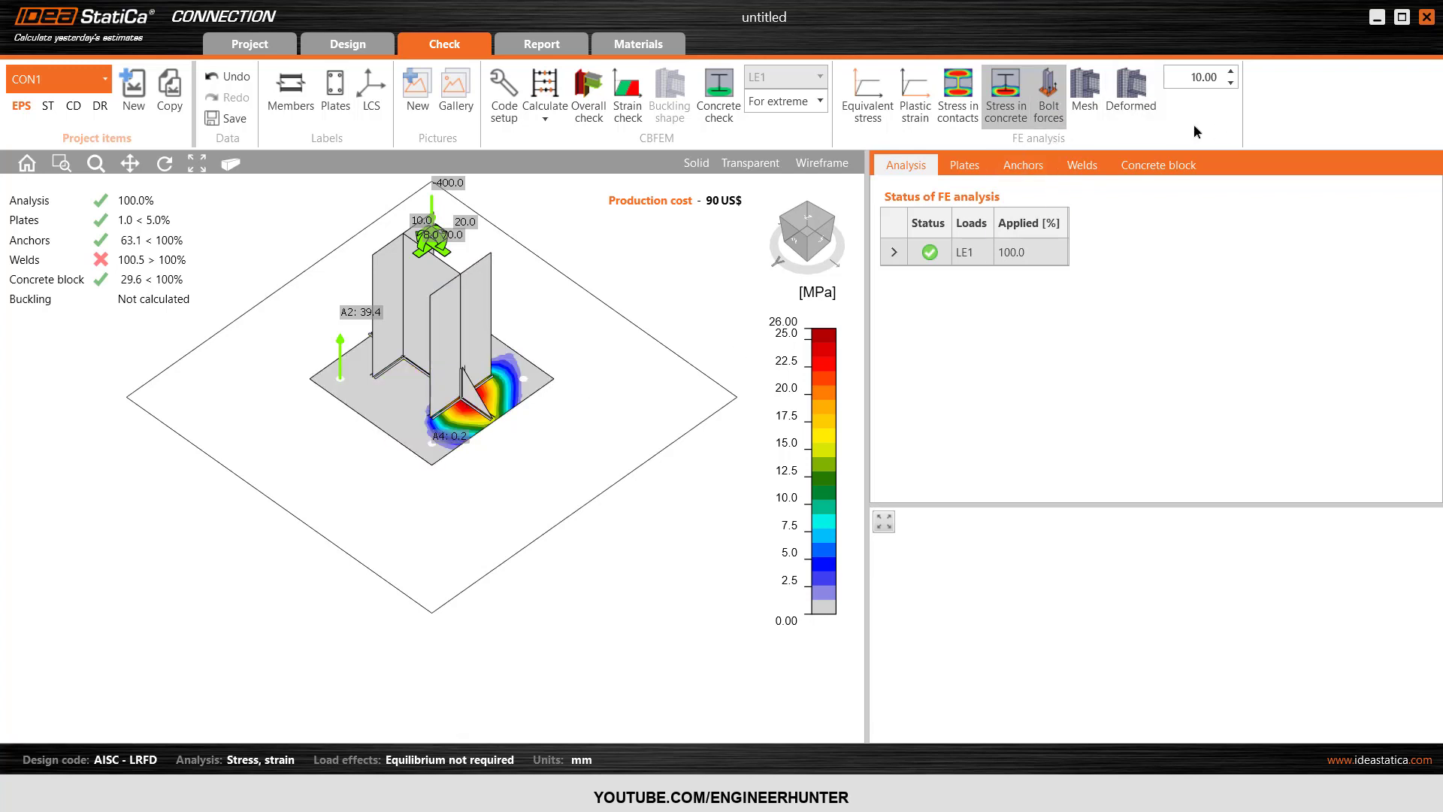
{"action": "left_click", "coordinate": [1087, 95]}
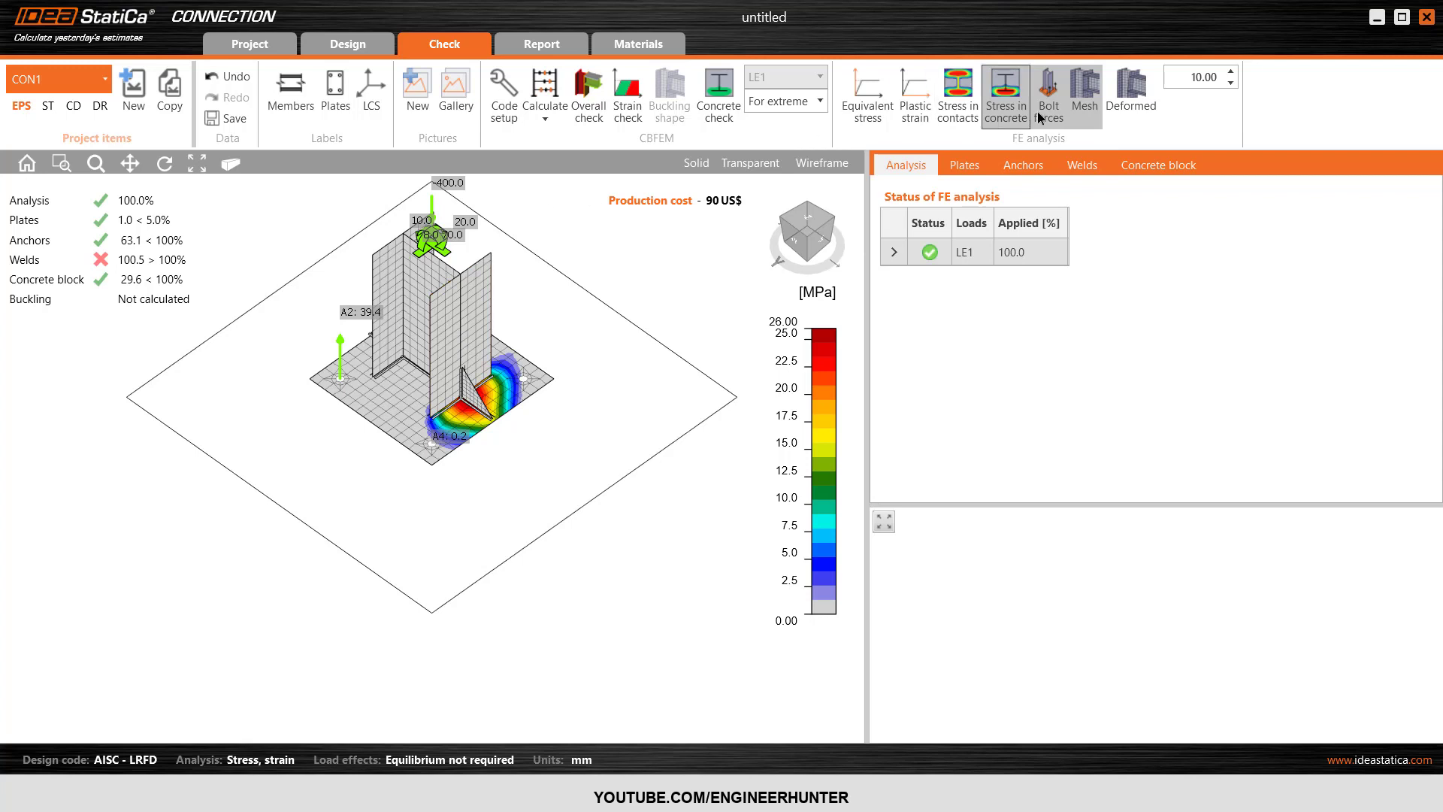
{"action": "left_click", "coordinate": [1125, 96]}
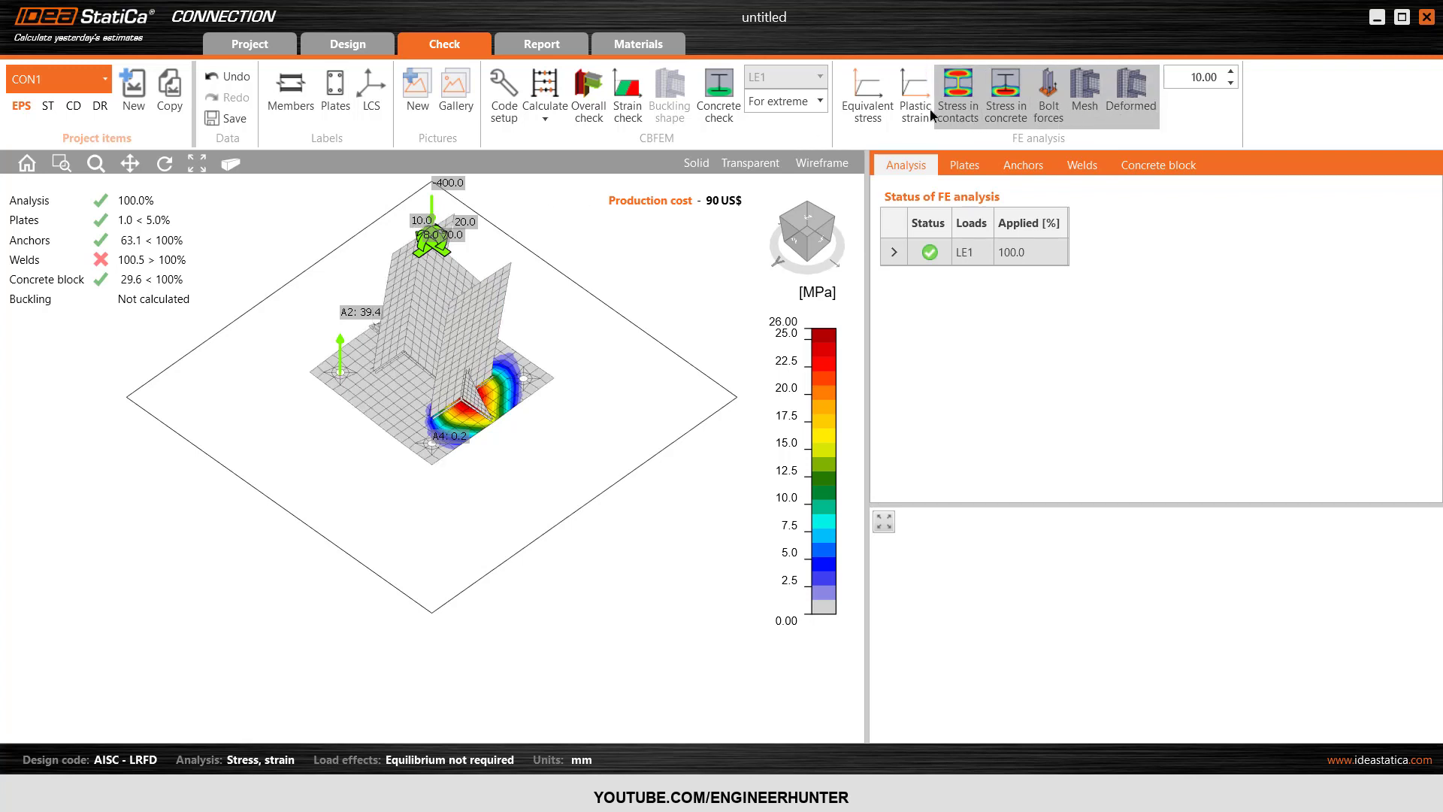
Examine the equivalent stress on the deformed connection in side and isometric views, and return to the overall check display
{"action": "left_click", "coordinate": [867, 96]}
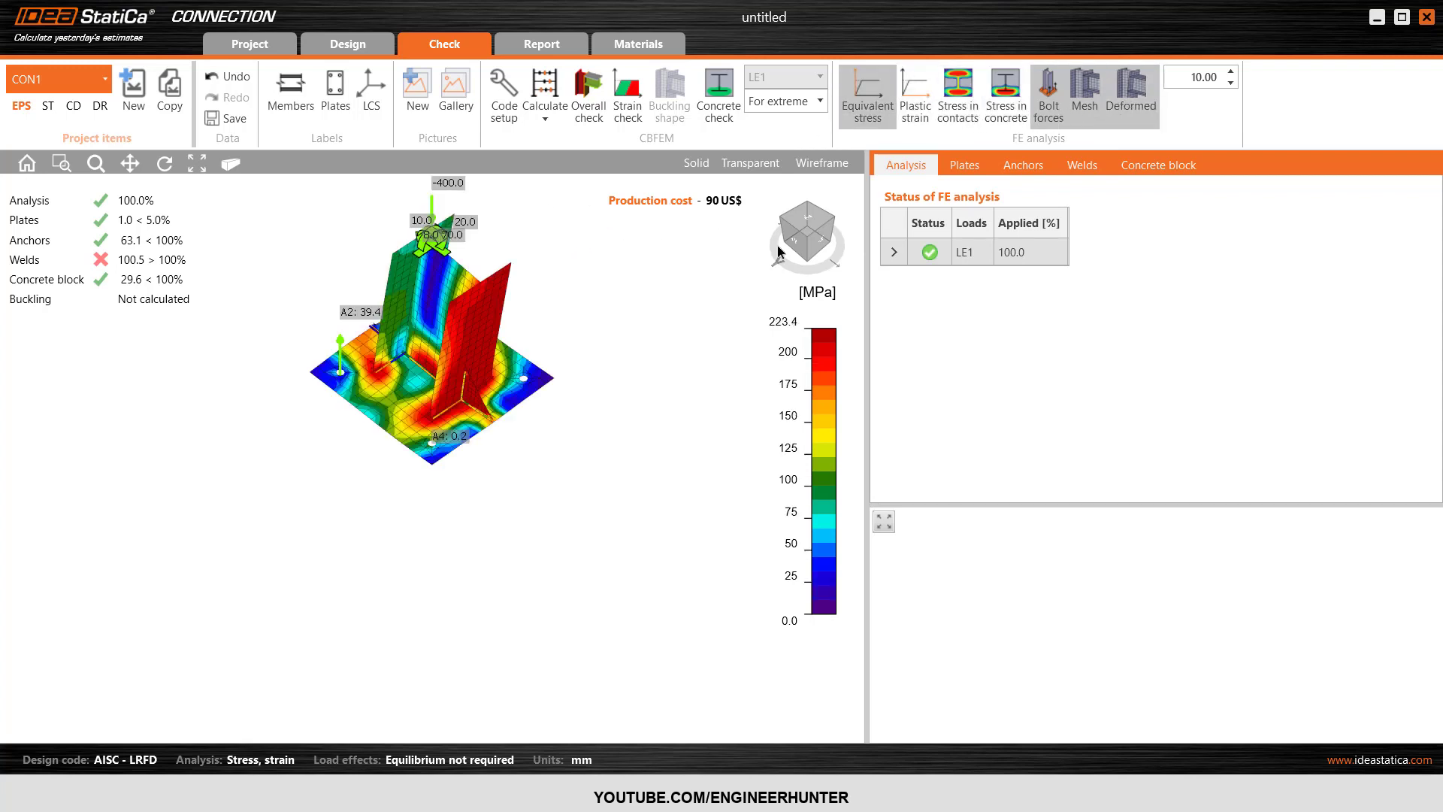
{"action": "left_click", "coordinate": [807, 242]}
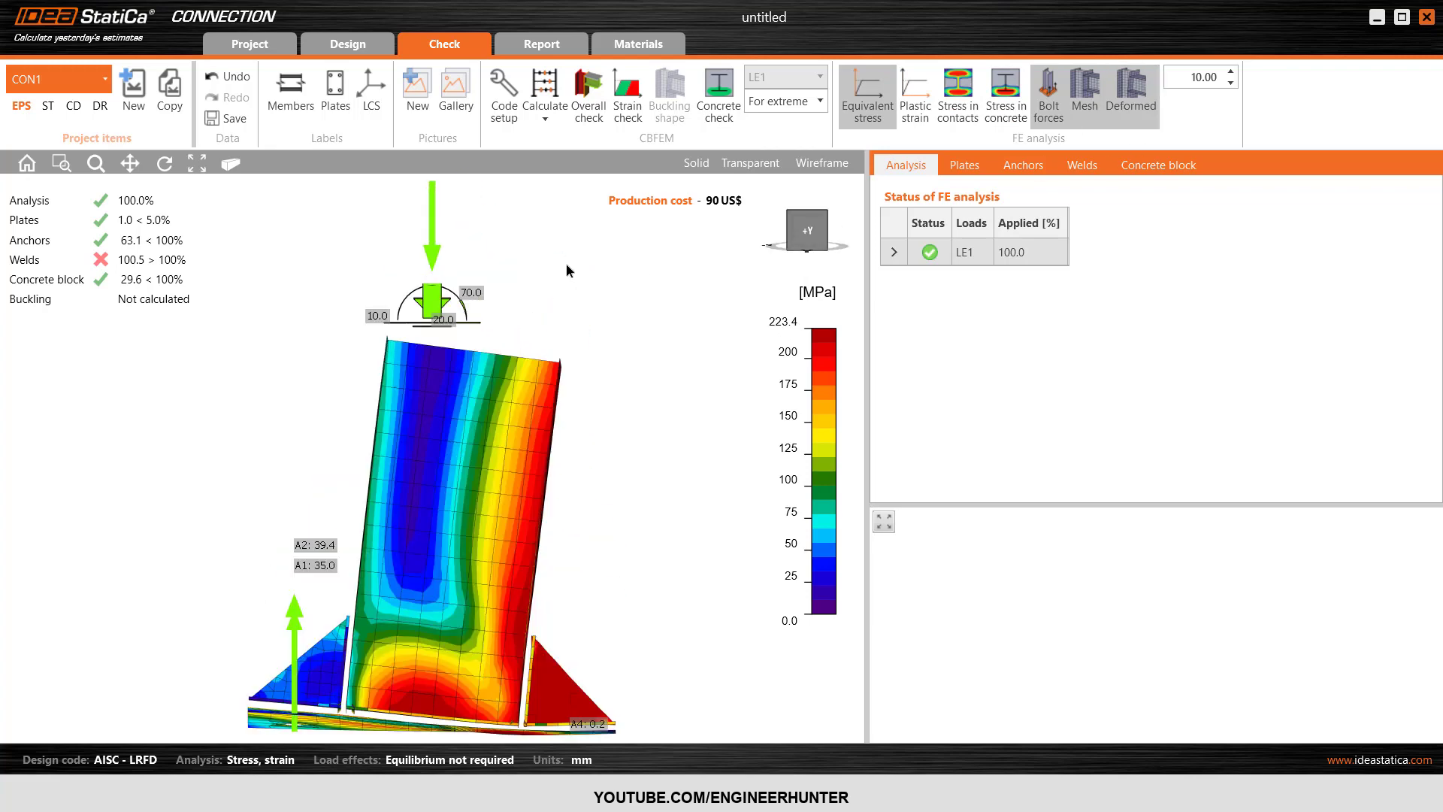
{"action": "scroll", "coordinate": [399, 622], "scroll_direction": "up", "scroll_amount": 2}
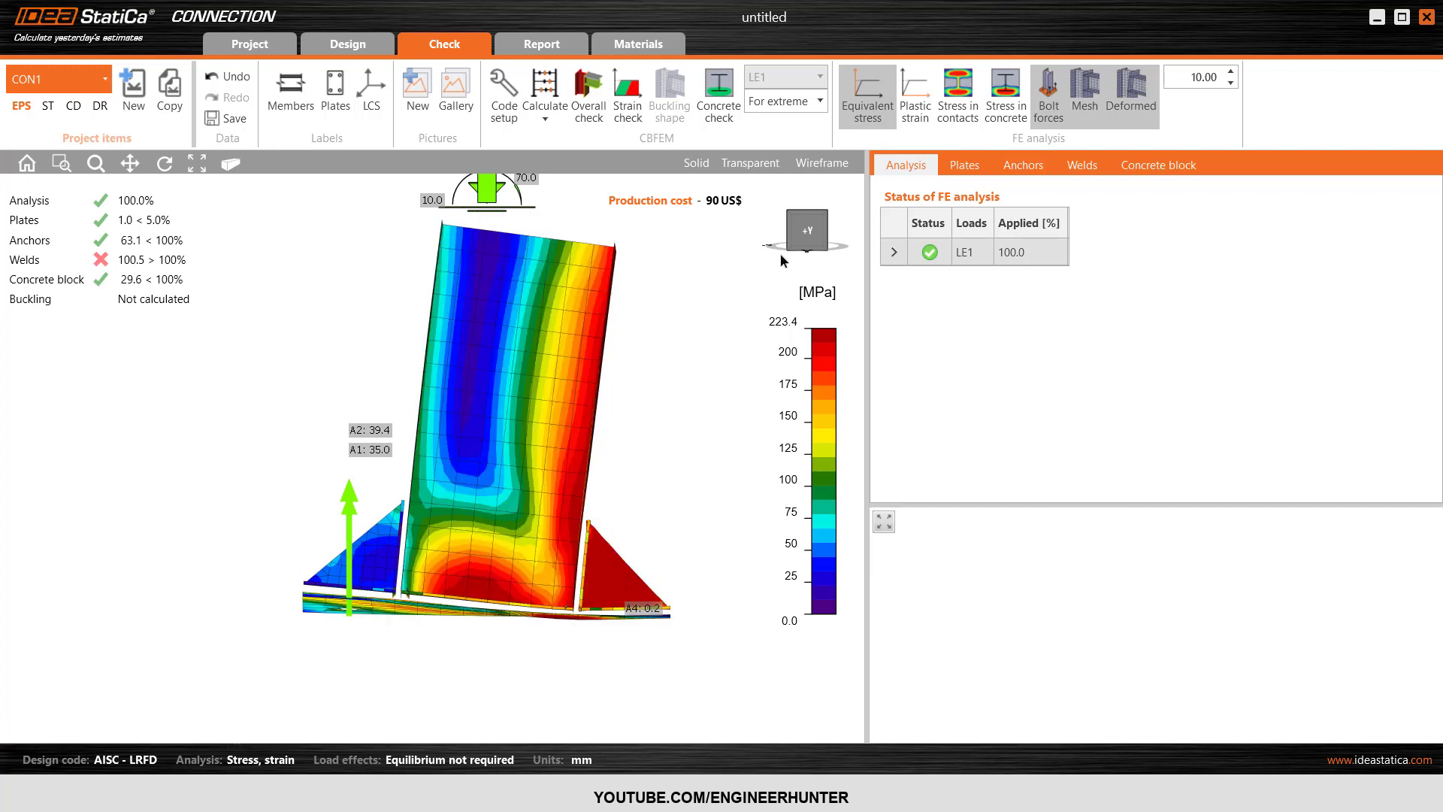
{"action": "left_click", "coordinate": [825, 219]}
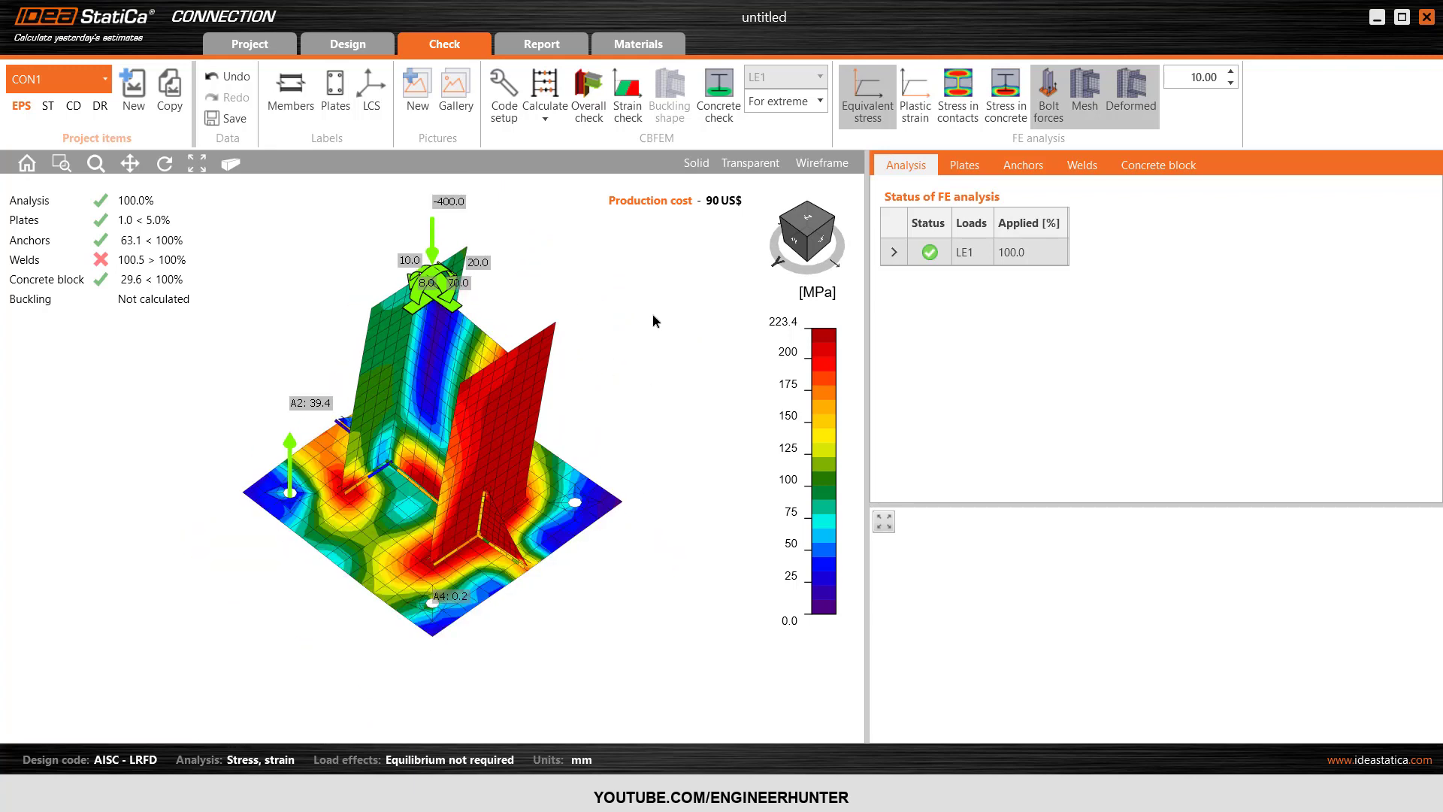
{"action": "left_click", "coordinate": [588, 94]}
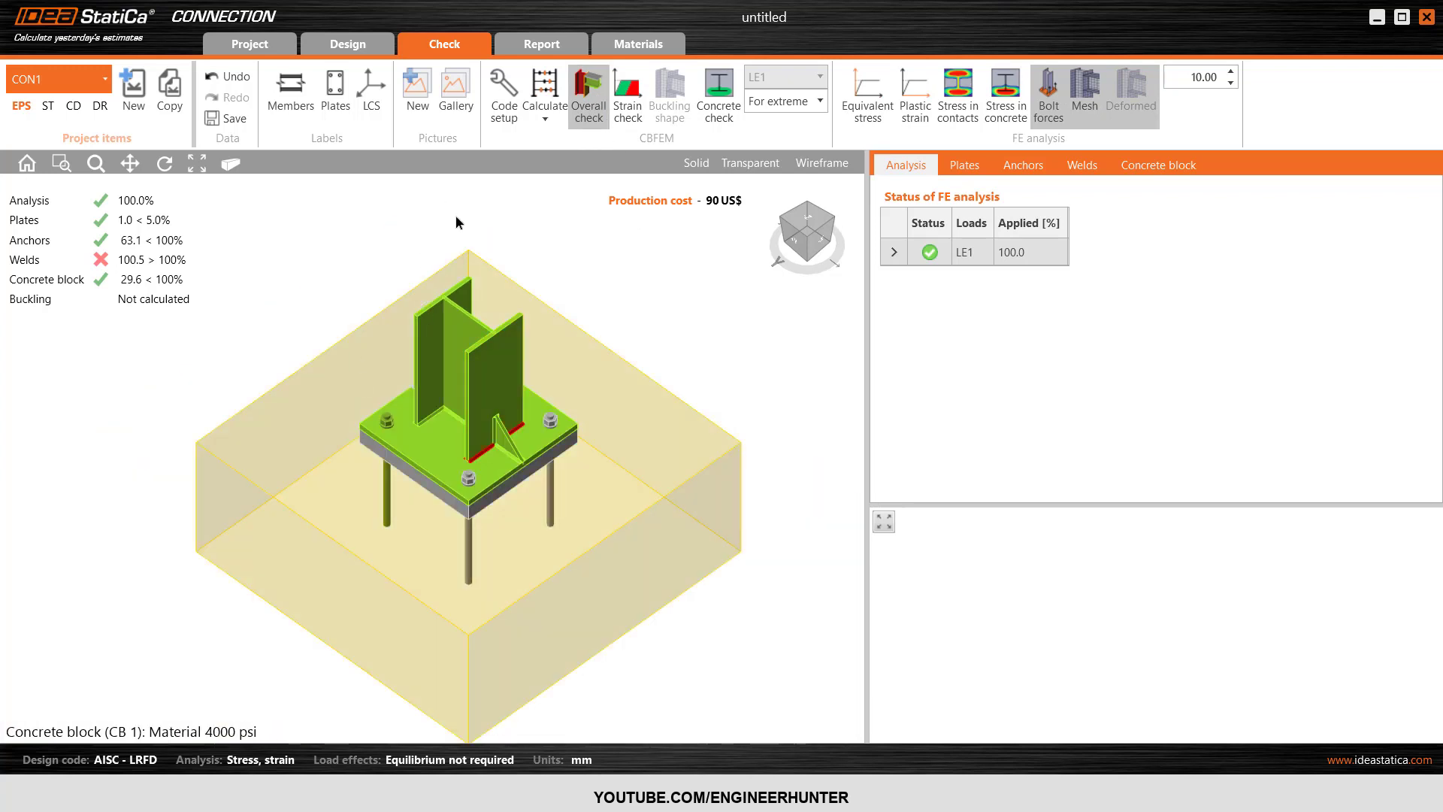
Run the combined stress/strain and buckling analysis of the base plate connection
{"action": "left_click", "coordinate": [810, 236]}
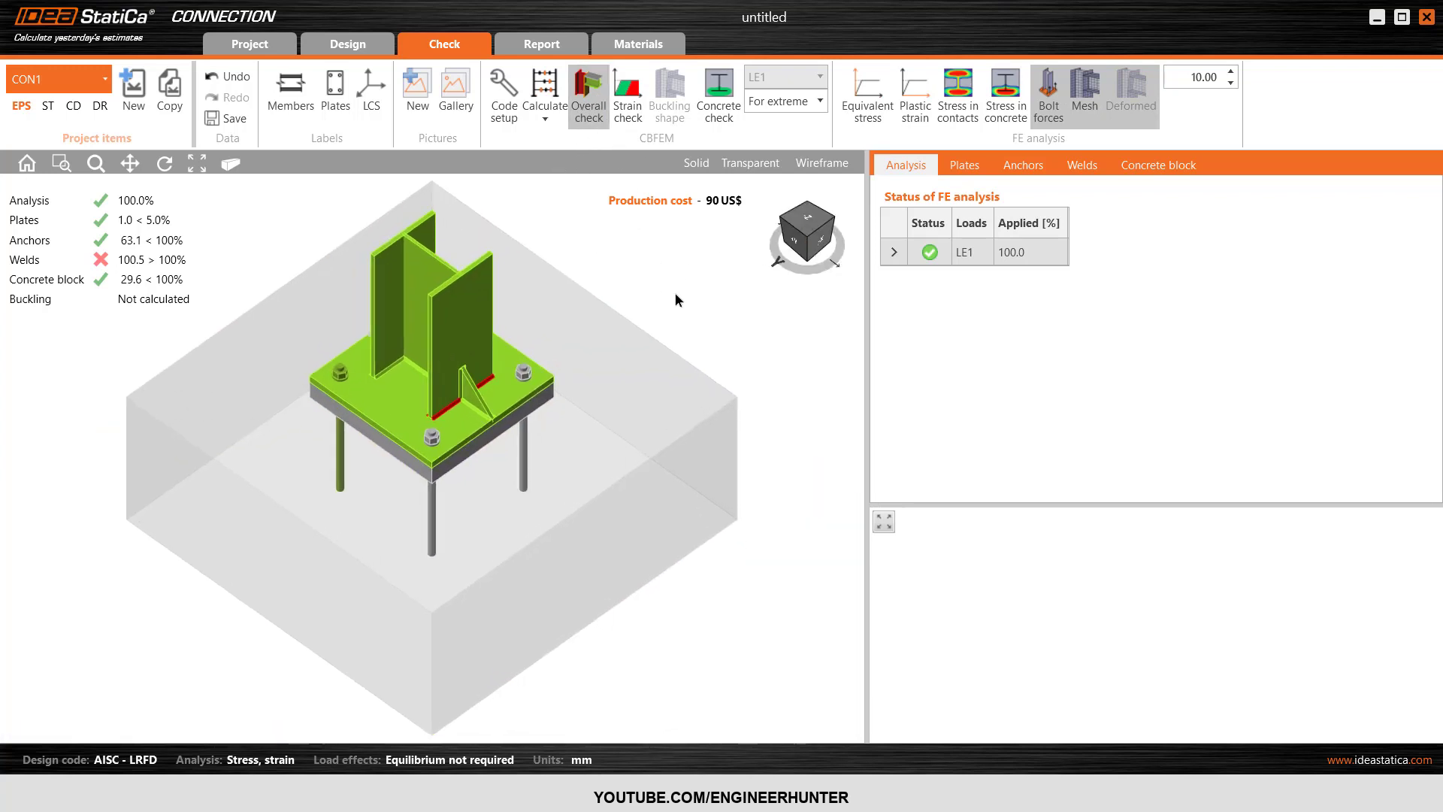
{"action": "left_click", "coordinate": [544, 123]}
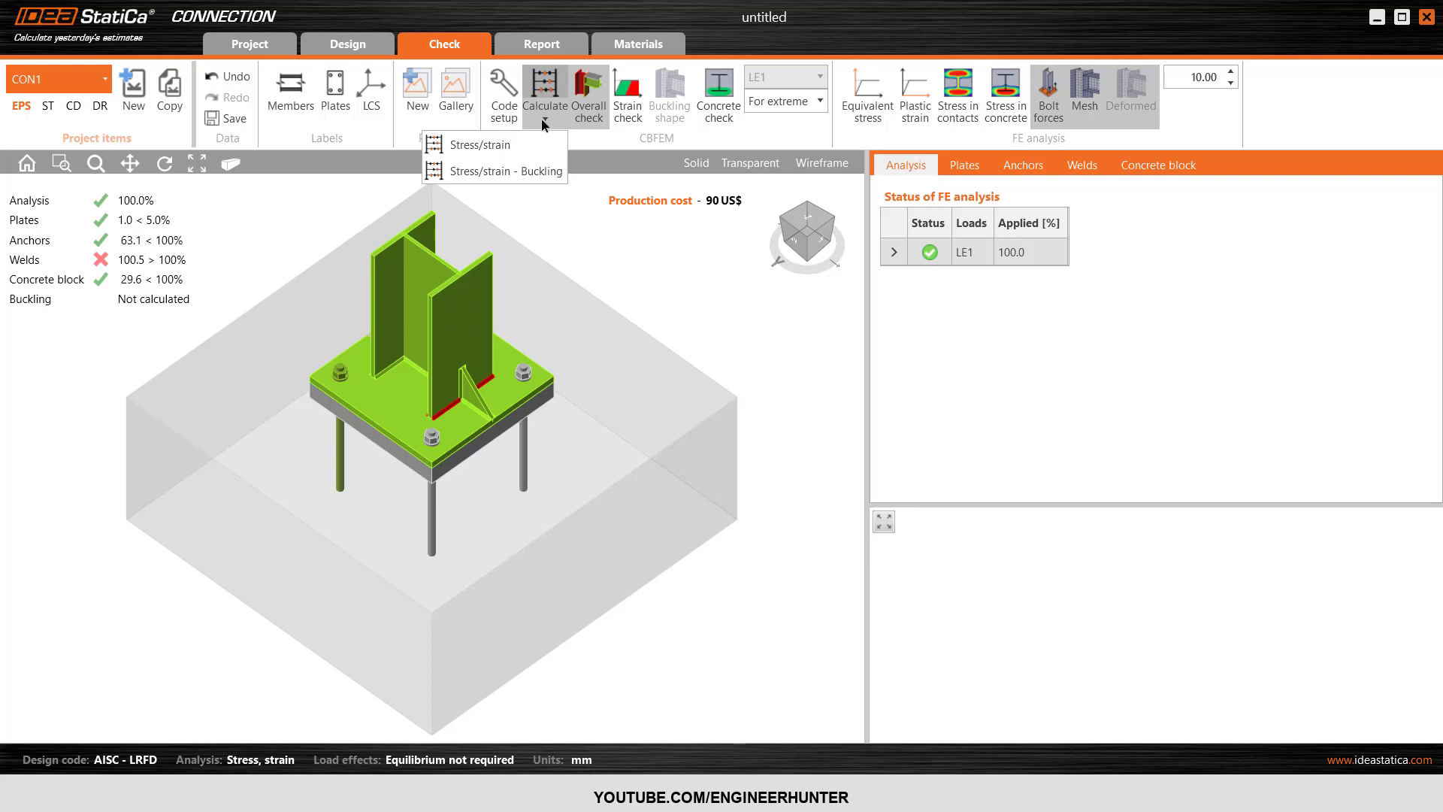
{"action": "left_click", "coordinate": [476, 171]}
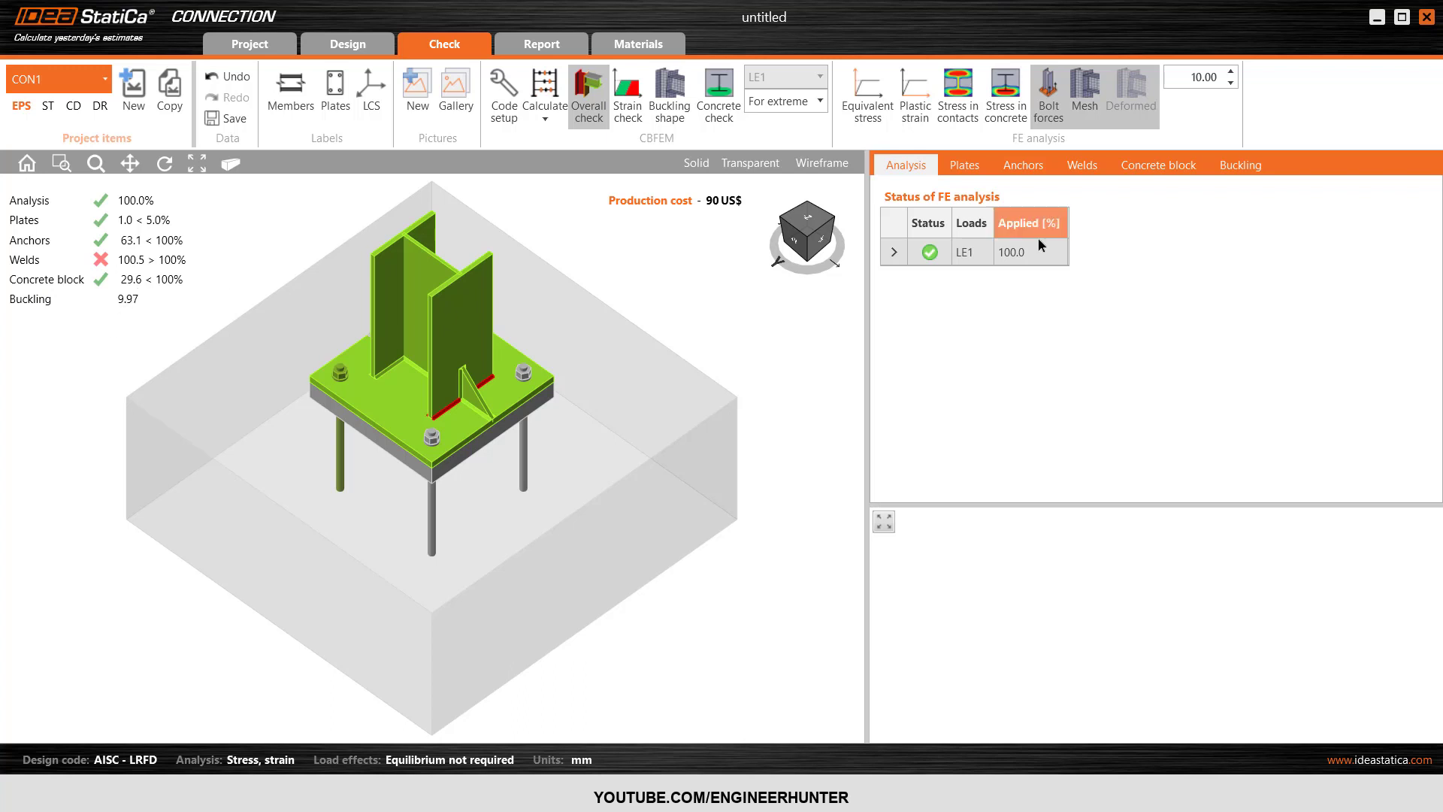
Review the local buckling factors of the joint for load effect LE1, comparing shapes 1 to 6
{"action": "left_click", "coordinate": [1240, 166]}
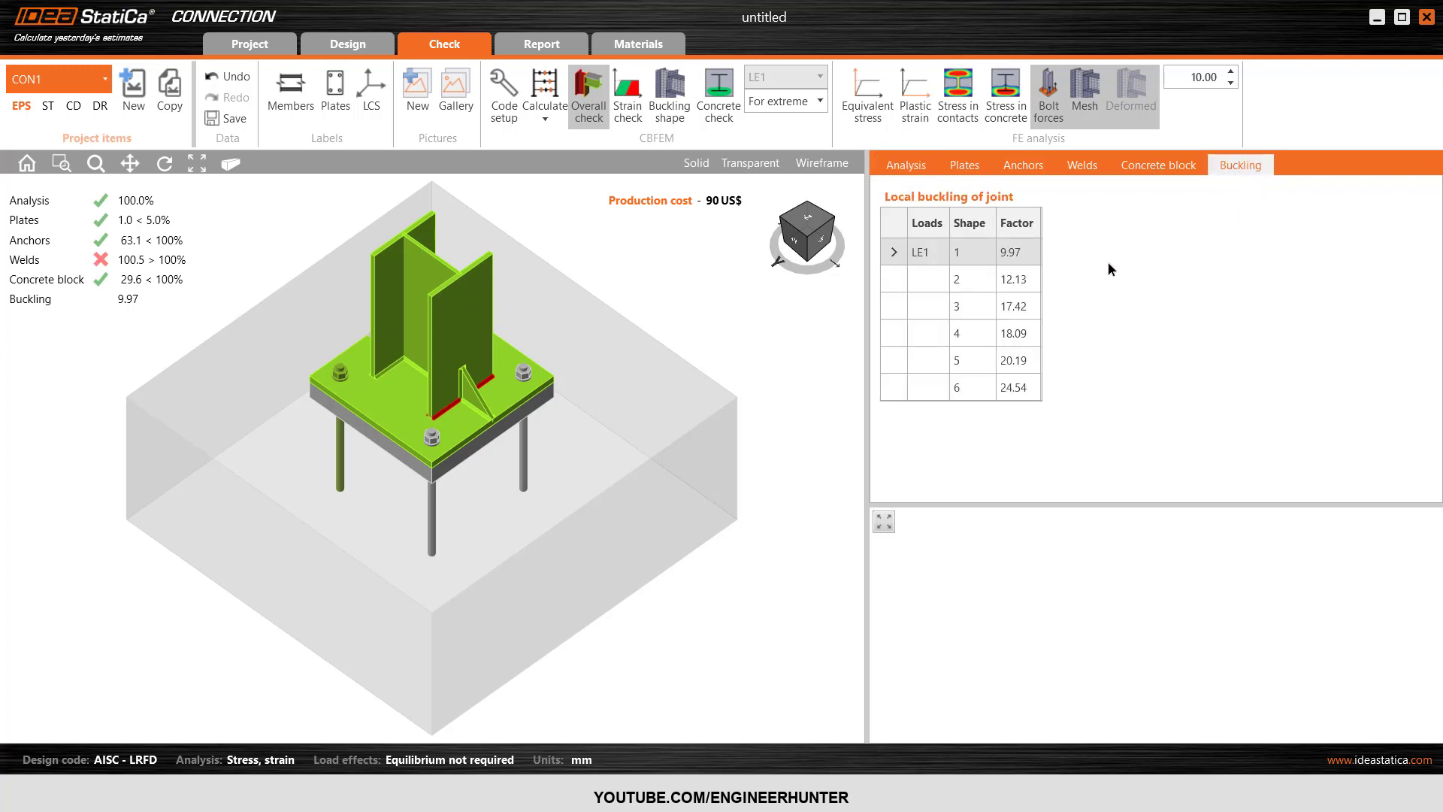
{"action": "left_click", "coordinate": [964, 392]}
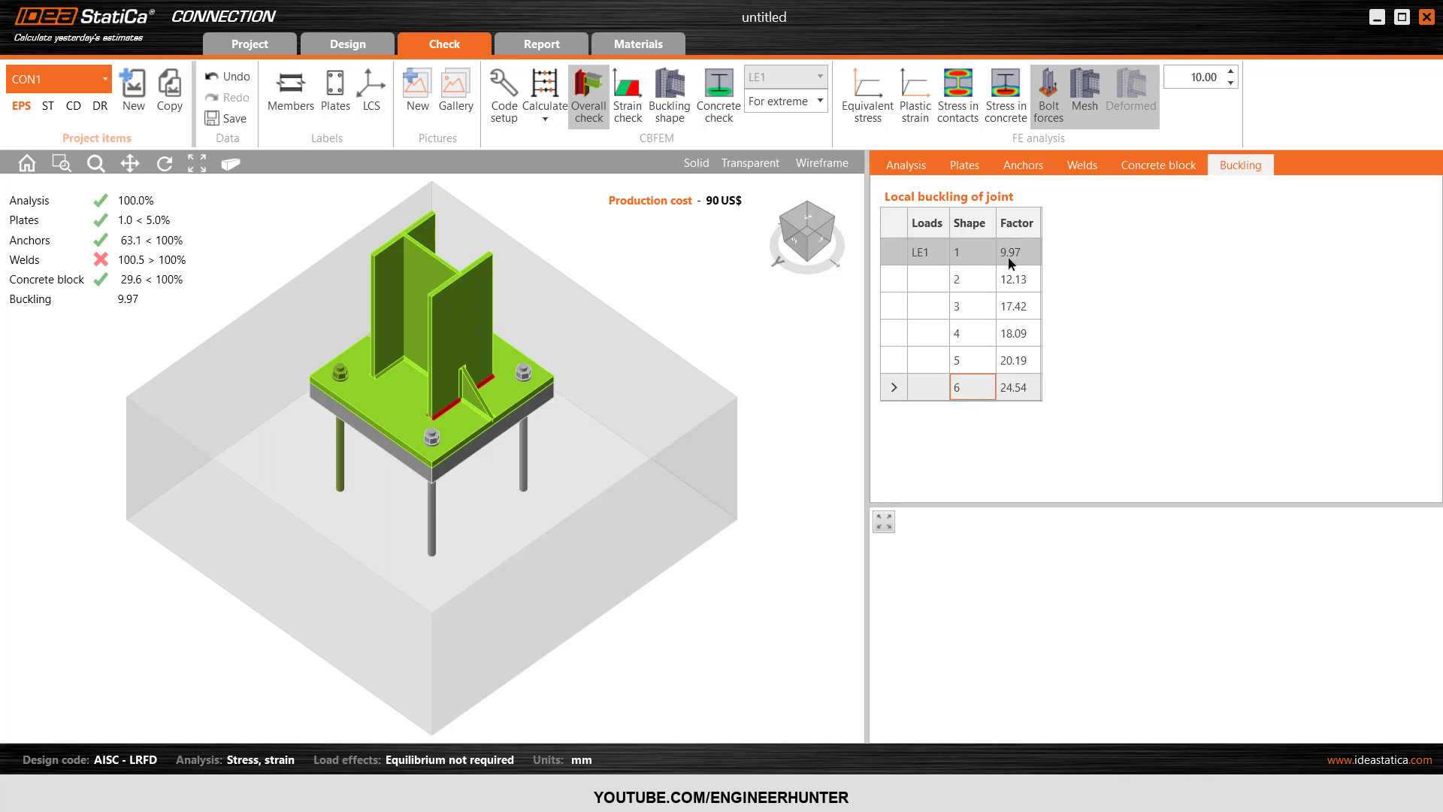
{"action": "left_click", "coordinate": [1026, 256]}
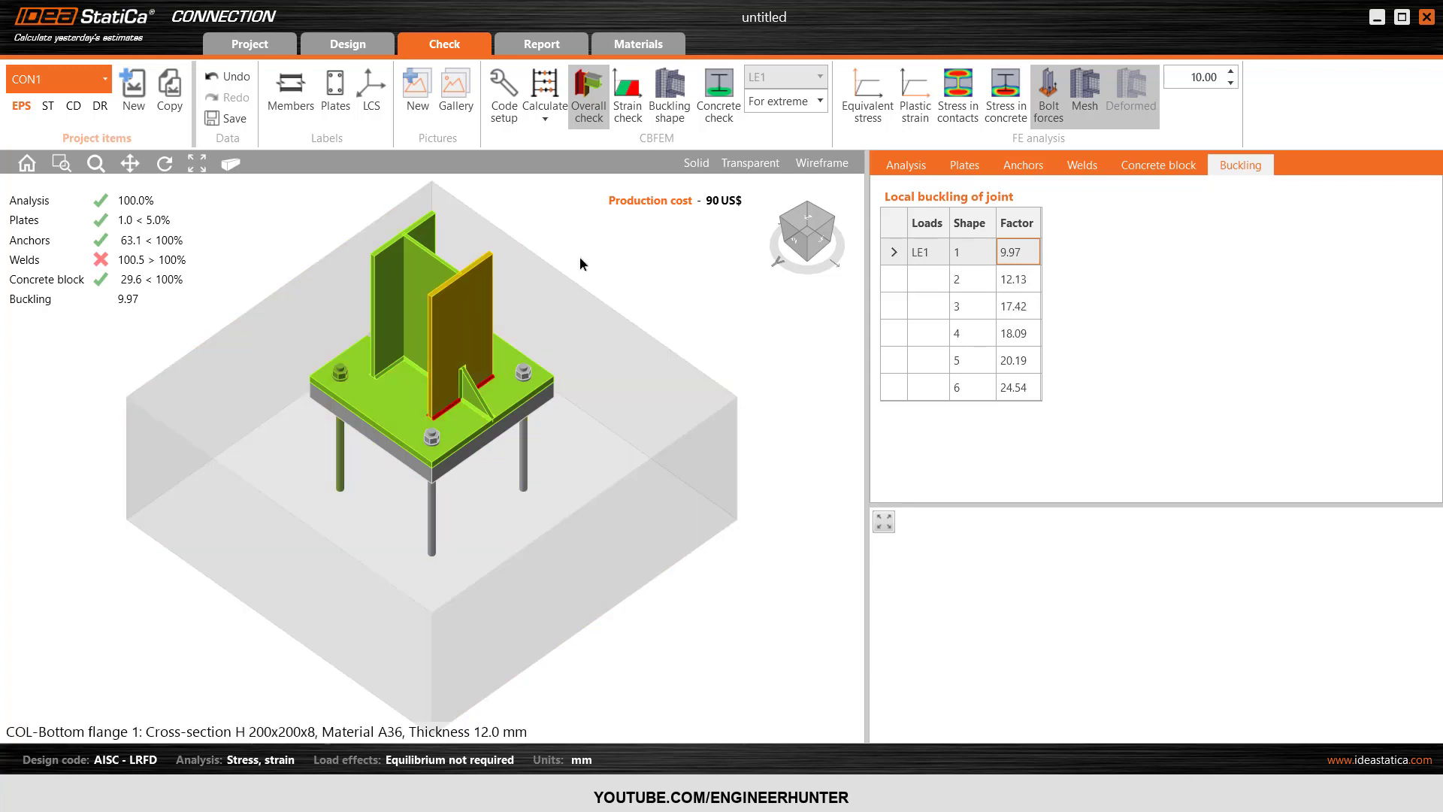
{"action": "left_click", "coordinate": [1013, 277]}
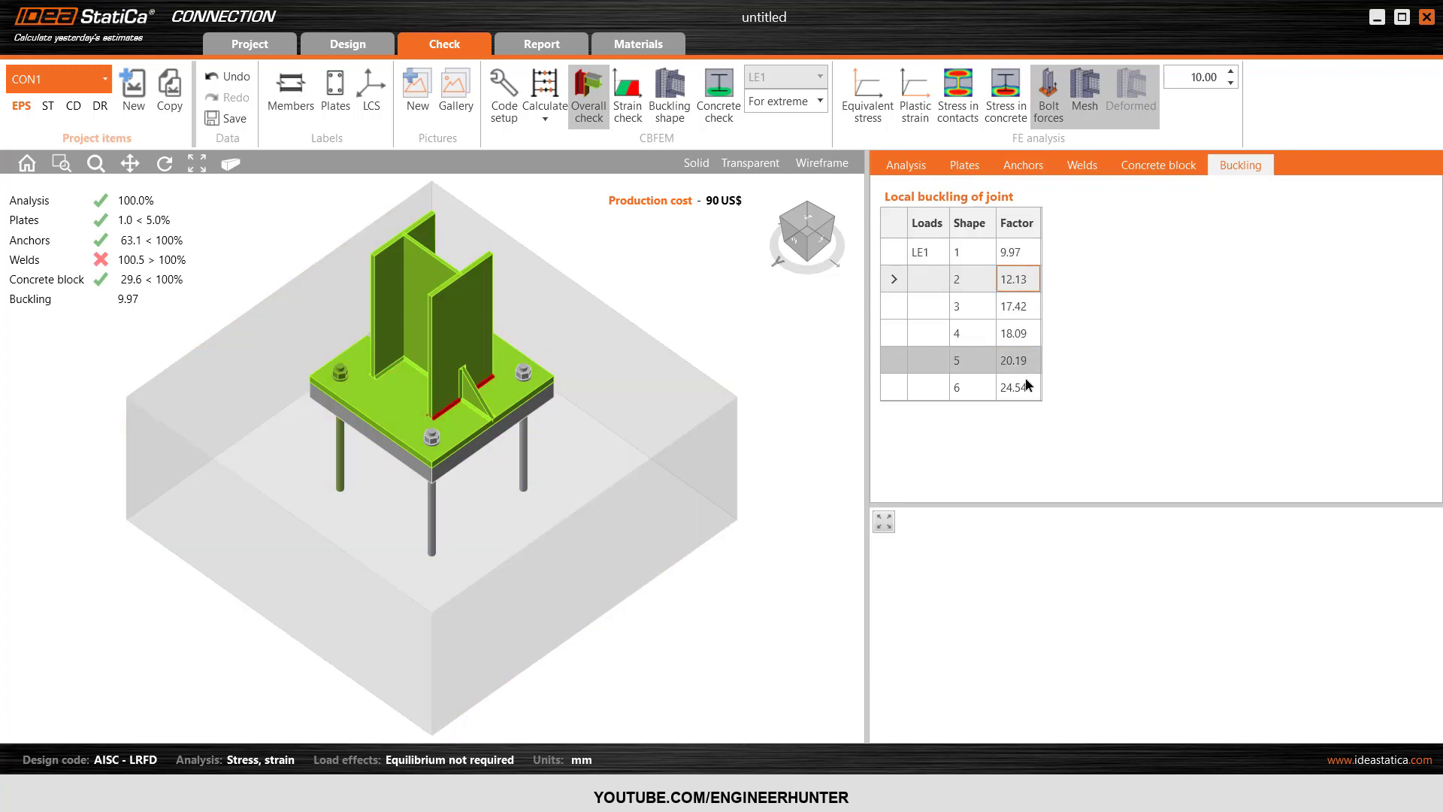
{"action": "left_click", "coordinate": [1027, 386]}
{"action": "left_click", "coordinate": [1015, 251]}
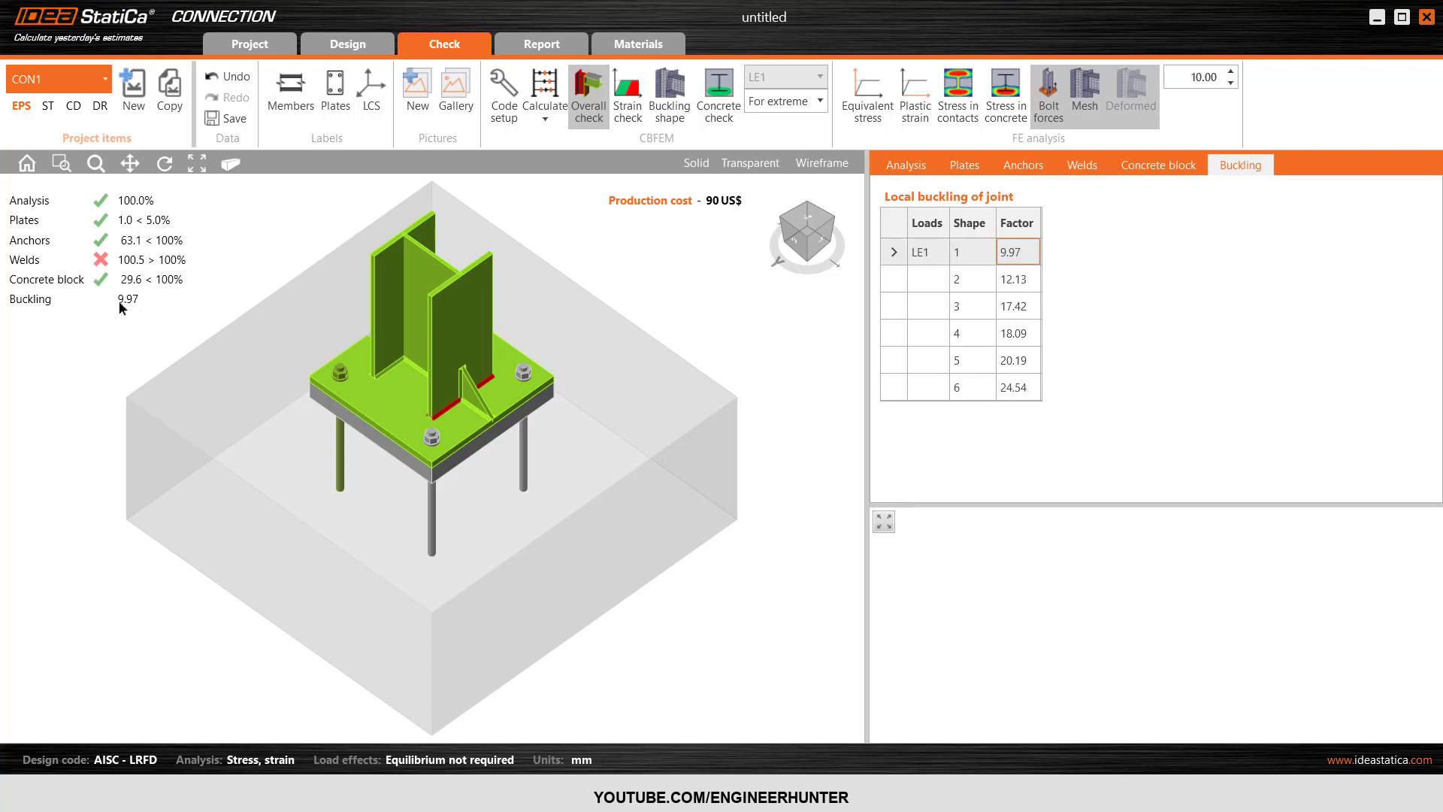
{"action": "middle_click_drag", "start_coordinate": [646, 242], "coordinate": [647, 252]}
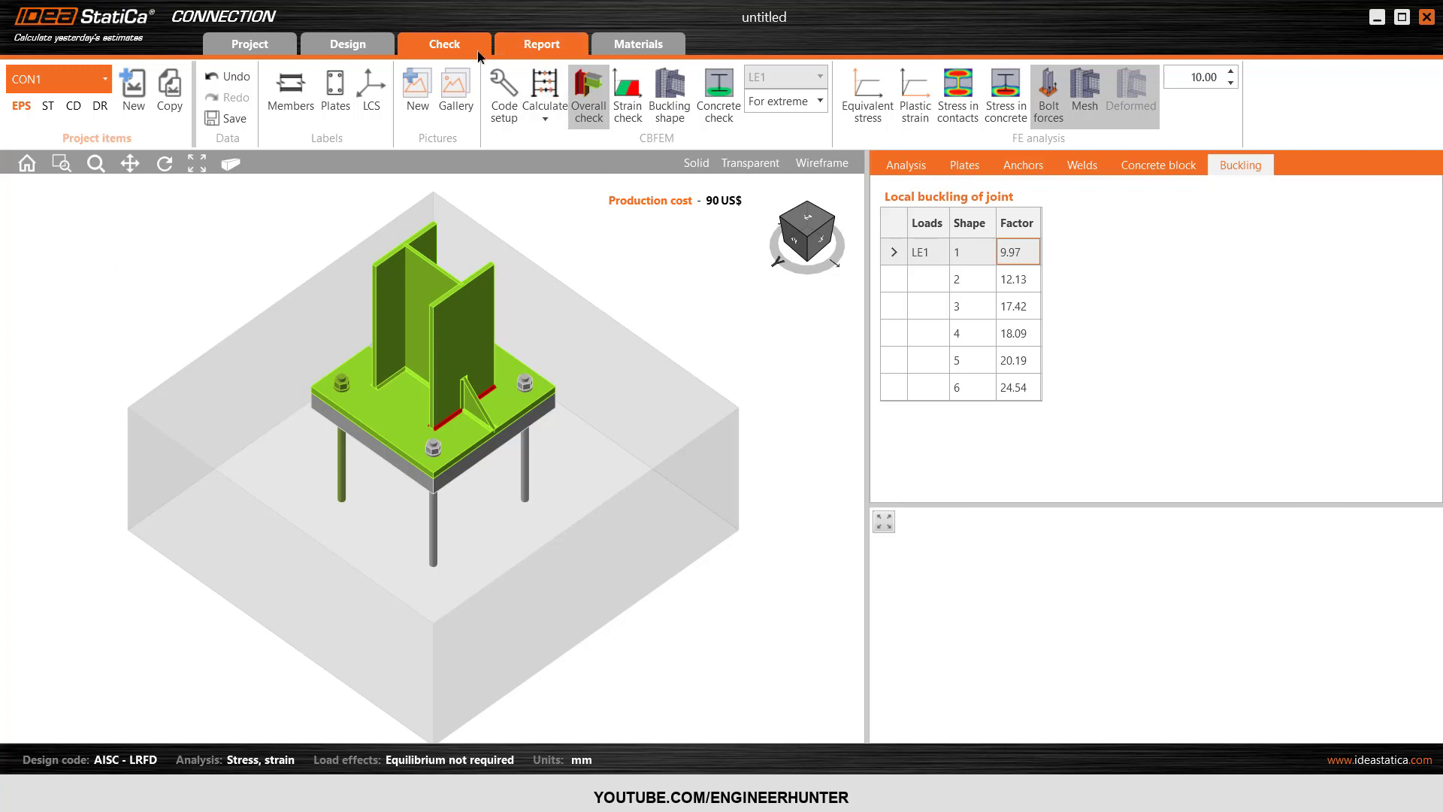
Open the detailed report and look through its model drawings, anchor, weld, concrete block and buckling results
{"action": "left_click", "coordinate": [535, 43]}
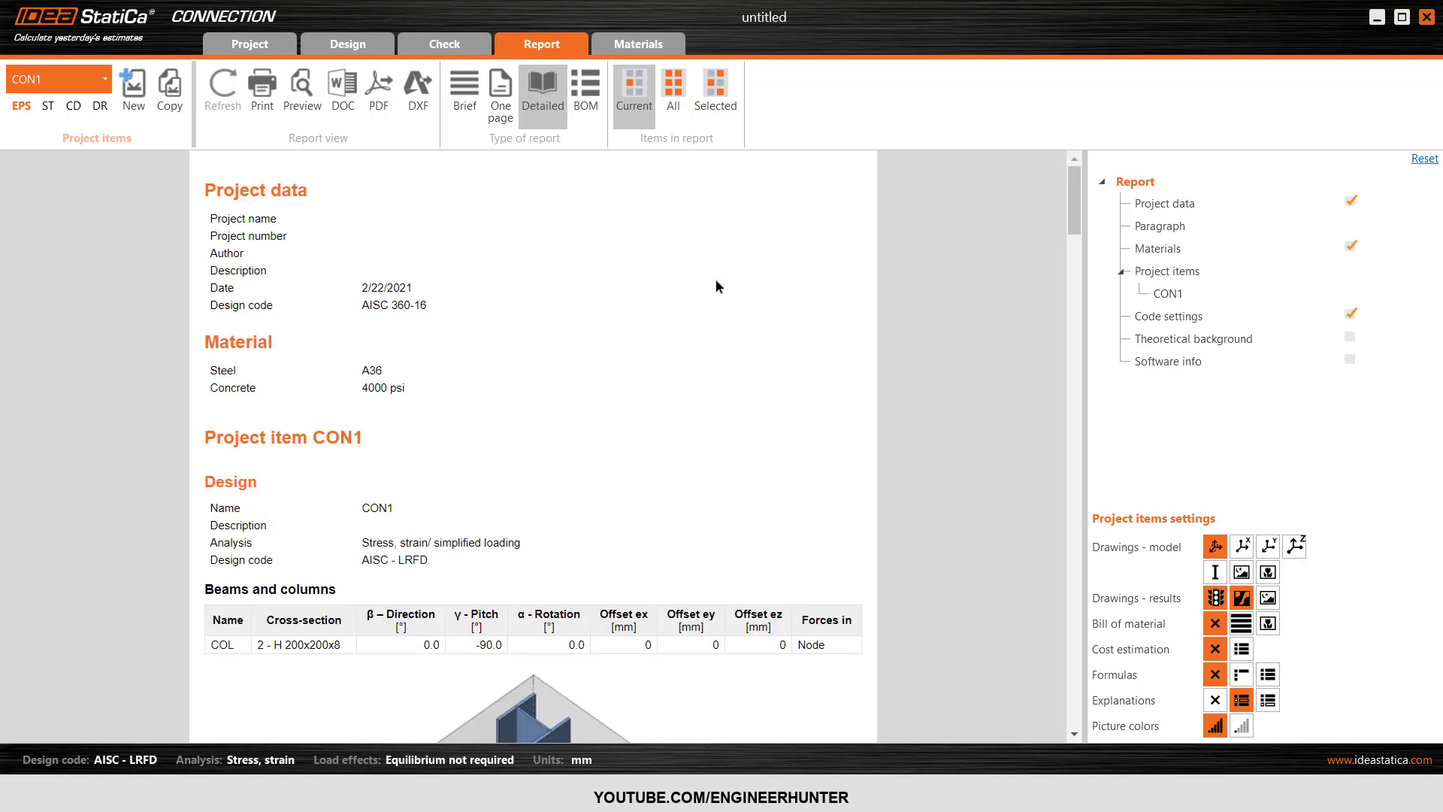
{"action": "scroll", "coordinate": [631, 279], "scroll_direction": "down", "scroll_amount": 5}
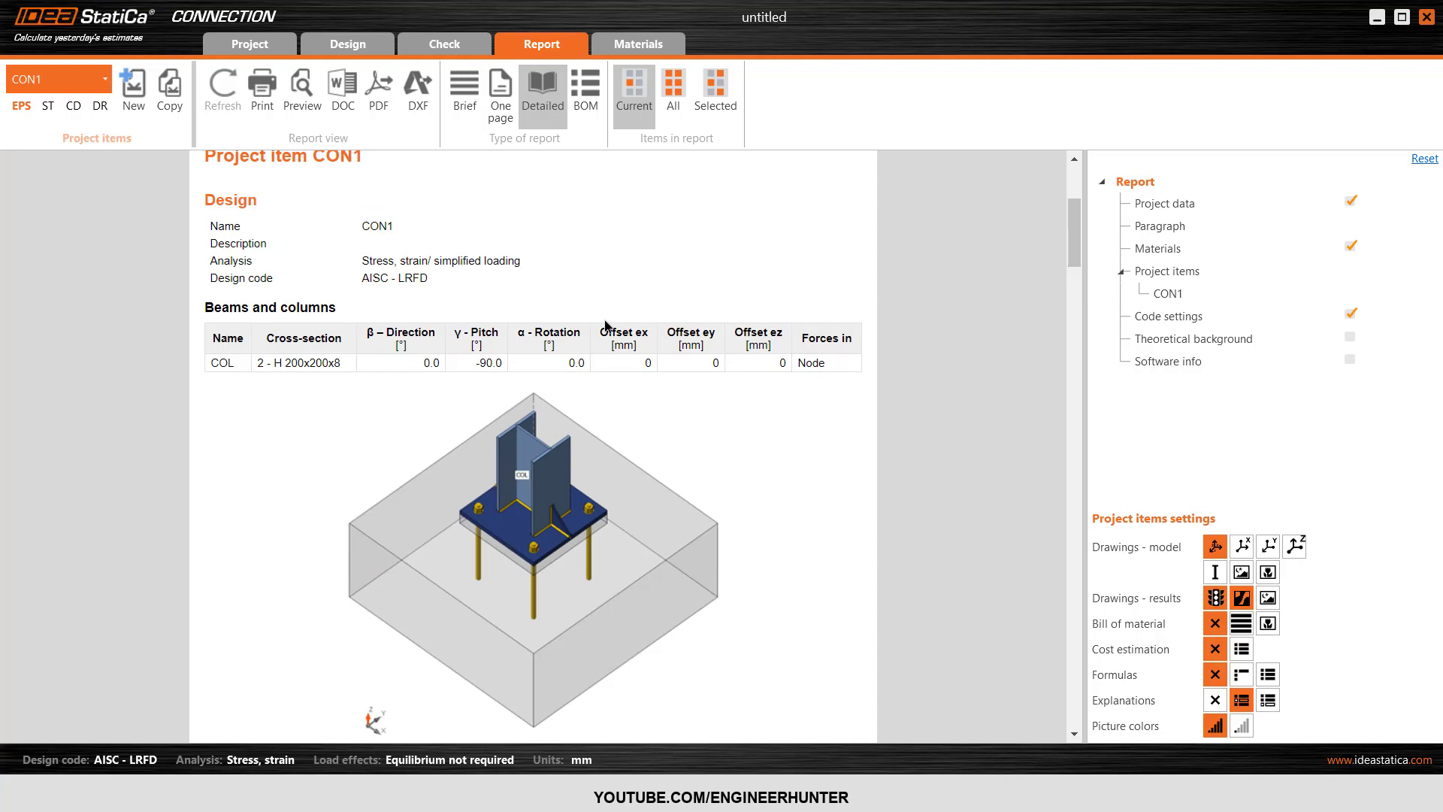
{"action": "scroll", "coordinate": [605, 323], "scroll_direction": "down", "scroll_amount": 10}
{"action": "scroll", "coordinate": [605, 318], "scroll_direction": "down", "scroll_amount": 15}
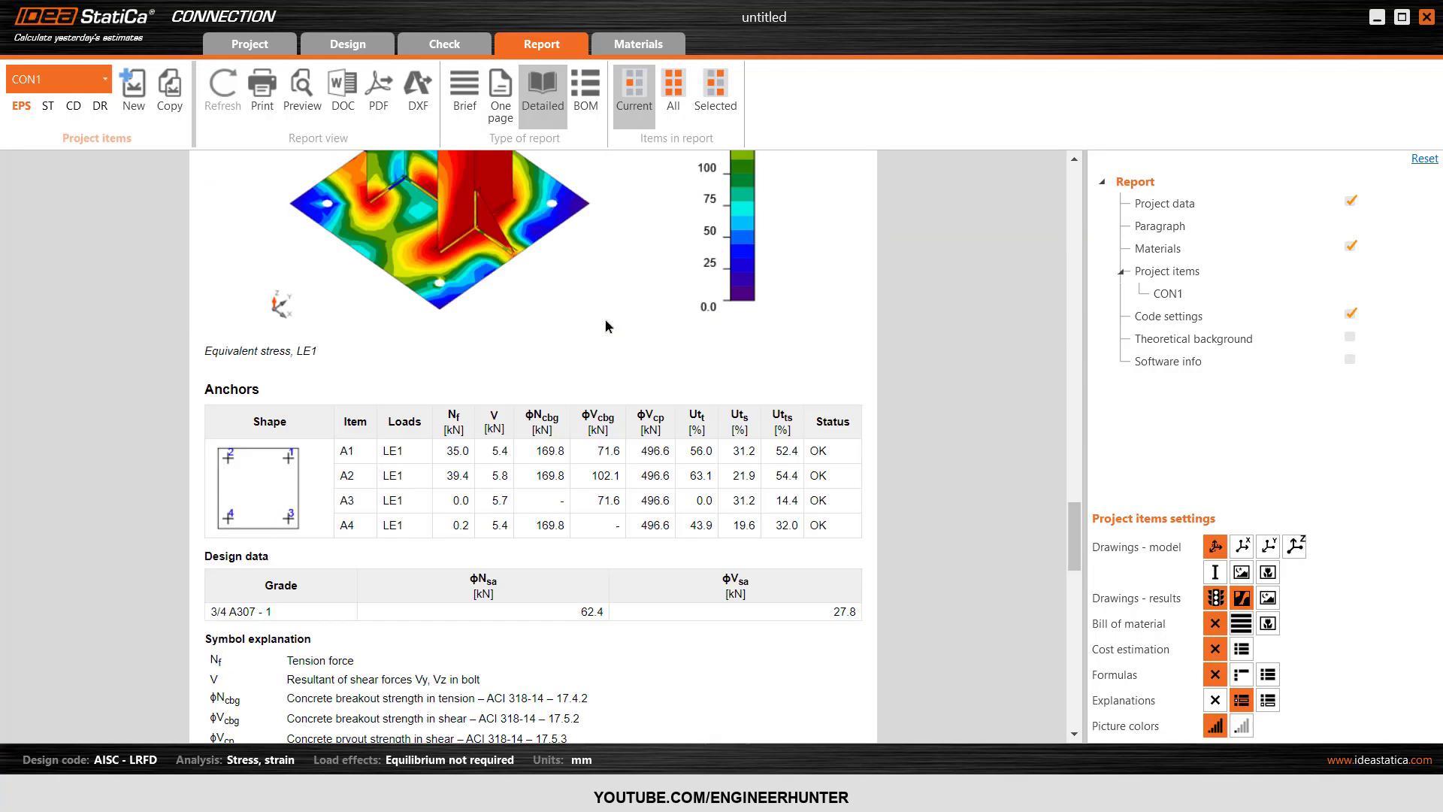
{"action": "scroll", "coordinate": [497, 372], "scroll_direction": "up", "scroll_amount": 5}
{"action": "scroll", "coordinate": [497, 373], "scroll_direction": "down", "scroll_amount": 20}
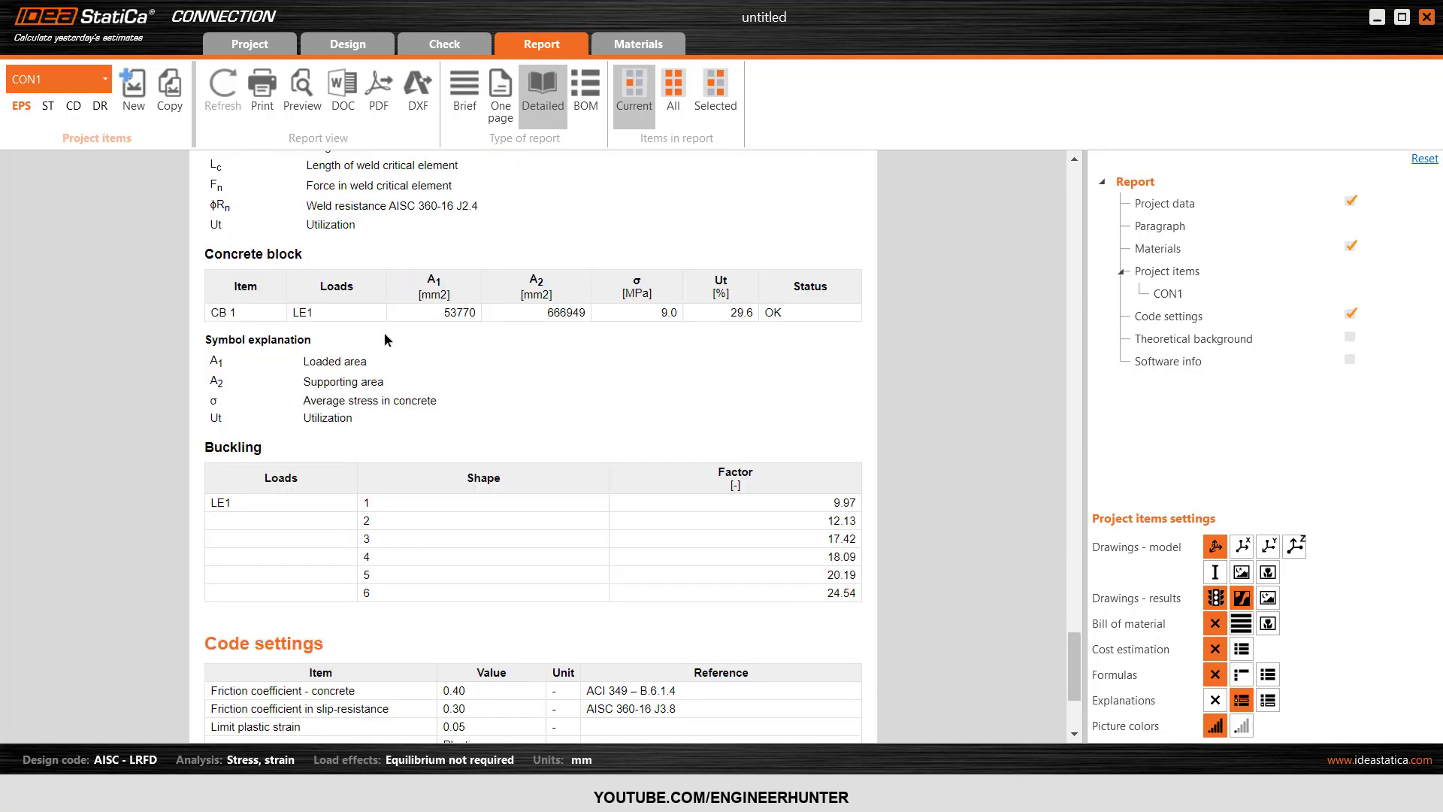
{"action": "scroll", "coordinate": [609, 431], "scroll_direction": "up", "scroll_amount": 7}
{"action": "scroll", "coordinate": [609, 431], "scroll_direction": "up", "scroll_amount": 7}
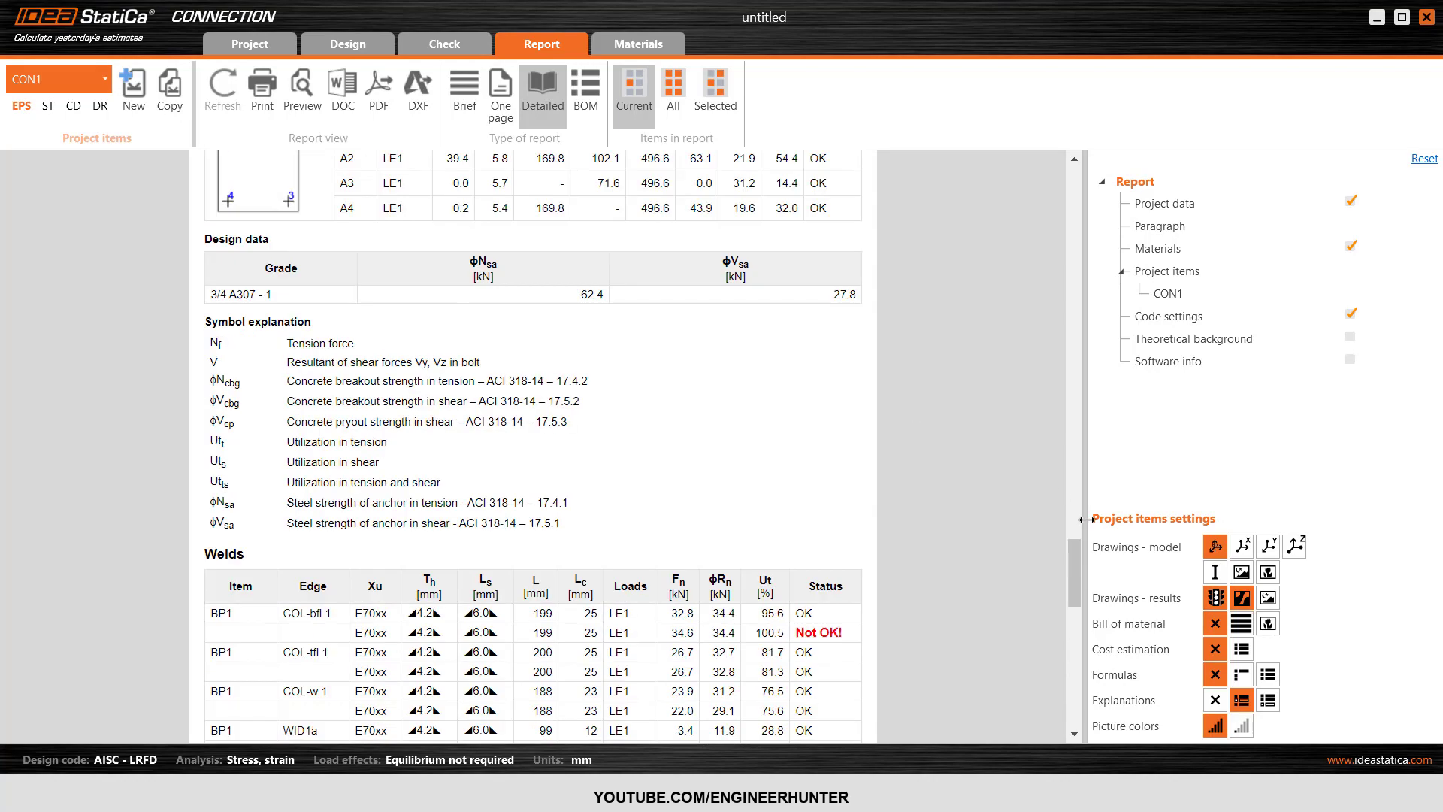
{"action": "left_click_drag", "start_coordinate": [1074, 580], "coordinate": [1094, 191]}
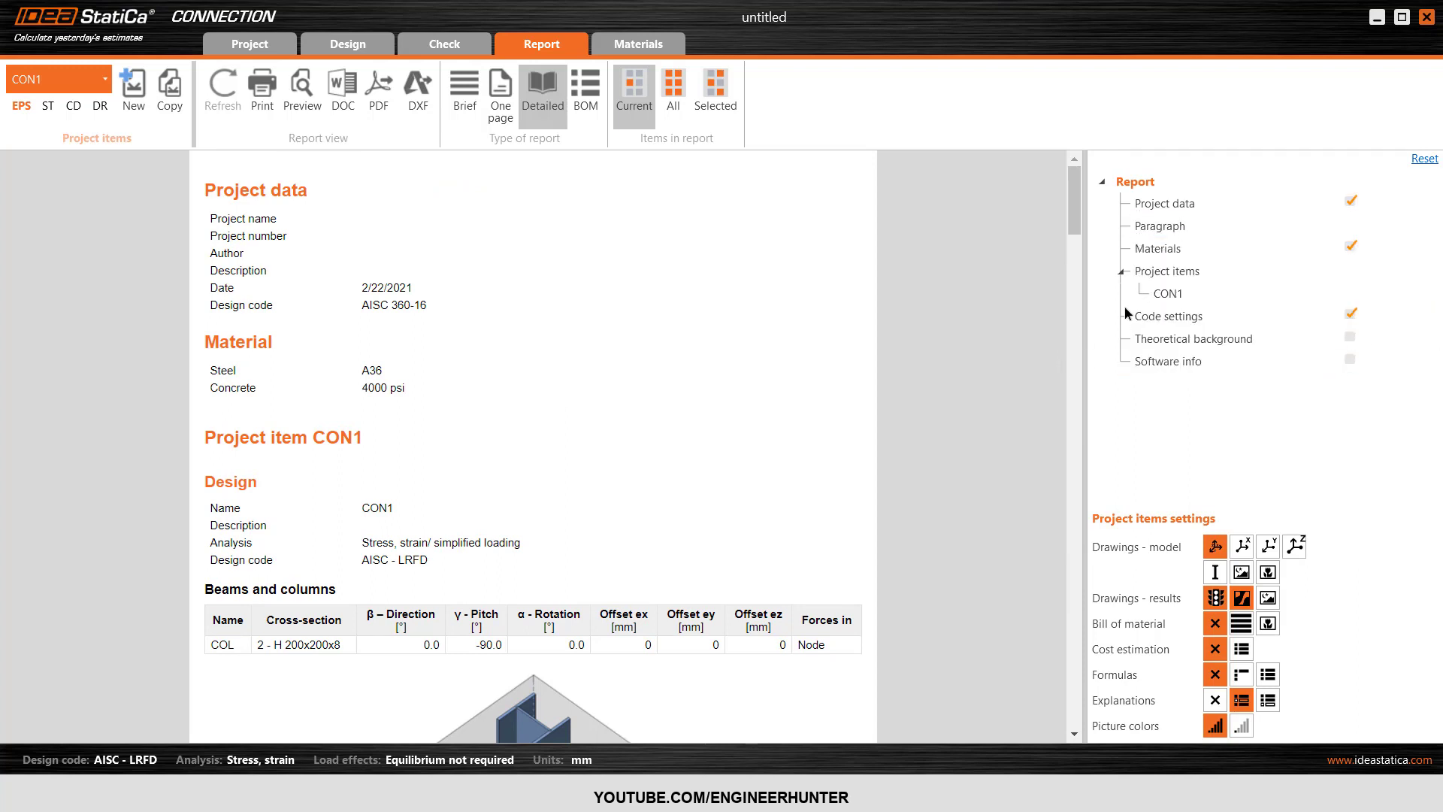
Exclude the code settings from the detailed report, refresh it, and look through the regenerated pages
{"action": "left_click", "coordinate": [1350, 314]}
{"action": "scroll", "coordinate": [520, 326], "scroll_direction": "down", "scroll_amount": 20}
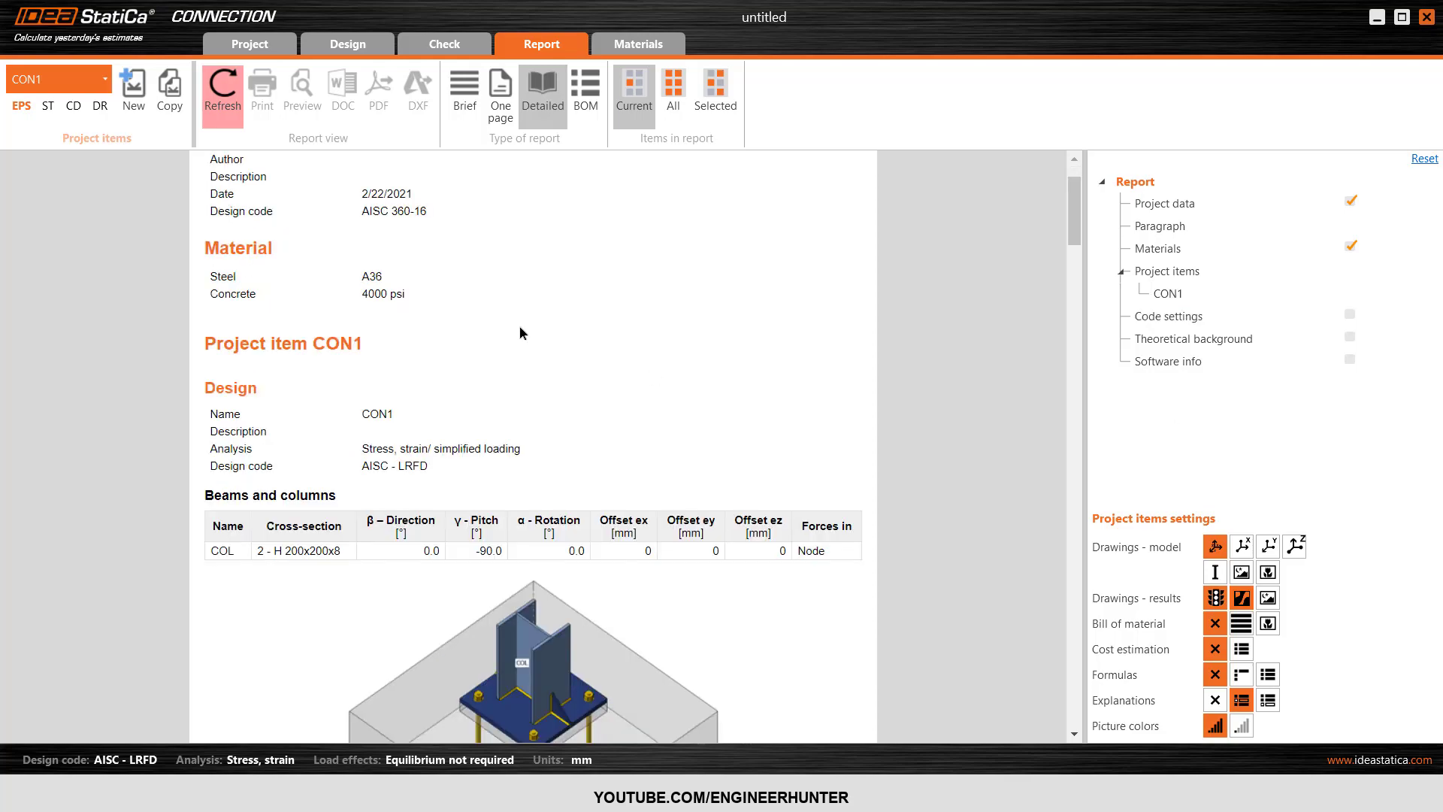
{"action": "scroll", "coordinate": [602, 389], "scroll_direction": "down", "scroll_amount": 7}
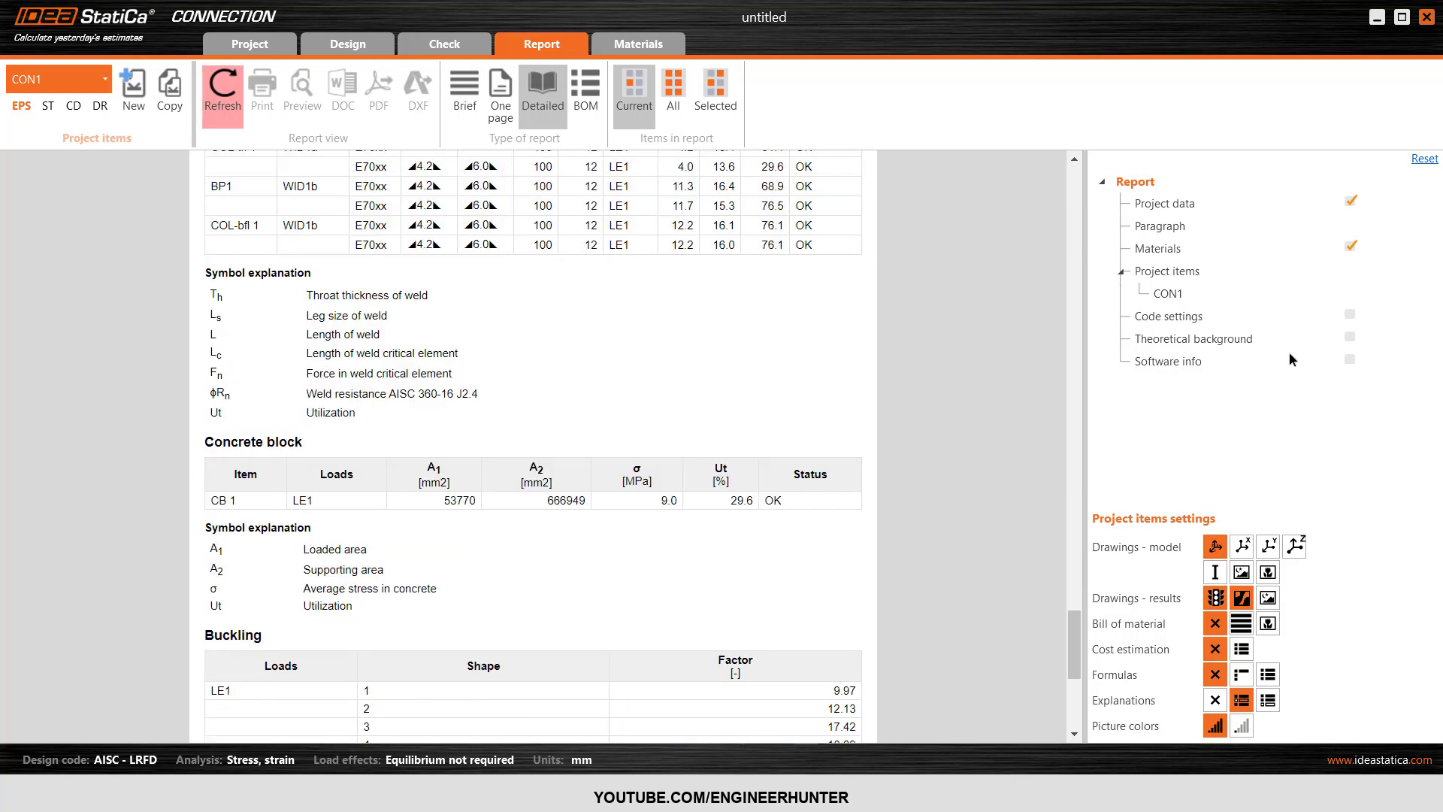
{"action": "scroll", "coordinate": [811, 456], "scroll_direction": "down", "scroll_amount": 8}
{"action": "scroll", "coordinate": [497, 494], "scroll_direction": "down", "scroll_amount": 1}
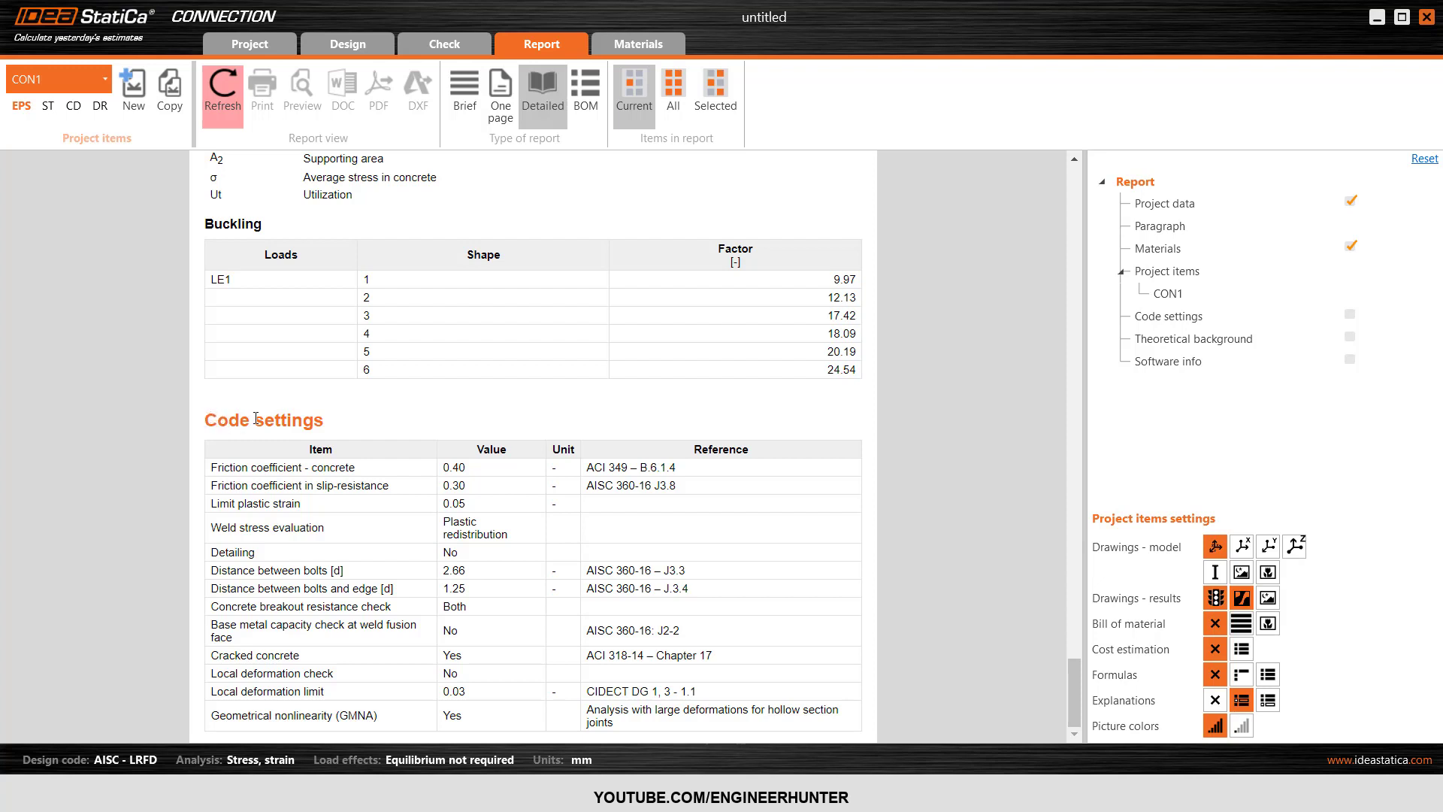
{"action": "left_click_drag", "start_coordinate": [351, 428], "coordinate": [241, 423]}
{"action": "left_click", "coordinate": [331, 421]}
{"action": "left_click", "coordinate": [218, 99]}
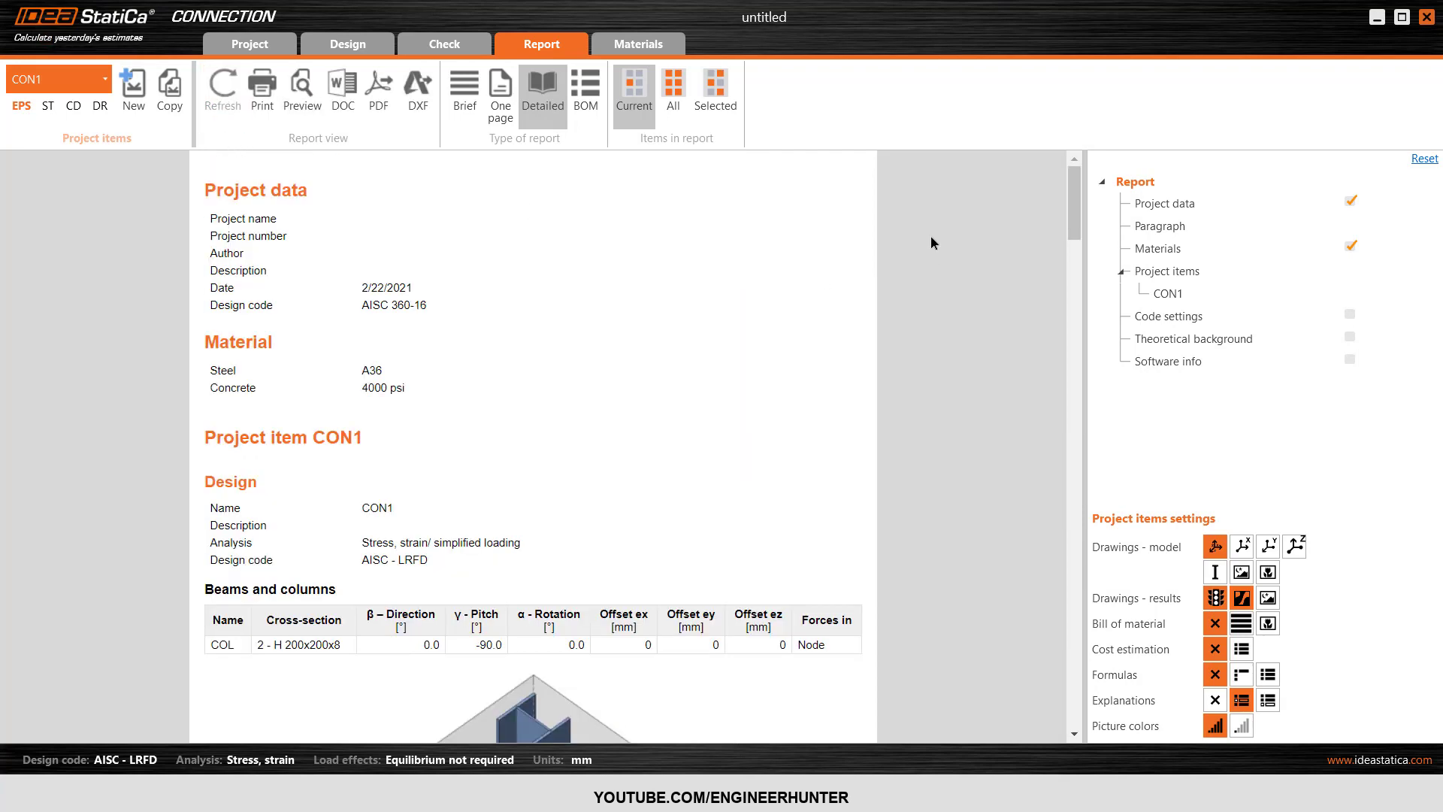
{"action": "left_click_drag", "start_coordinate": [1075, 203], "coordinate": [1035, 703]}
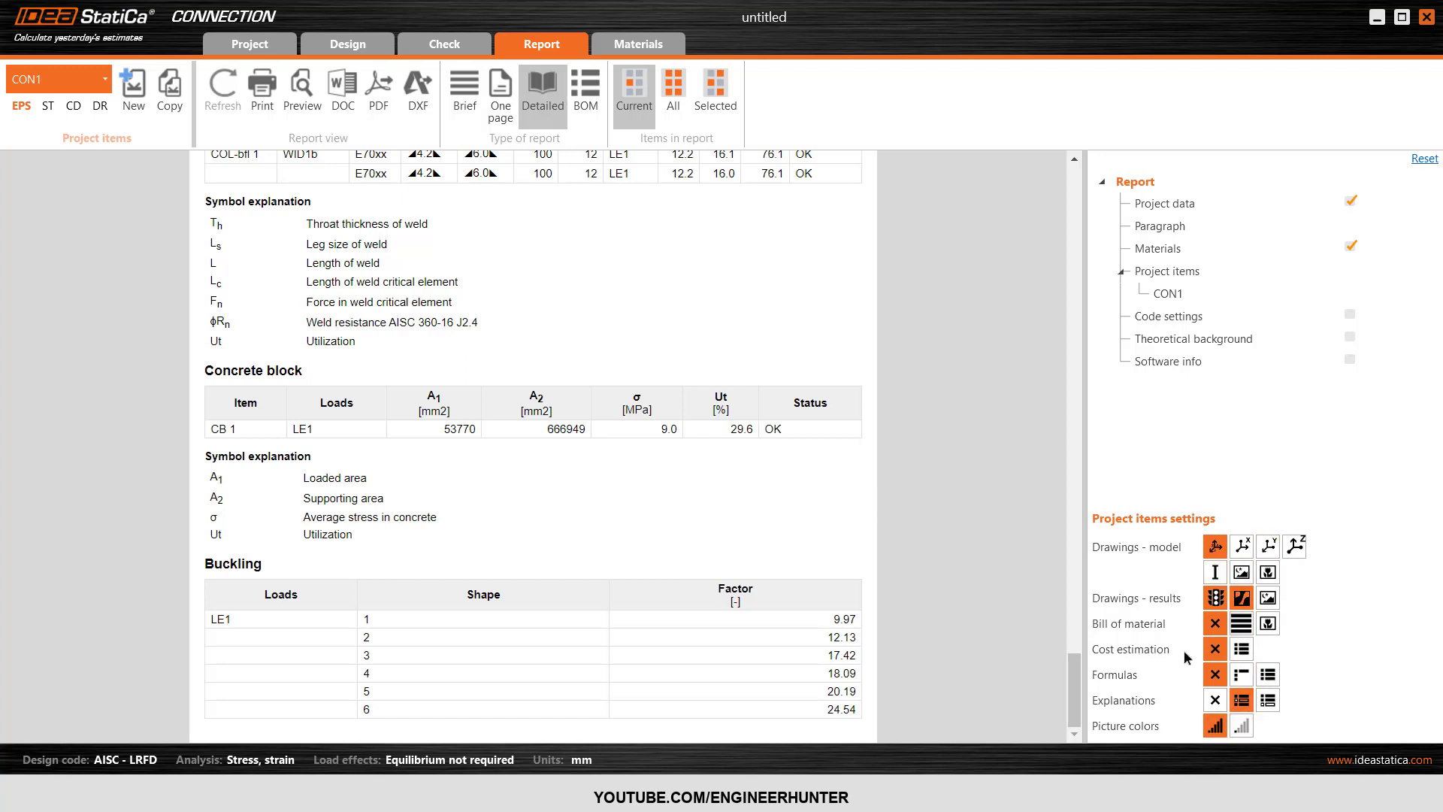
{"action": "scroll", "coordinate": [863, 389], "scroll_direction": "up", "scroll_amount": 15}
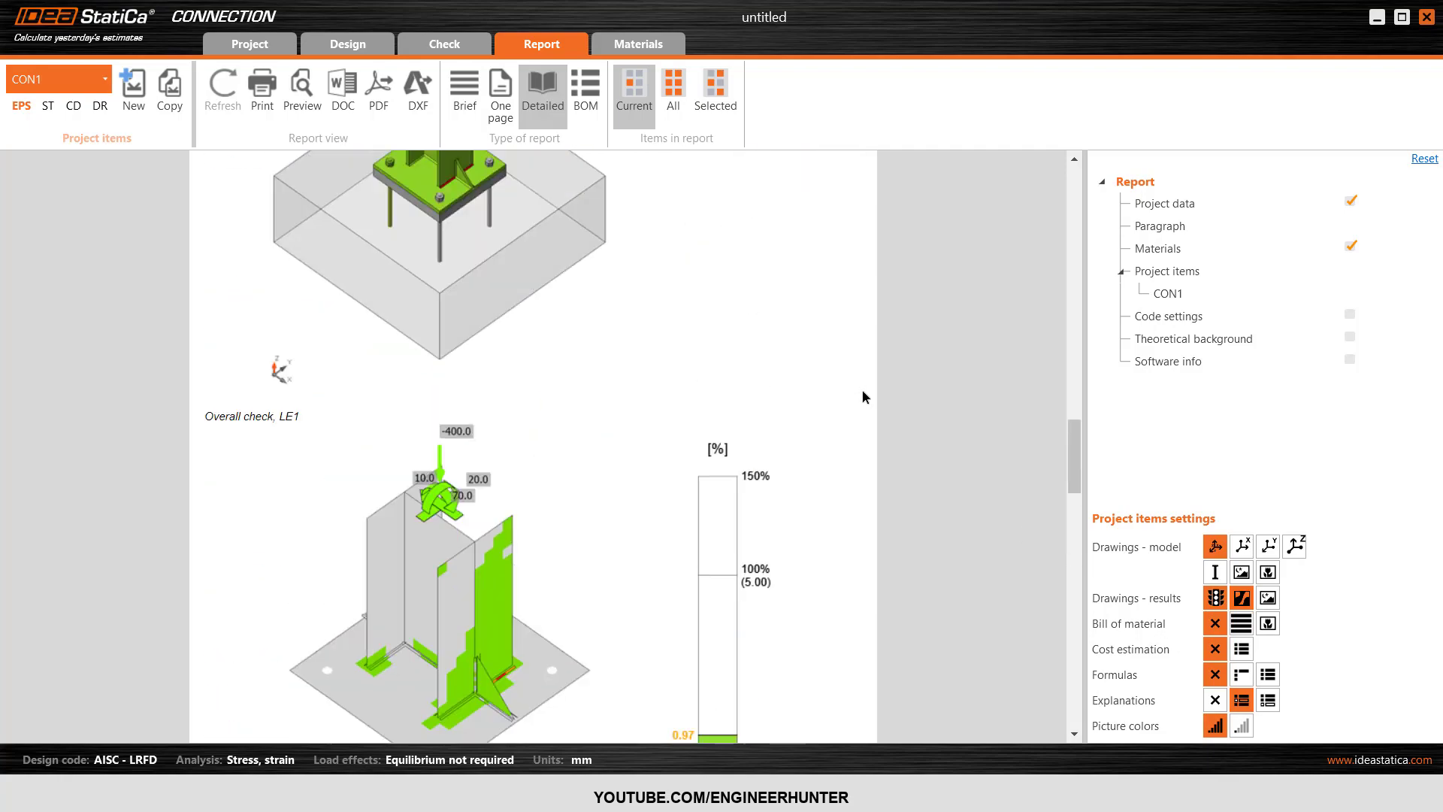
{"action": "scroll", "coordinate": [863, 389], "scroll_direction": "up", "scroll_amount": 15}
Switch to the bill of material report and examine the foundation block, manufacturing operations, welds, anchors and plate drawings
{"action": "left_click", "coordinate": [582, 101]}
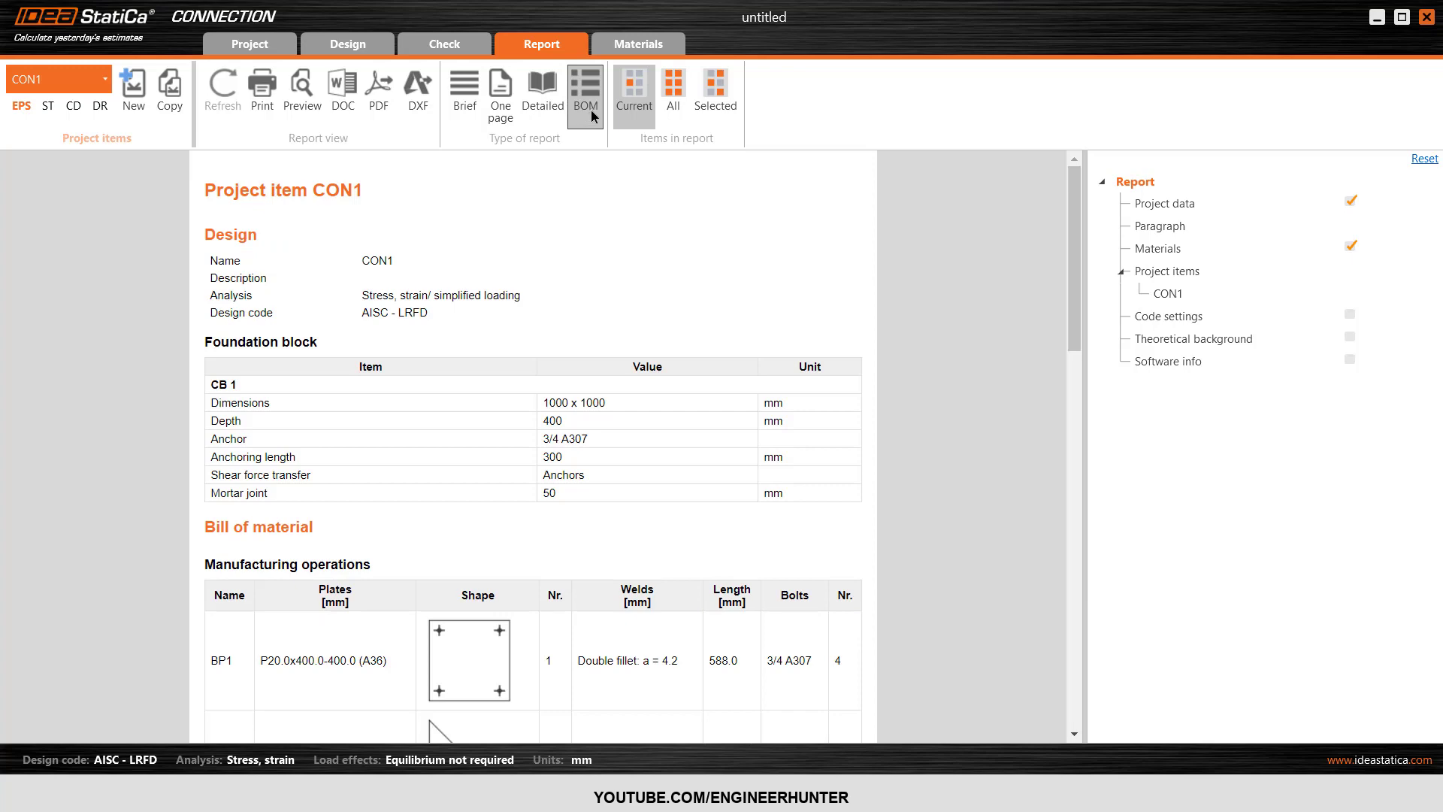
{"action": "scroll", "coordinate": [666, 318], "scroll_direction": "down", "scroll_amount": 3}
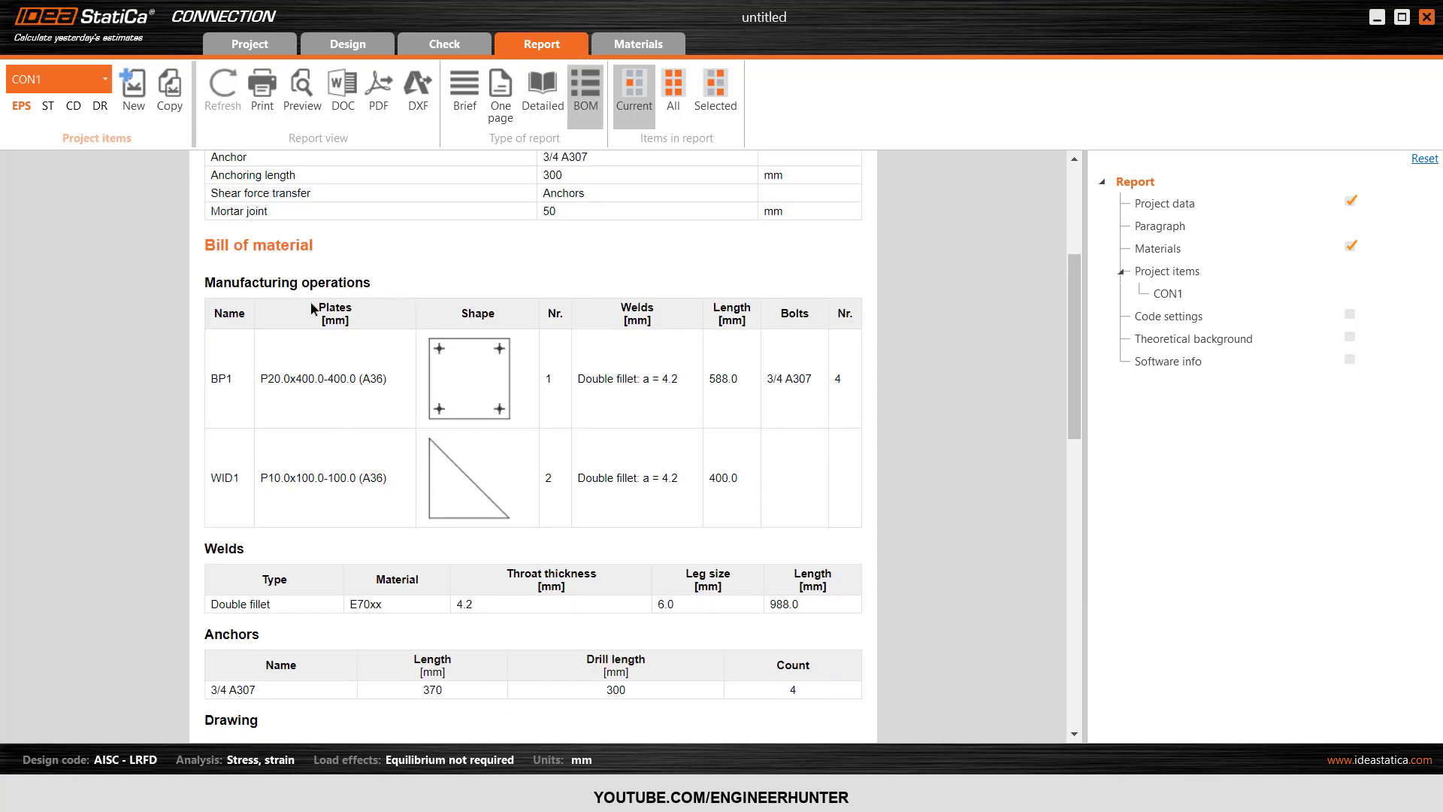
{"action": "scroll", "coordinate": [415, 355], "scroll_direction": "down", "scroll_amount": 2}
{"action": "scroll", "coordinate": [408, 486], "scroll_direction": "down", "scroll_amount": 4}
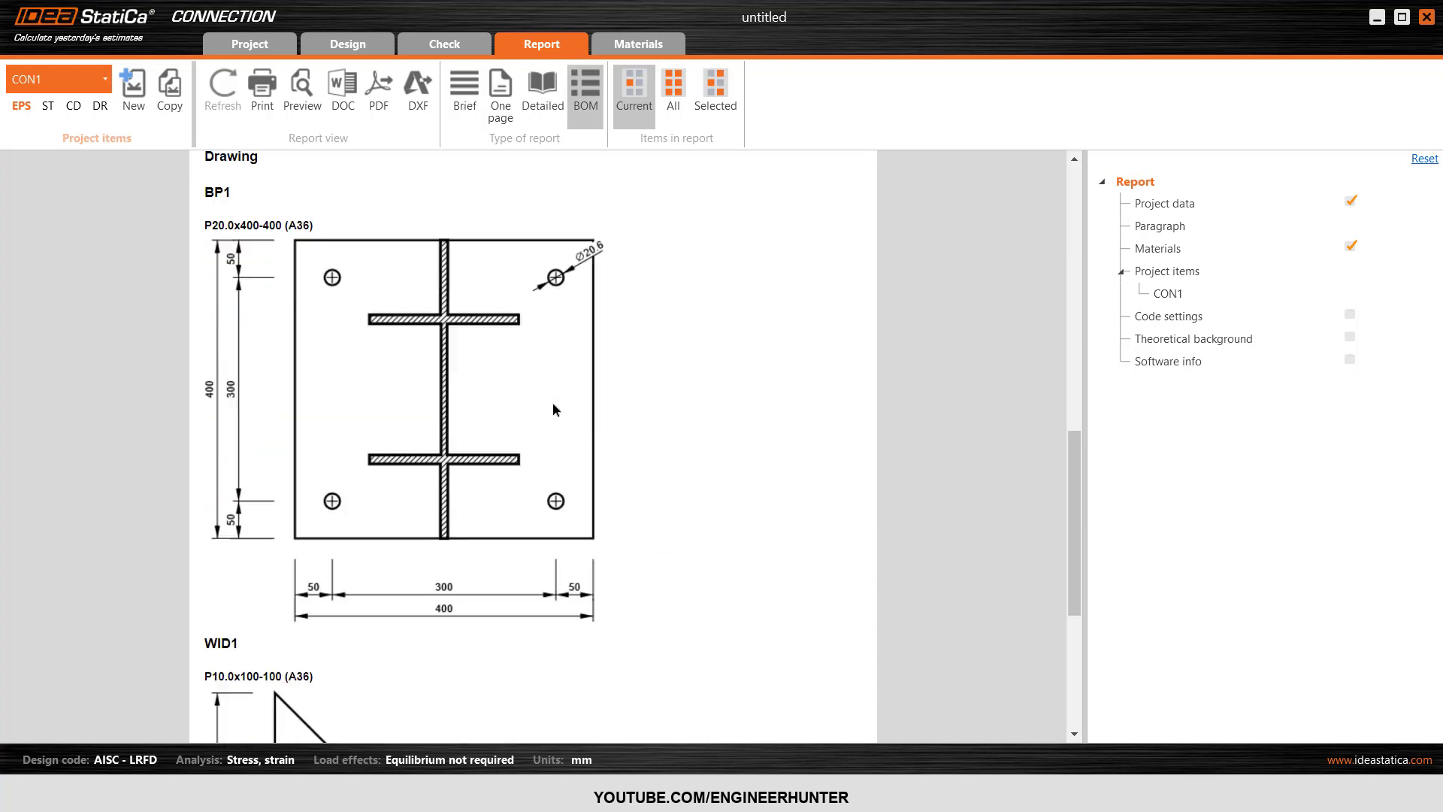
{"action": "scroll", "coordinate": [556, 208], "scroll_direction": "down", "scroll_amount": 4}
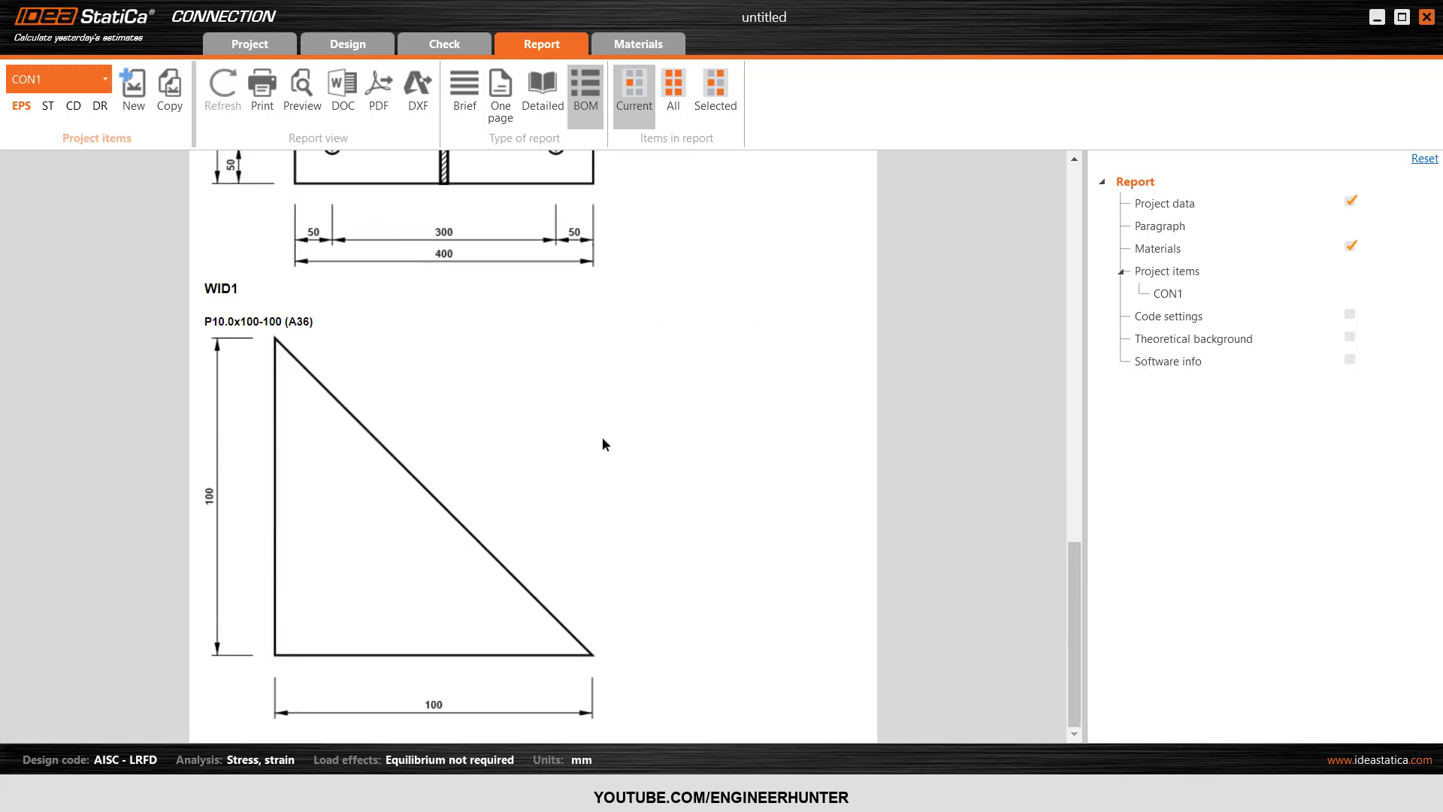
{"action": "scroll", "coordinate": [359, 360], "scroll_direction": "up", "scroll_amount": 5}
{"action": "scroll", "coordinate": [532, 512], "scroll_direction": "up", "scroll_amount": 3}
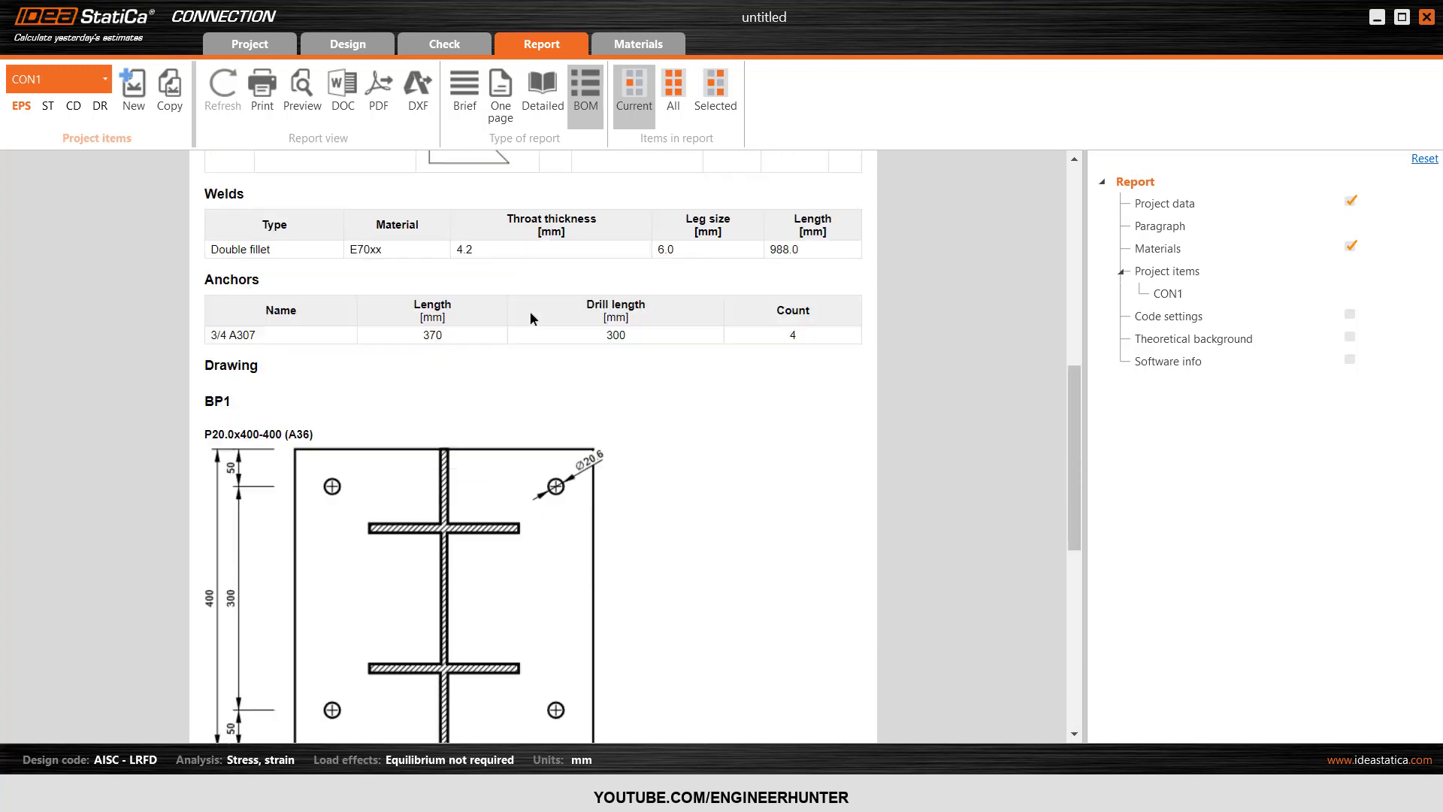
{"action": "scroll", "coordinate": [556, 244], "scroll_direction": "up", "scroll_amount": 1}
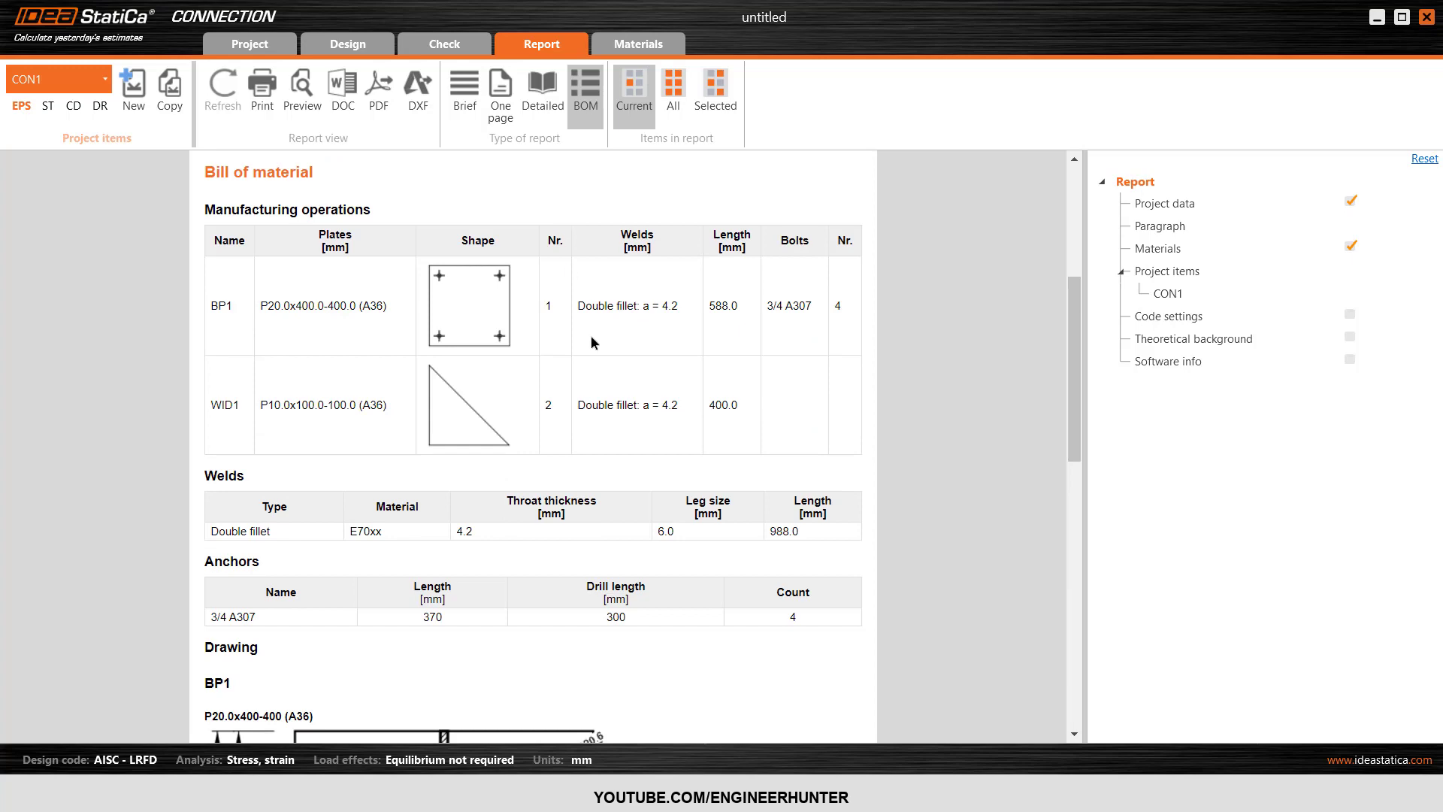
{"action": "scroll", "coordinate": [597, 361], "scroll_direction": "up", "scroll_amount": 1}
{"action": "scroll", "coordinate": [399, 473], "scroll_direction": "up", "scroll_amount": 2}
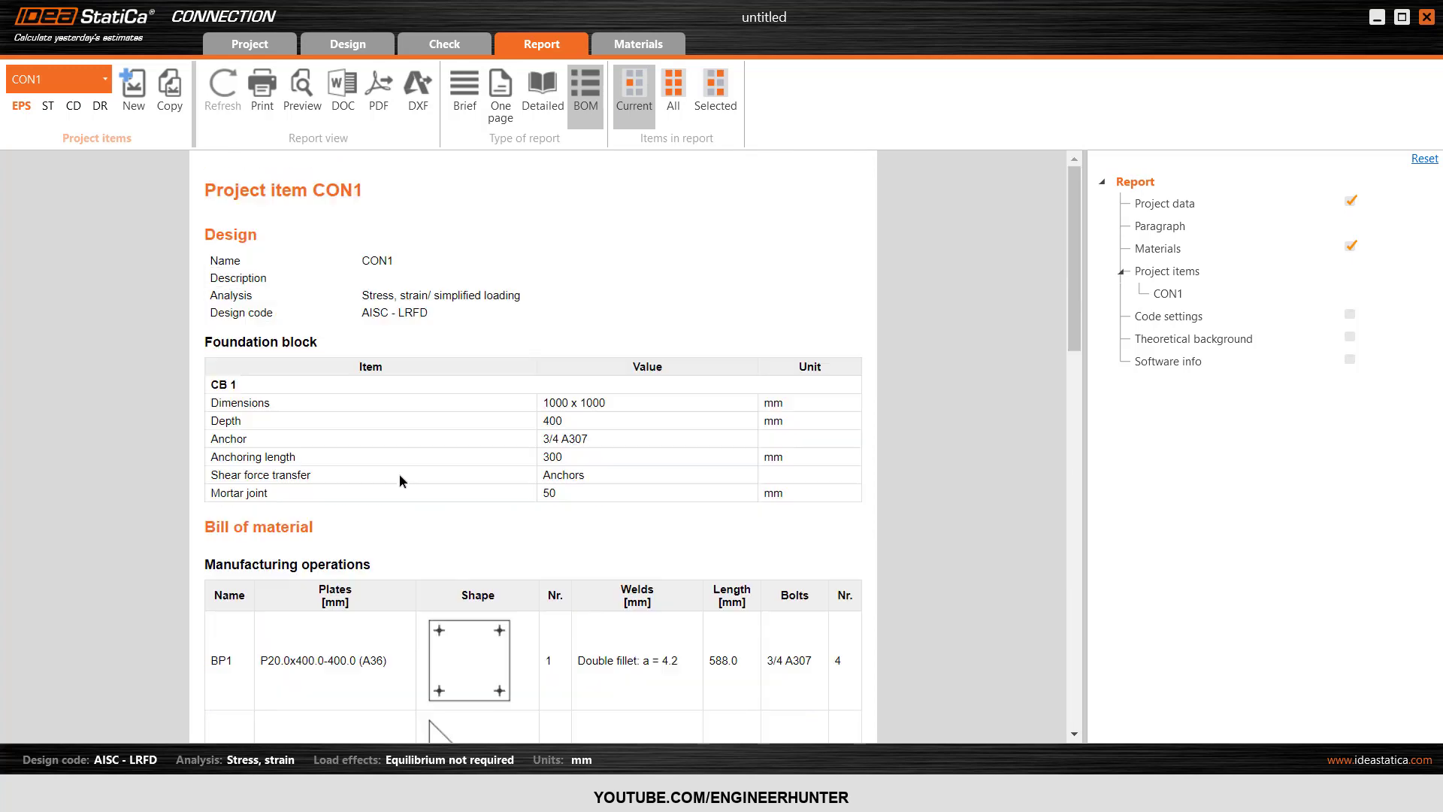
{"action": "scroll", "coordinate": [399, 493], "scroll_direction": "down", "scroll_amount": 1}
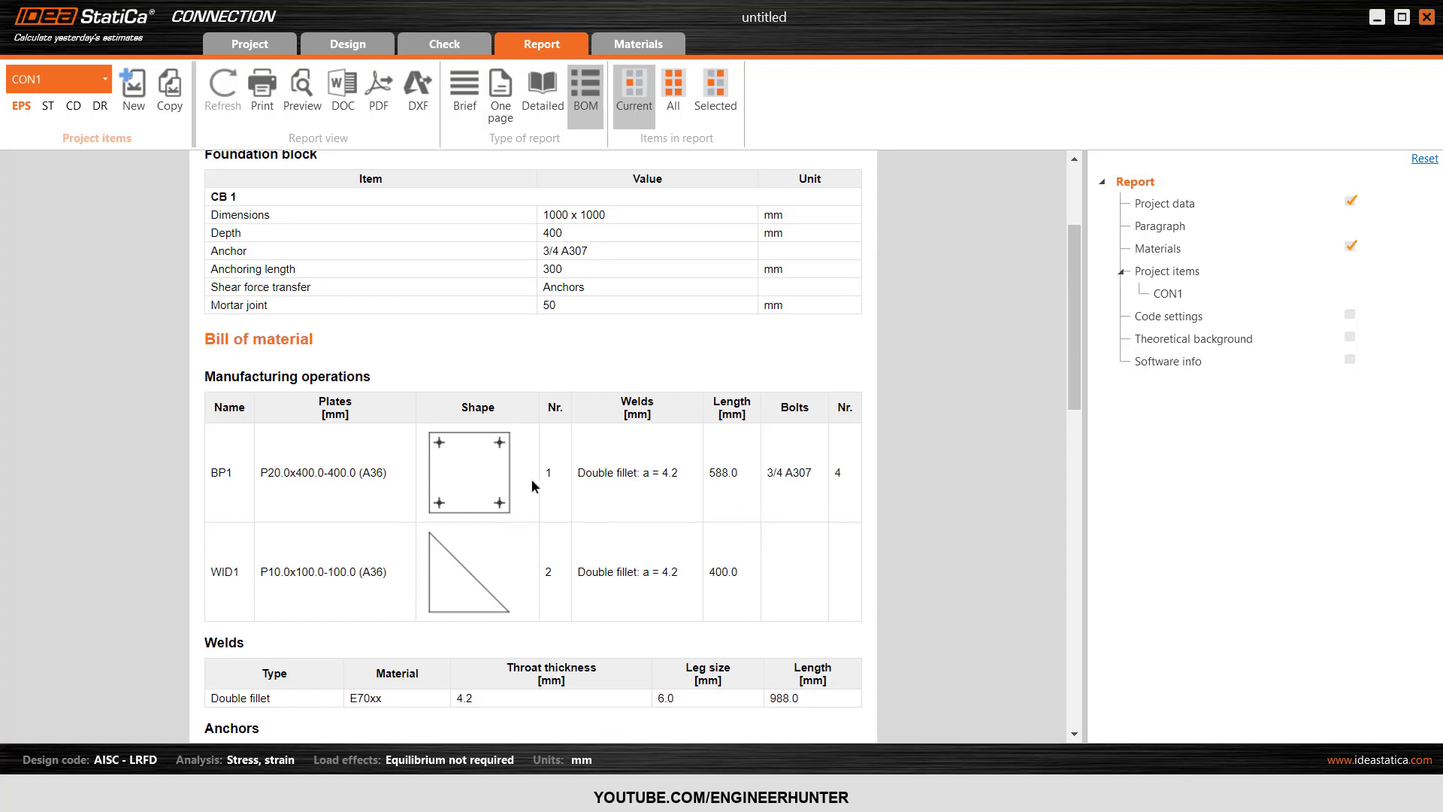
{"action": "scroll", "coordinate": [492, 390], "scroll_direction": "down", "scroll_amount": 2}
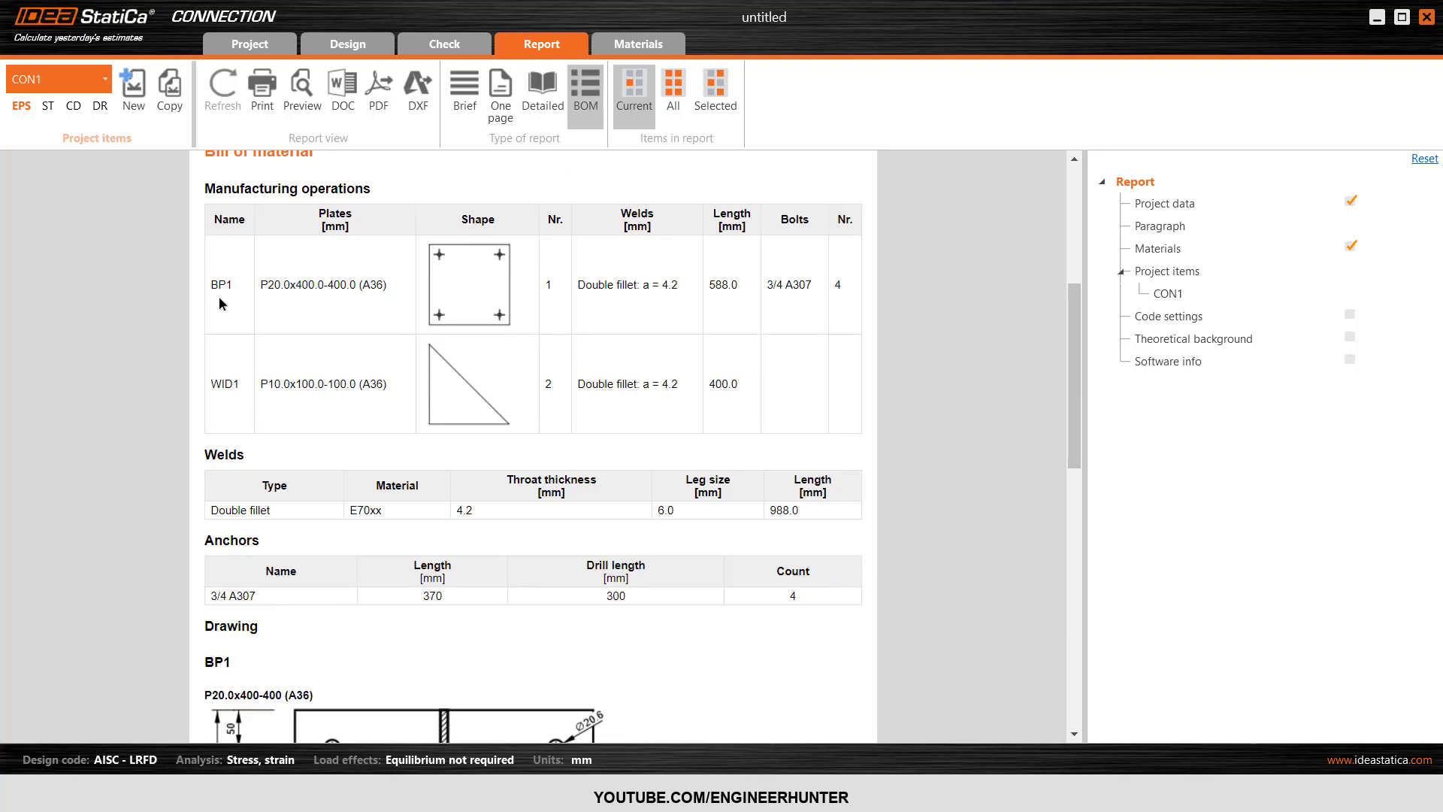
{"action": "scroll", "coordinate": [433, 318], "scroll_direction": "up", "scroll_amount": 4}
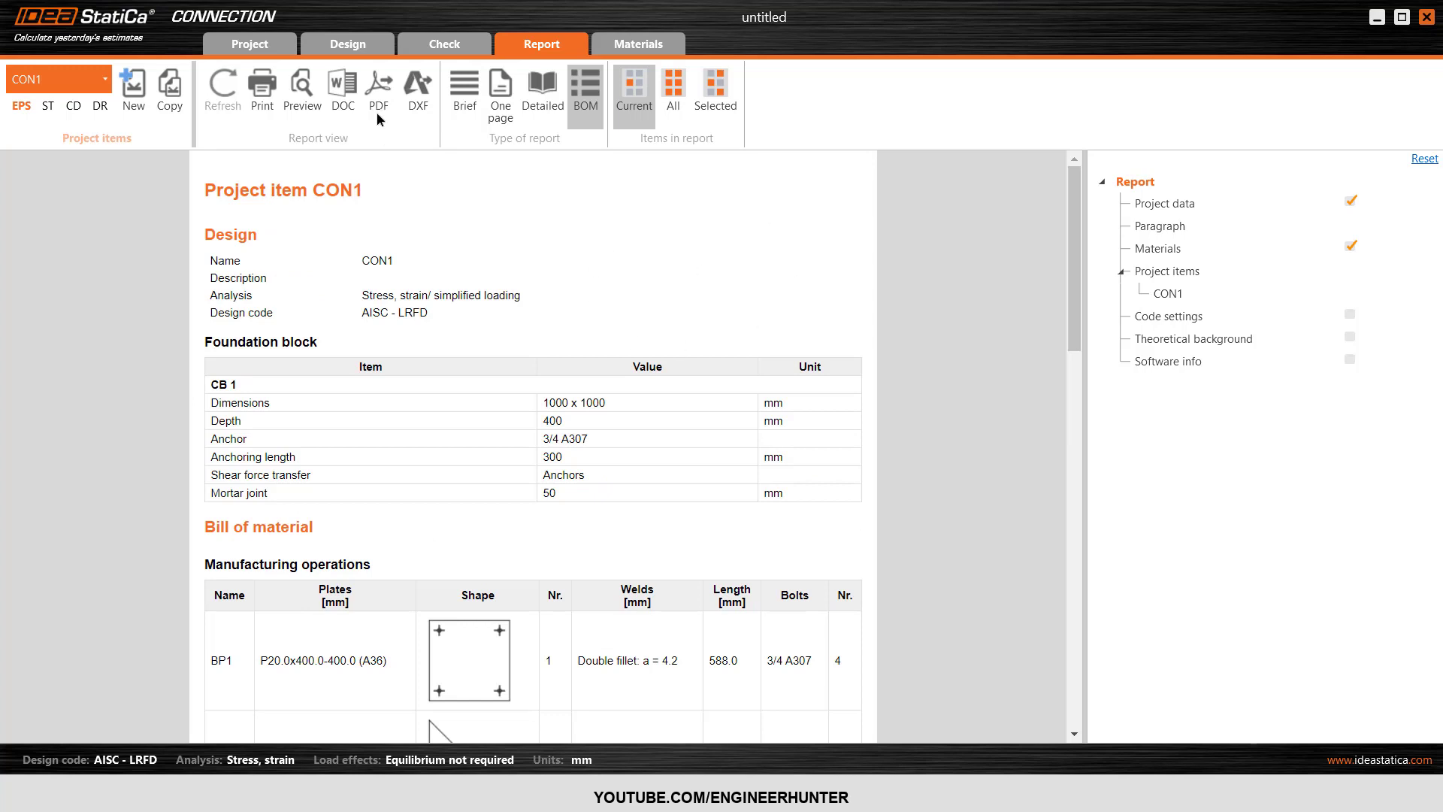
Return to the design of base plate BP1 and set its foundation block offset to 100 mm
{"action": "left_click", "coordinate": [350, 45]}
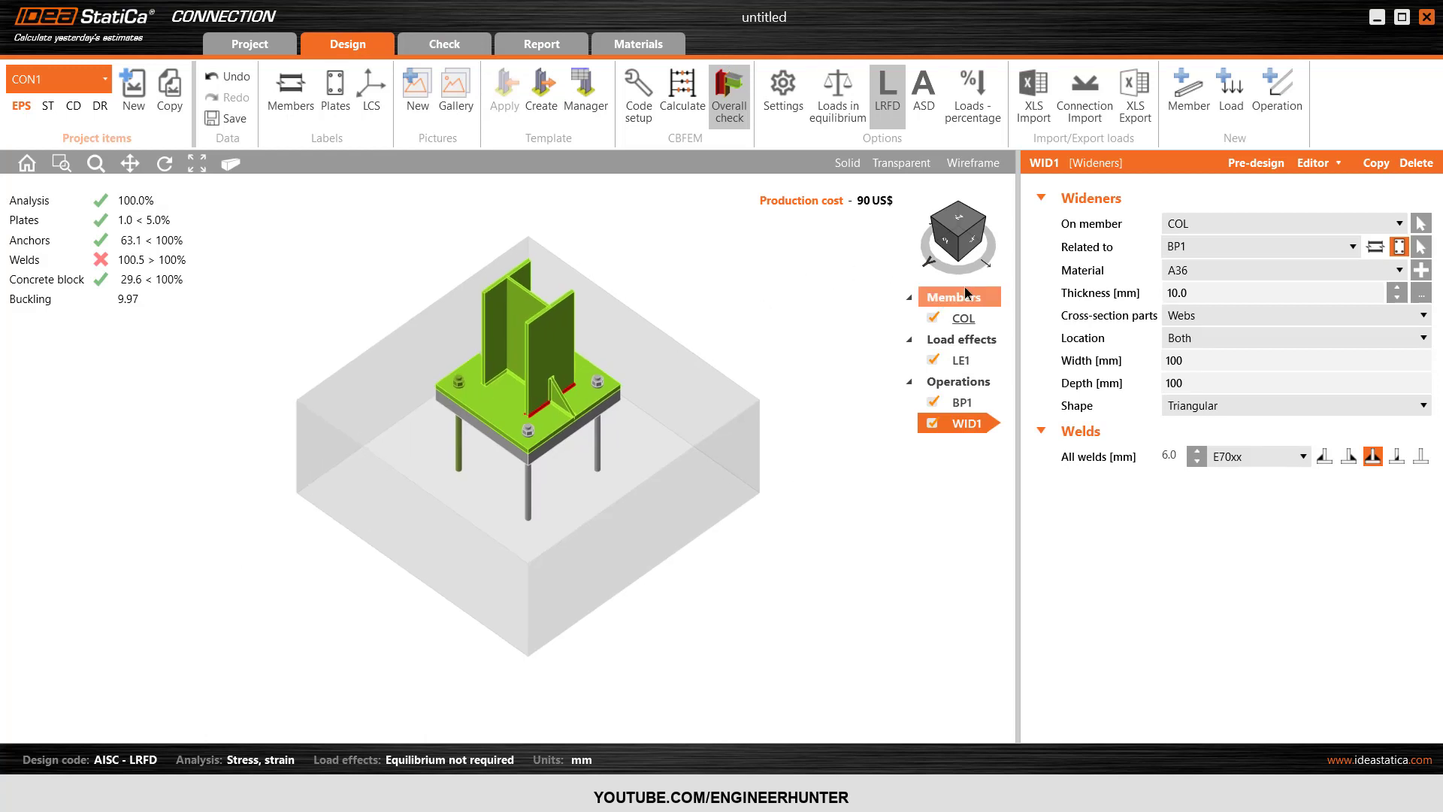
{"action": "left_click", "coordinate": [961, 402]}
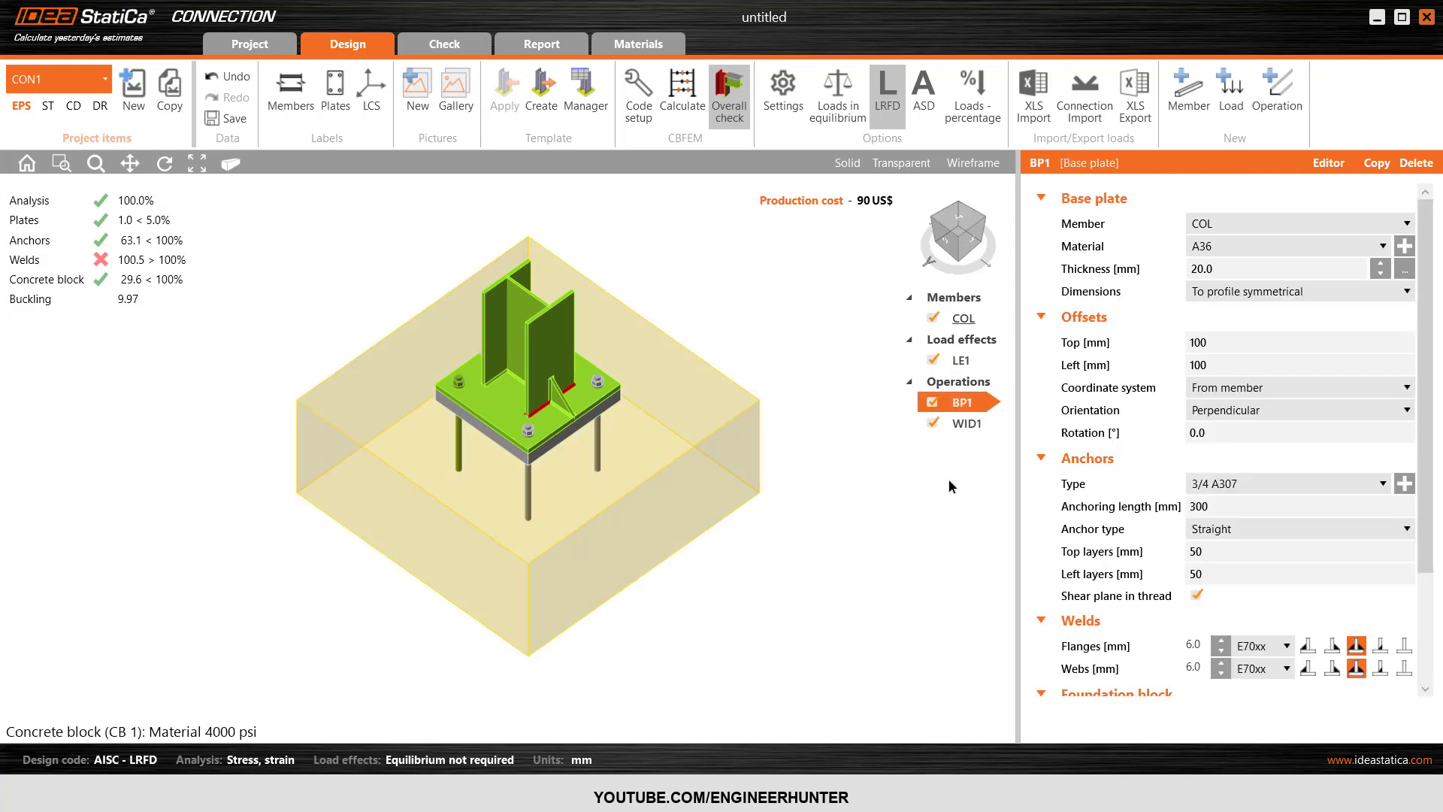
{"action": "scroll", "coordinate": [1197, 618], "scroll_direction": "down", "scroll_amount": 2}
{"action": "left_click", "coordinate": [1215, 595]}
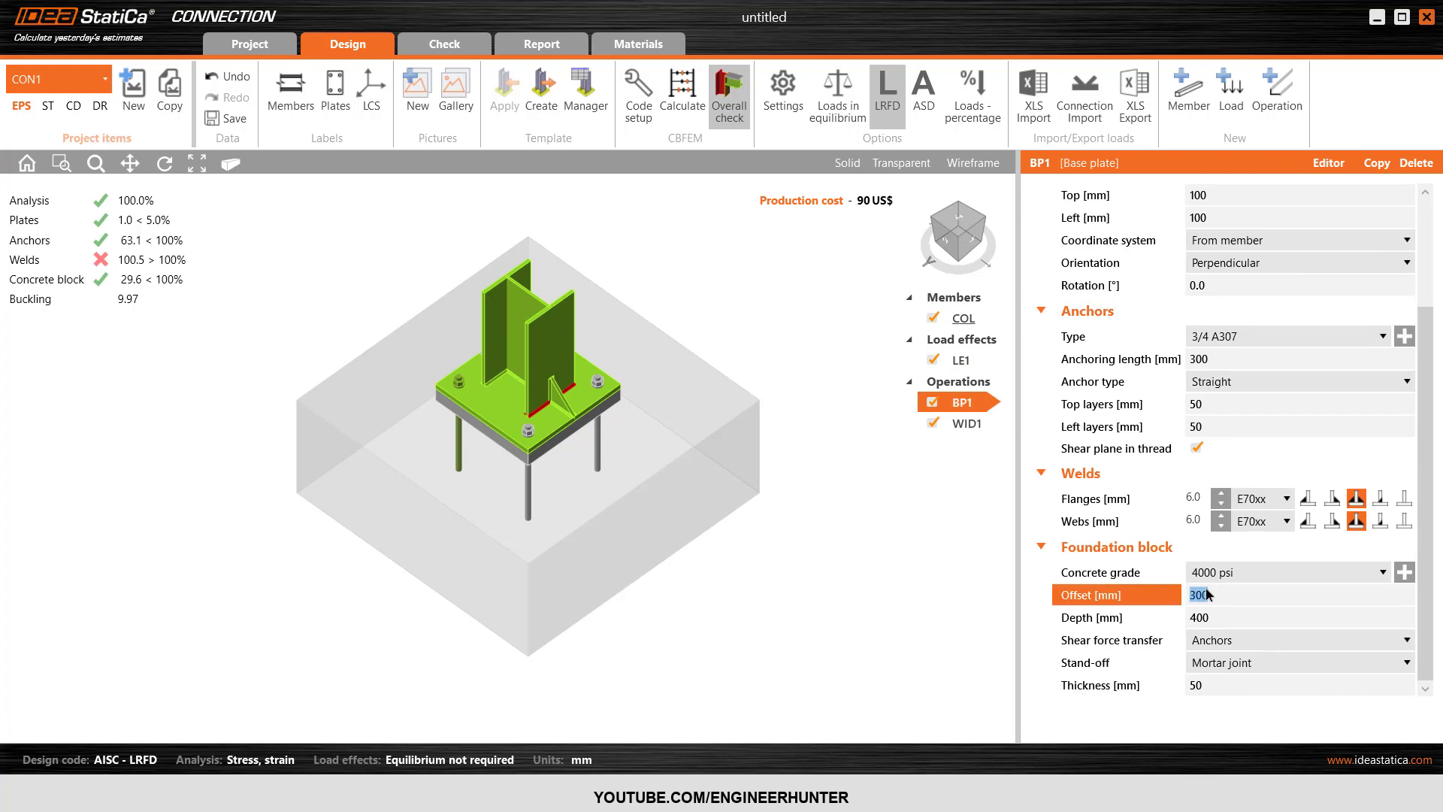
{"action": "type", "text": "100"}
{"action": "left_click", "coordinate": [1200, 611]}
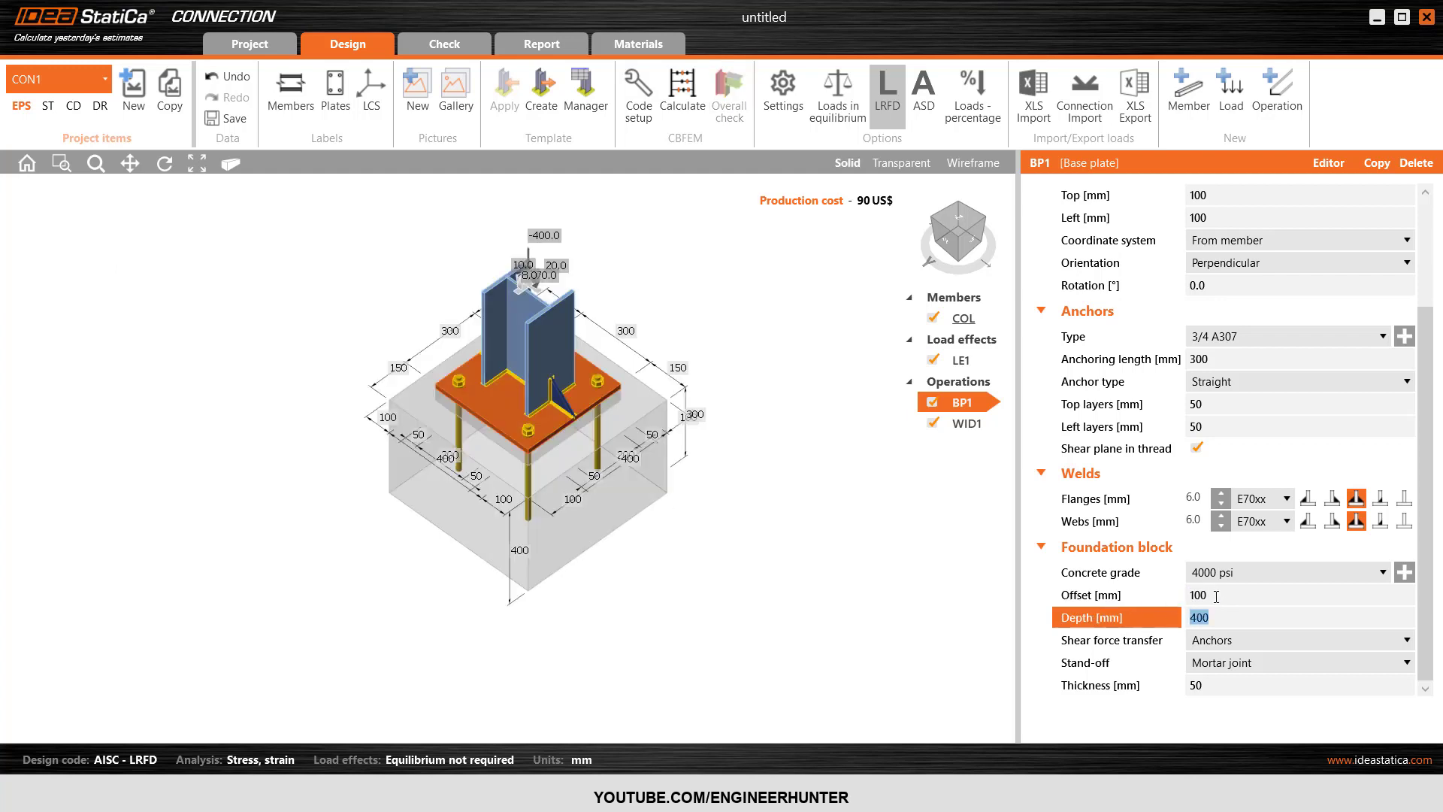
Recalculate the connection with the changed foundation block and expand the detailed check of anchor A2
{"action": "scroll", "coordinate": [923, 255], "scroll_direction": "up", "scroll_amount": 3}
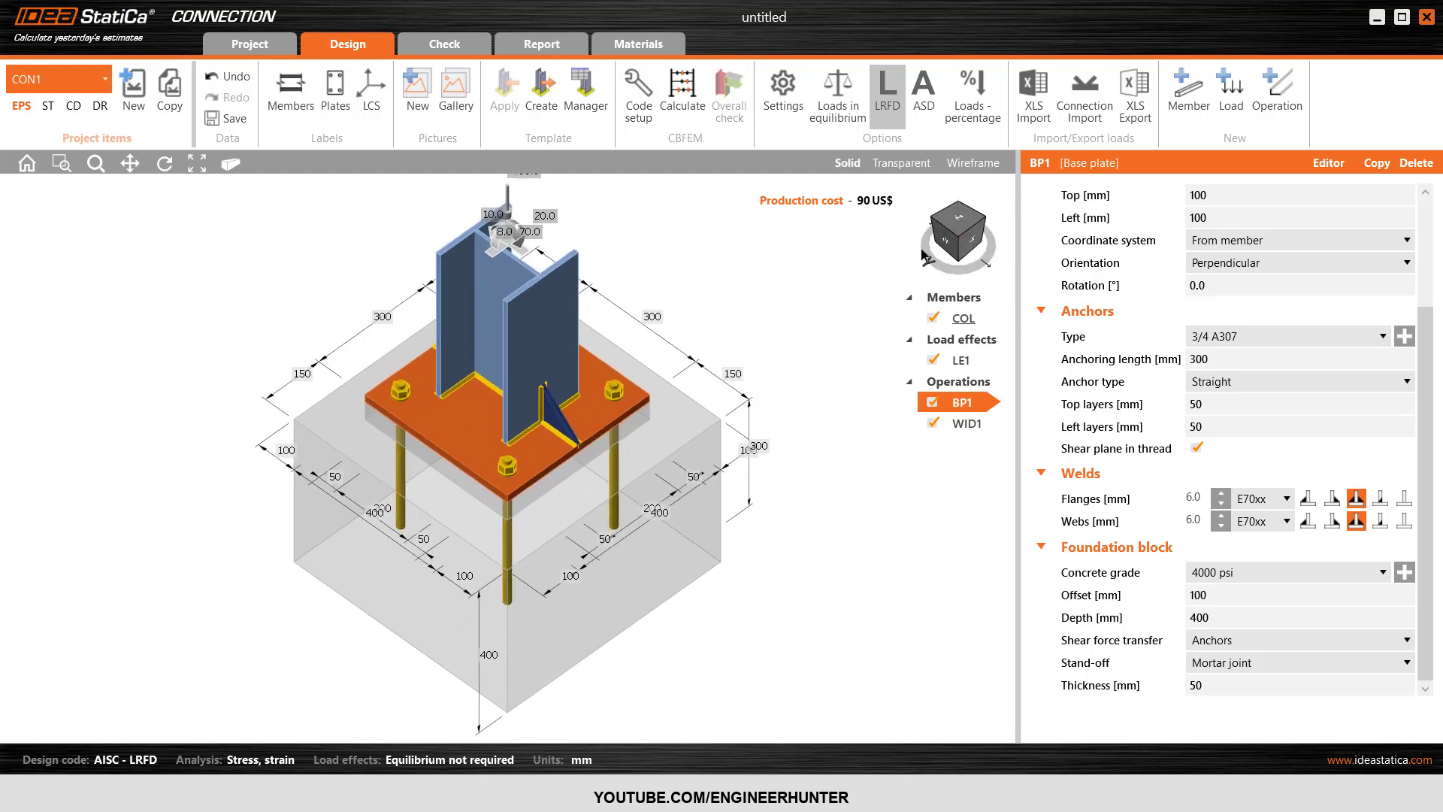
{"action": "left_click", "coordinate": [682, 90]}
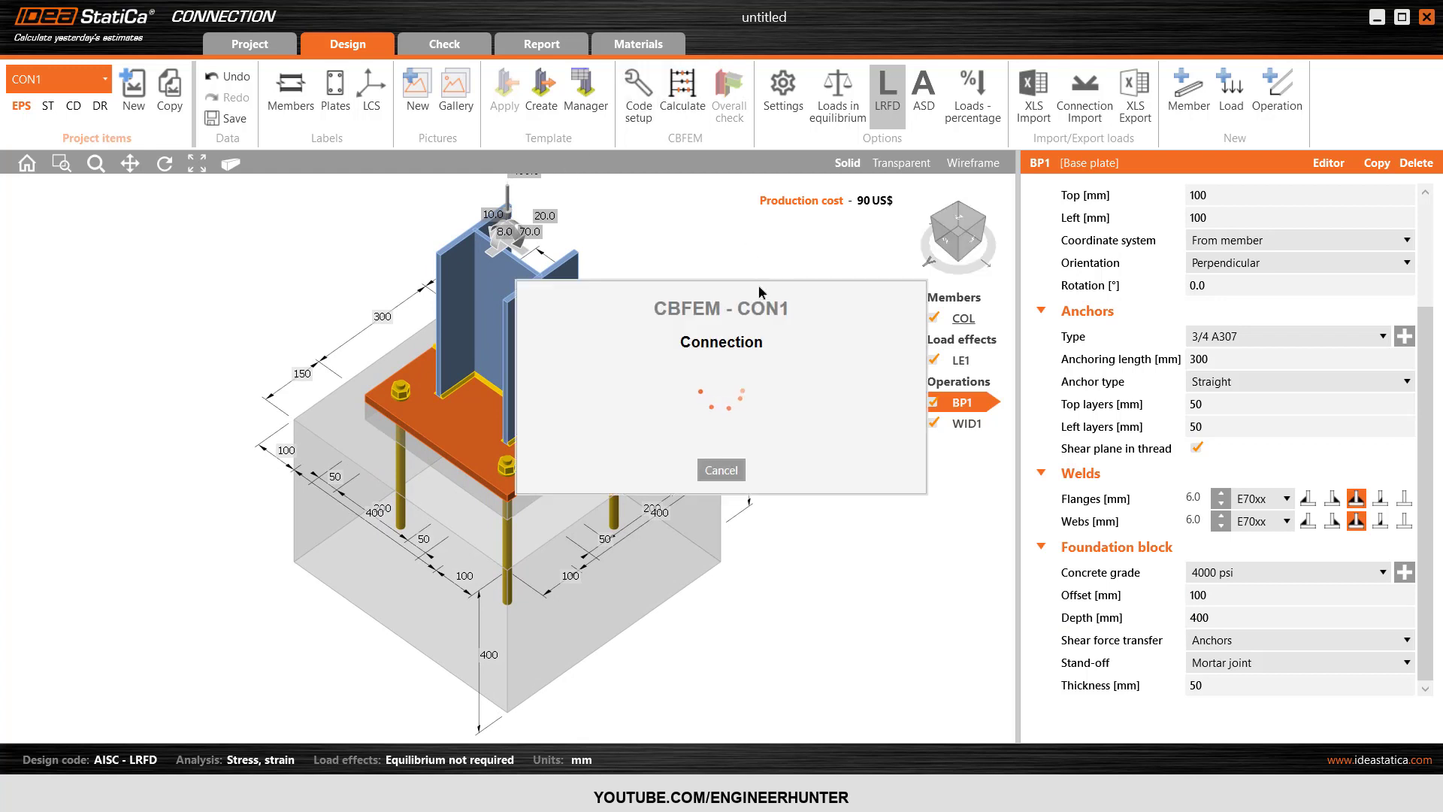
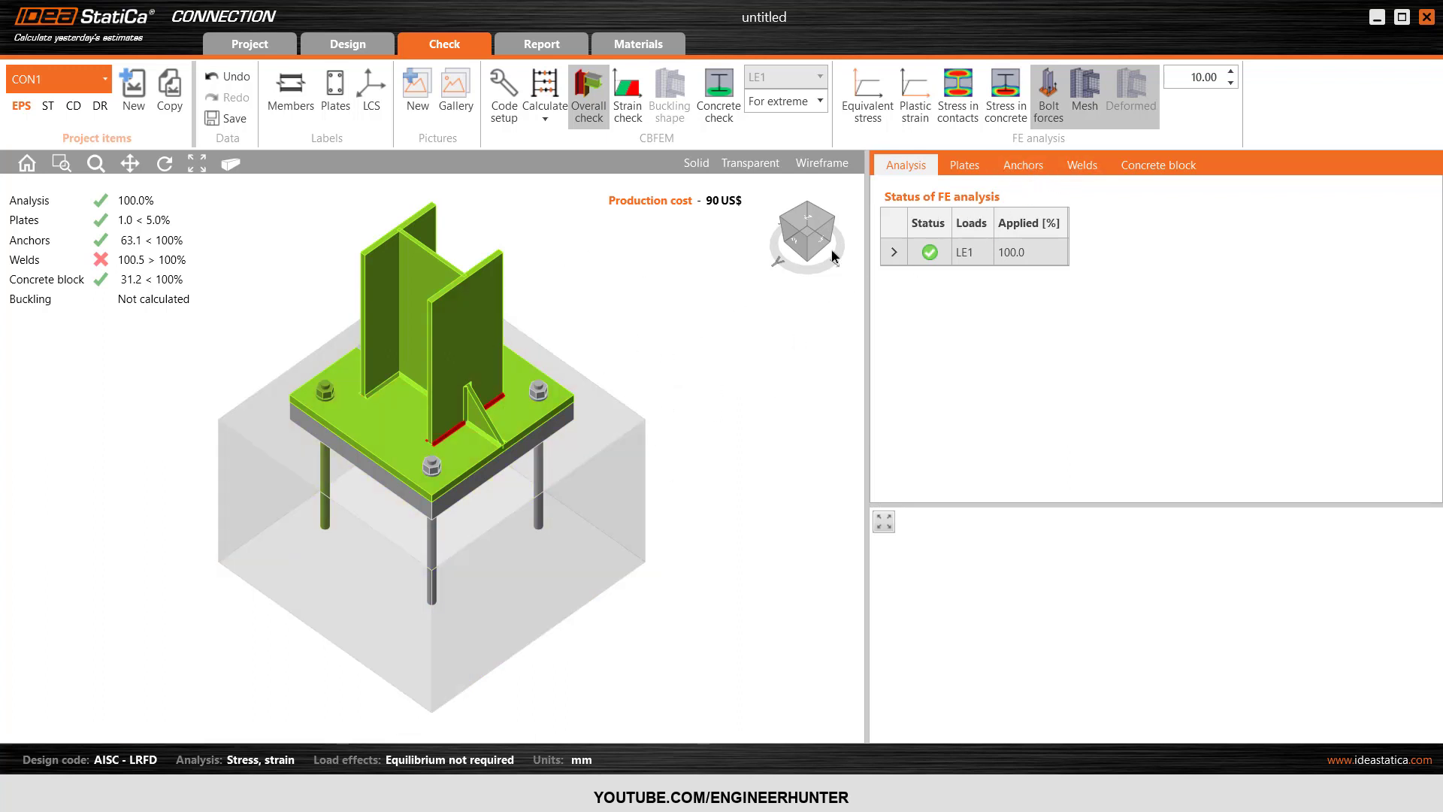
{"action": "left_click", "coordinate": [1044, 162]}
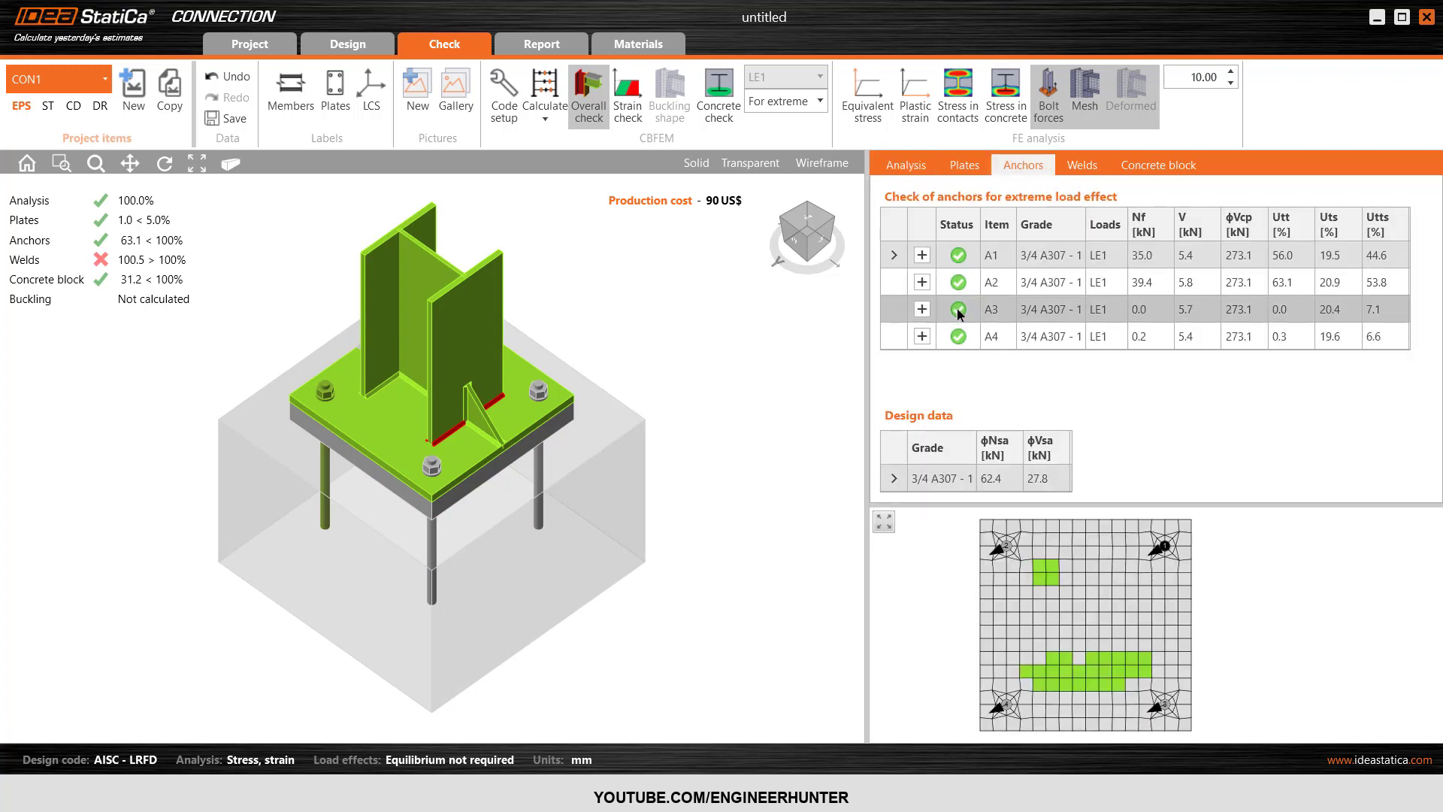
{"action": "left_click", "coordinate": [921, 282]}
Examine anchor A2's shear, concrete pryout, force interaction and supplementary reinforcement checks, then collapse the details and return to the design
{"action": "scroll", "coordinate": [973, 376], "scroll_direction": "down", "scroll_amount": 5}
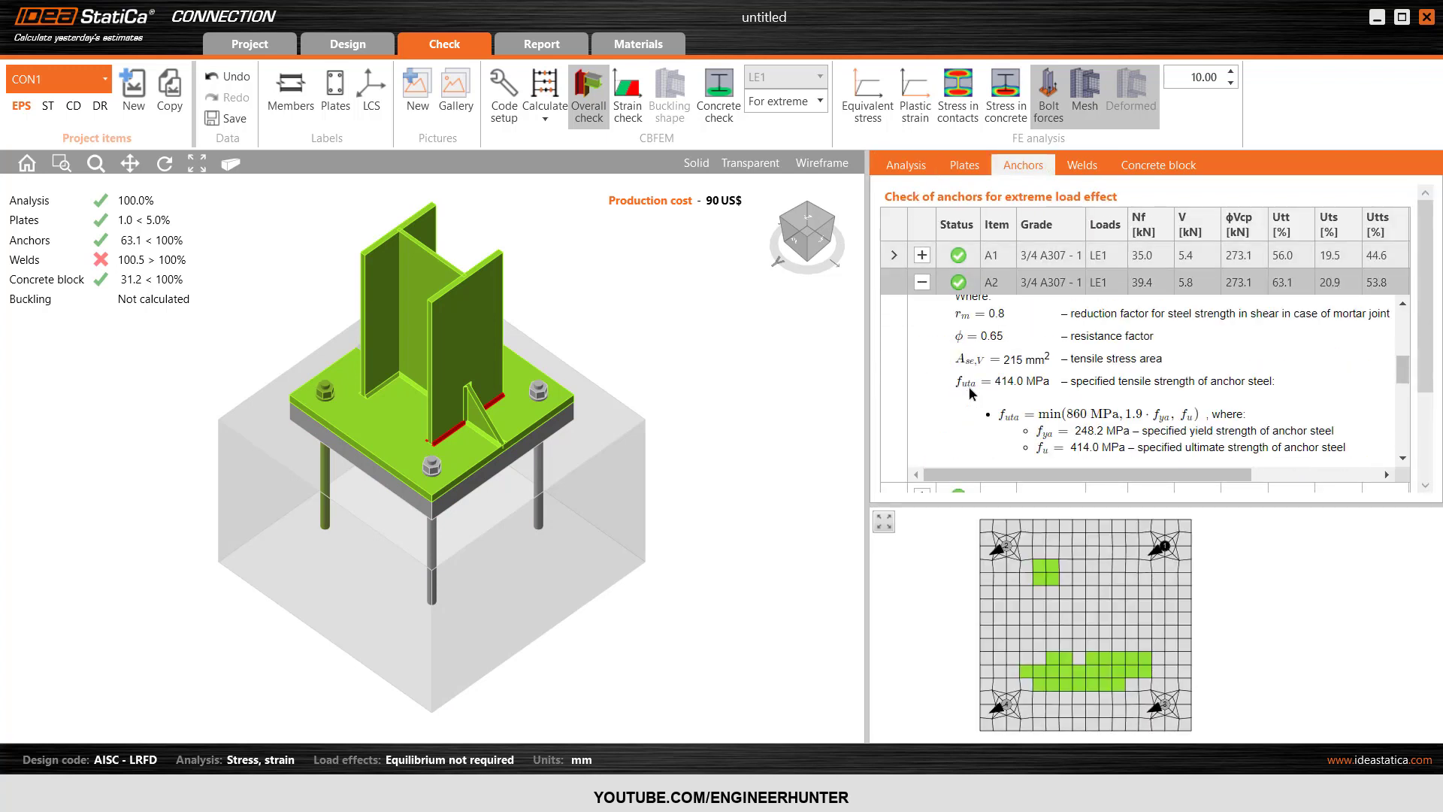
{"action": "scroll", "coordinate": [977, 398], "scroll_direction": "down", "scroll_amount": 3}
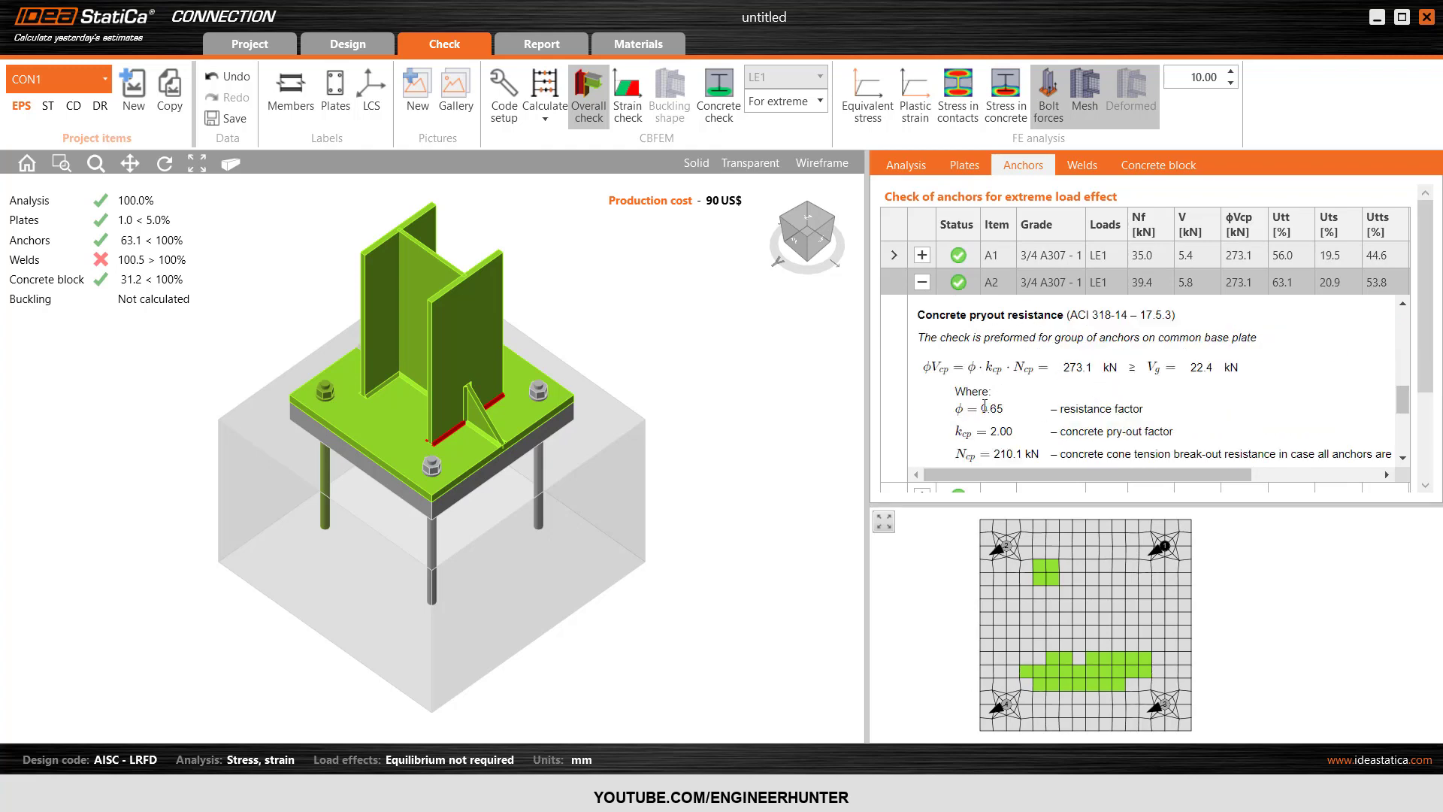
{"action": "scroll", "coordinate": [1049, 372], "scroll_direction": "down", "scroll_amount": 1}
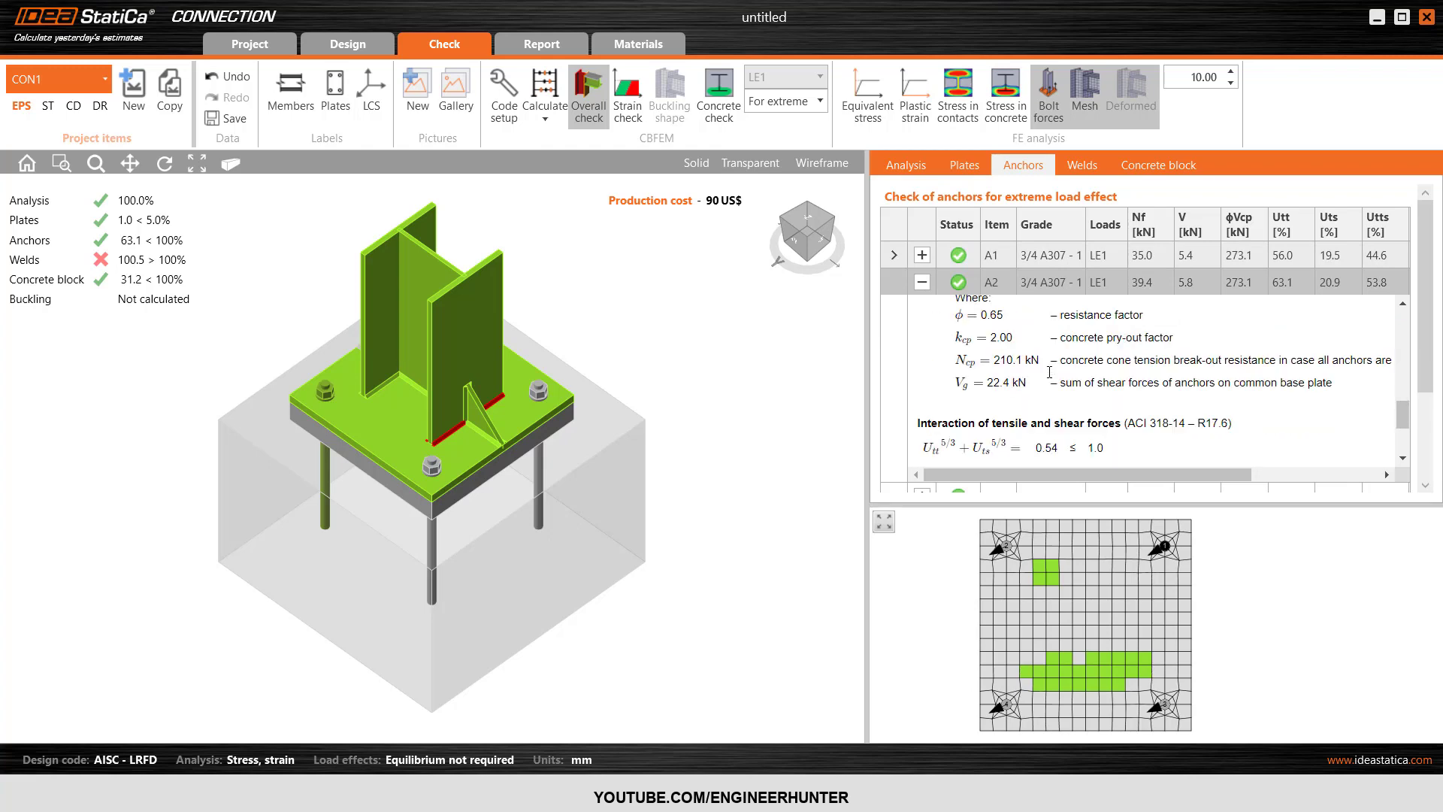
{"action": "scroll", "coordinate": [1064, 387], "scroll_direction": "up", "scroll_amount": 2}
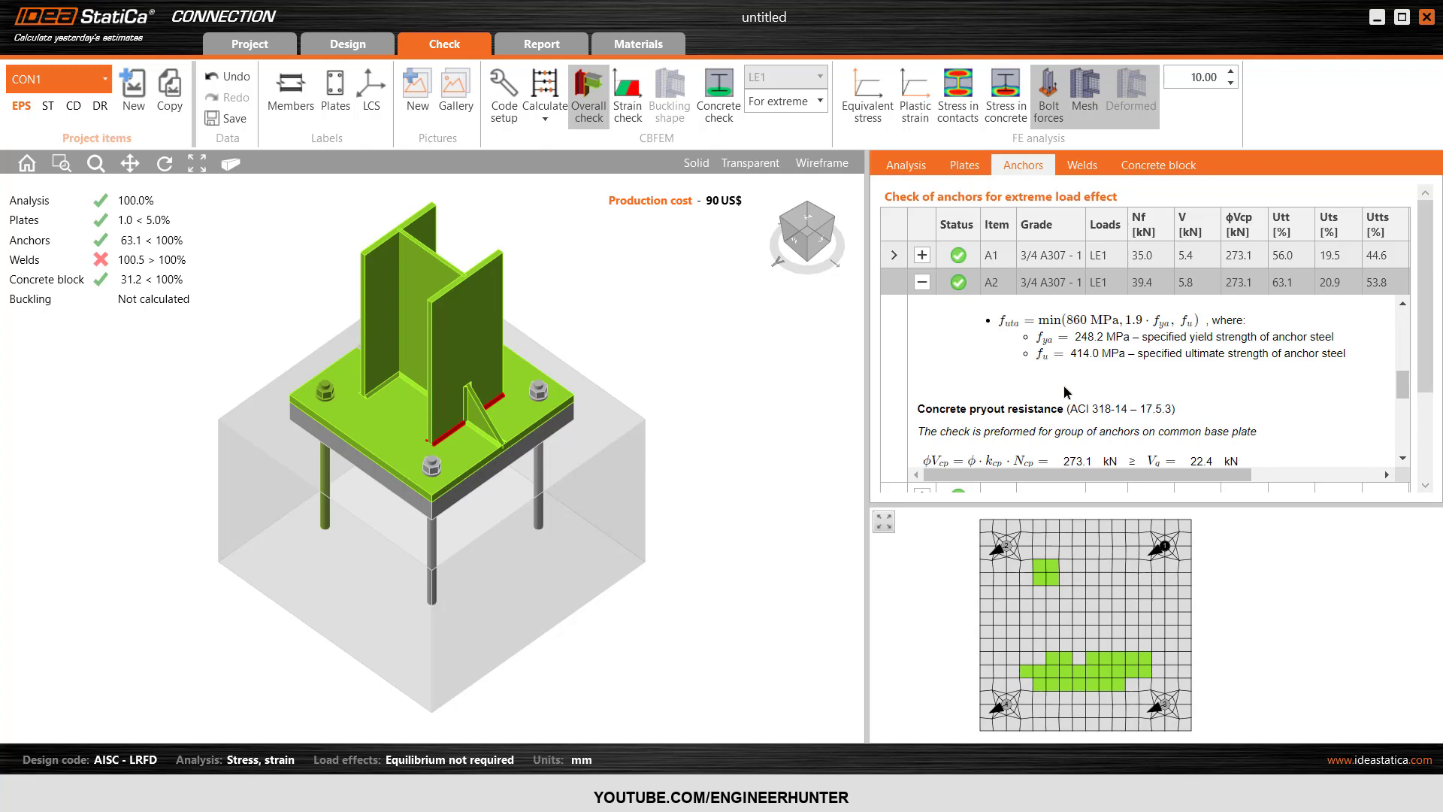
{"action": "scroll", "coordinate": [1059, 391], "scroll_direction": "up", "scroll_amount": 3}
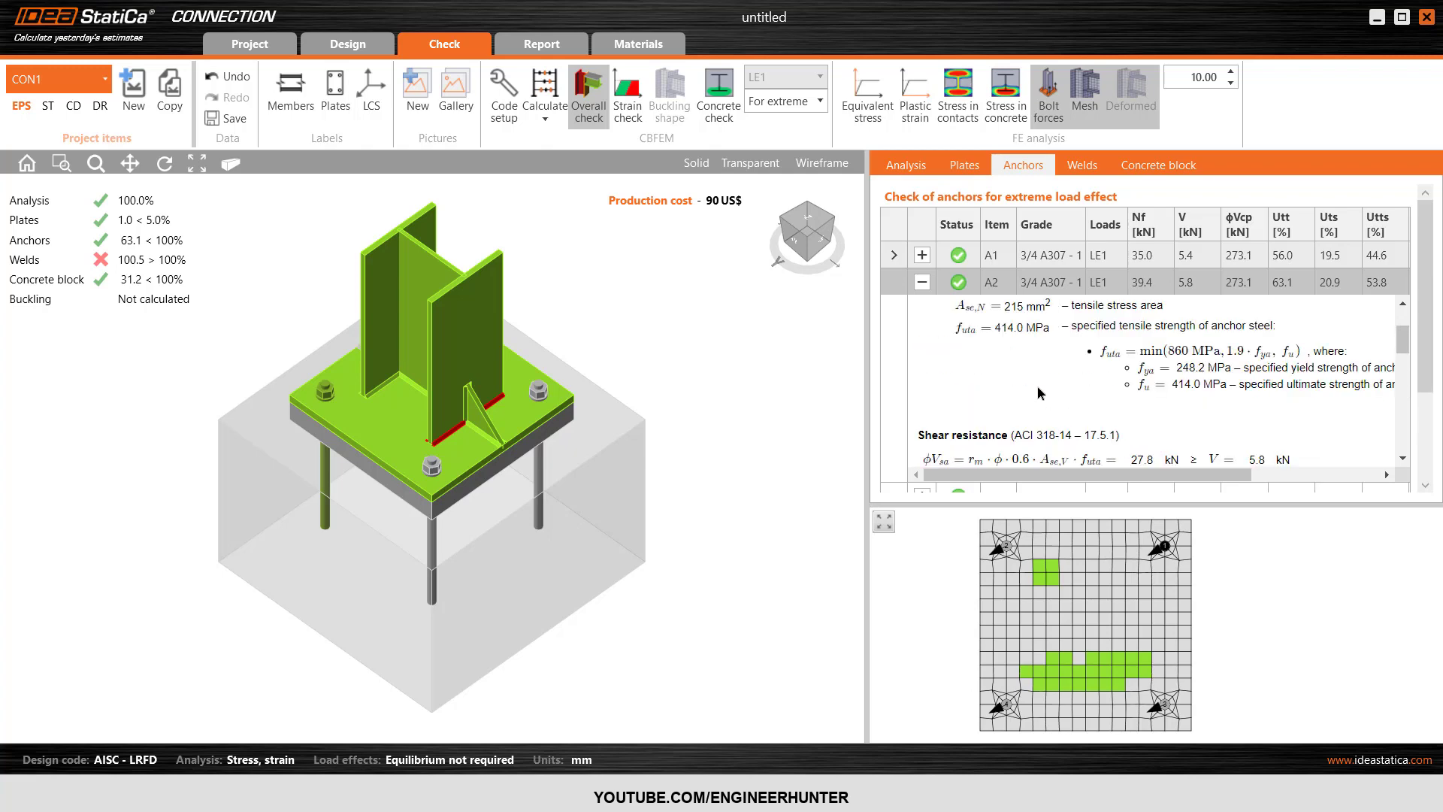
{"action": "scroll", "coordinate": [1045, 387], "scroll_direction": "down", "scroll_amount": 4}
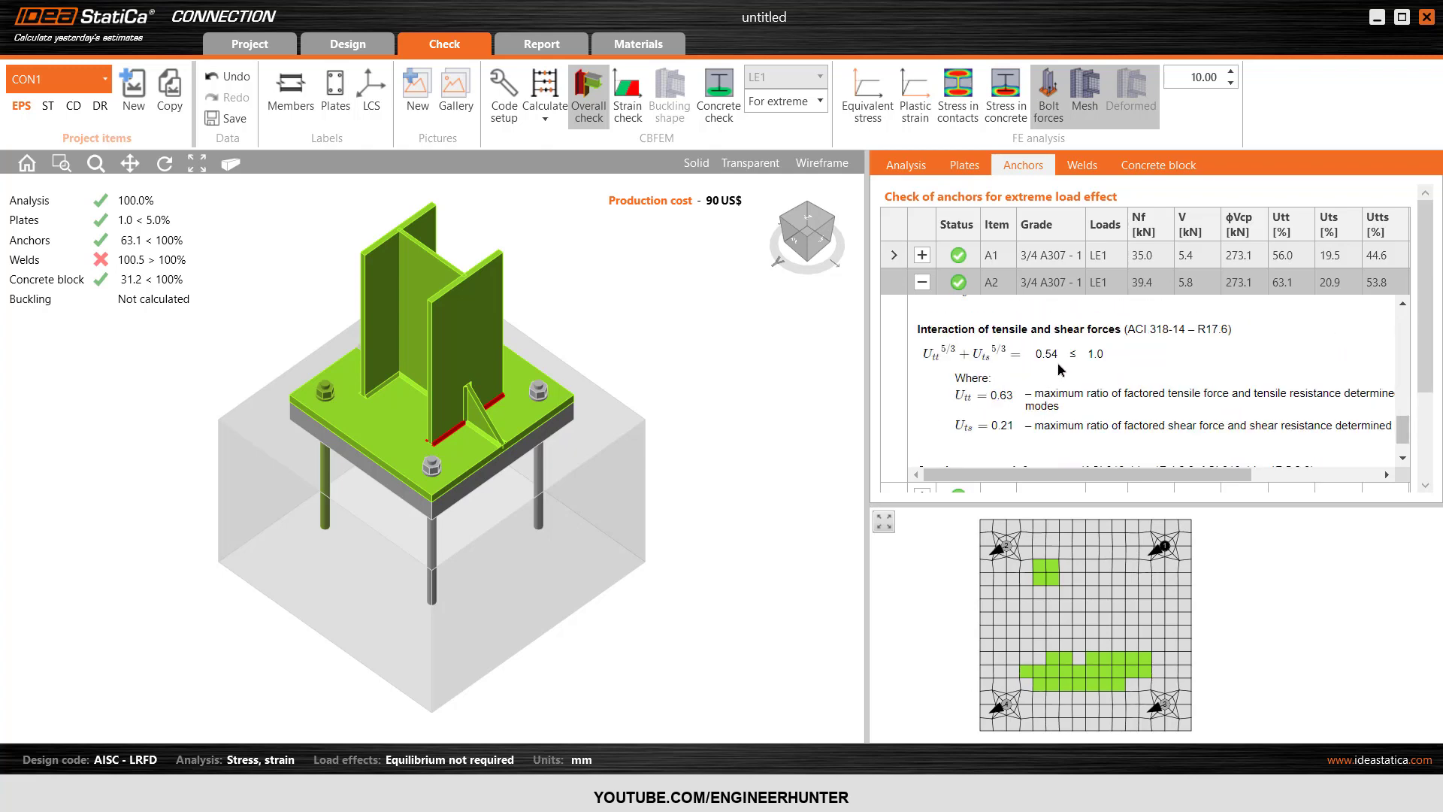
{"action": "left_click_drag", "start_coordinate": [919, 423], "coordinate": [1008, 422]}
{"action": "left_click", "coordinate": [1004, 397]}
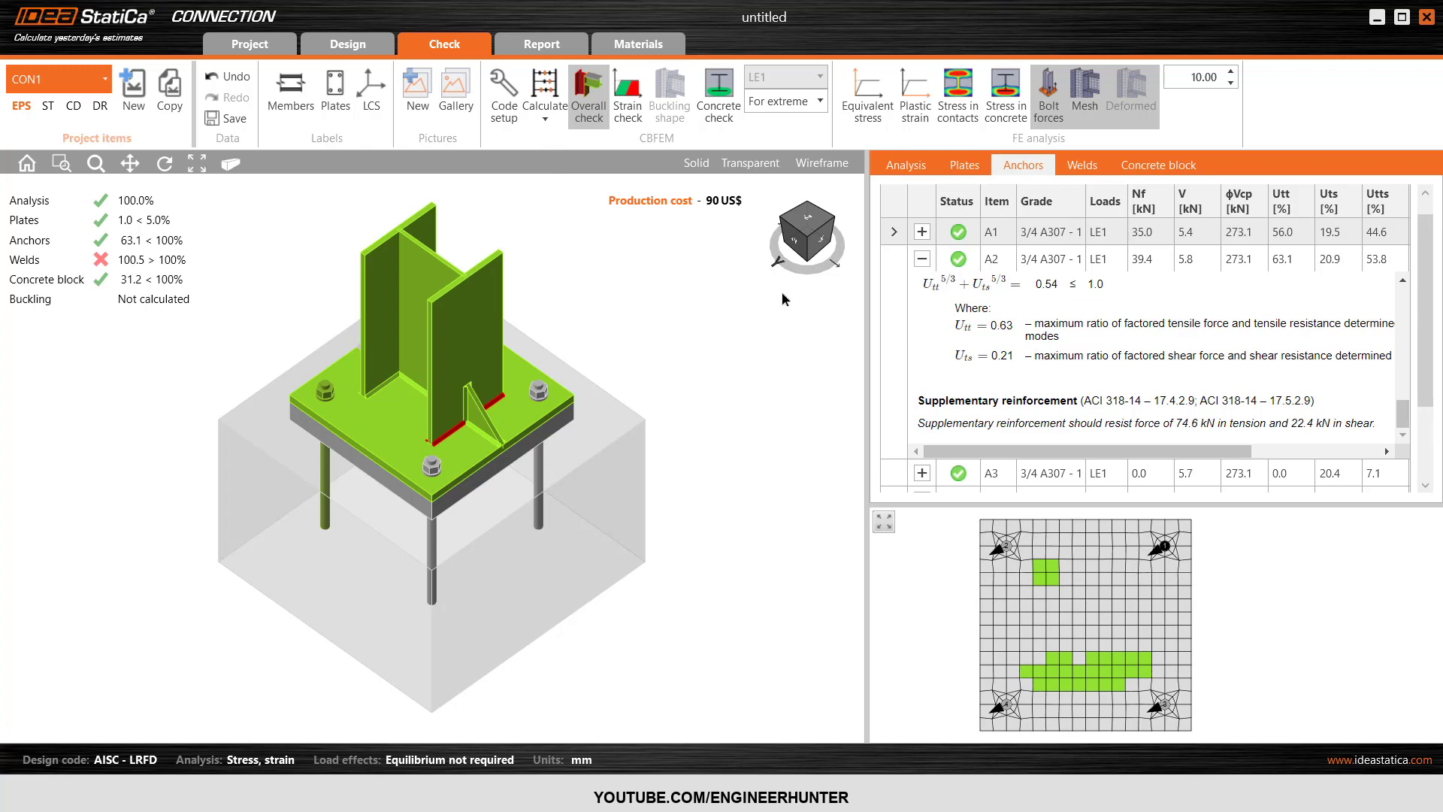
{"action": "scroll", "coordinate": [992, 391], "scroll_direction": "up", "scroll_amount": 3}
{"action": "left_click", "coordinate": [922, 258]}
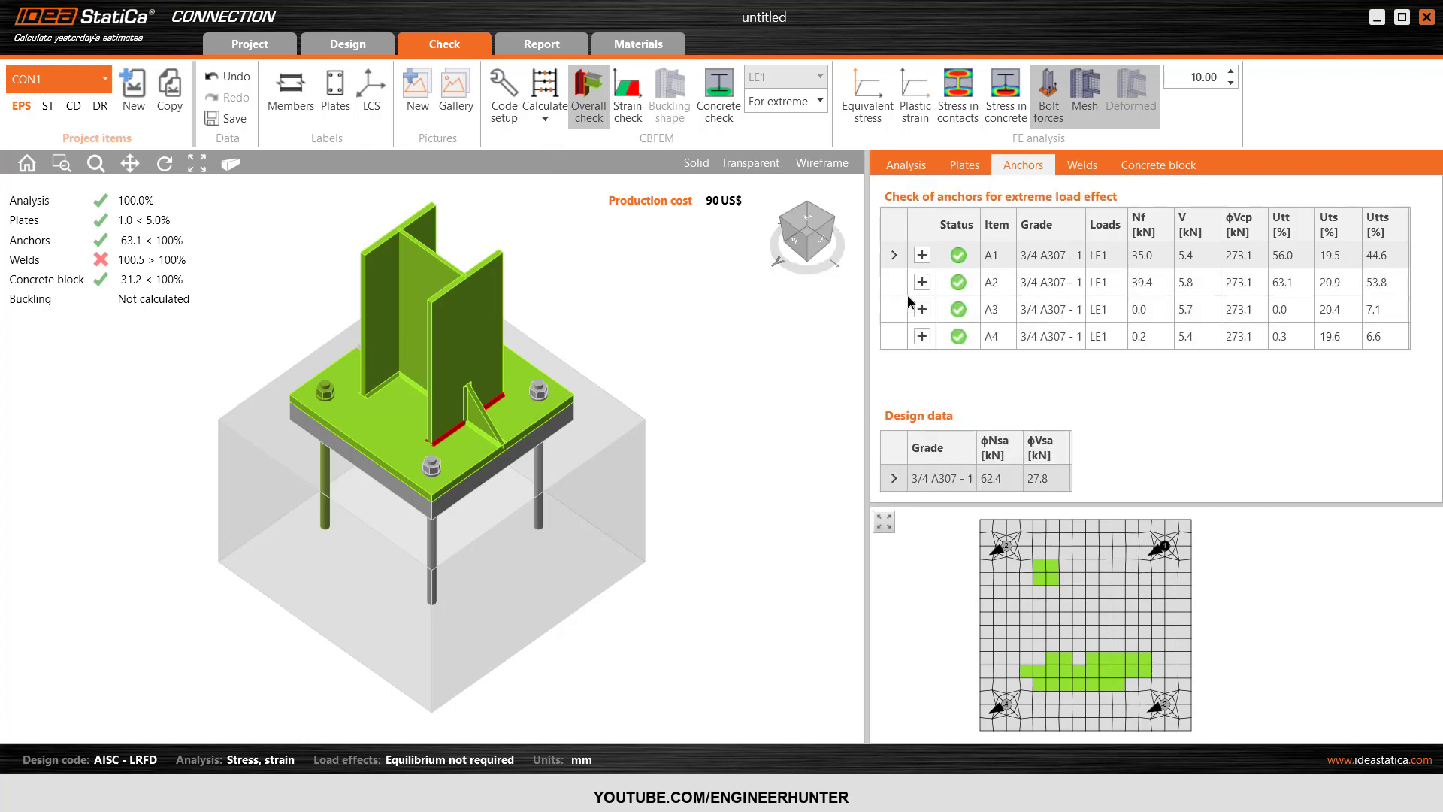
{"action": "left_click", "coordinate": [347, 43]}
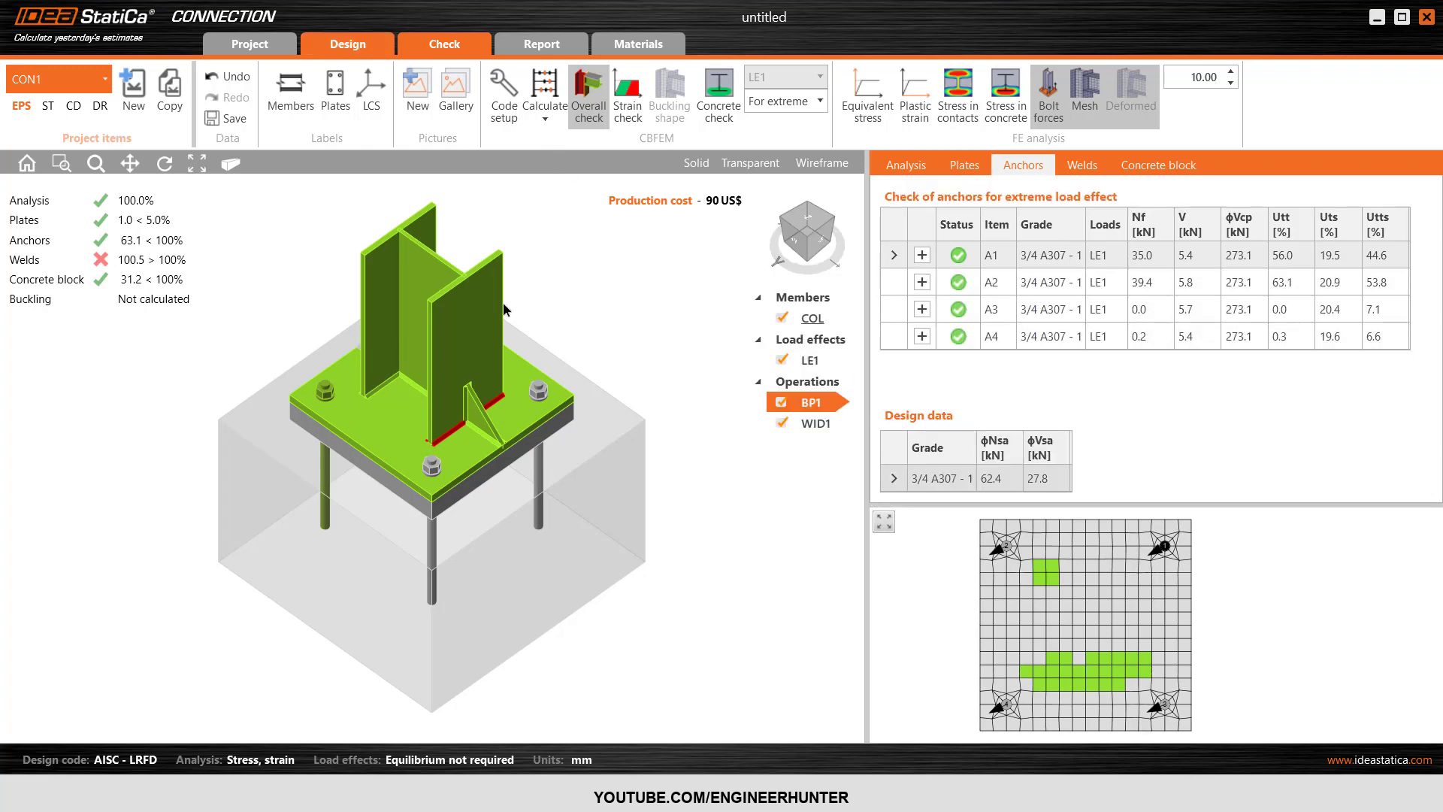